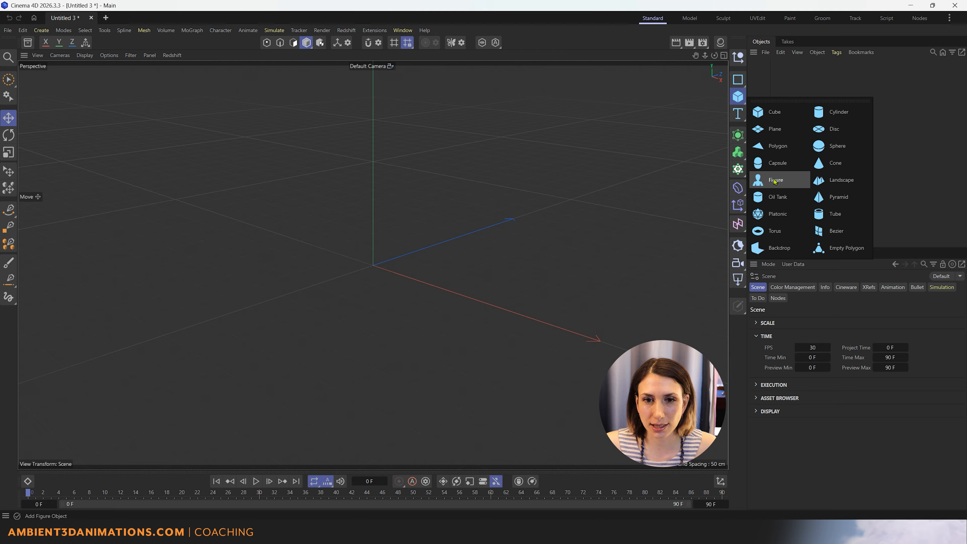
- Add a Figure primitive to the empty scene as a human scale reference
left_click(775, 182)
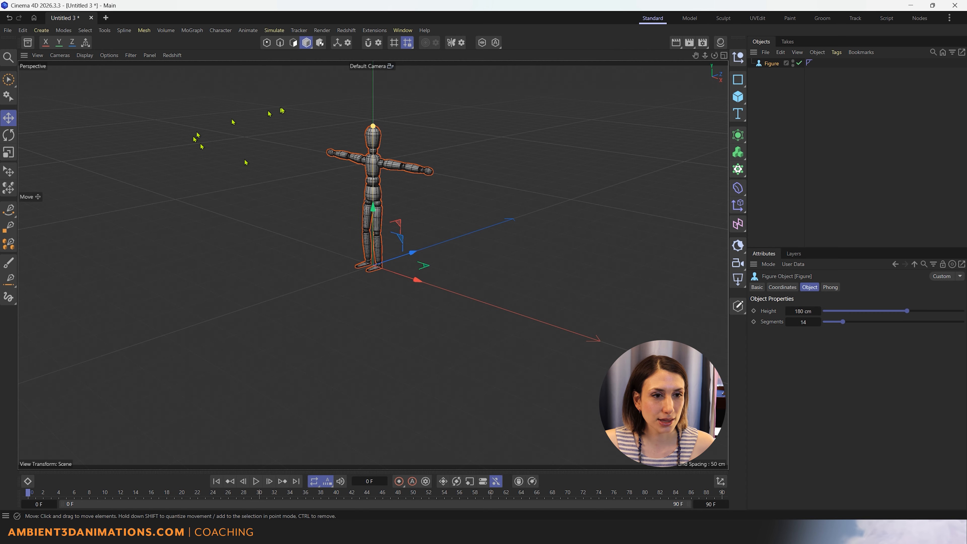
scroll(324, 147, "up", 10)
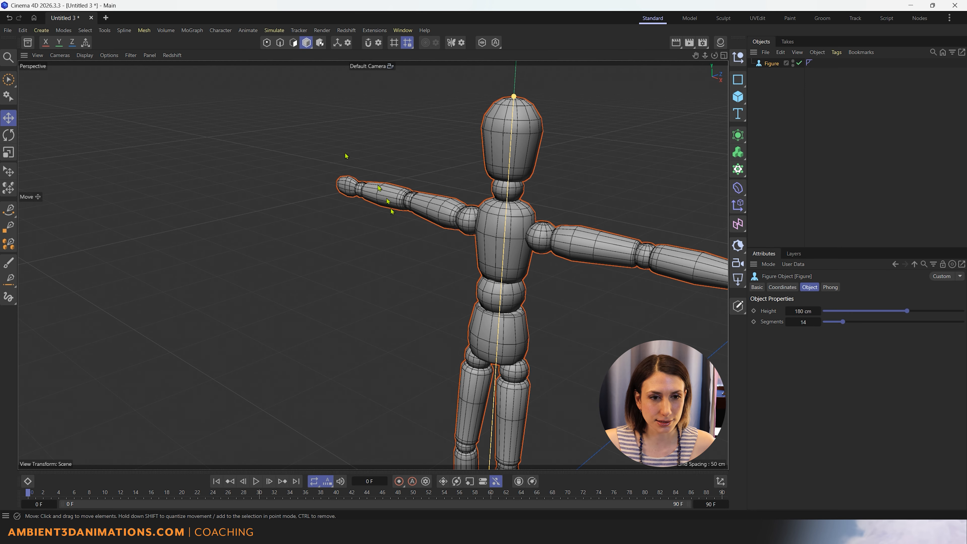
left_click_drag(430, 206, 448, 266, "alt")
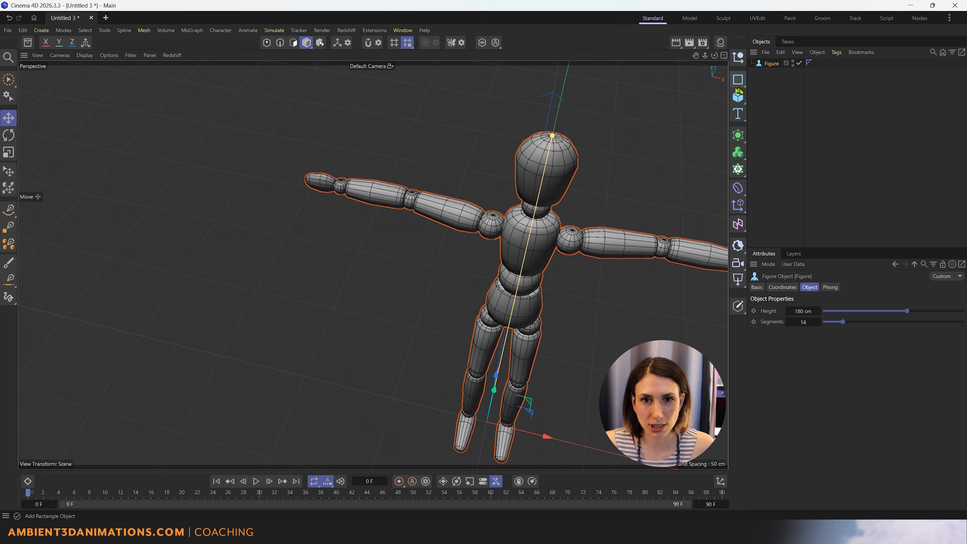
- Add a Plane primitive at the figure's feet
left_click(737, 97)
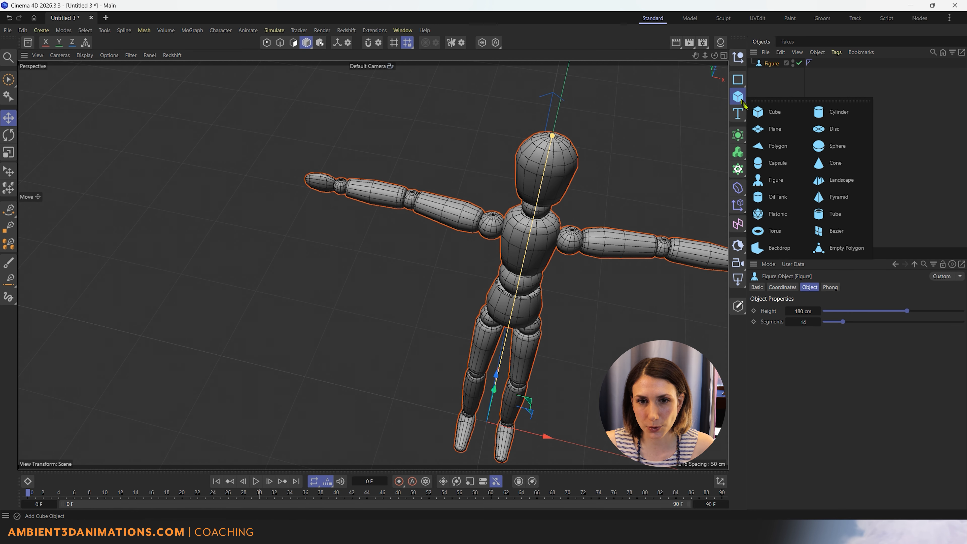
left_click(779, 130)
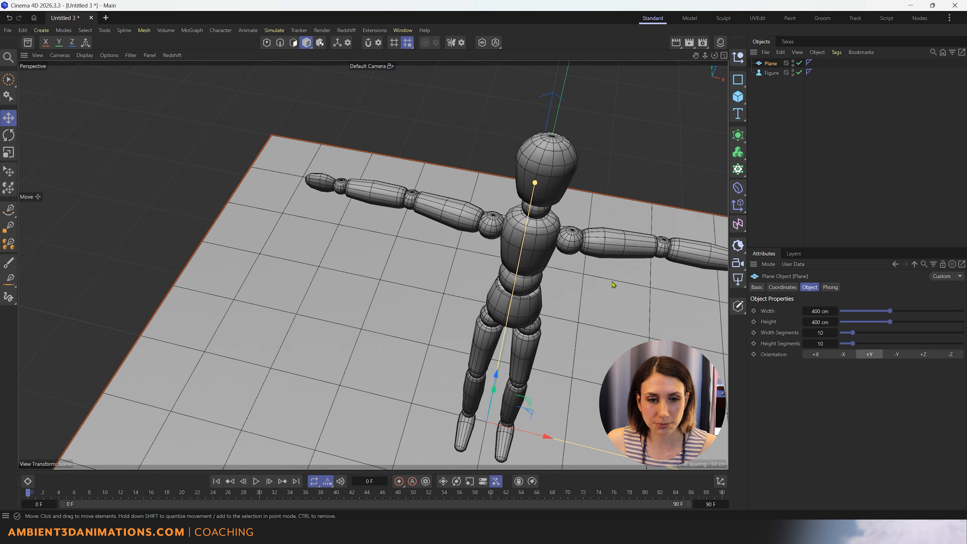
scroll(605, 296, "down", 8)
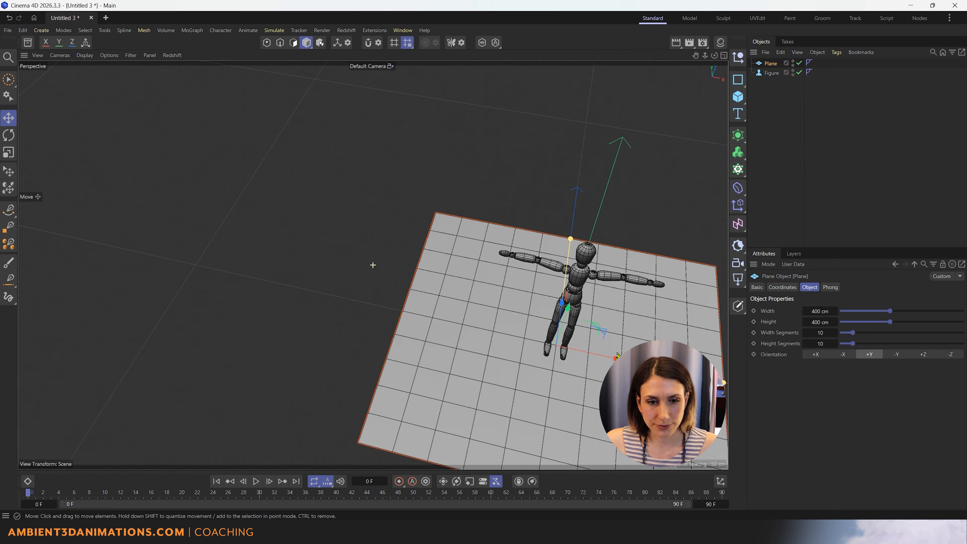
middle_click_drag(605, 296, 478, 314, "alt")
middle_click_drag(450, 370, 482, 315, "alt")
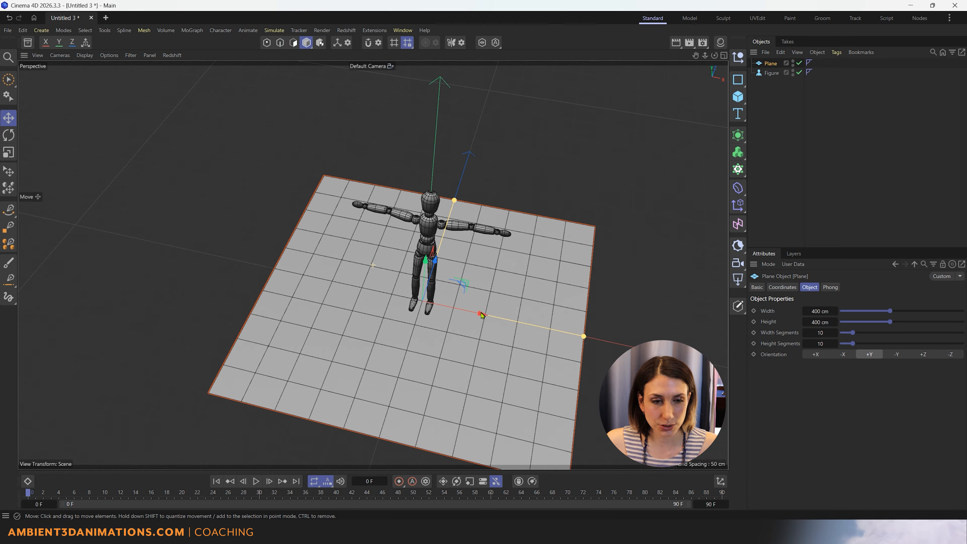
left_click_drag(424, 323, 470, 293, "alt")
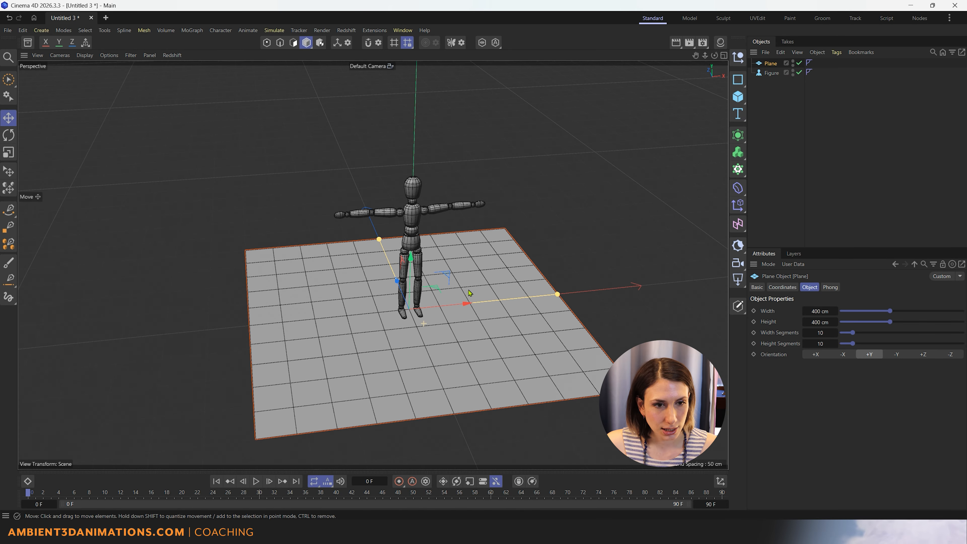
- Examine the figure and the plane from different distances and angles to compare their scale
scroll(411, 237, "up", 10)
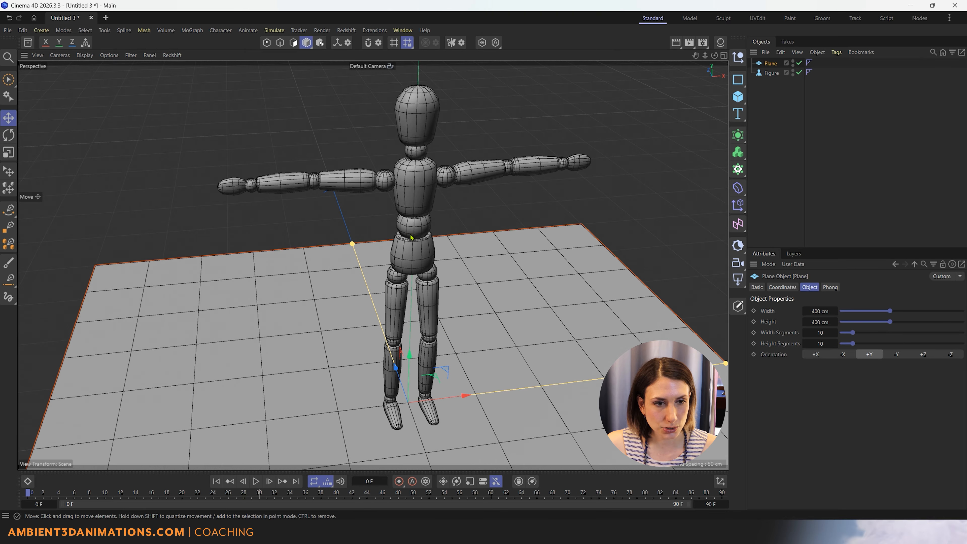
scroll(410, 236, "down", 10)
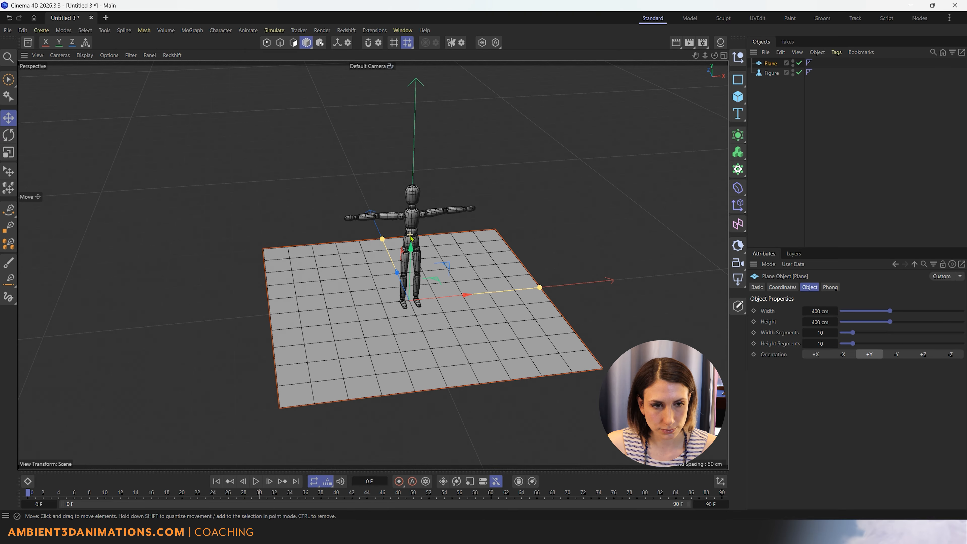
scroll(410, 236, "up", 3)
scroll(410, 236, "up", 2)
scroll(410, 236, "down", 6)
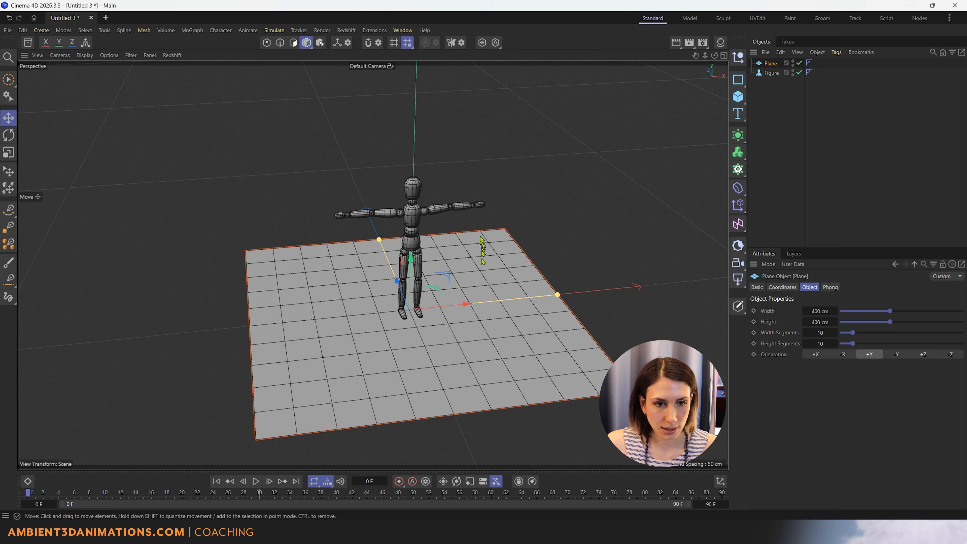
middle_click_drag(478, 246, 422, 308, "alt")
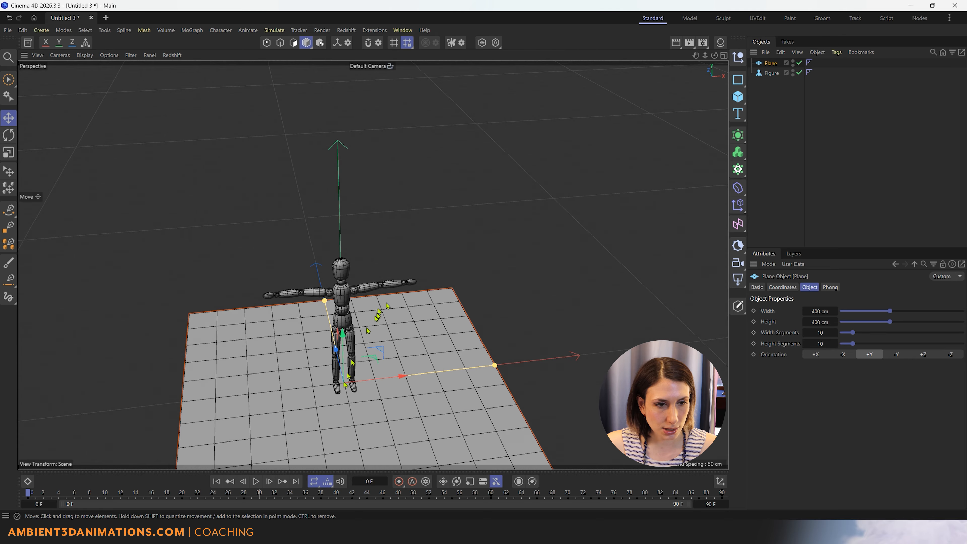
middle_click_drag(339, 390, 404, 342, "alt")
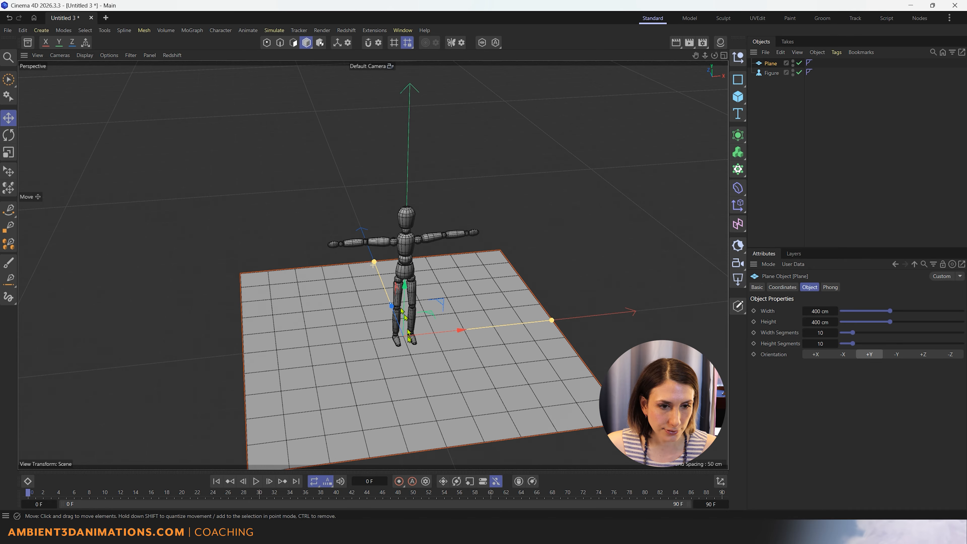
scroll(406, 328, "up", 3)
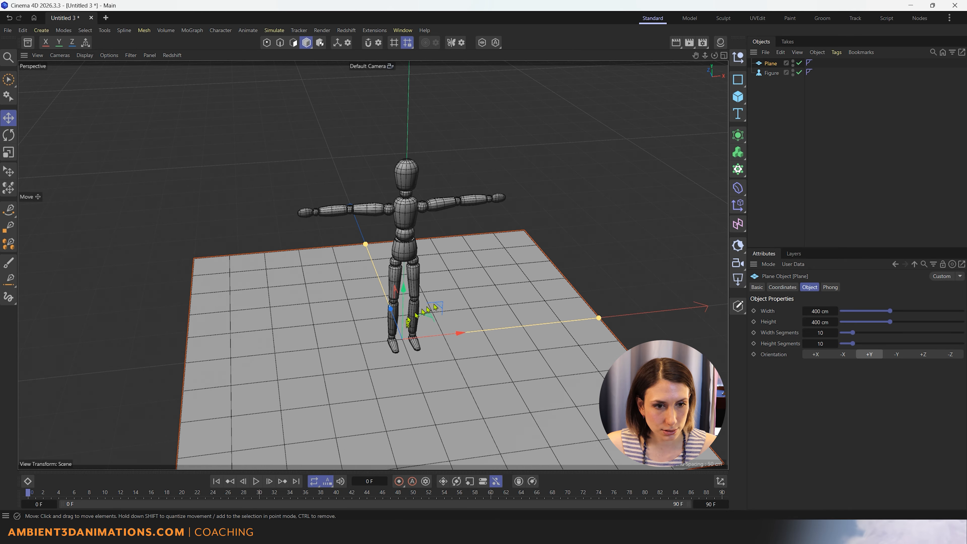
middle_click_drag(462, 293, 495, 287, "alt")
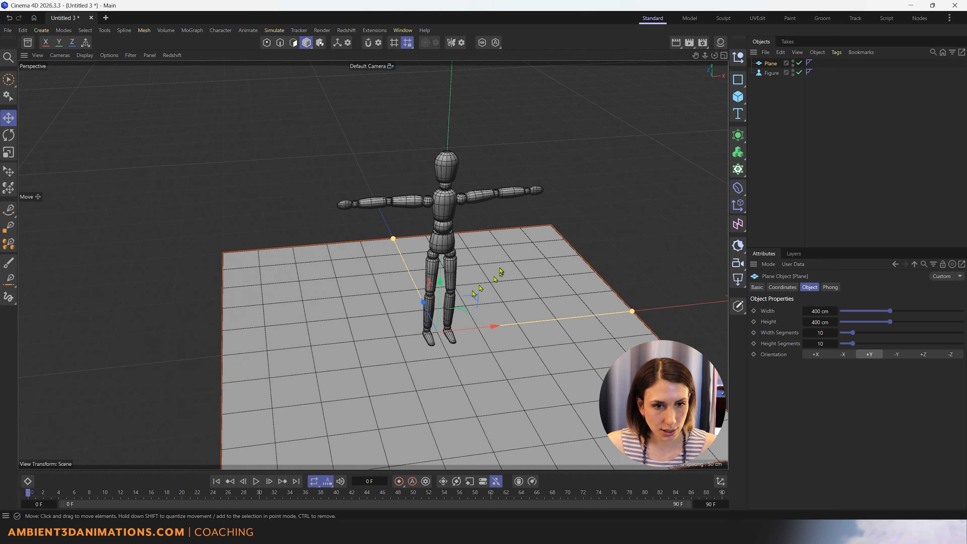
right_click_drag(499, 266, 496, 230, "alt")
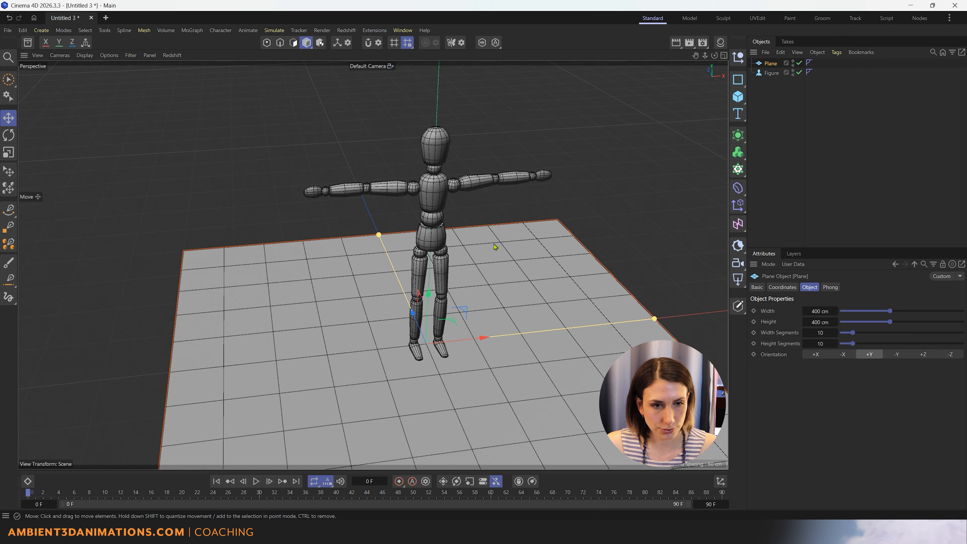
left_click_drag(494, 247, 467, 260, "alt")
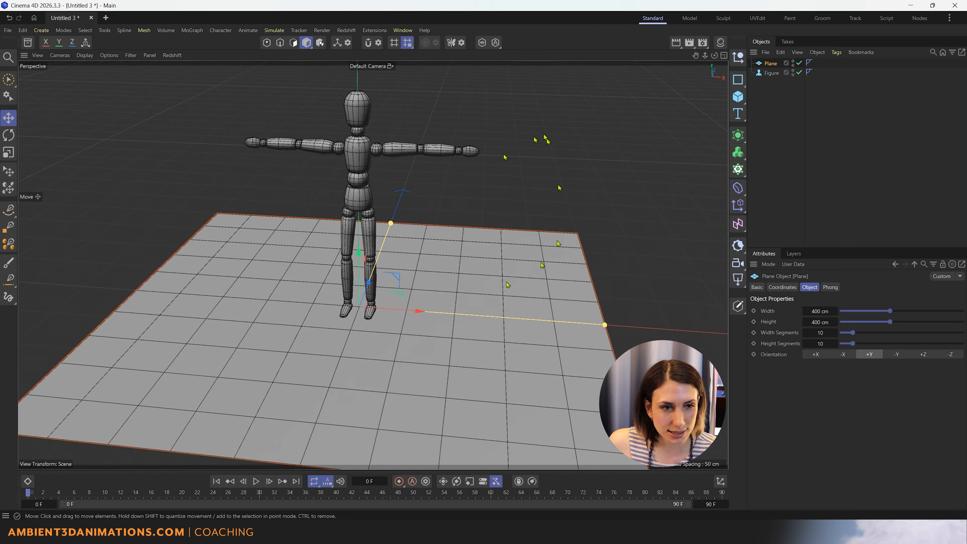
- Shrink the plane to a width of 4 cm and a height of 24 cm
middle_click_drag(297, 238, 322, 243, "alt")
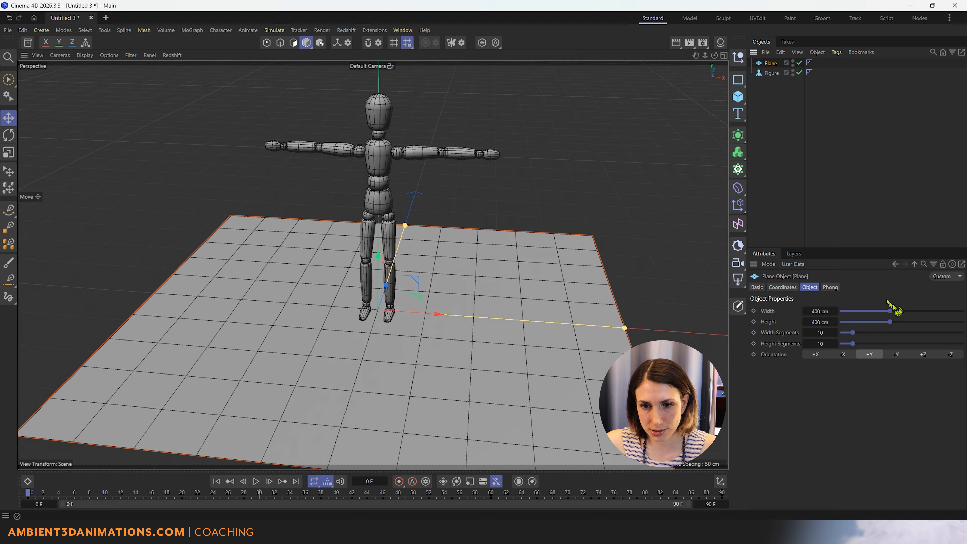
left_click_drag(890, 311, 841, 314)
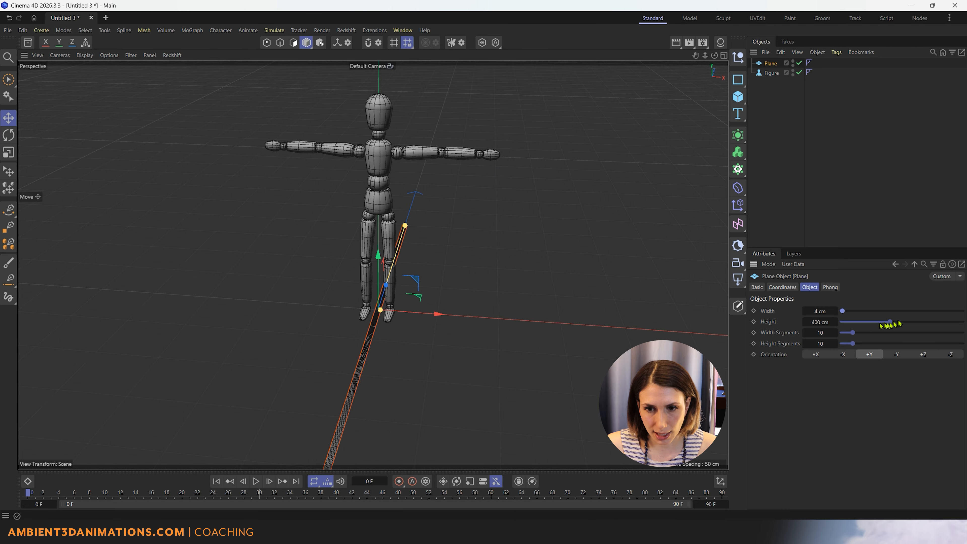
left_click_drag(891, 323, 851, 326)
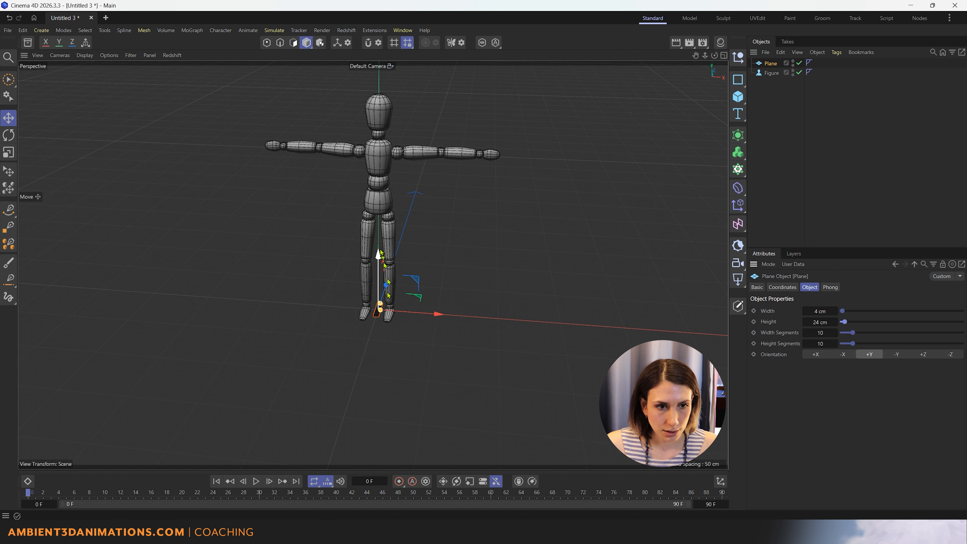
- Move the plane up and along the figure's outstretched arm, placing it just above the hand
left_click_drag(379, 254, 378, 94)
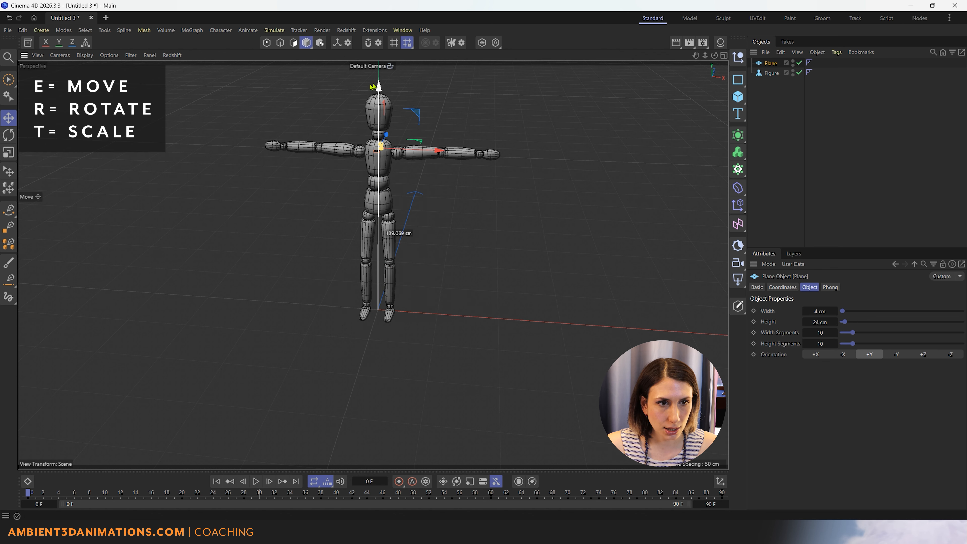
left_click_drag(362, 148, 250, 142)
scroll(252, 140, "up", 8)
left_click_drag(307, 187, 304, 297, "alt")
middle_click_drag(291, 281, 316, 309, "alt")
right_click_drag(292, 277, 345, 263, "alt")
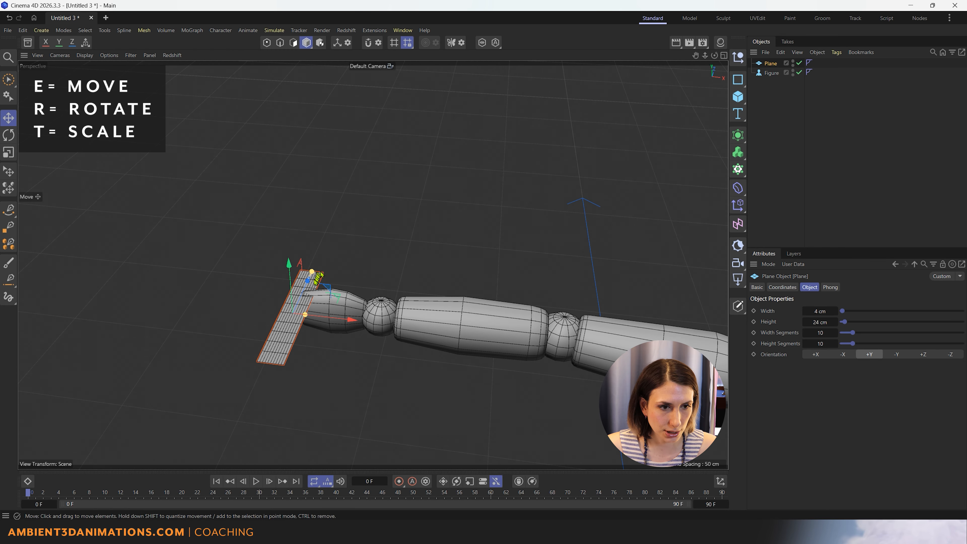
left_click_drag(315, 276, 309, 194)
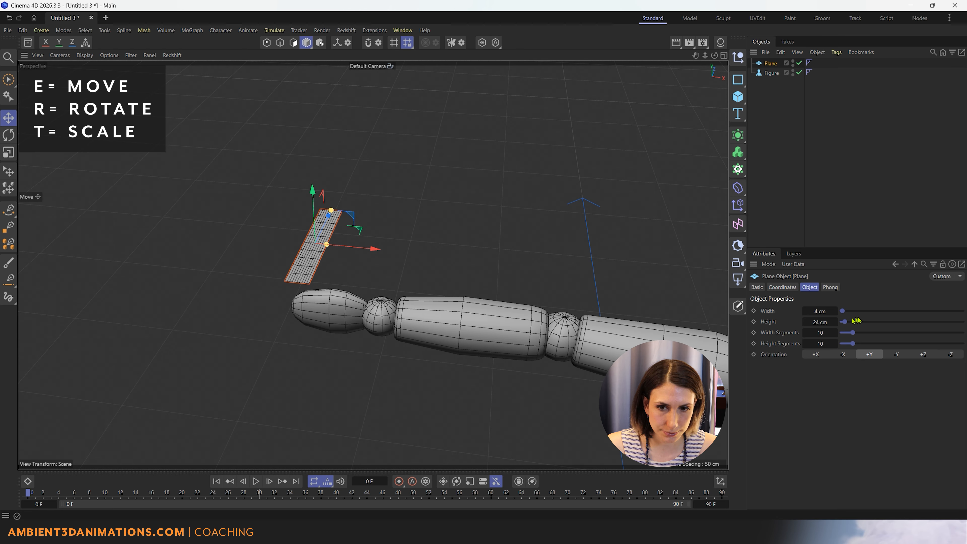
- Set the plane's width to 5 cm and its height to 11 cm to suit the figure's hand
left_click(806, 324)
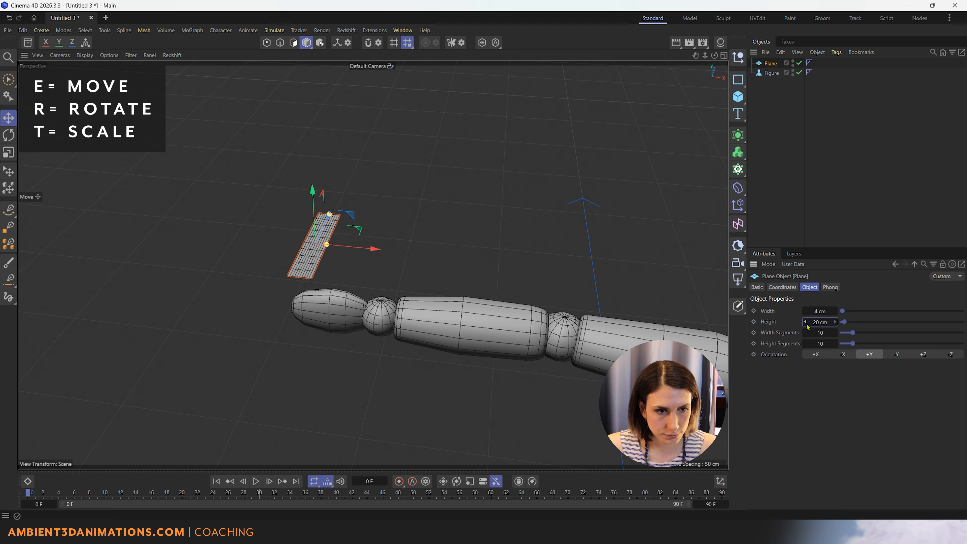
left_click(806, 323)
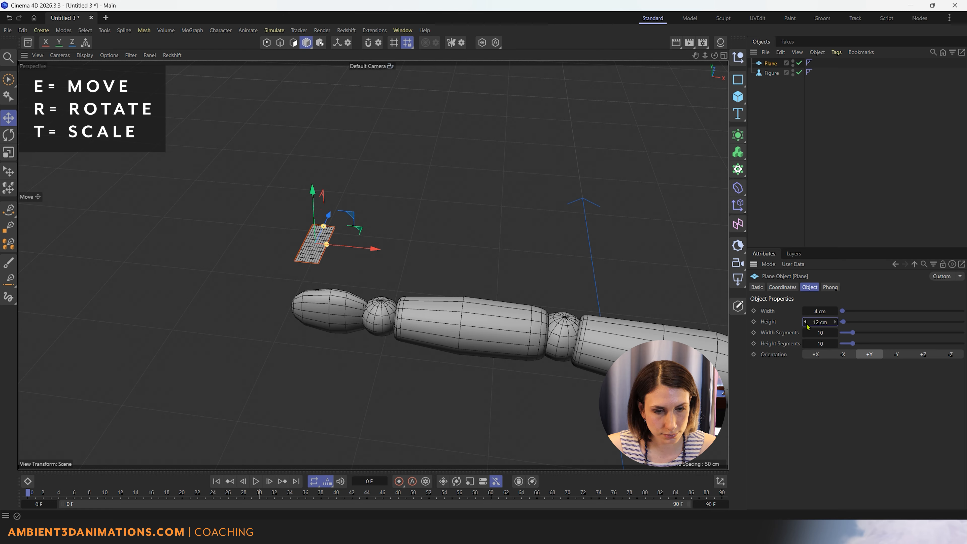
left_click(833, 316)
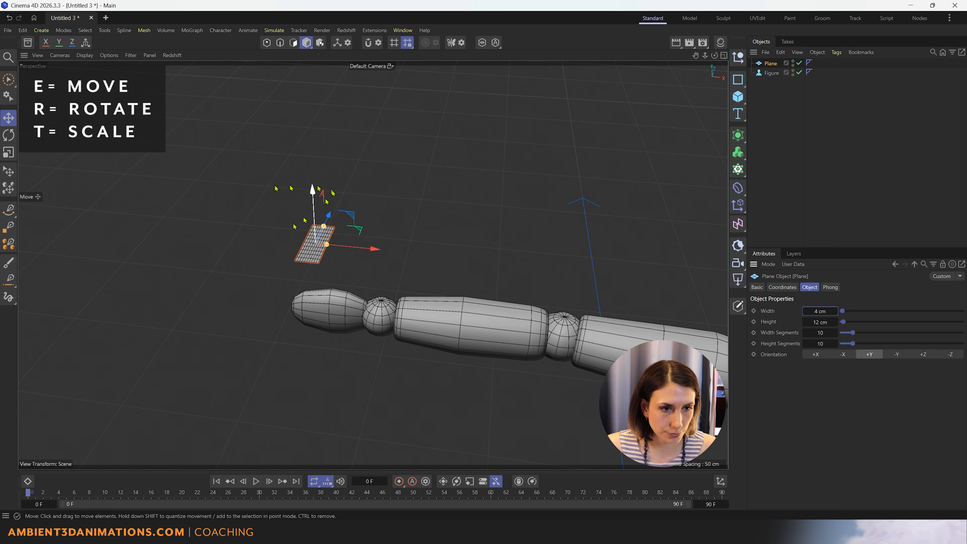
scroll(287, 230, "up", 4)
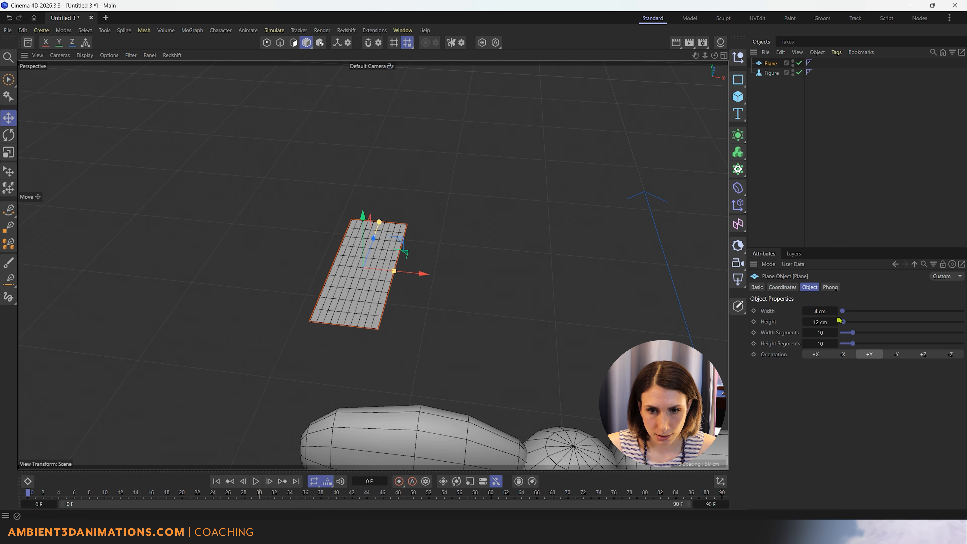
left_click(836, 315)
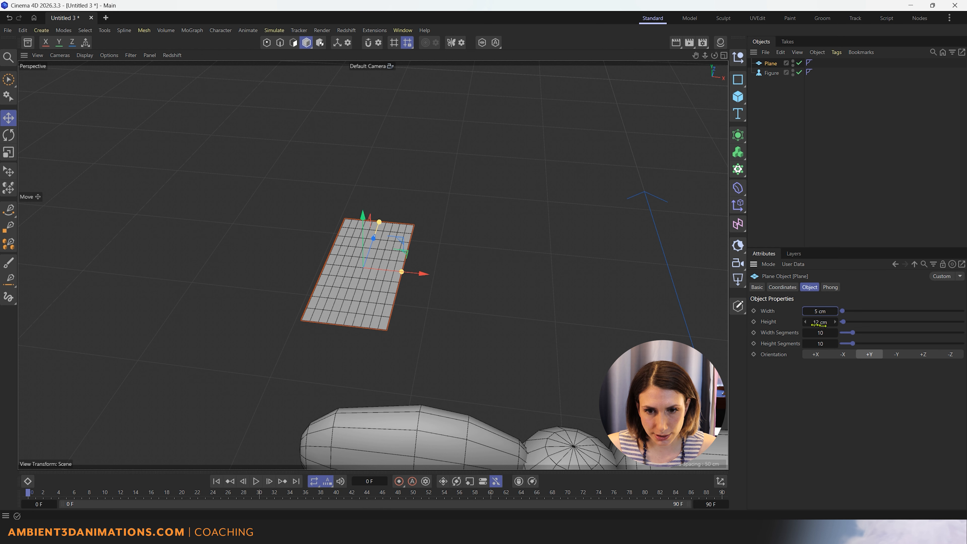
left_click(808, 323)
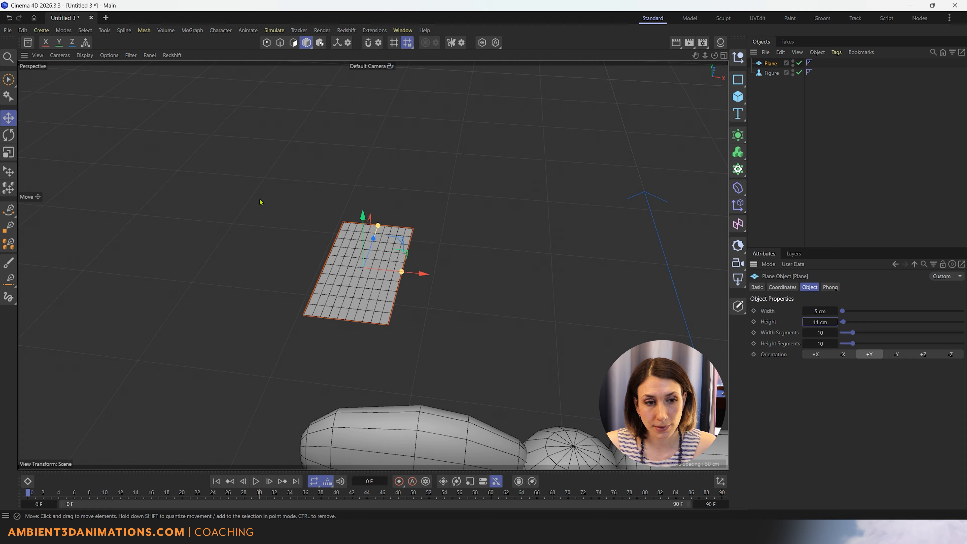
- Set the plane's height segments to 13 and convert it into an editable polygon object
scroll(354, 230, "up", 3)
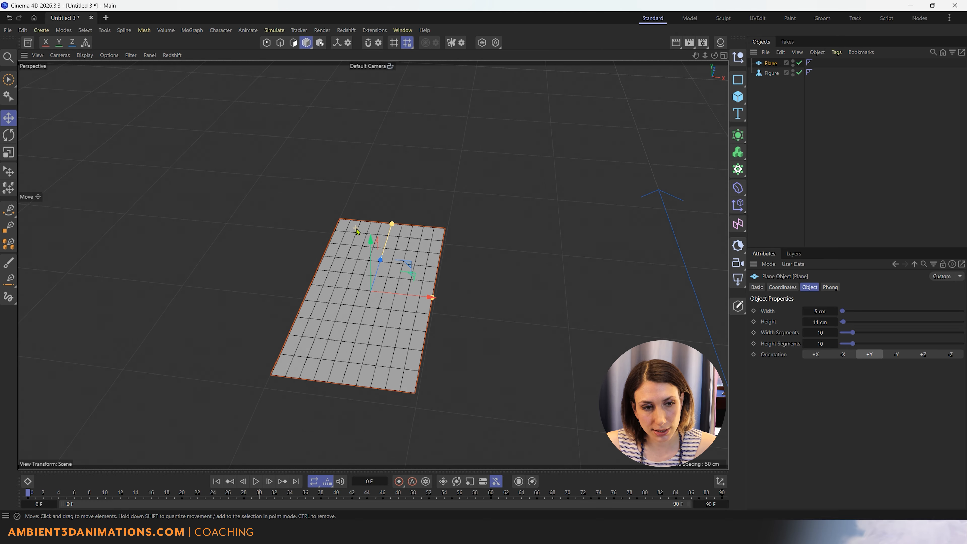
left_click_drag(425, 350, 440, 332, "alt")
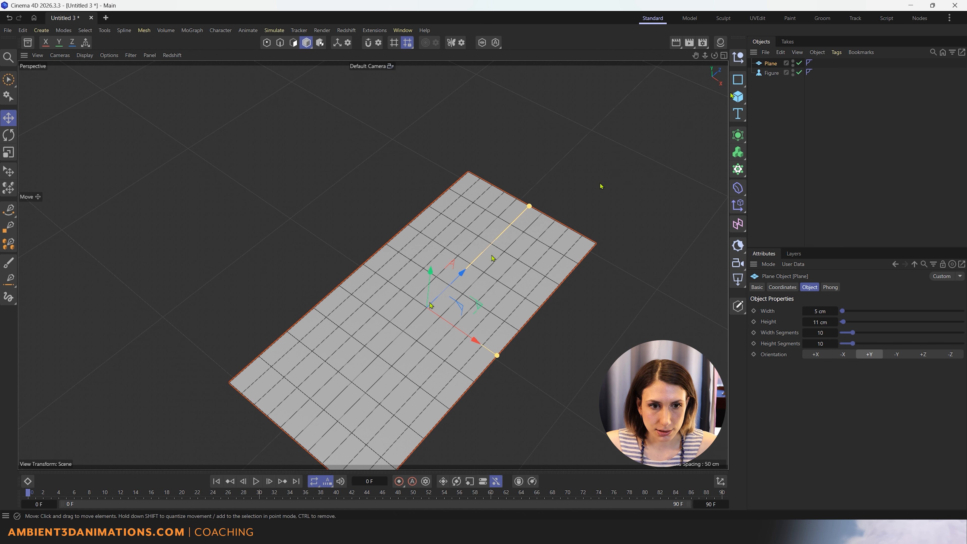
left_click_drag(375, 335, 316, 268, "alt")
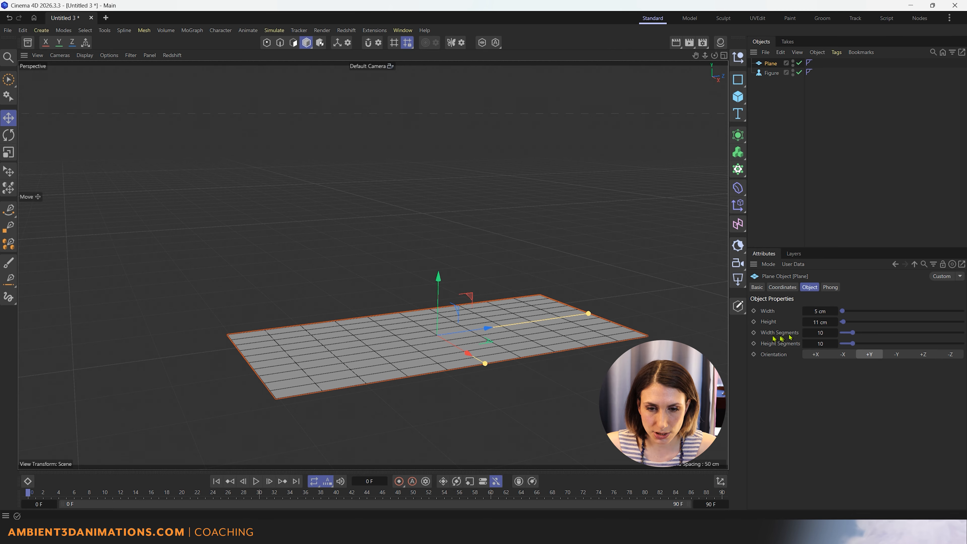
left_click(836, 344)
left_click(836, 345)
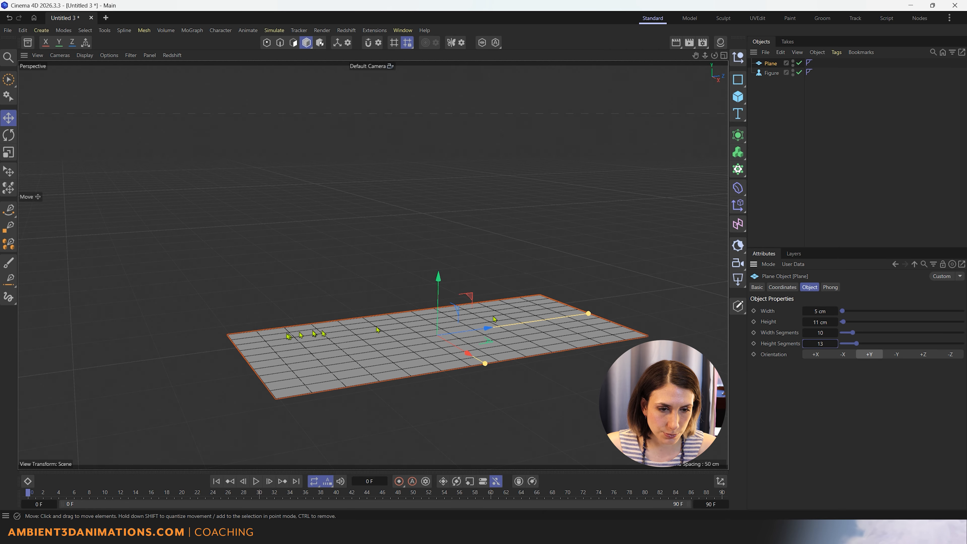
left_click_drag(337, 327, 354, 352, "alt")
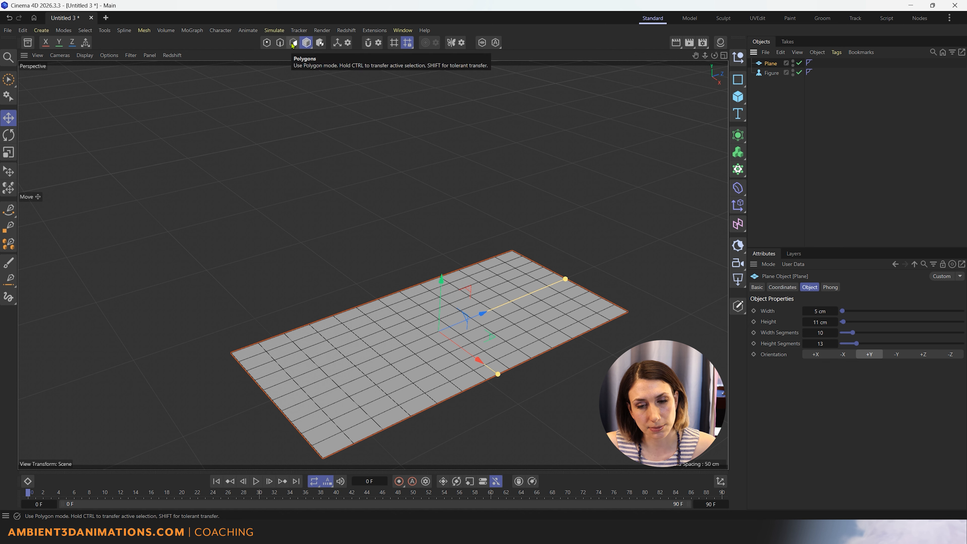
left_click(738, 306)
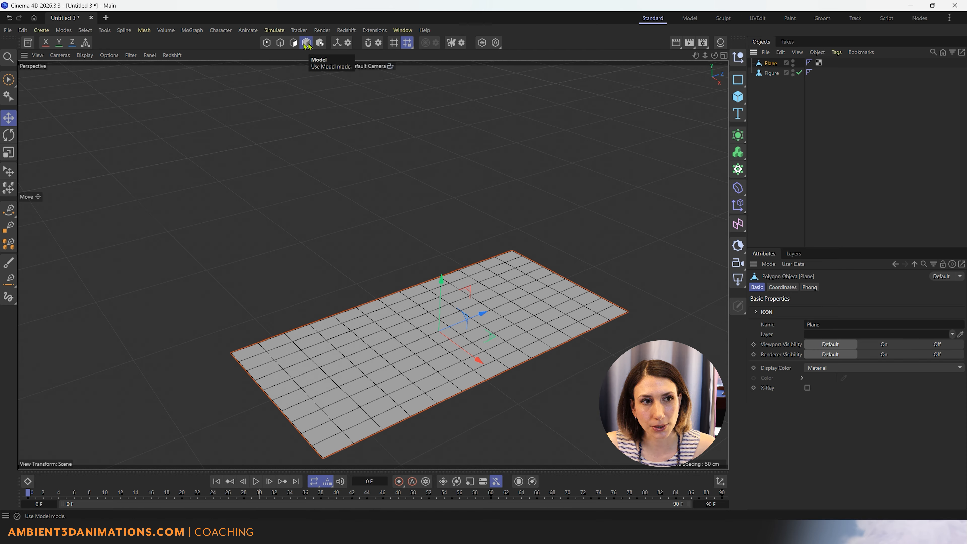
- Select all of the plane's polygons in polygon mode with Fill Selection
left_click(295, 43)
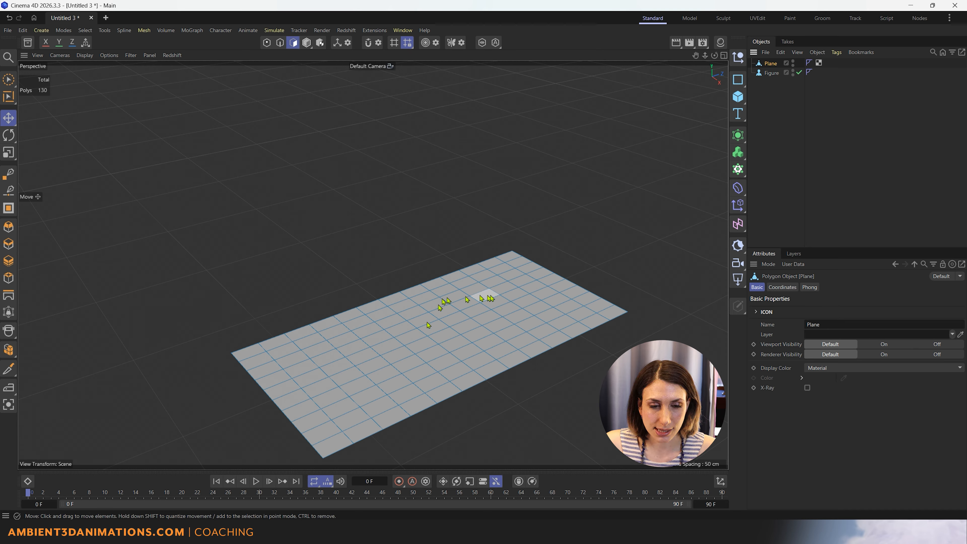
left_click(455, 294)
left_click(384, 373)
left_click(352, 347)
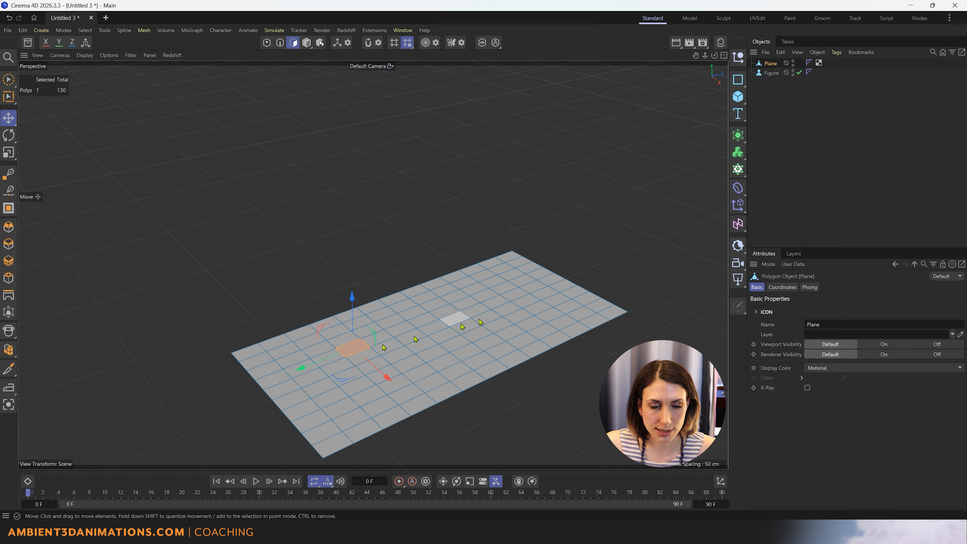
left_click(480, 321)
left_click(523, 402)
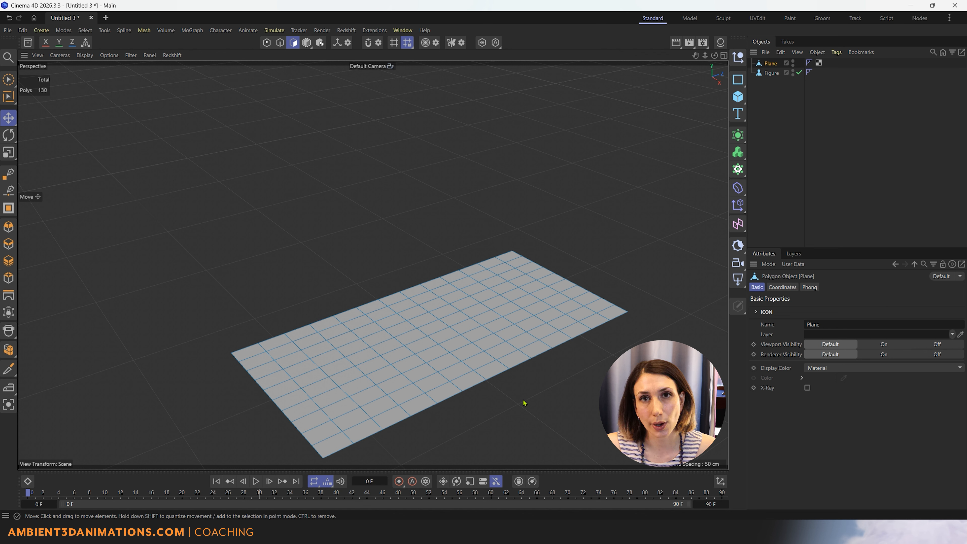
right_click(524, 403)
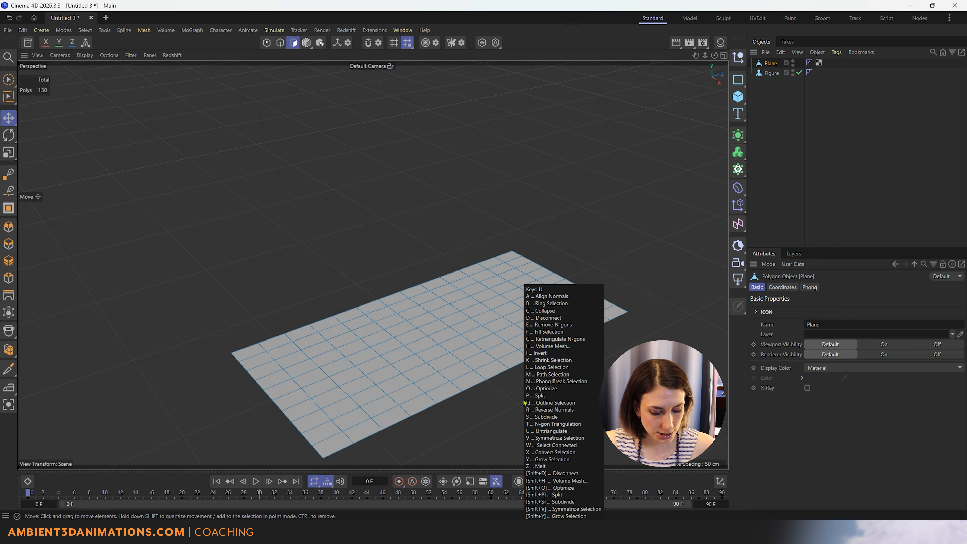
left_click(524, 403)
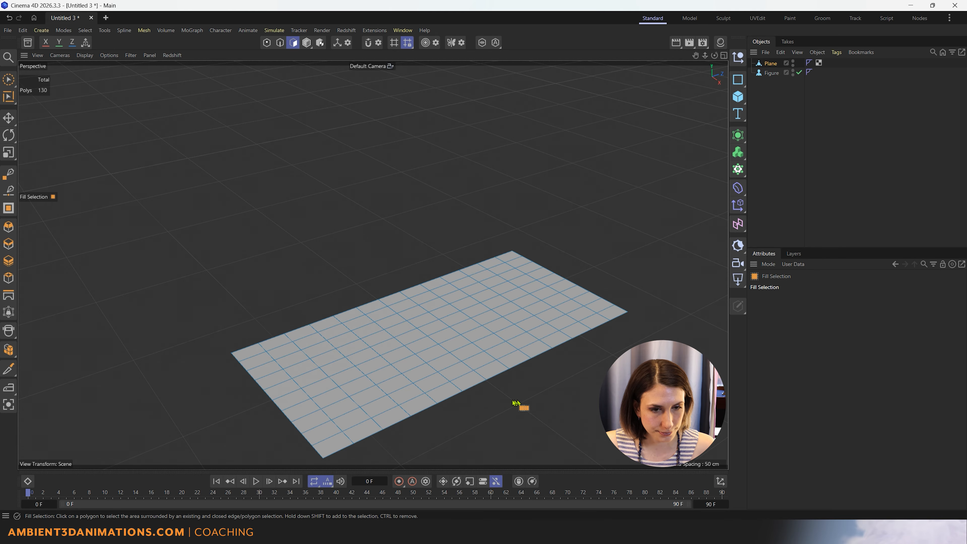
left_click(463, 340)
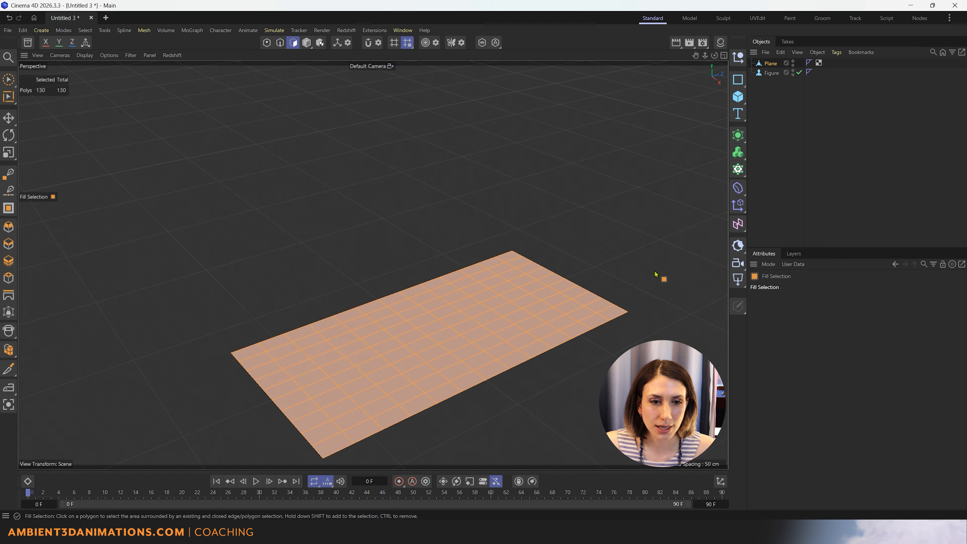
- Round the selected polygons into a disc using Fit Circle at about 90.4% scale with Adjust Inner Points enabled
left_click(8, 404)
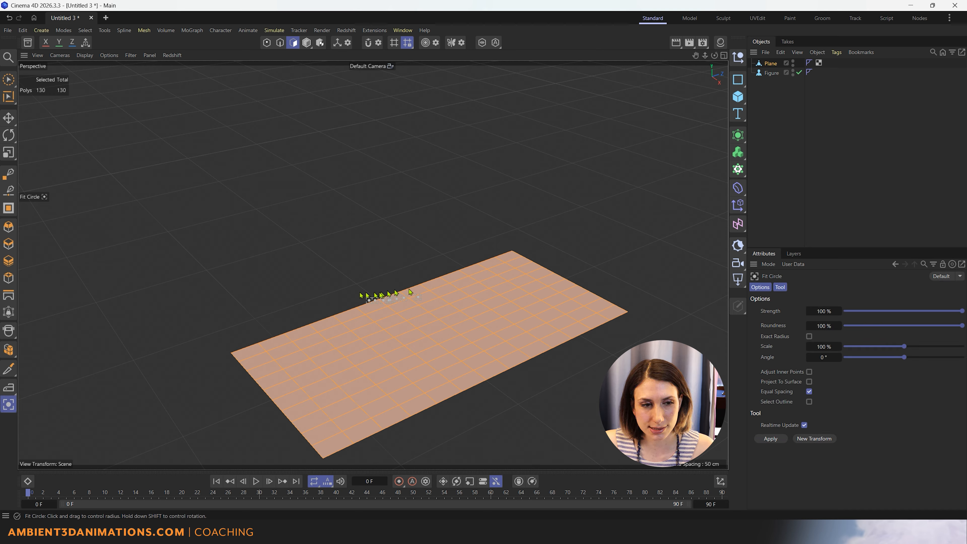
mouse_move(328, 296)
left_mouse_down()
mouse_move(318, 298)
mouse_move(340, 299)
left_mouse_up()
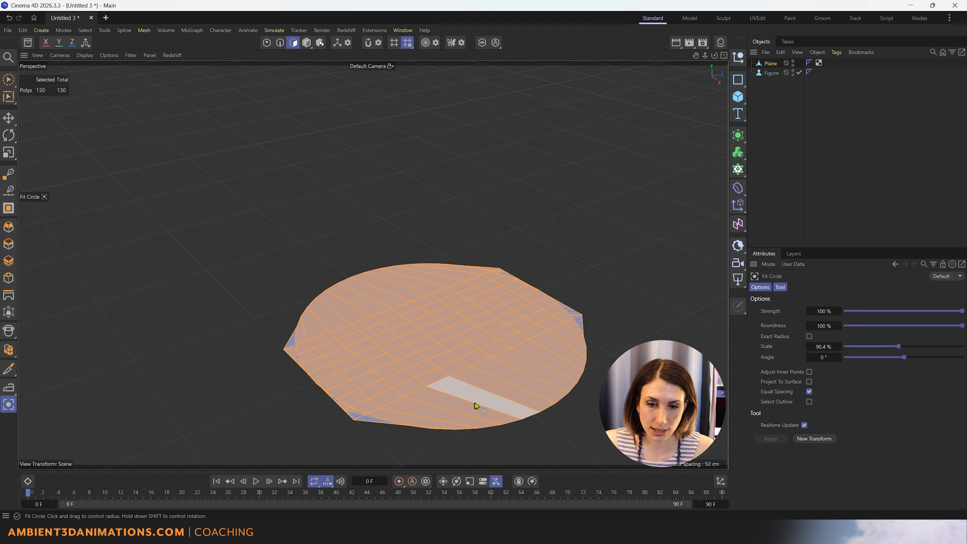
left_click(809, 371)
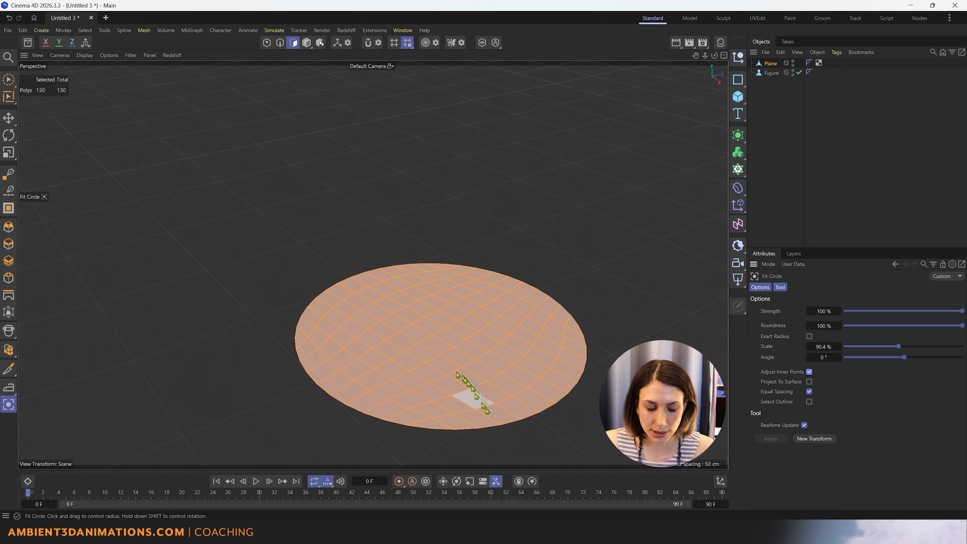
middle_click_drag(504, 417, 482, 403, "alt")
scroll(481, 403, "up", 3)
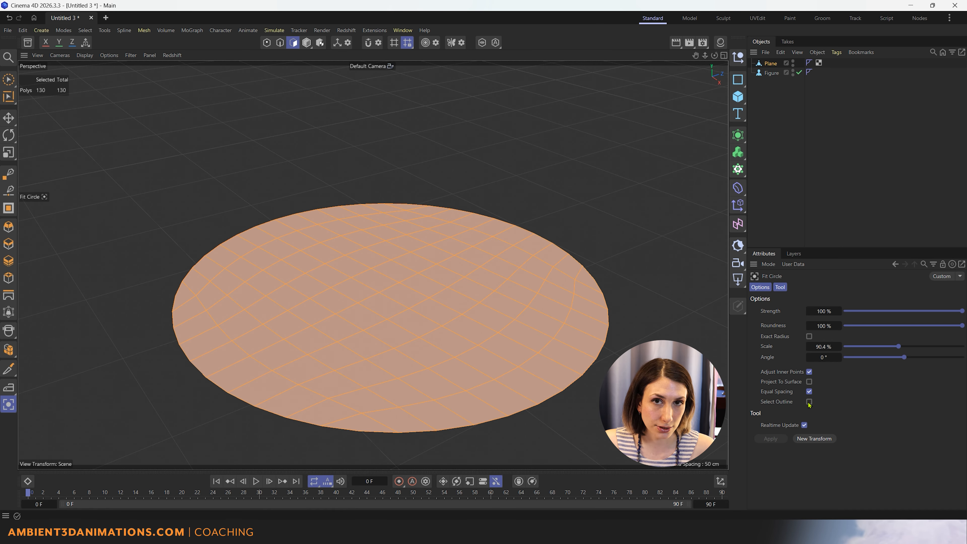
- Rotate the fitted circle to an angle of 6°
scroll(550, 427, "down", 6)
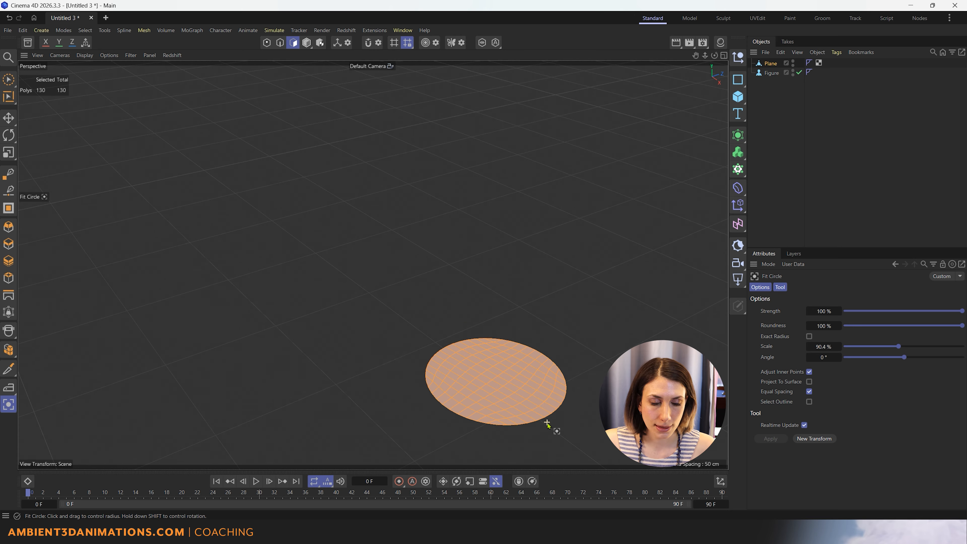
left_click_drag(493, 424, 516, 462, "alt")
middle_click_drag(537, 423, 480, 297, "alt")
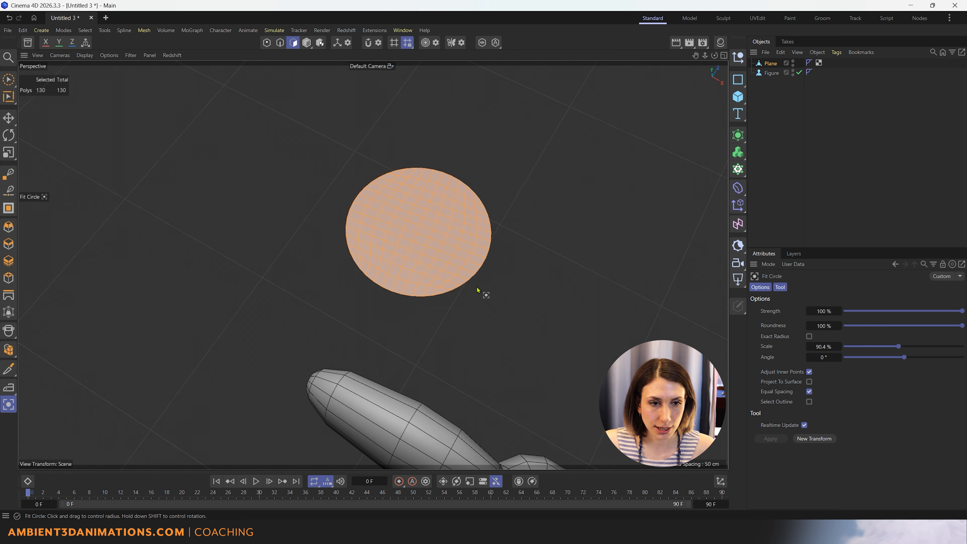
scroll(381, 172, "up", 2)
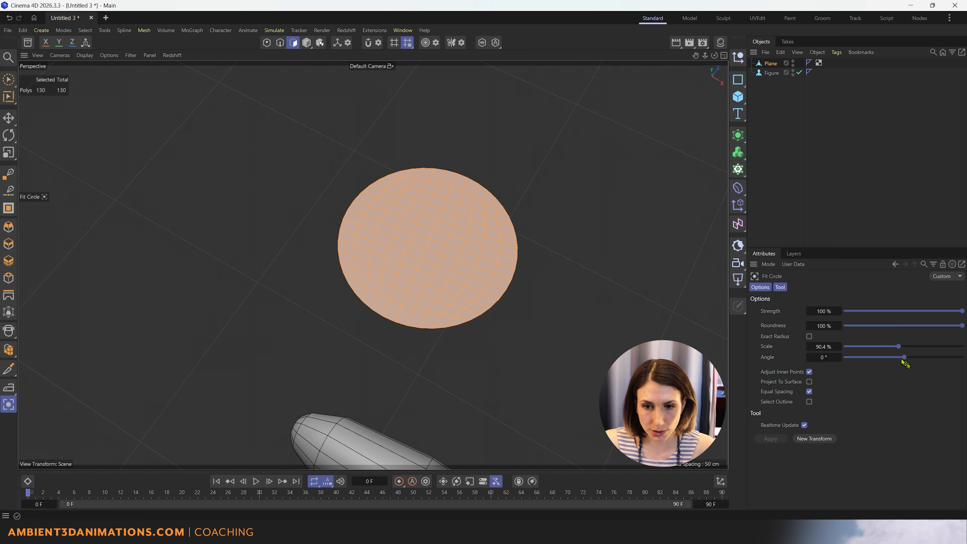
mouse_move(904, 358)
left_mouse_down()
mouse_move(955, 355)
mouse_move(872, 358)
mouse_move(905, 354)
left_mouse_up()
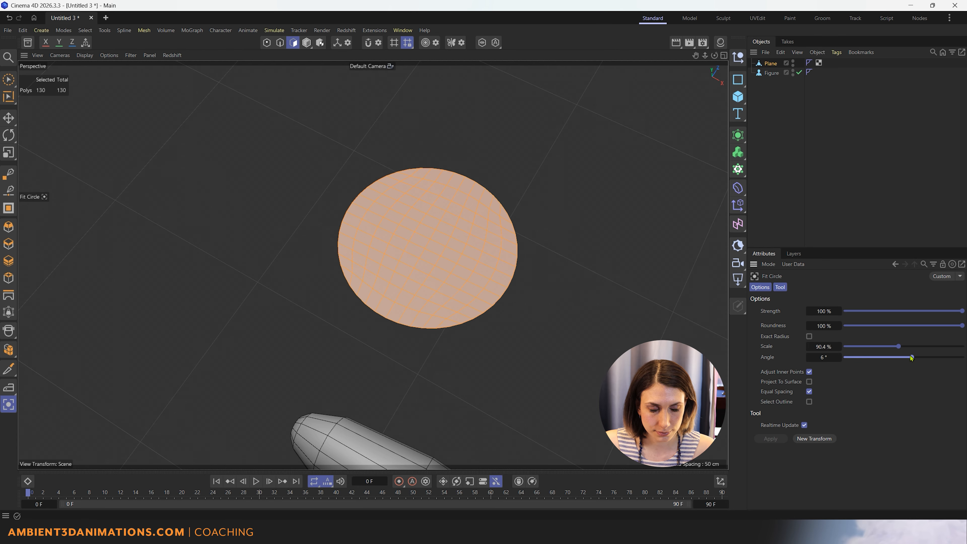
- Straighten the disc's grid lines in the top view by setting the Fit Circle angle to 9°
middle_click(600, 370)
middle_click(581, 212)
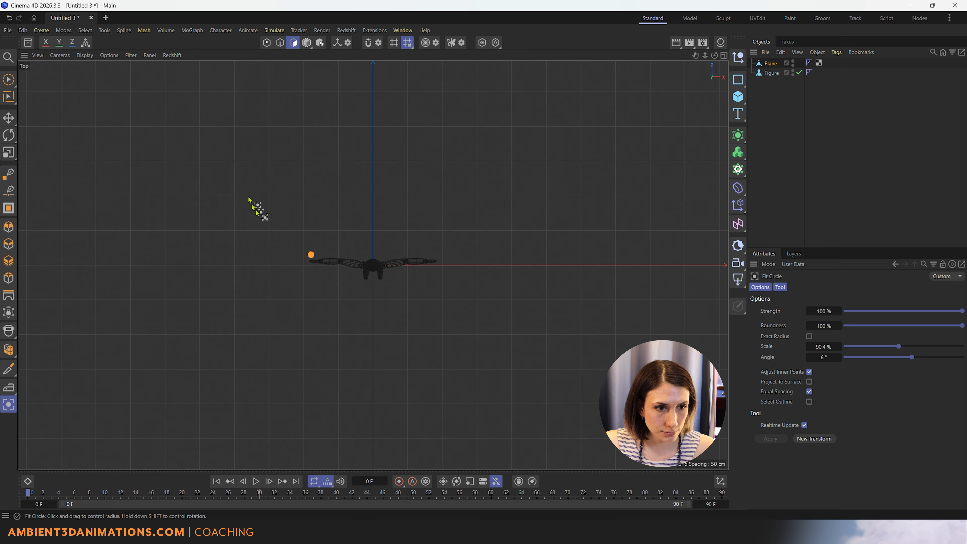
middle_click(325, 290)
middle_click(227, 202)
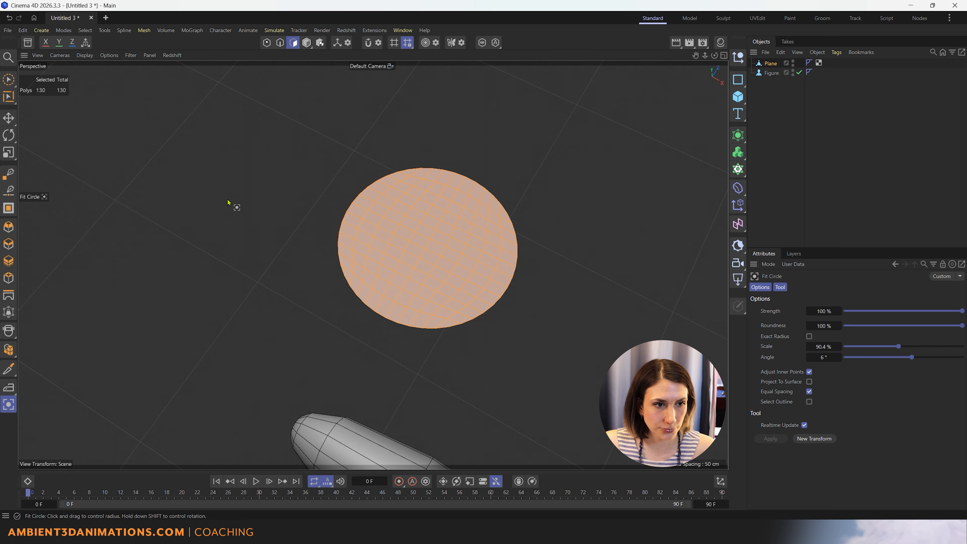
middle_click(228, 202)
middle_click(417, 195)
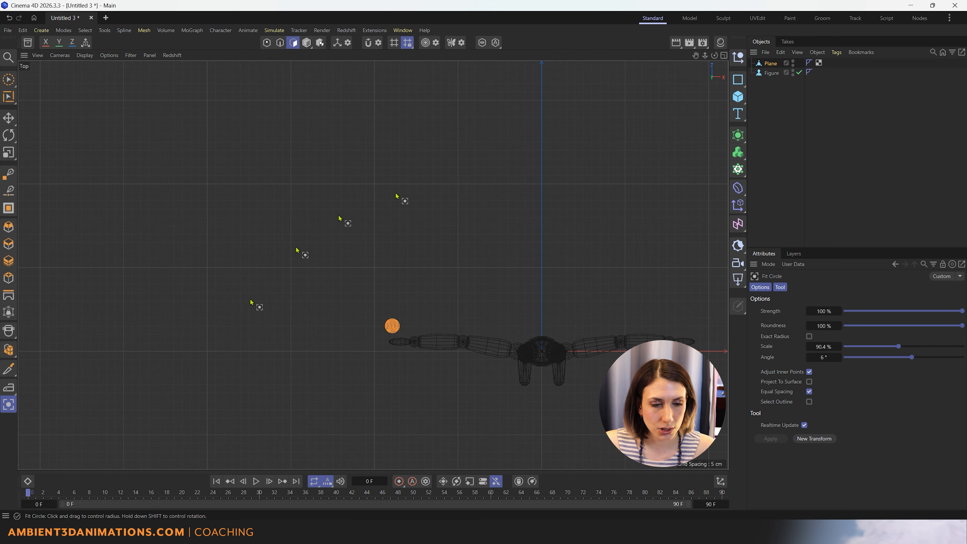
middle_click(360, 310)
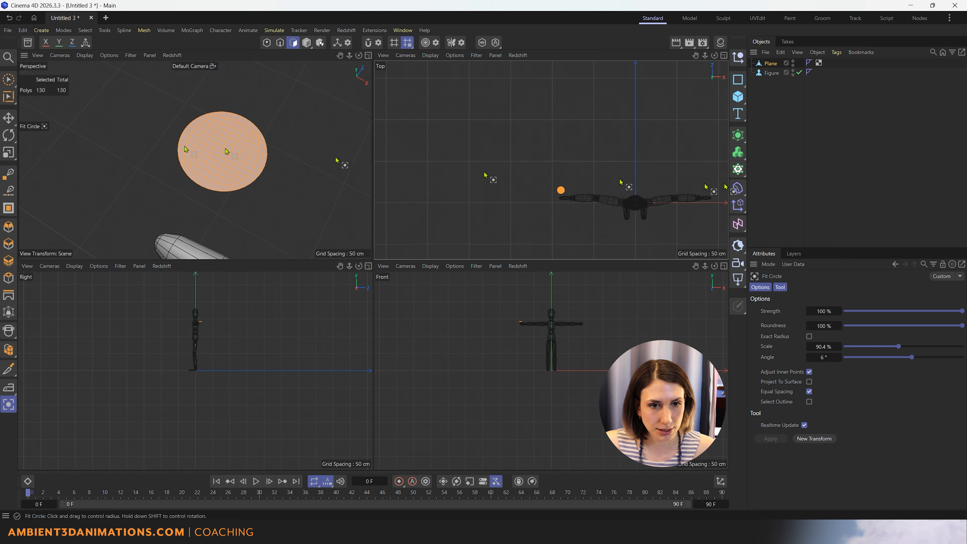
middle_click(619, 162)
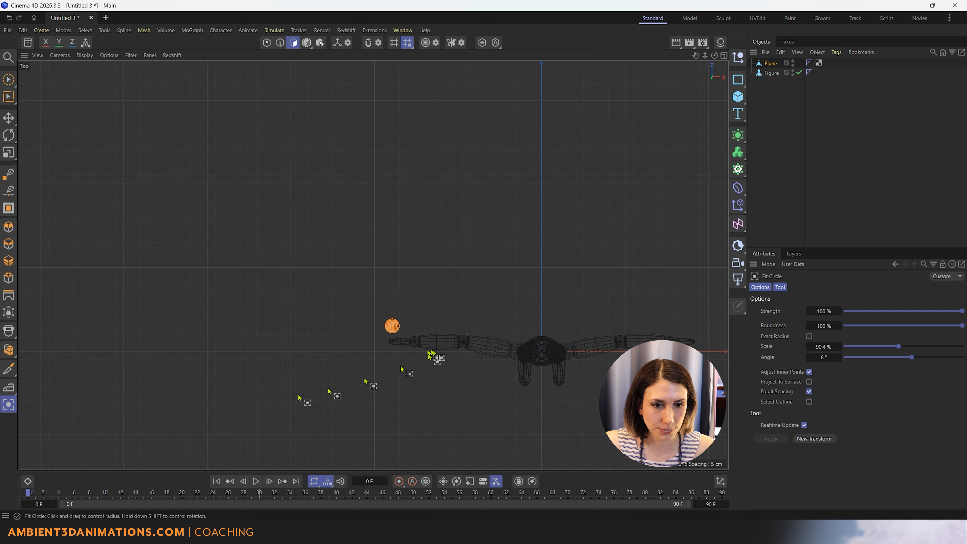
scroll(426, 345, "up", 4)
scroll(331, 274, "up", 8)
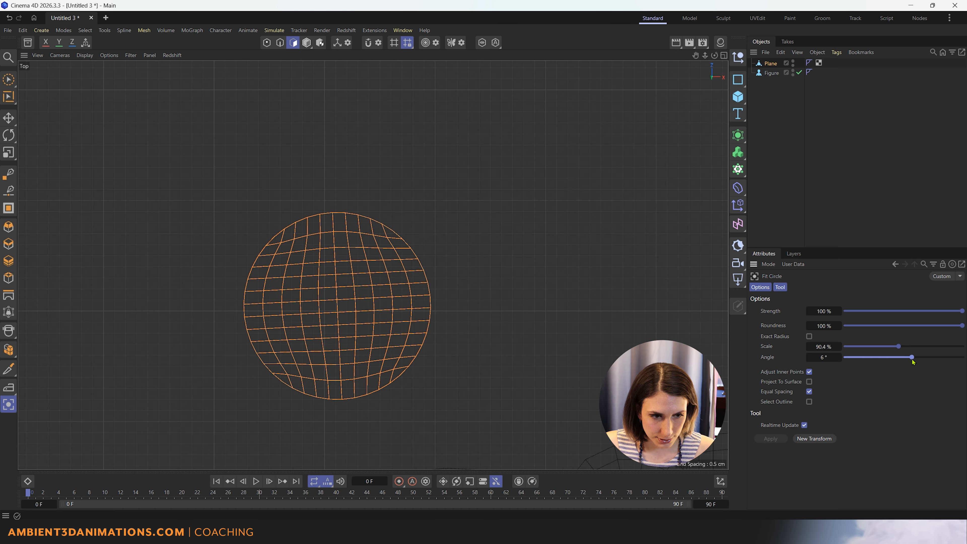
left_click_drag(912, 359, 918, 356)
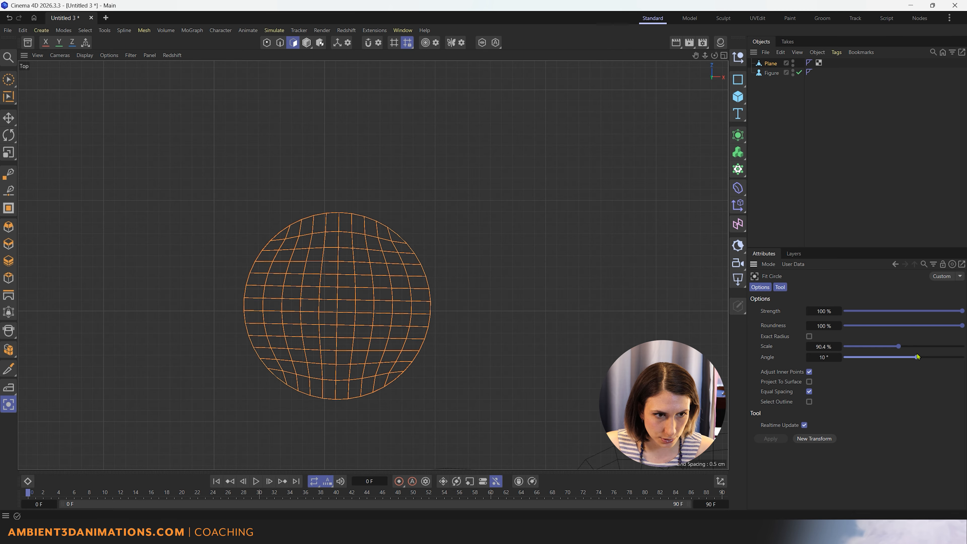
left_click_drag(918, 356, 918, 358)
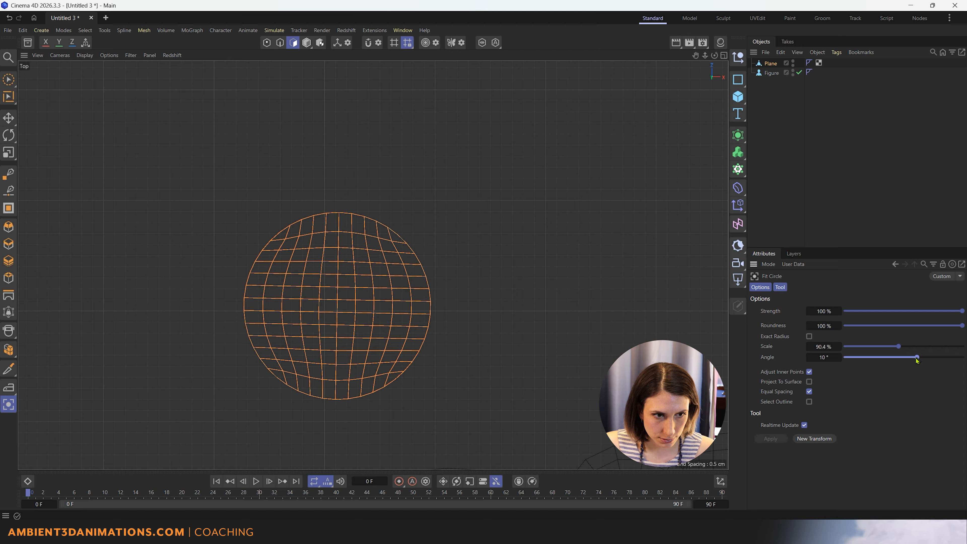
left_click_drag(916, 358, 916, 358)
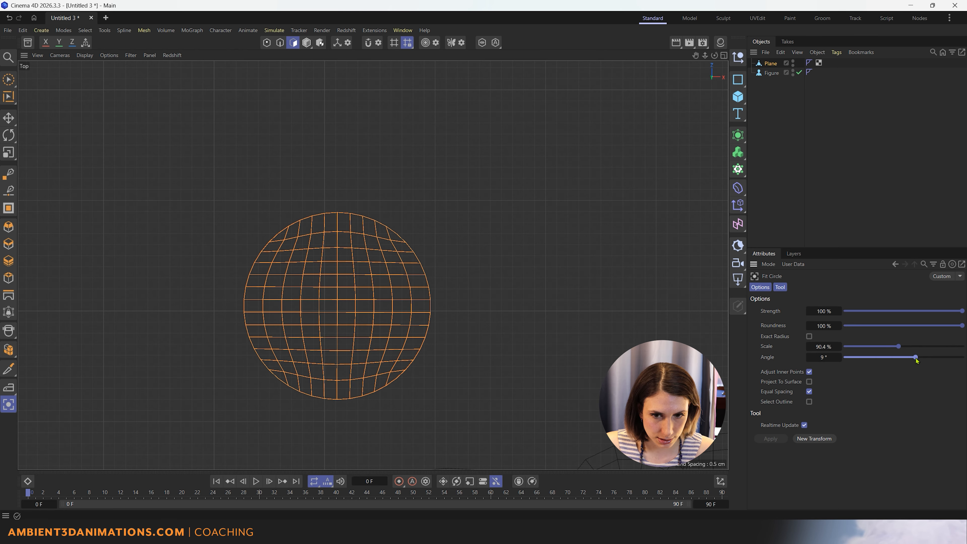
- Select the disc's outline edges with the Fit Circle Select Outline option and store them as an edge selection
middle_click(461, 332)
middle_click(314, 216)
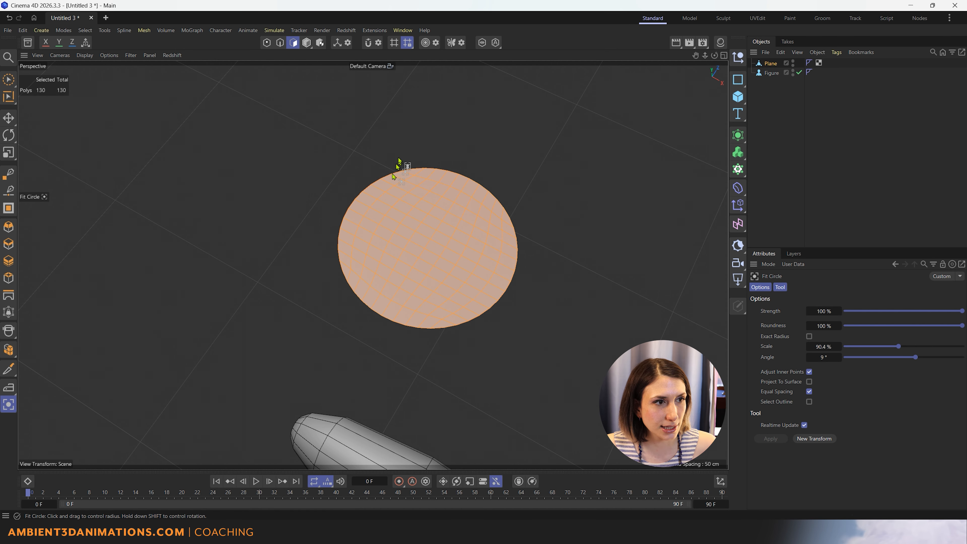
left_click_drag(345, 269, 356, 216, "alt")
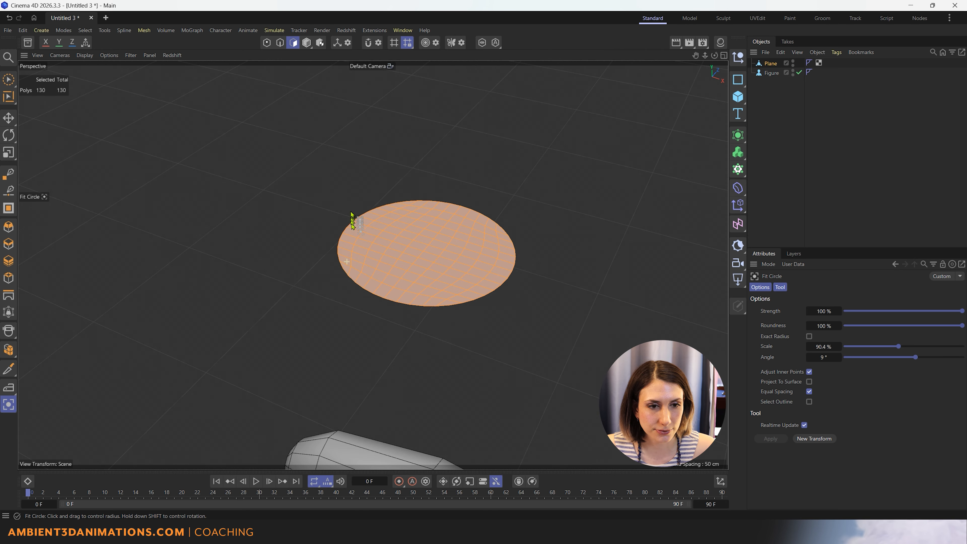
scroll(443, 194, "up", 2)
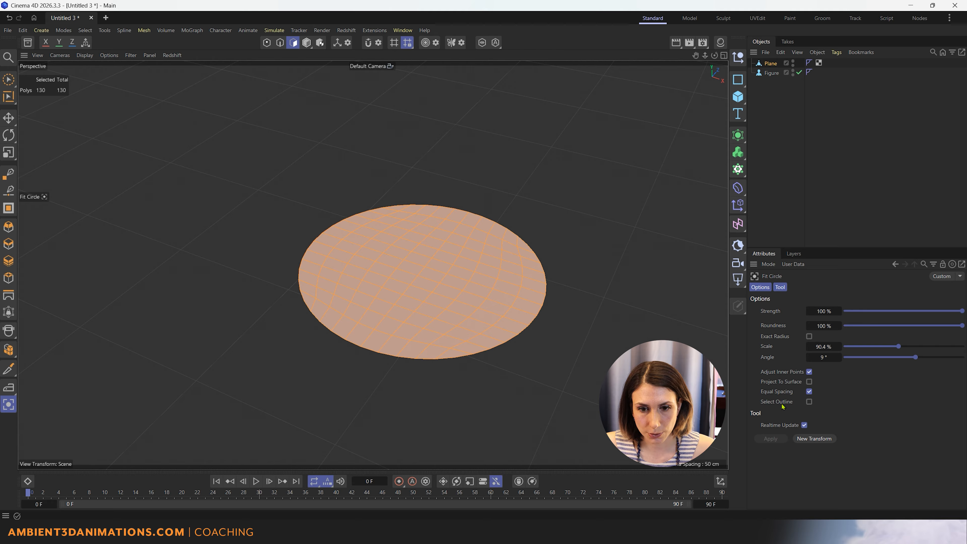
left_click(809, 402)
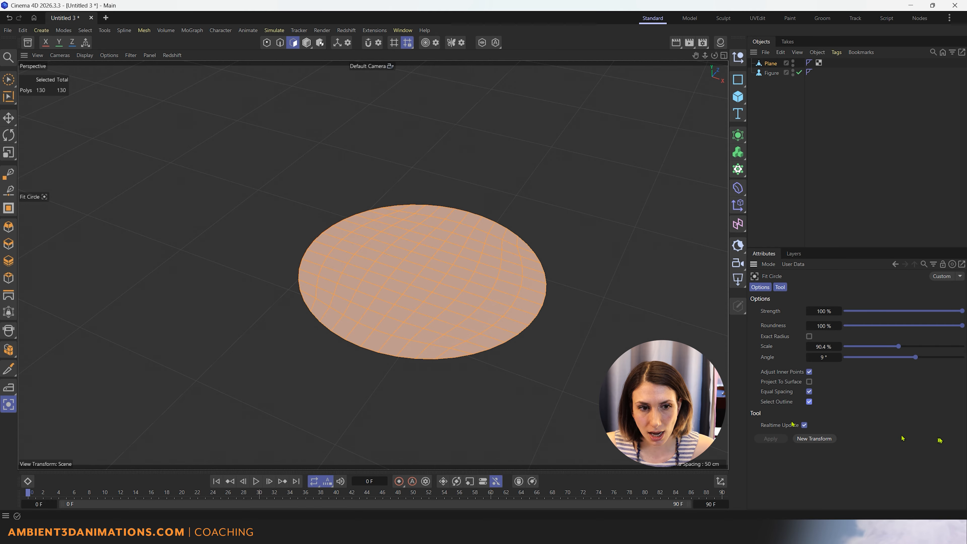
left_click(280, 43)
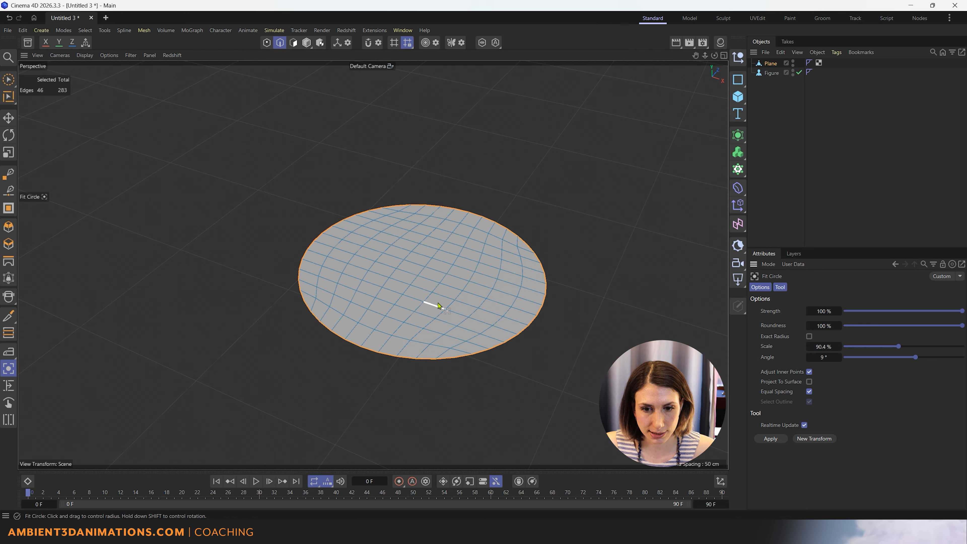
left_click(85, 30)
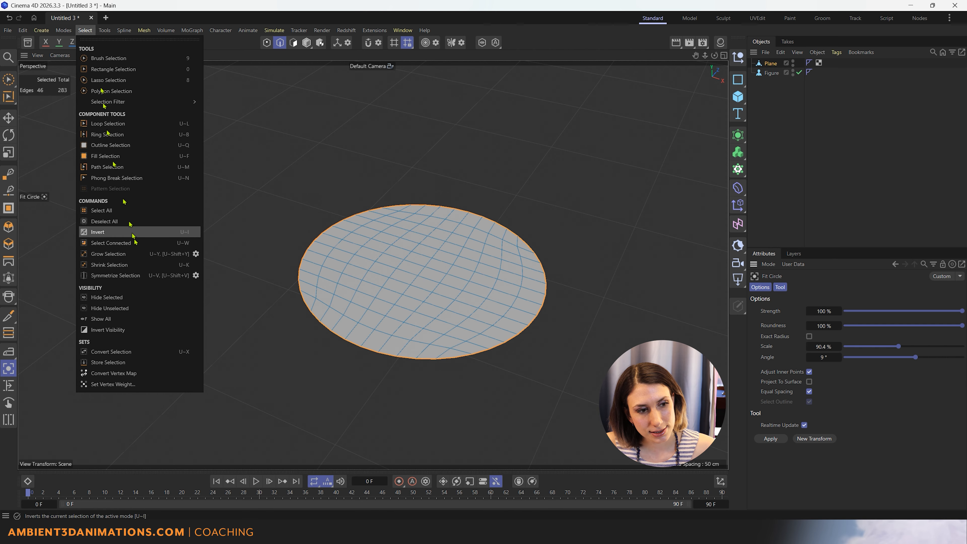
left_click(121, 363)
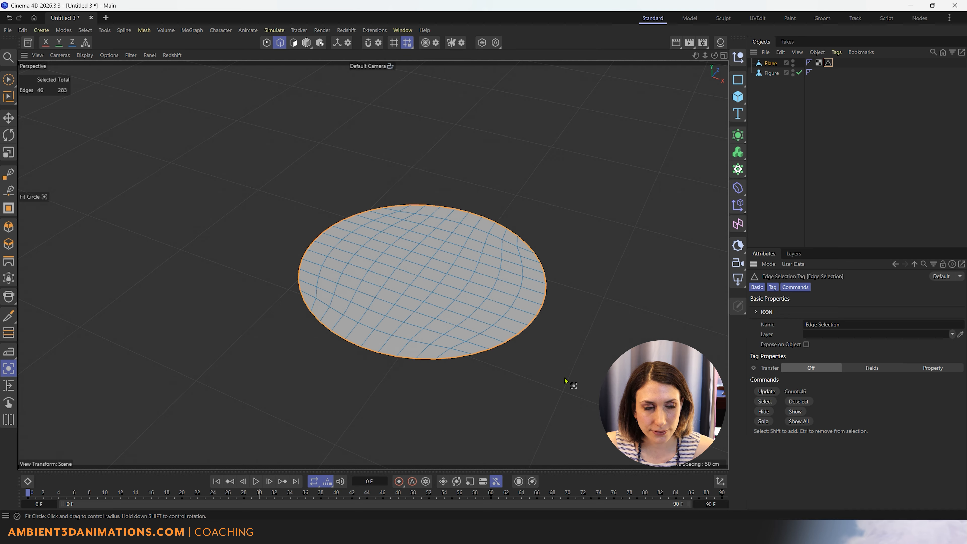
- Clear the current edge selection and recall the disc's outline edges from the stored selection tag
left_click(8, 82)
key("ctrl+shift+a")
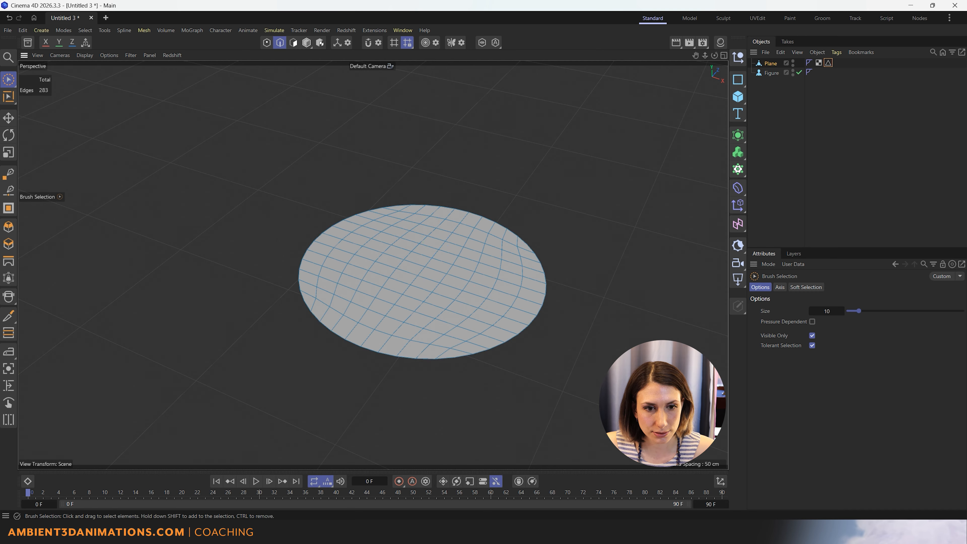
double_click(829, 63)
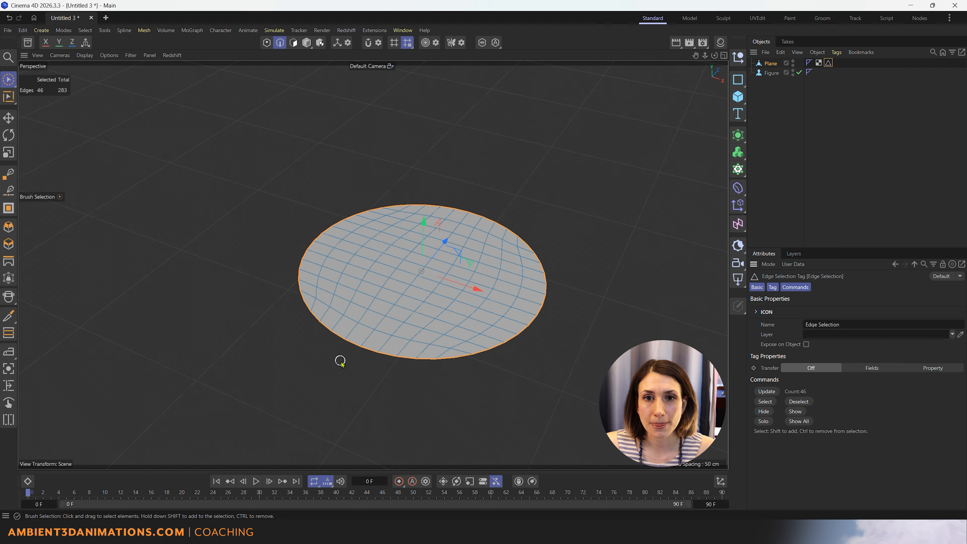
- Scale all of the plane's polygons down along the X axis to turn the round disc into an elongated oval
left_click(770, 63)
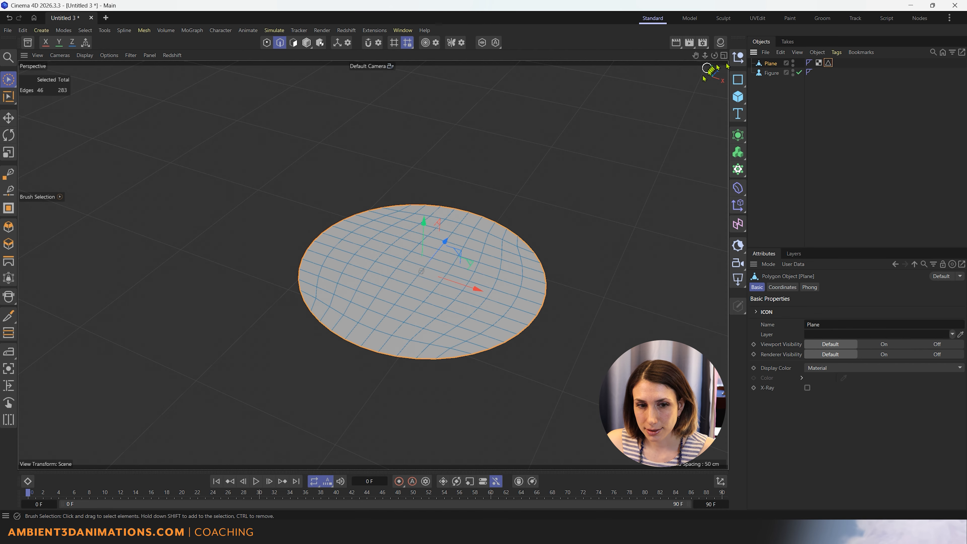
left_click(293, 42)
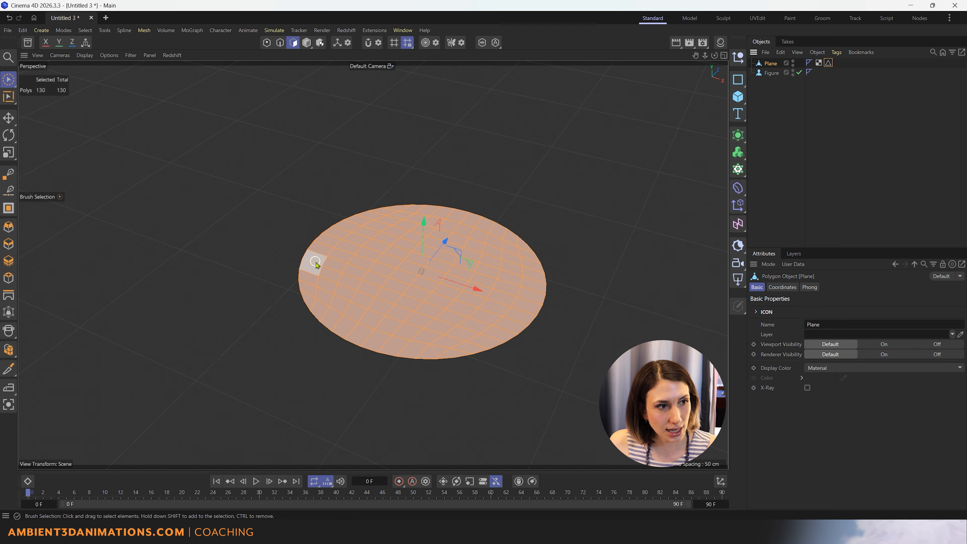
left_click(8, 153)
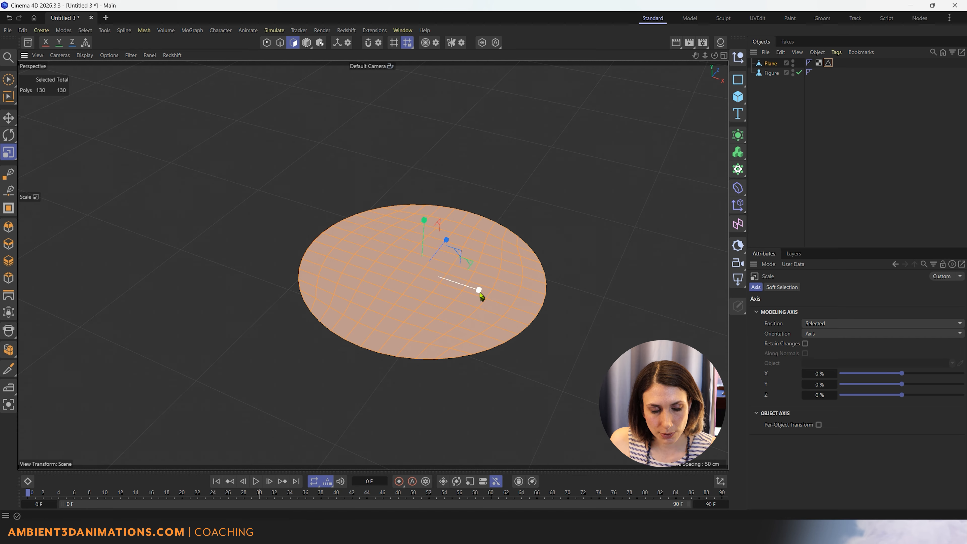
left_click_drag(479, 292, 451, 286)
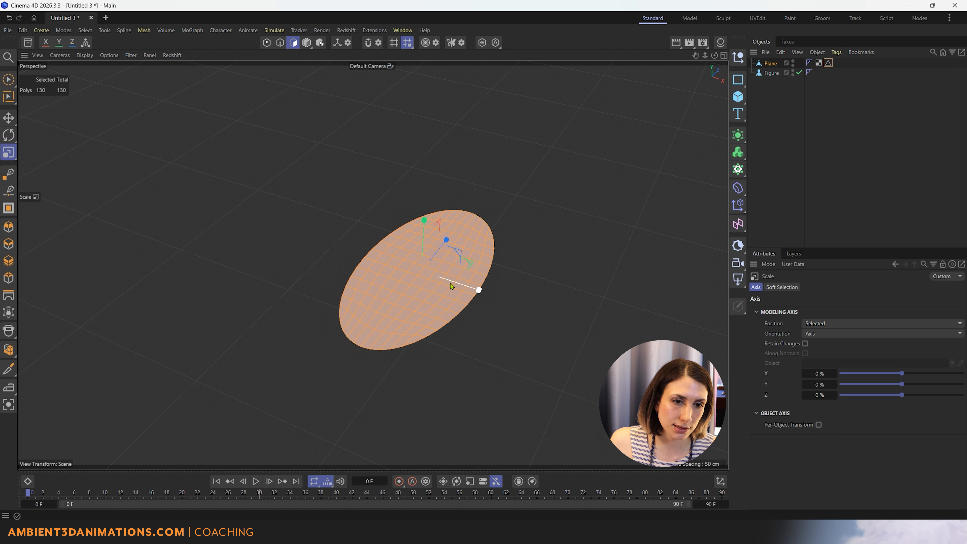
left_click_drag(473, 223, 417, 236)
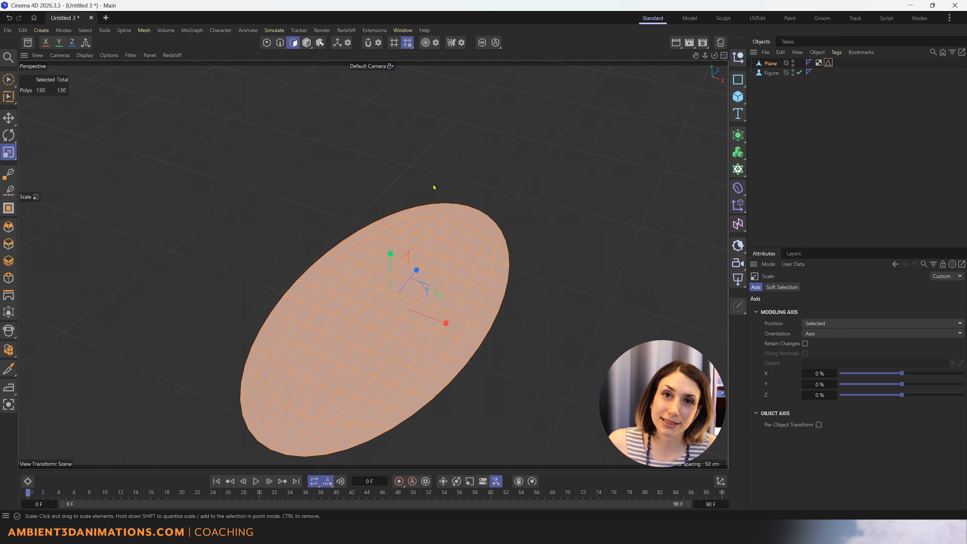
- Remove the oval's outer ring of polygons from the selection and raise the remaining inner polygons slightly along Y
left_click(9, 80)
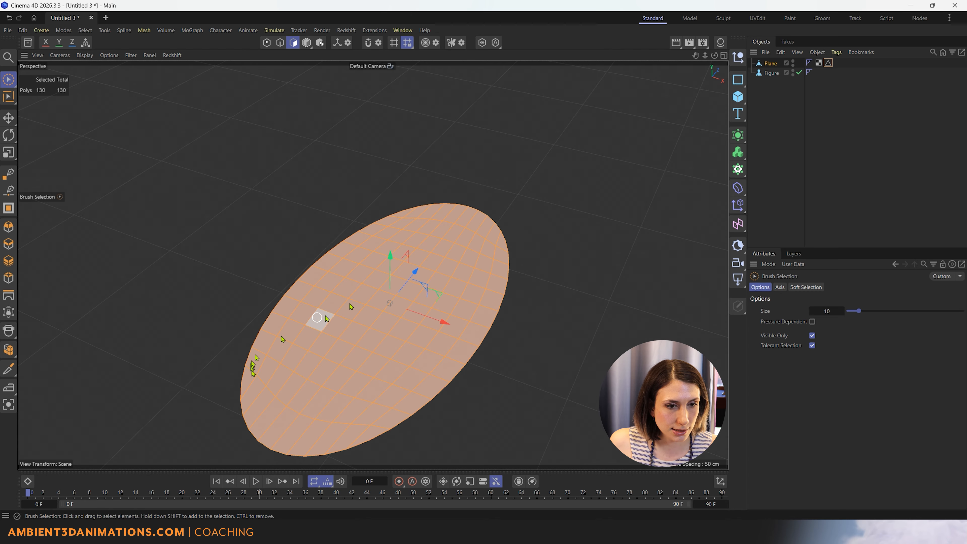
mouse_move(476, 211)
left_mouse_down("ctrl")
mouse_move(389, 210)
mouse_move(302, 280)
mouse_move(252, 354)
mouse_move(246, 394)
mouse_move(259, 431)
mouse_move(291, 457)
mouse_move(347, 450)
mouse_move(433, 395)
mouse_move(469, 358)
mouse_move(496, 303)
mouse_move(505, 247)
mouse_move(486, 218)
left_mouse_up("ctrl")
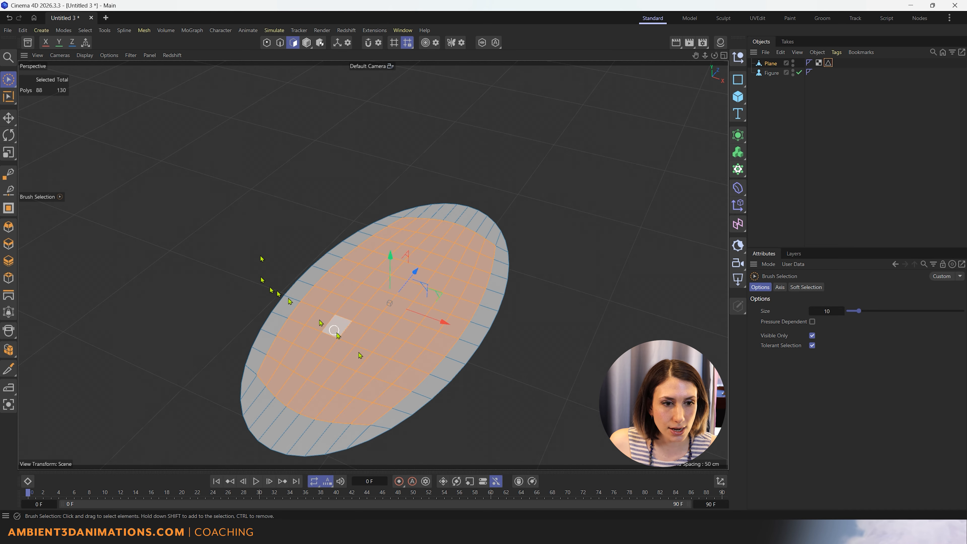
left_click_drag(335, 326, 382, 399, "alt")
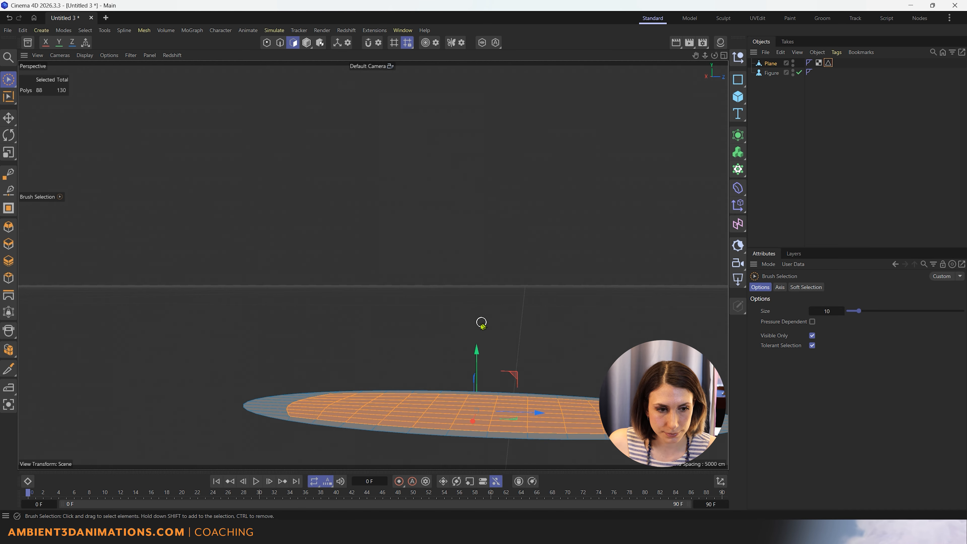
left_click_drag(478, 355, 479, 352)
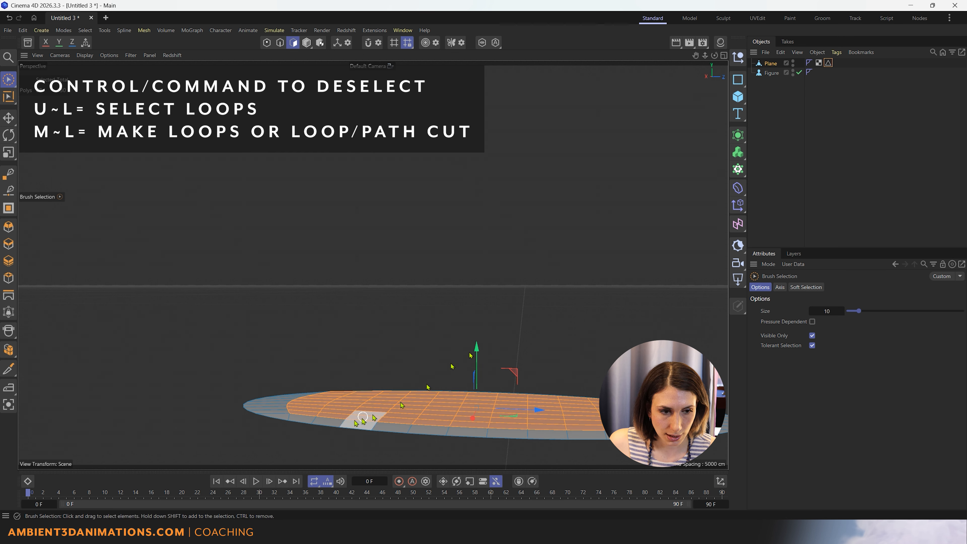
- Deselect the next polygon loop on all four sides with Loop Selection and raise the remaining patch about 0.07 cm along Y
left_click_drag(327, 416, 311, 418, "ctrl")
key("u")
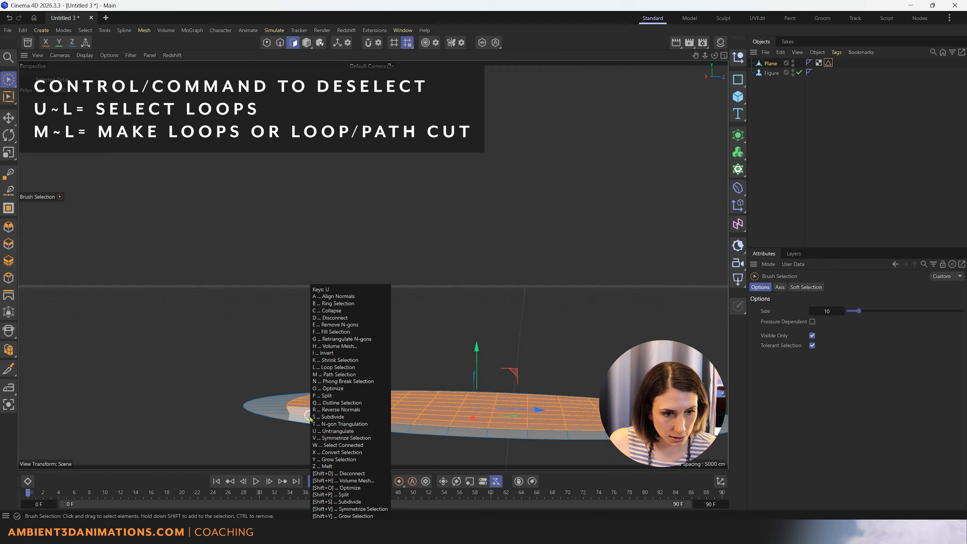
key("l")
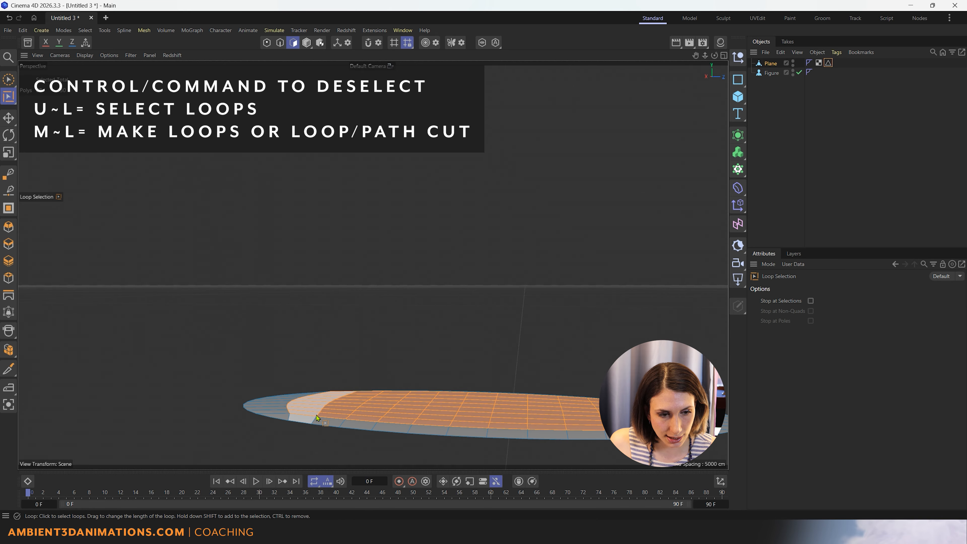
left_click_drag(316, 417, 357, 403, "alt")
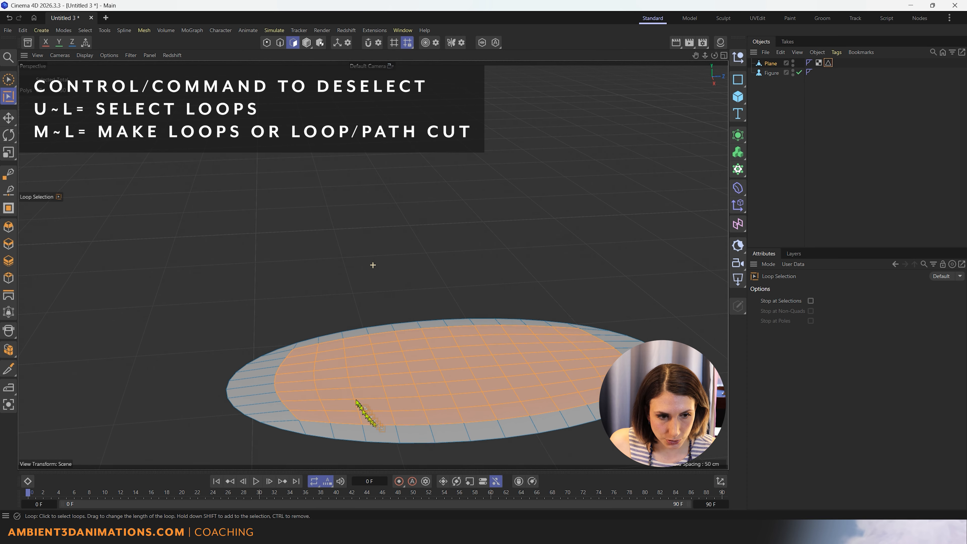
middle_click_drag(356, 400, 346, 390, "alt")
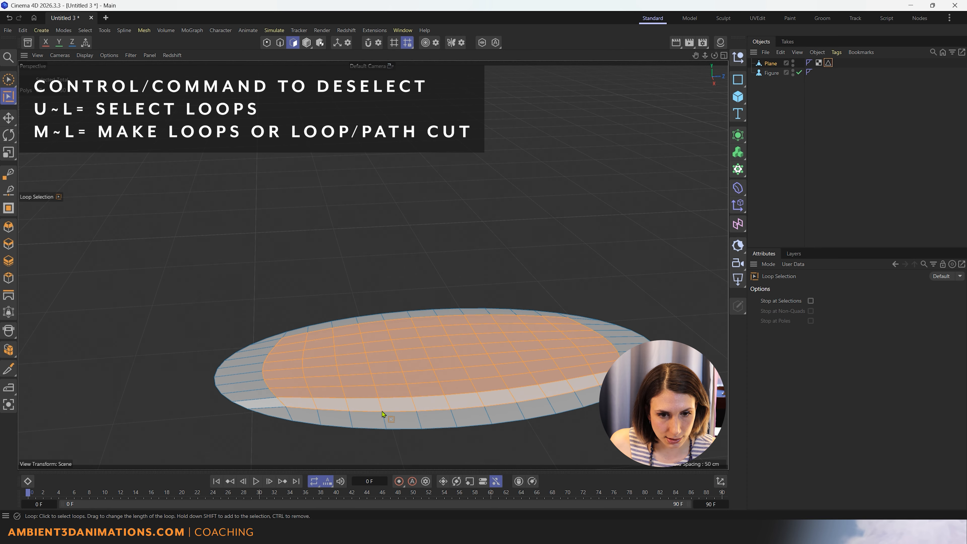
left_click(382, 411, "ctrl")
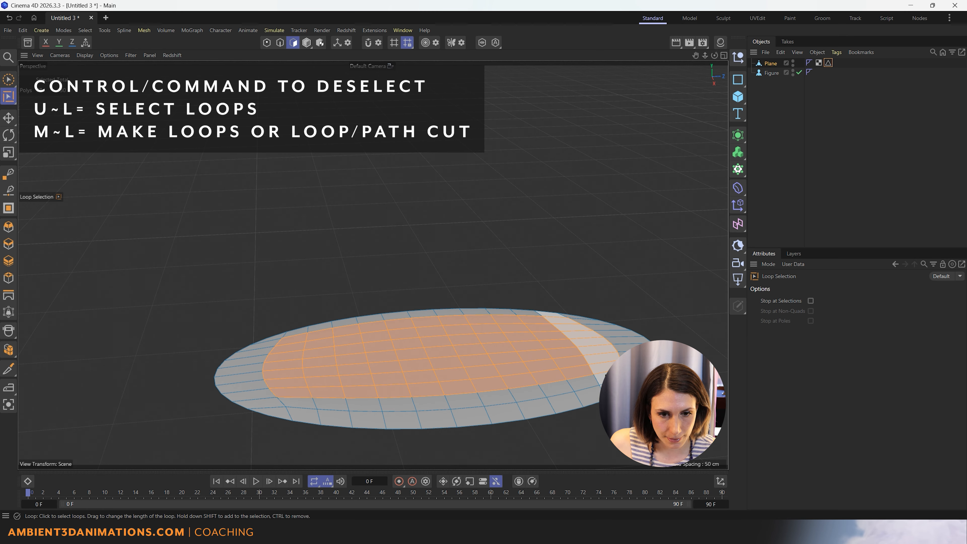
left_click(603, 375, "ctrl")
left_click(296, 372, "ctrl")
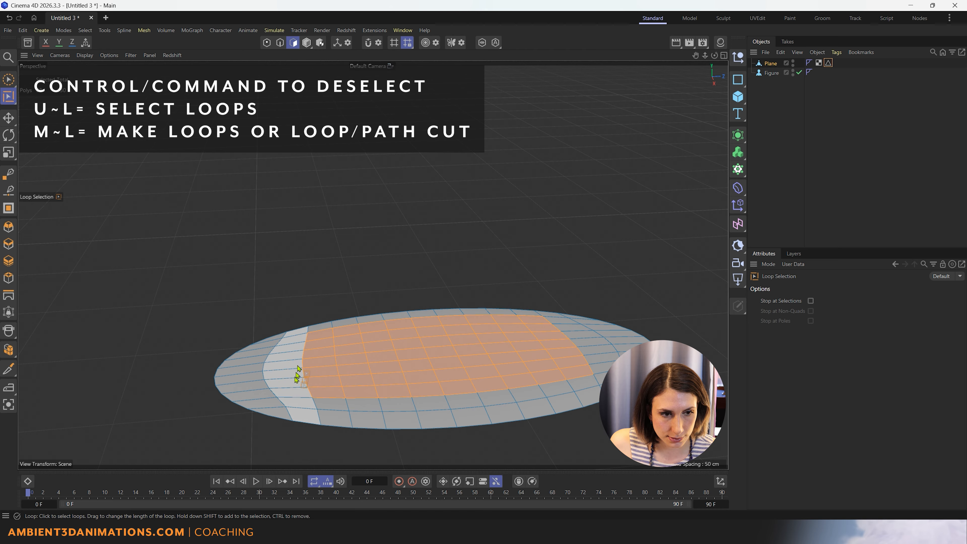
left_click(360, 329, "ctrl")
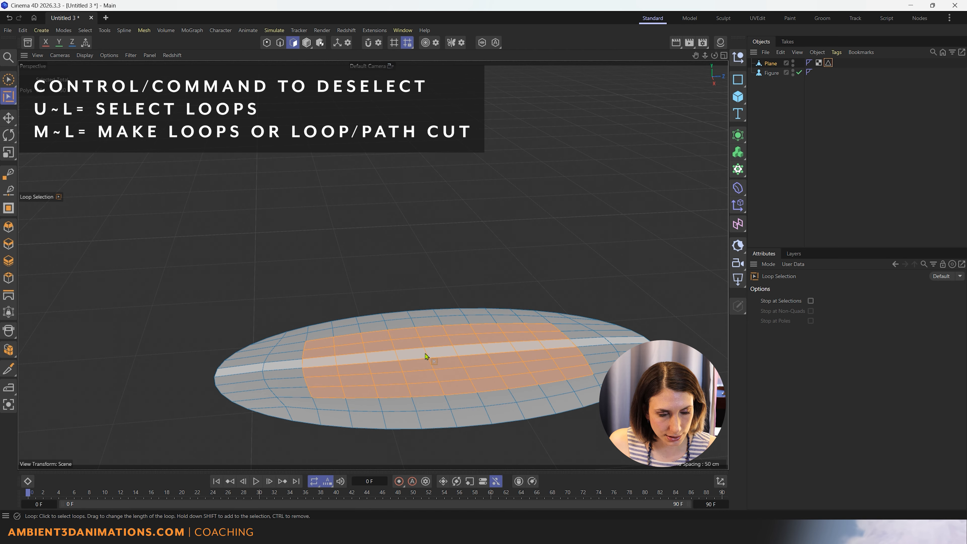
key("e")
left_click_drag(451, 331, 448, 308)
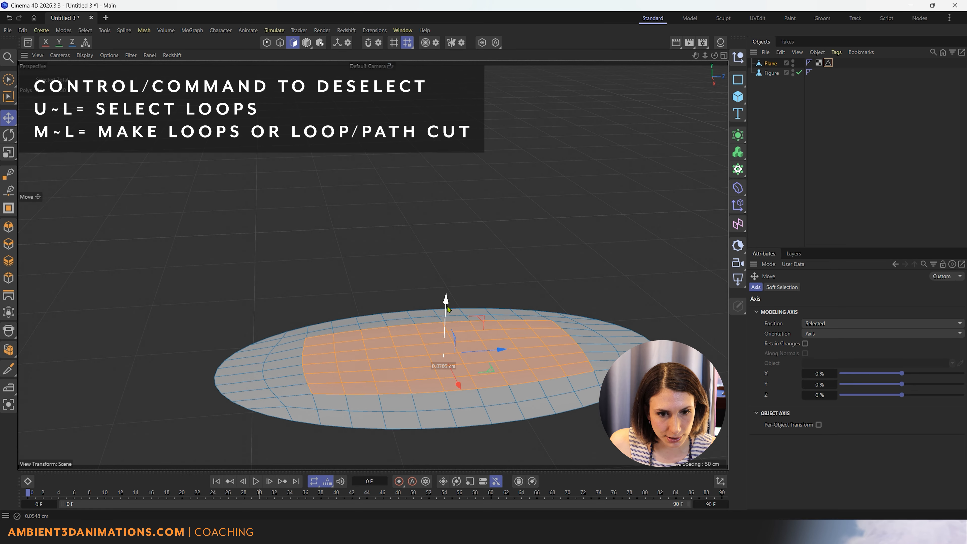
- Shrink the raised patch by one more polygon loop per side, leaving a 7 by 4 block, and lift it about 0.07 cm
mouse_move(452, 408)
left_mouse_down("alt")
mouse_move(433, 369)
mouse_move(453, 416)
left_mouse_up("alt")
key("u")
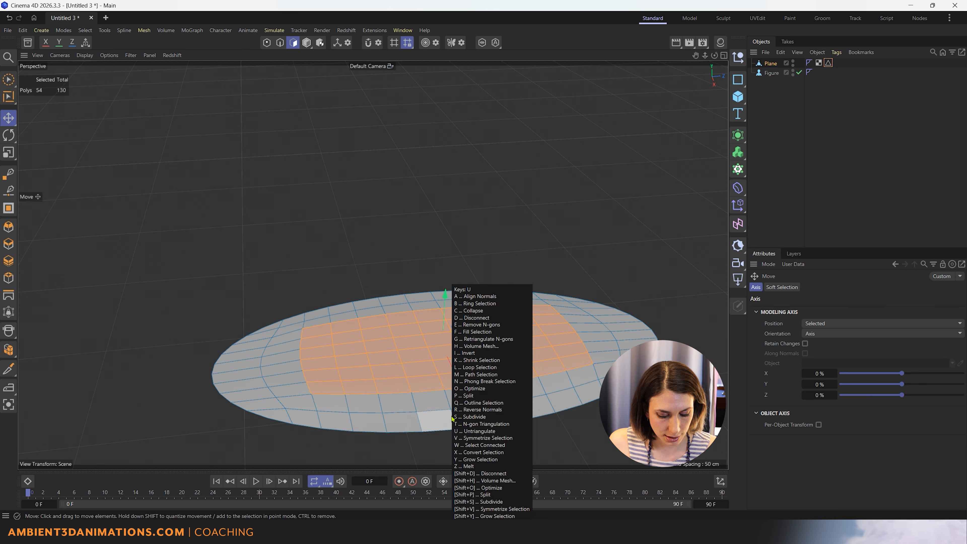
key("l")
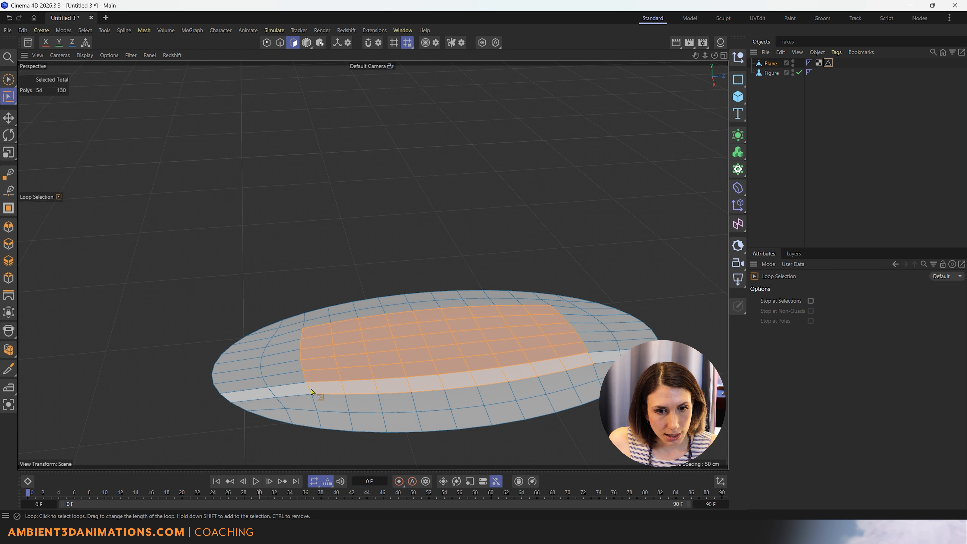
left_click(574, 373, "ctrl")
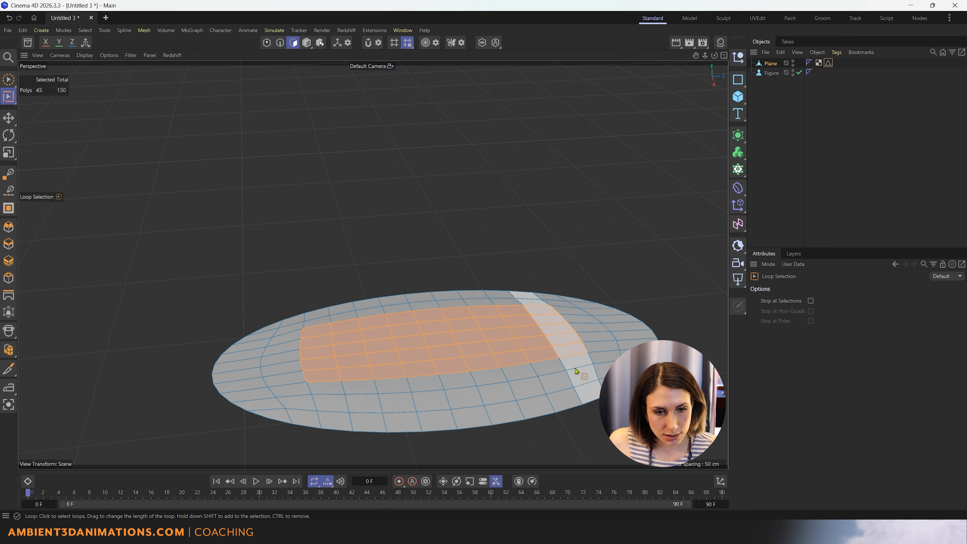
left_click(574, 368, "ctrl")
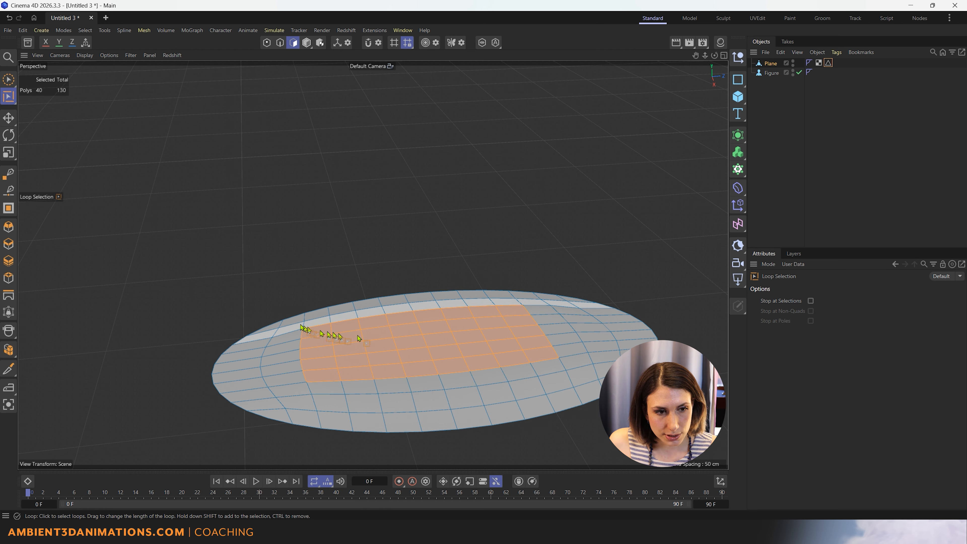
left_click(304, 338, "ctrl")
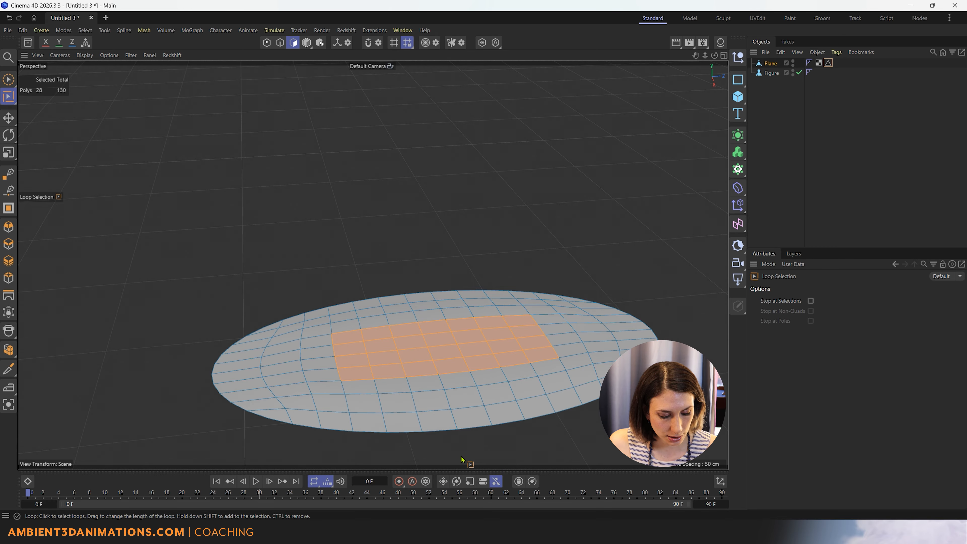
left_click(429, 418, "ctrl")
key("e")
left_click_drag(356, 419, 376, 384, "alt")
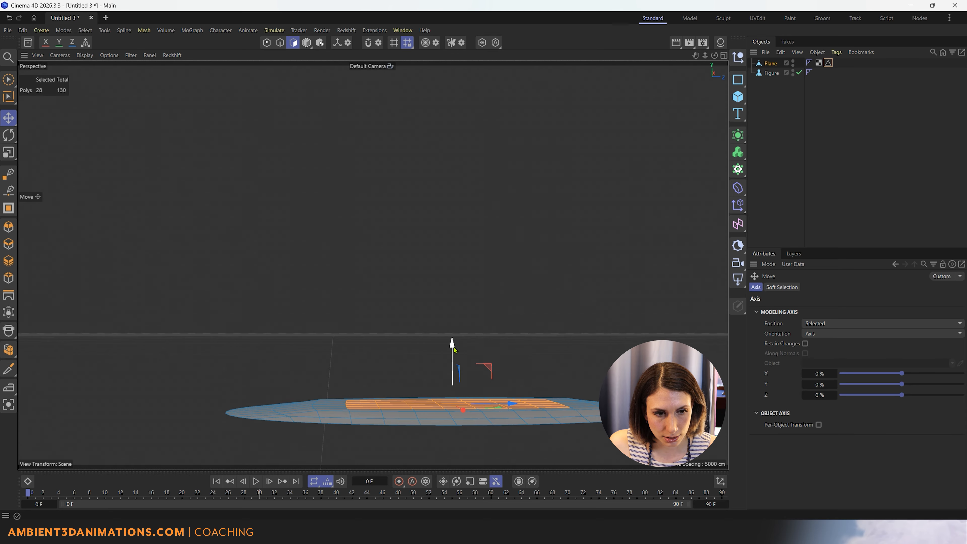
left_click_drag(454, 347, 453, 342)
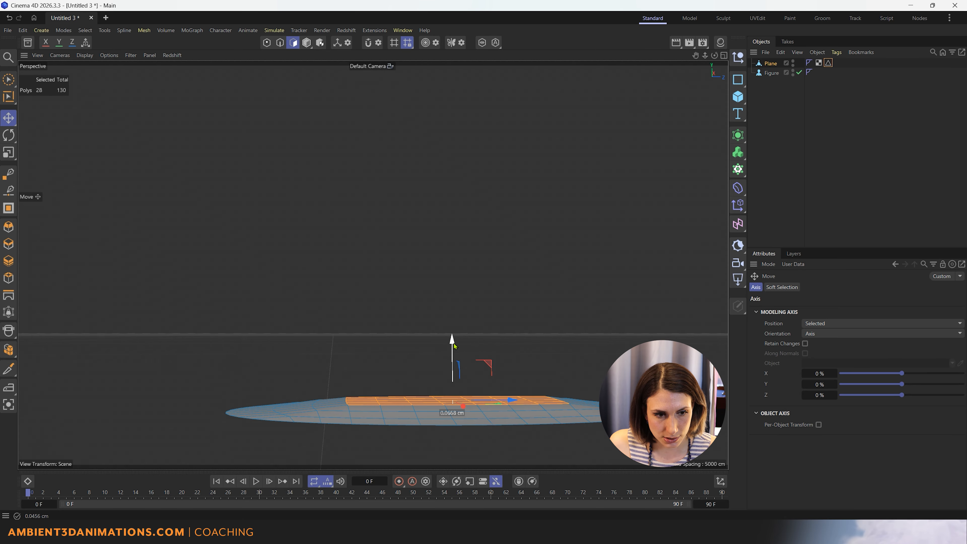
- Deselect another polygon loop on each side to leave the central 5 by 2 block and raise it slightly along Y
left_click_drag(377, 423, 388, 453, "alt")
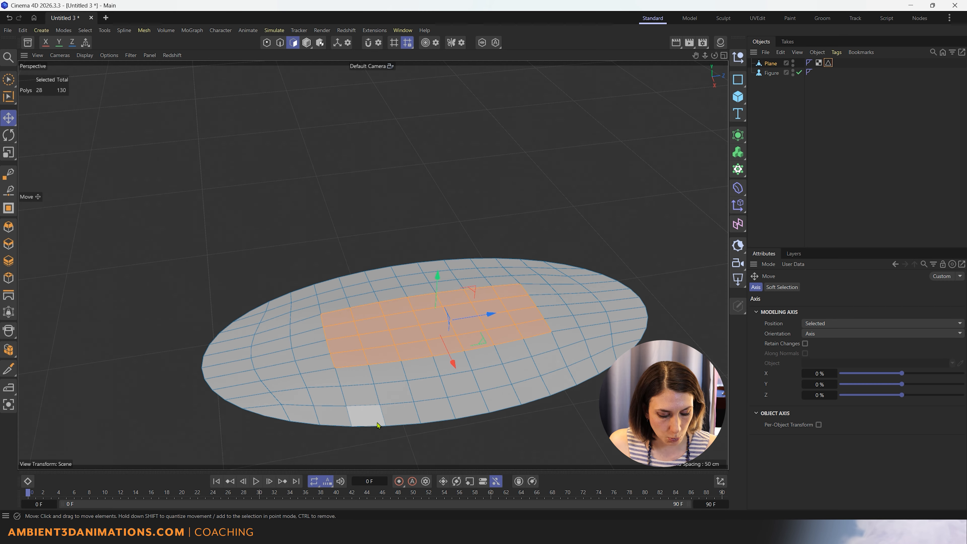
right_click(377, 425)
left_click(375, 388)
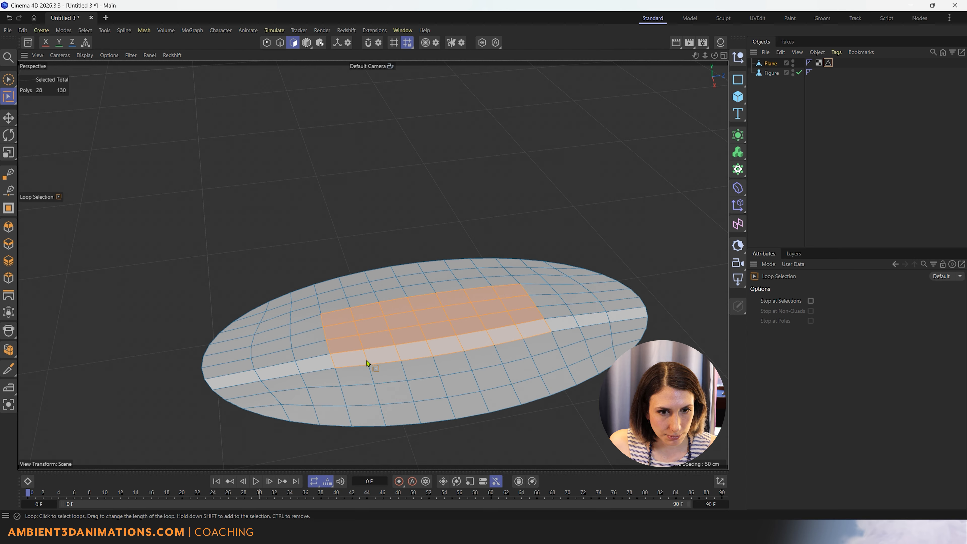
left_click(366, 363, "ctrl")
left_click(538, 337, "ctrl")
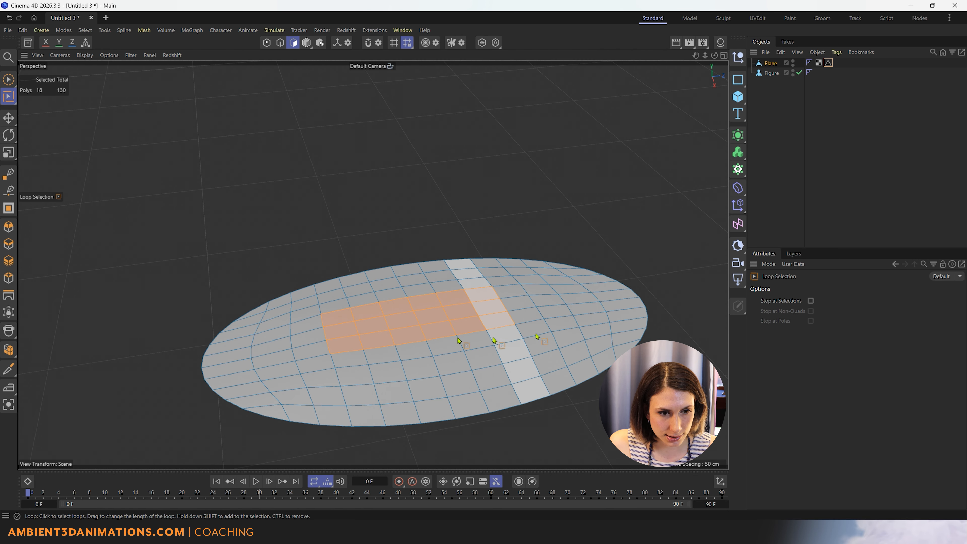
left_click(356, 371, "ctrl")
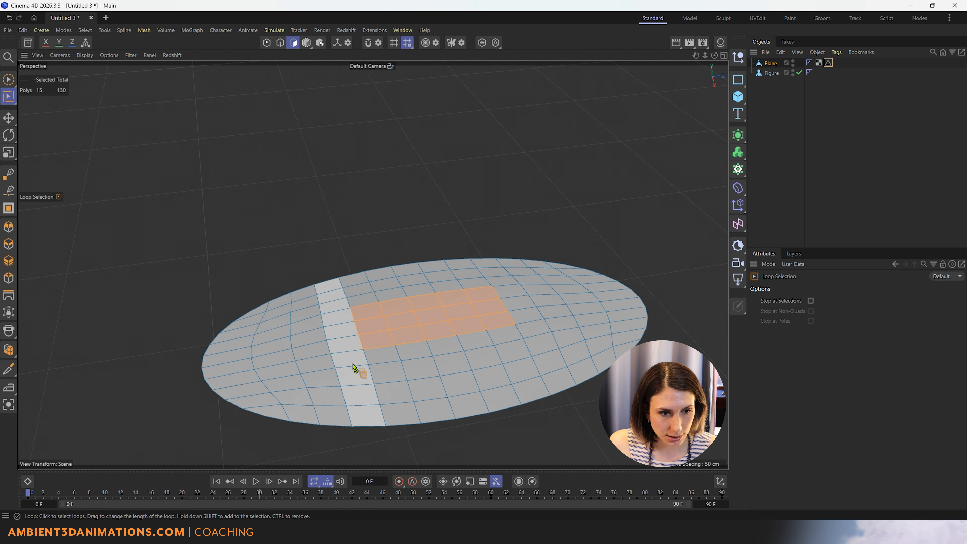
left_click(348, 323, "ctrl")
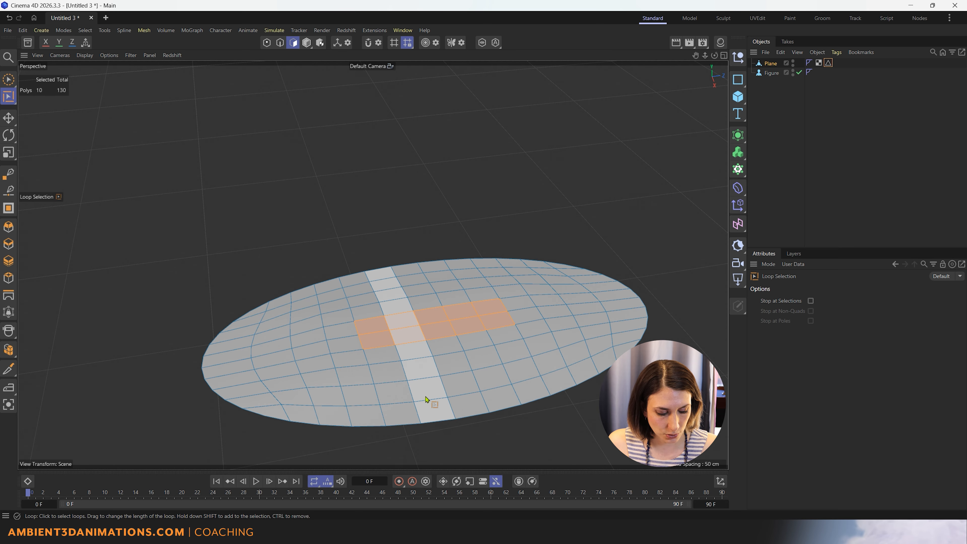
key("e")
left_click_drag(419, 381, 406, 352, "alt")
left_click_drag(440, 293, 441, 290)
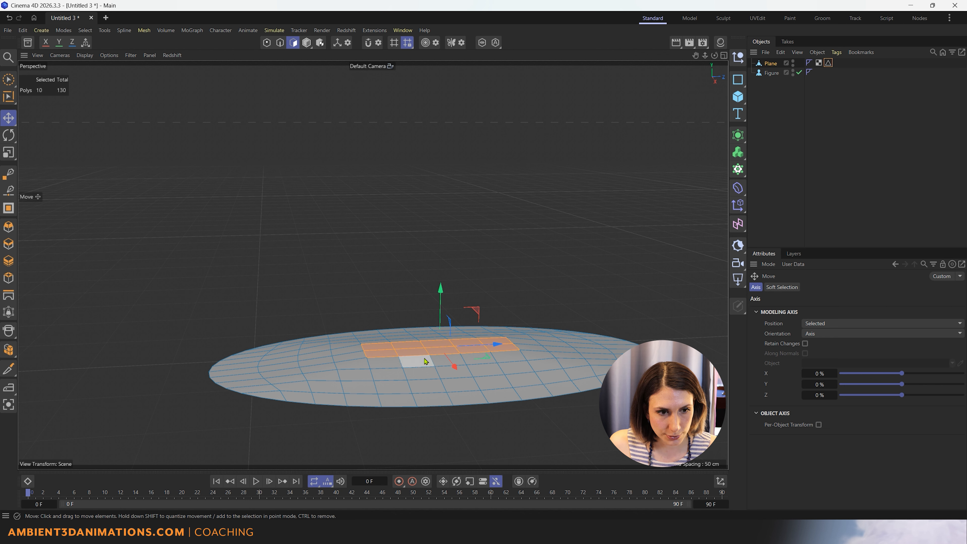
- Select the row of five edges along the dome's lengthwise center line and raise it slightly along Y
left_click(279, 42)
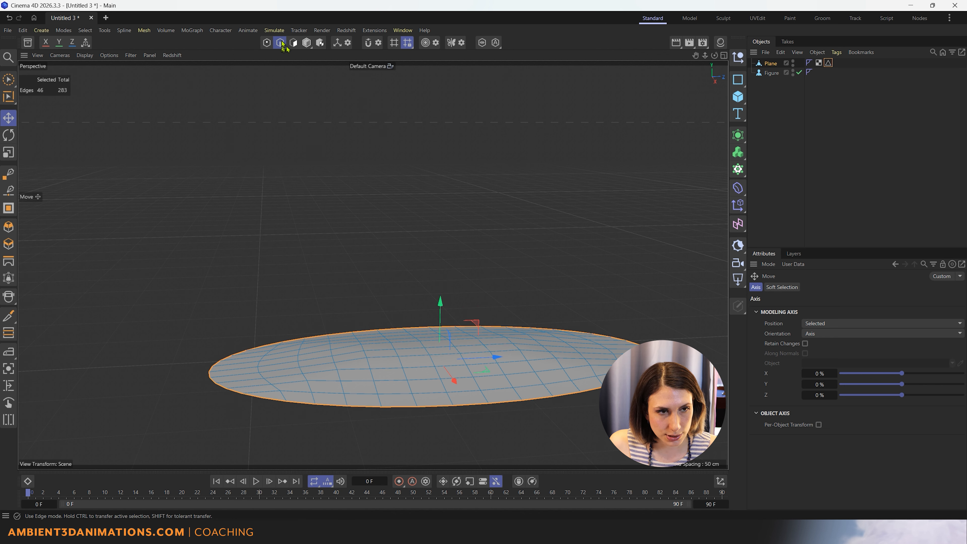
left_click_drag(401, 385, 415, 436, "alt")
left_click(382, 330)
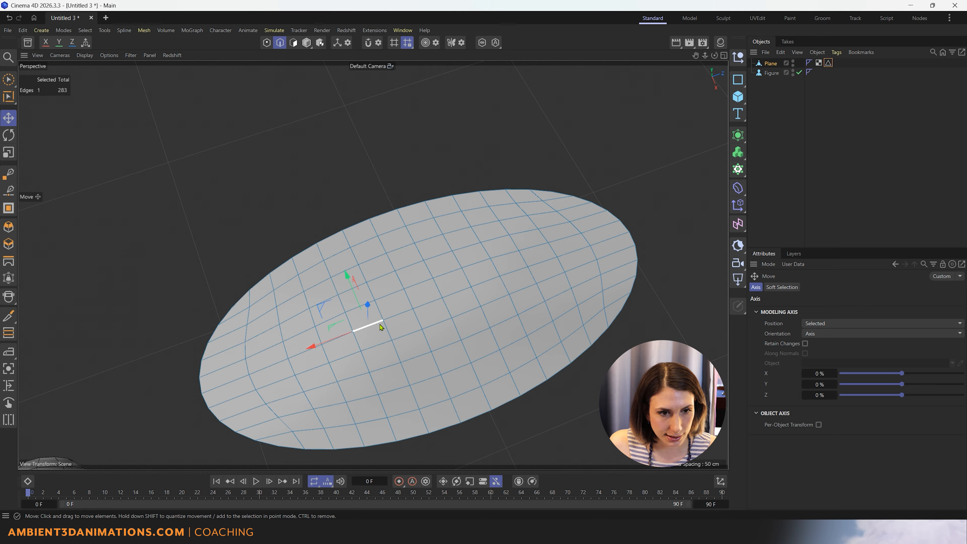
left_click(394, 323, "shift")
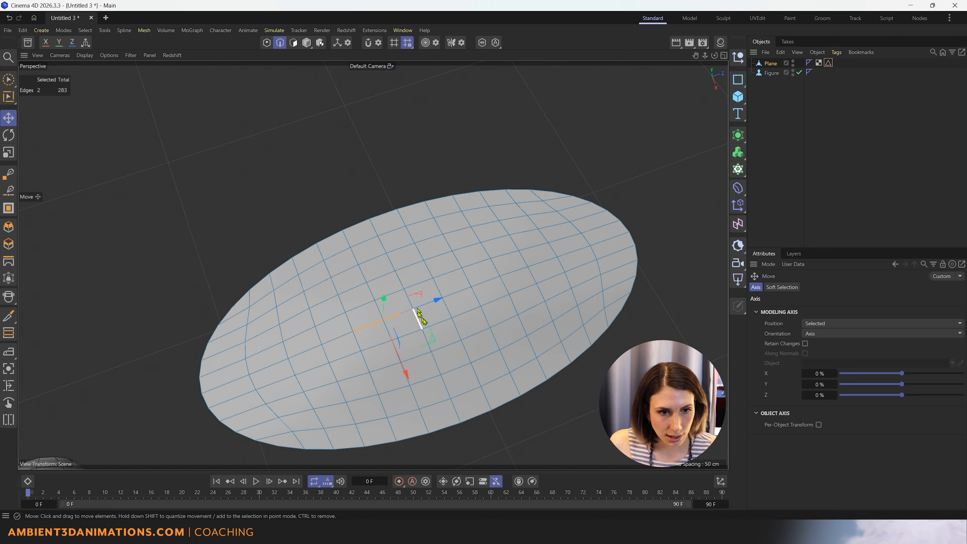
left_click_drag(417, 317, 417, 236, "alt")
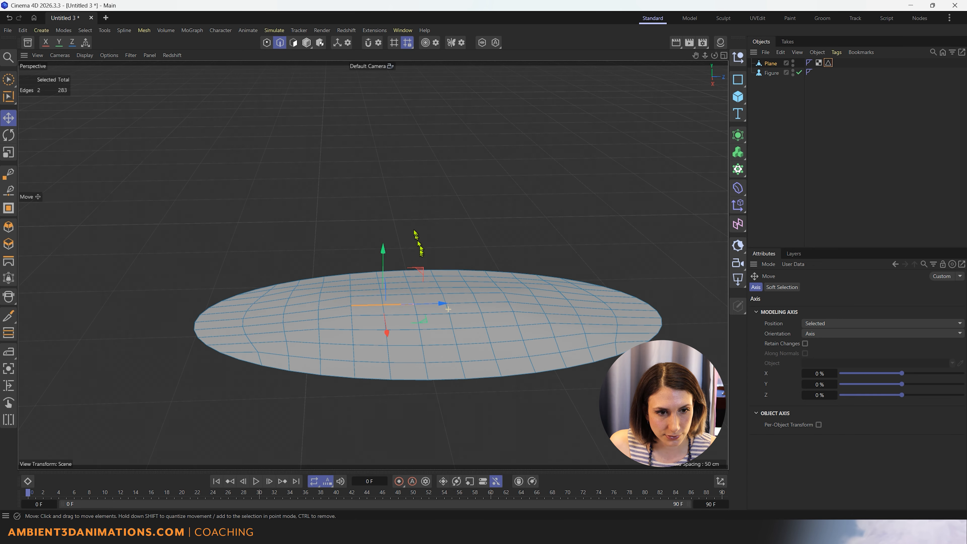
left_click(471, 304, "shift")
left_click(492, 303, "shift")
left_click_drag(434, 327, 436, 381, "alt")
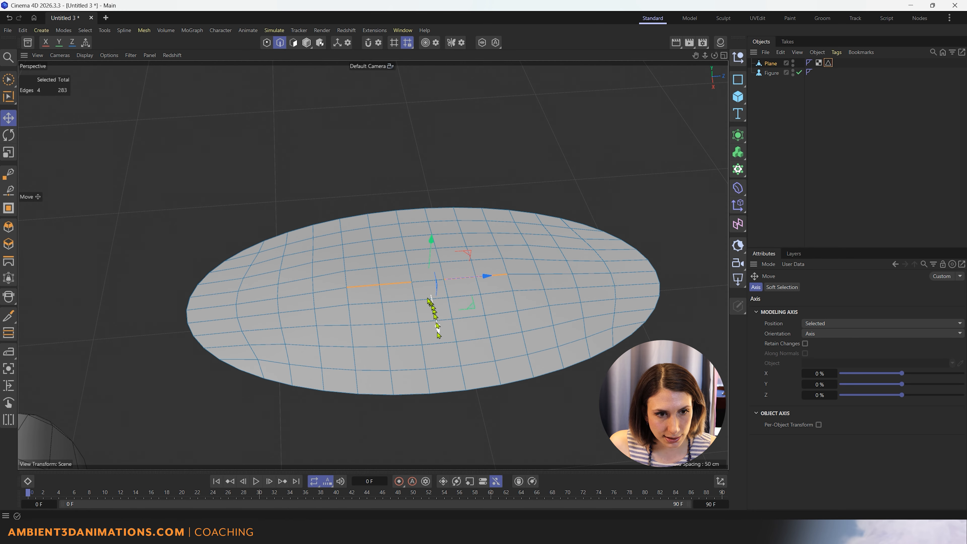
left_click(421, 284, "shift")
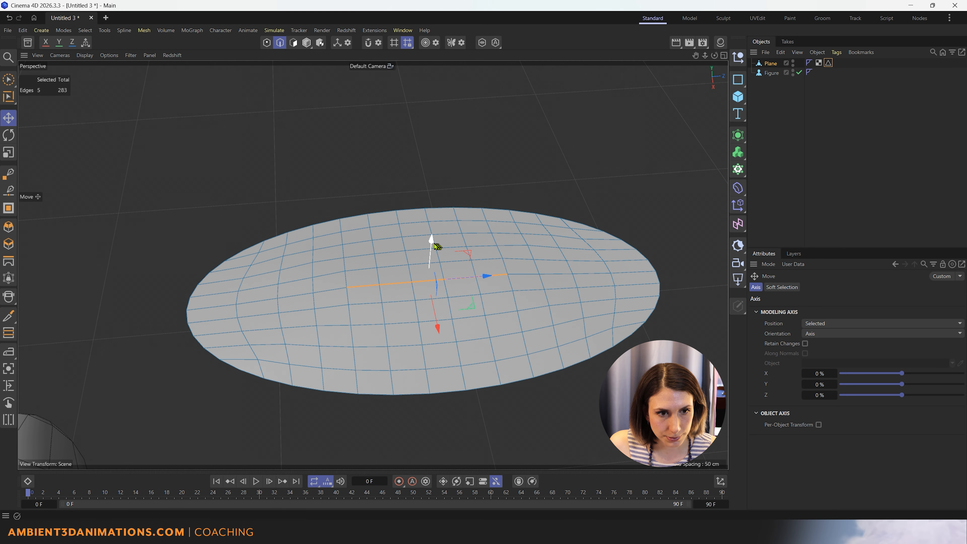
left_click_drag(437, 246, 434, 243)
- Deselect edges from the ends of the central row until one middle edge remains and nudge that edge slightly upward
left_click(366, 283, "ctrl")
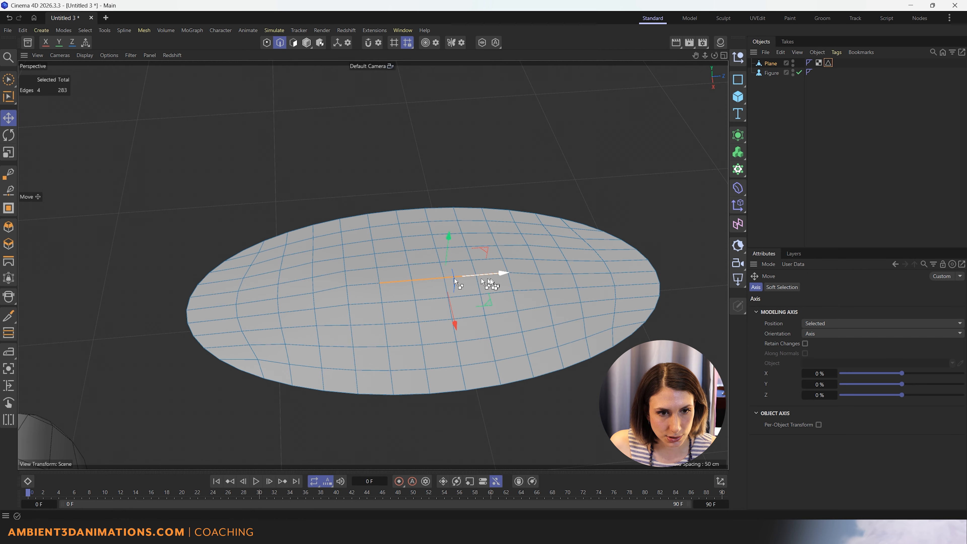
left_click_drag(502, 334, 434, 311, "alt")
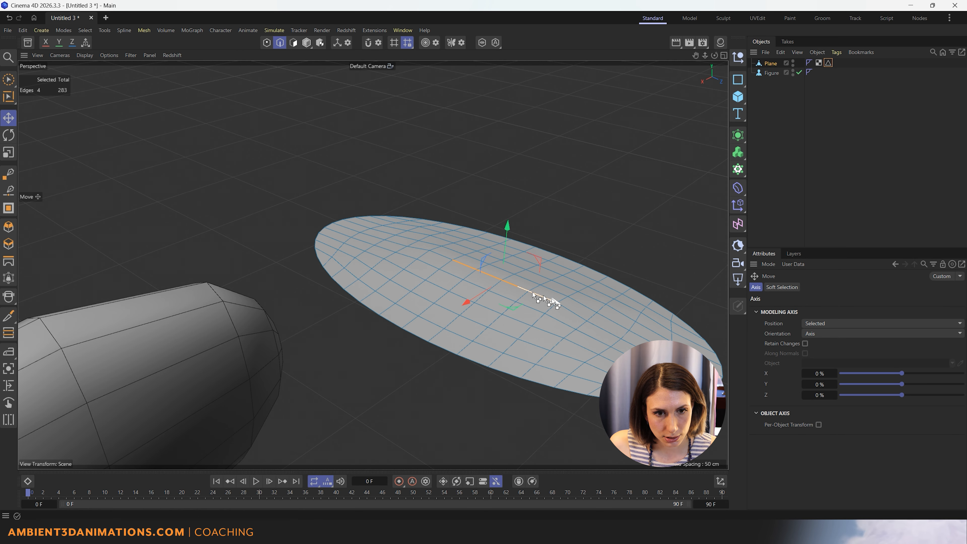
scroll(549, 300, "up", 5)
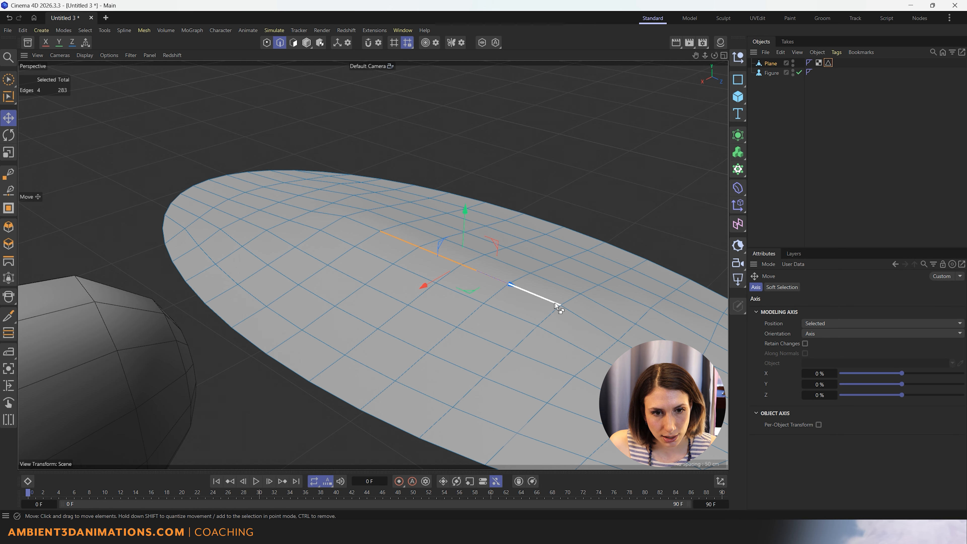
left_click(554, 301, "ctrl")
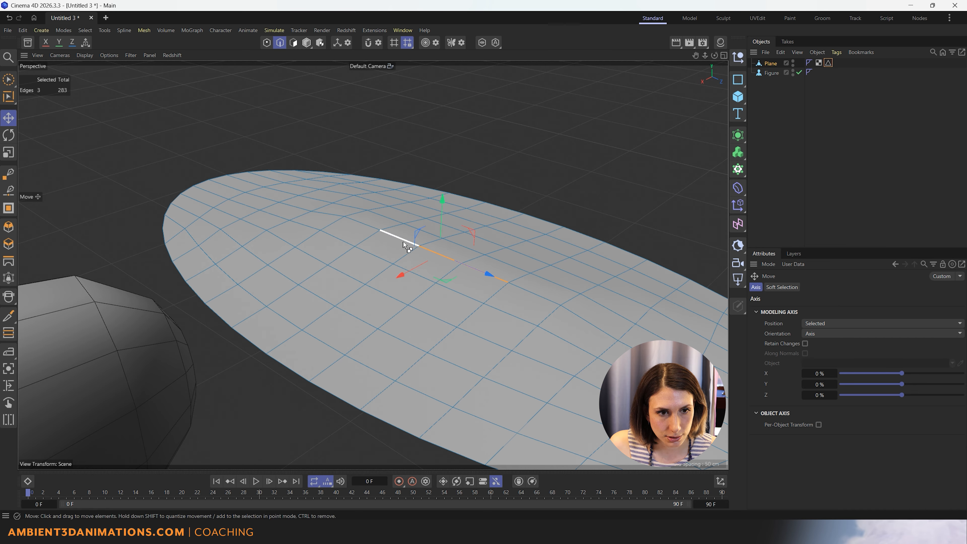
left_click(407, 246, "ctrl")
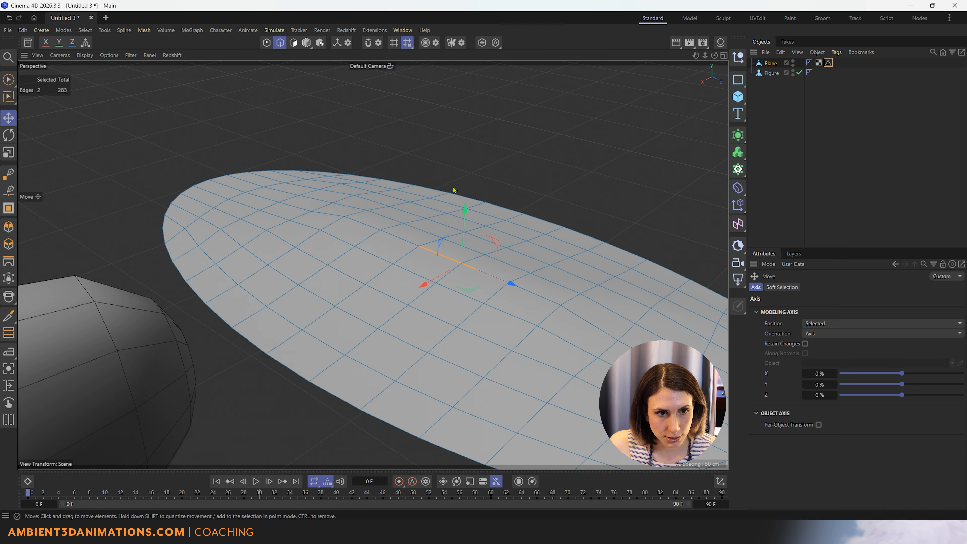
left_click_drag(463, 202, 520, 328, "alt")
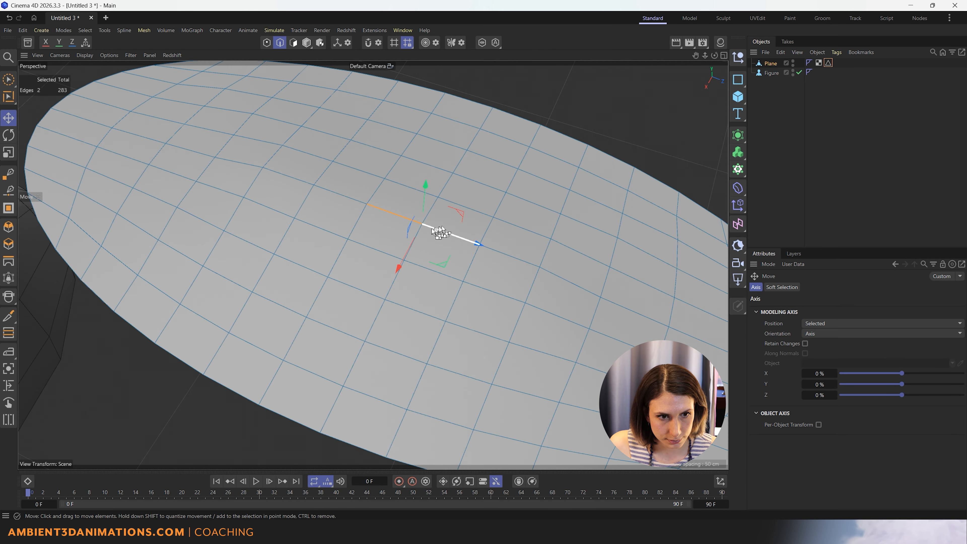
left_click(432, 229, "ctrl")
left_click_drag(405, 189, 396, 181)
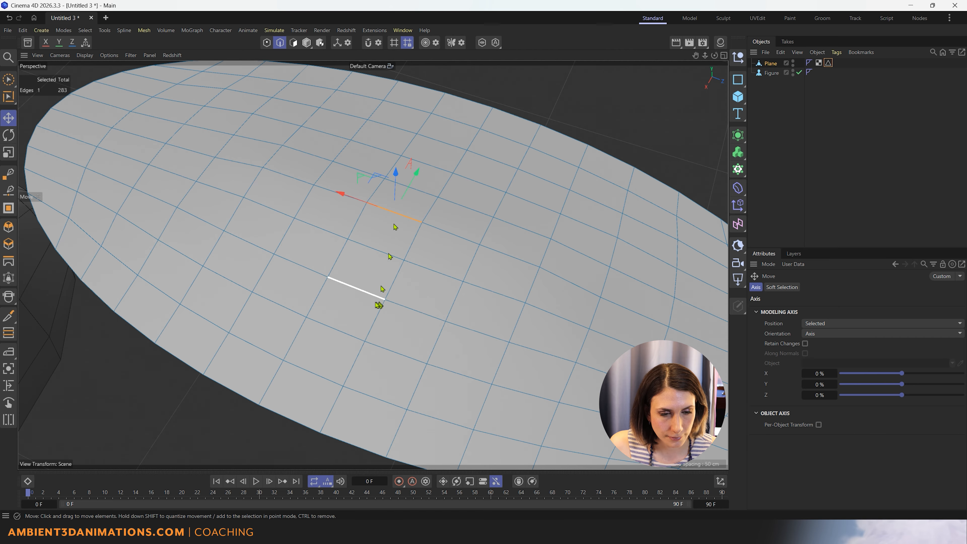
- Clear the central polygon selection and select all of the oval's polygons with Fill Selection
scroll(380, 305, "down", 3)
left_click_drag(368, 306, 484, 274, "alt")
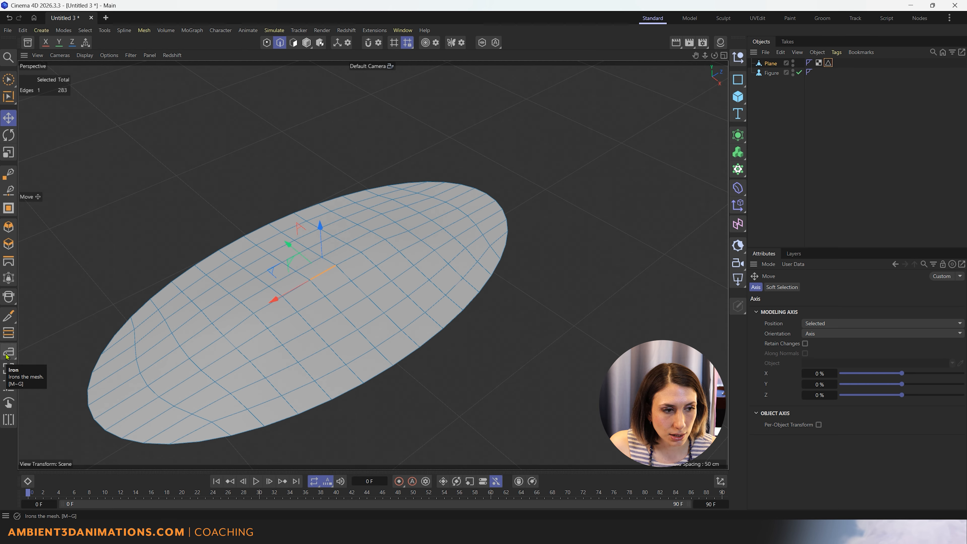
left_click(293, 42)
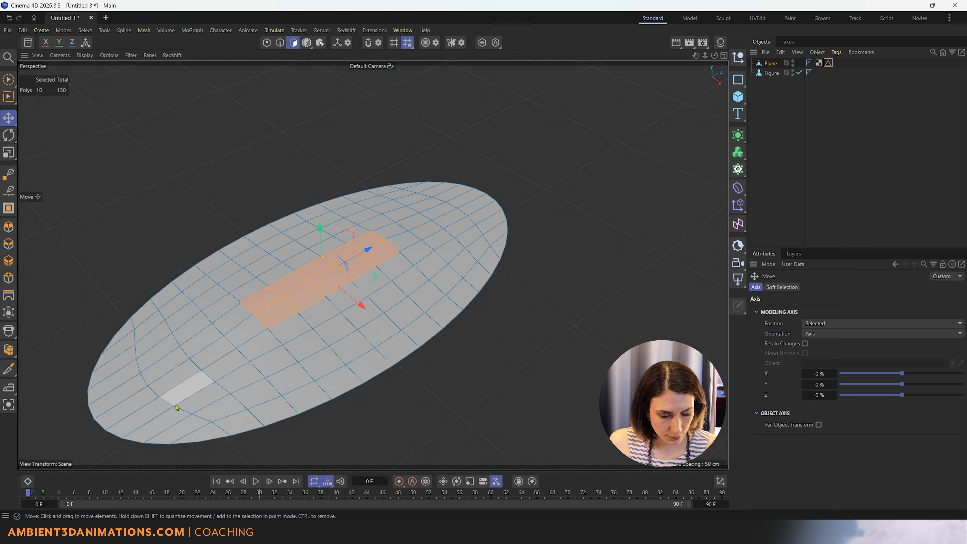
key("f")
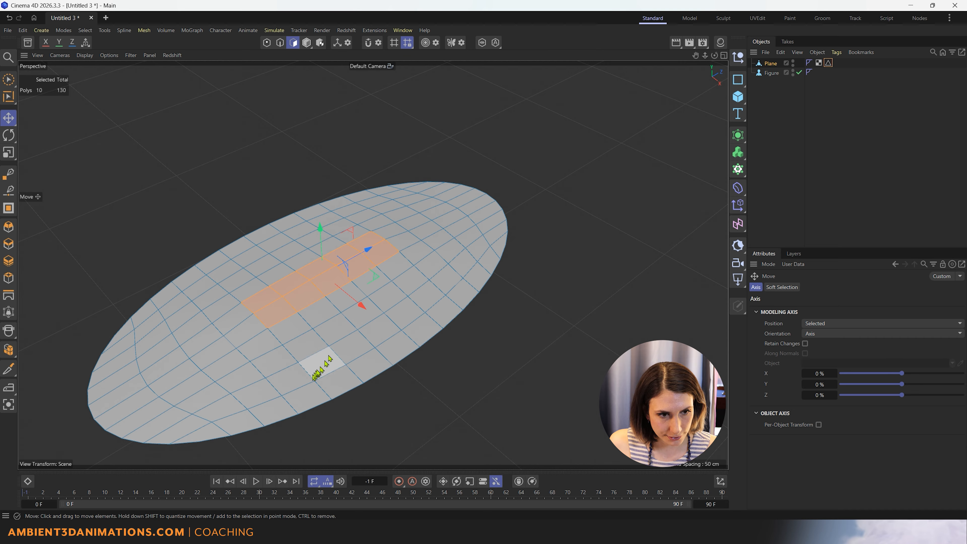
left_click(7, 81)
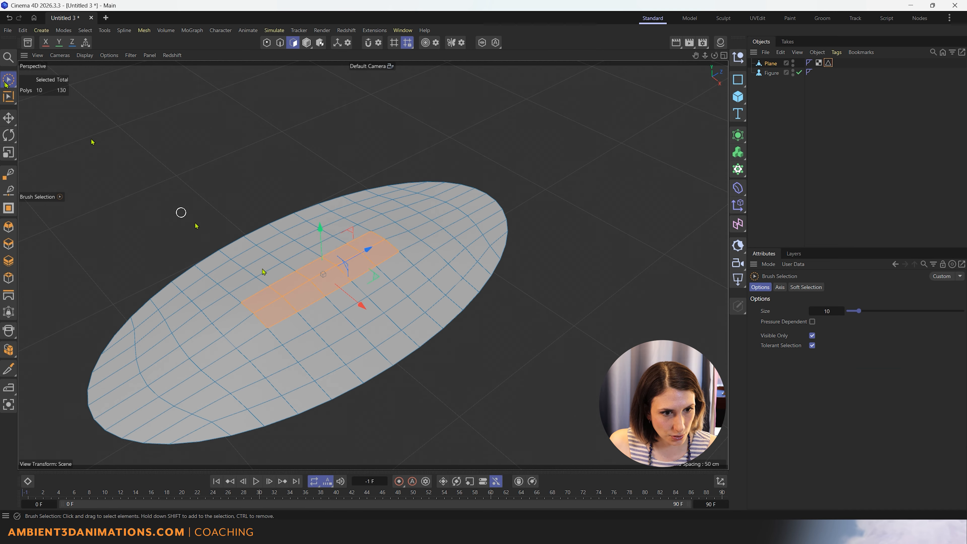
left_click(459, 401)
key("u")
key("f")
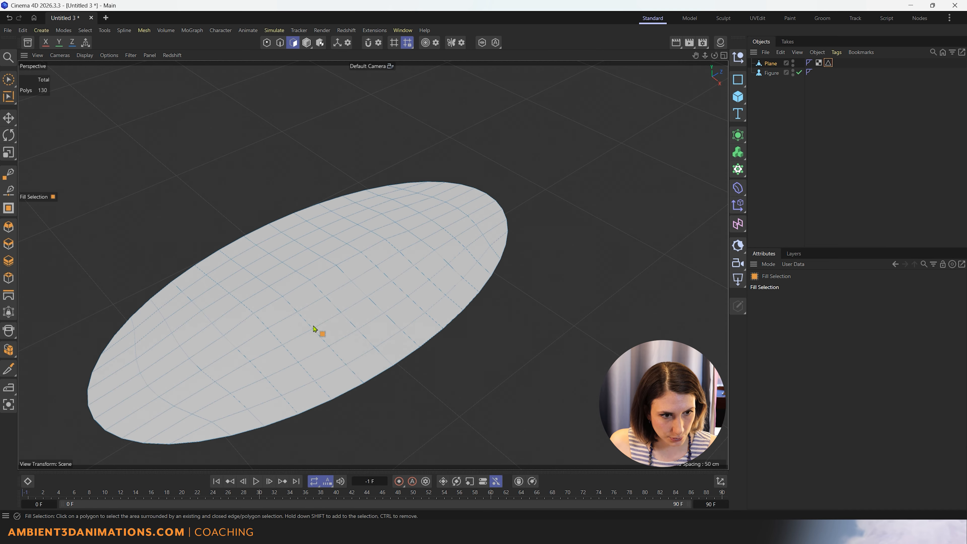
left_click(313, 328)
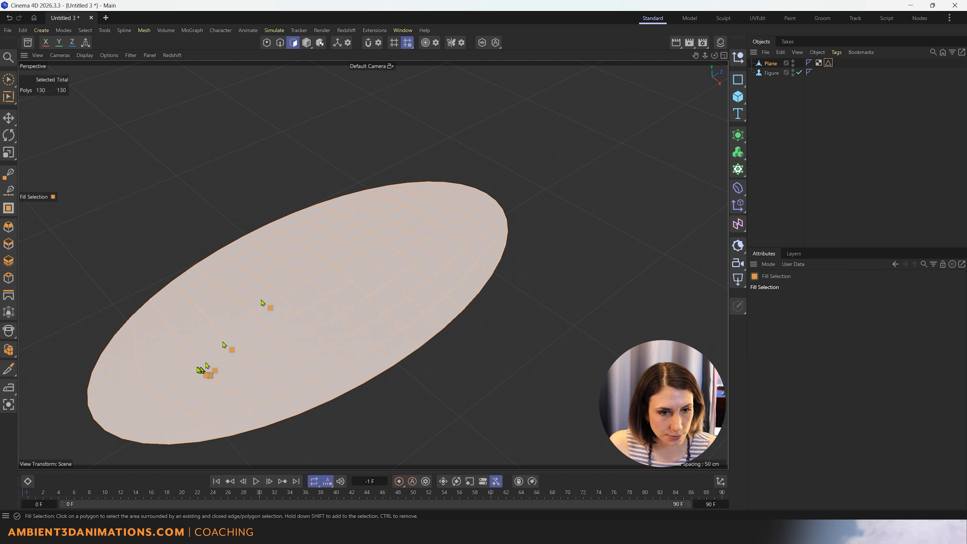
- Examine the dome's side profile in the Right view and return to the Perspective view
middle_click(303, 277)
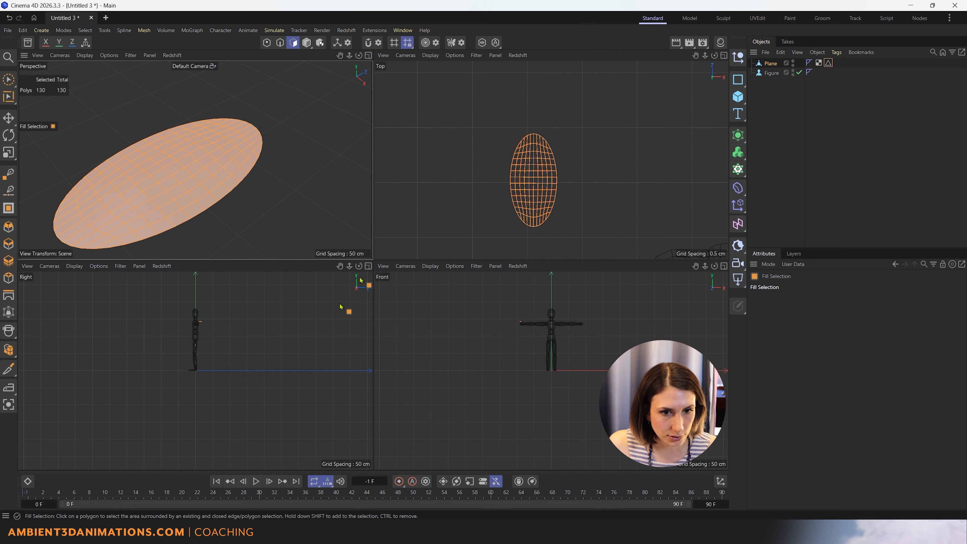
middle_click(200, 315)
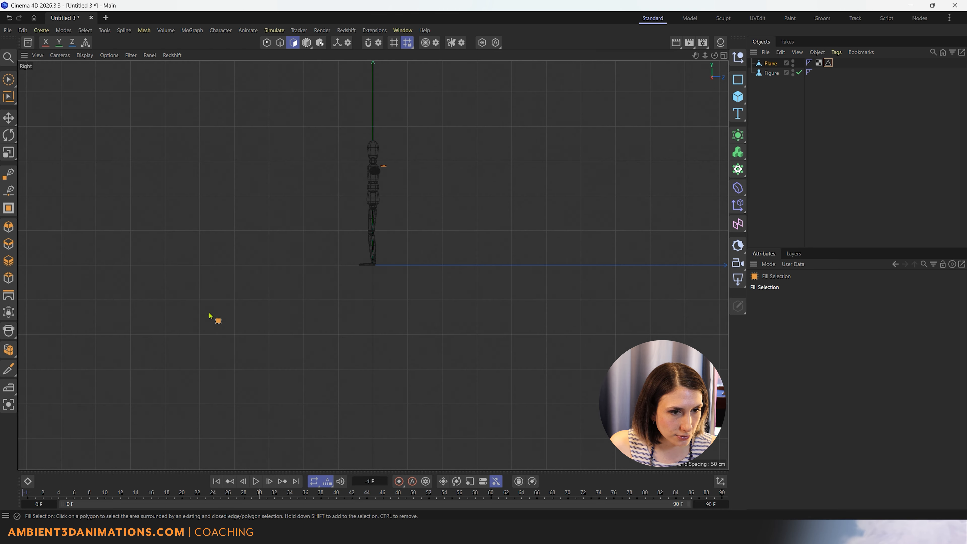
scroll(339, 134, "up", 10)
scroll(422, 215, "up", 10)
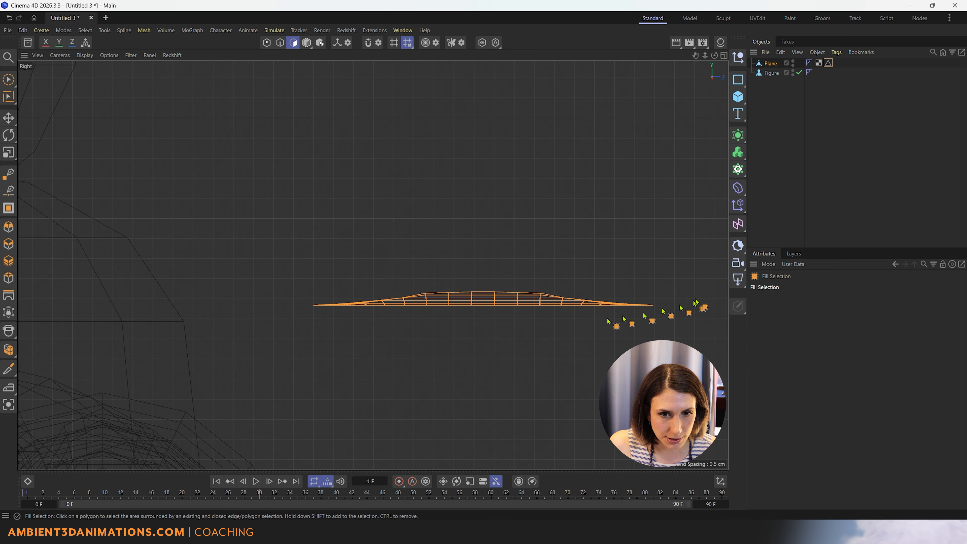
middle_click(401, 361)
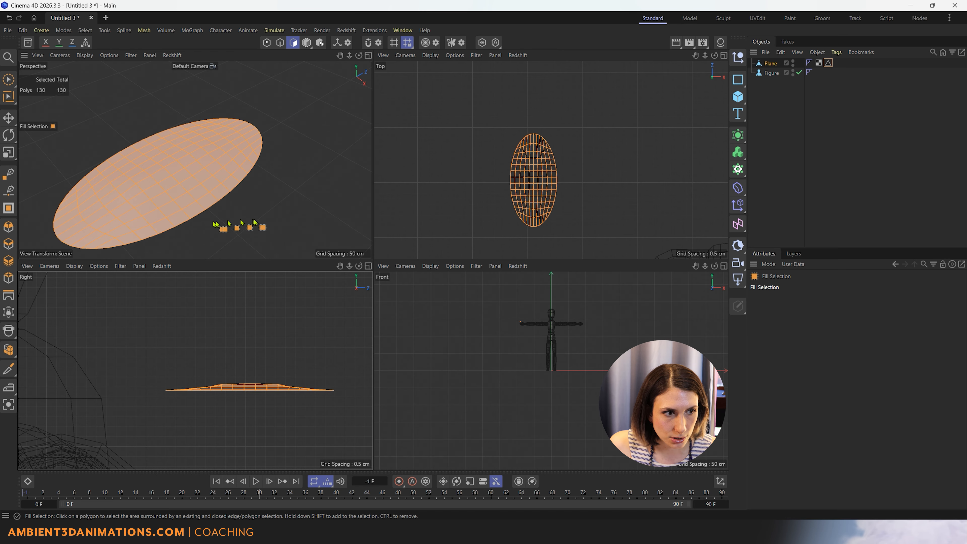
middle_click(247, 221)
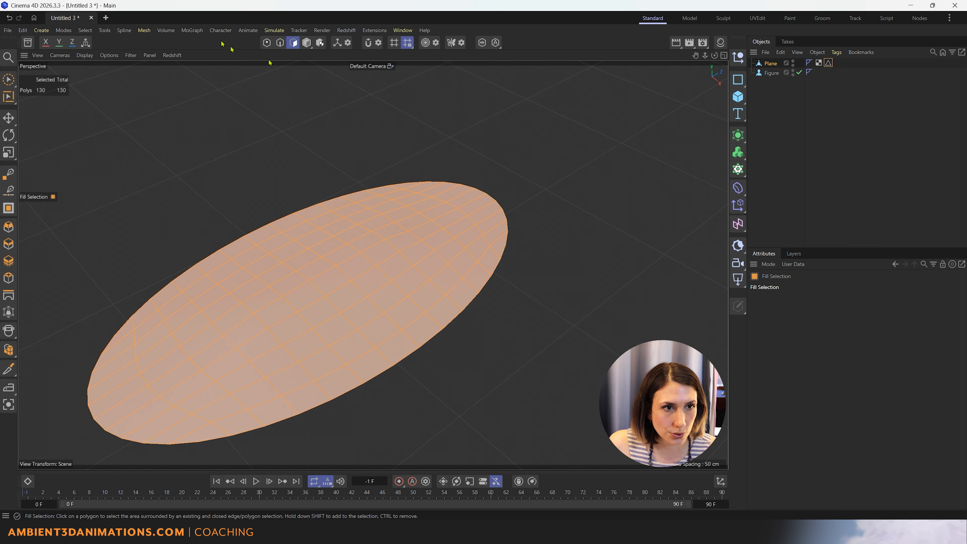
- Recall the stored outline edge selection from its Edge Selection tag and invert it to select all inner edges
left_click(280, 42)
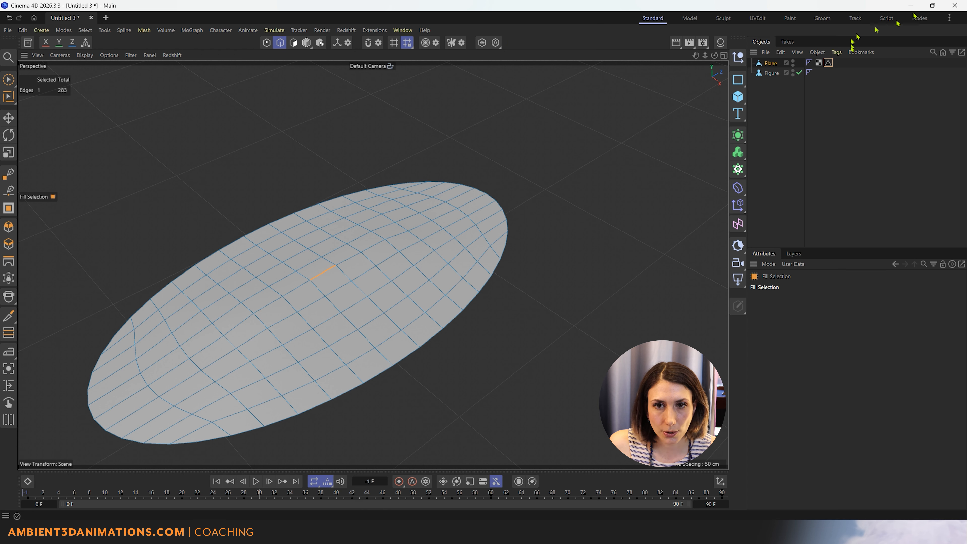
left_click(829, 63)
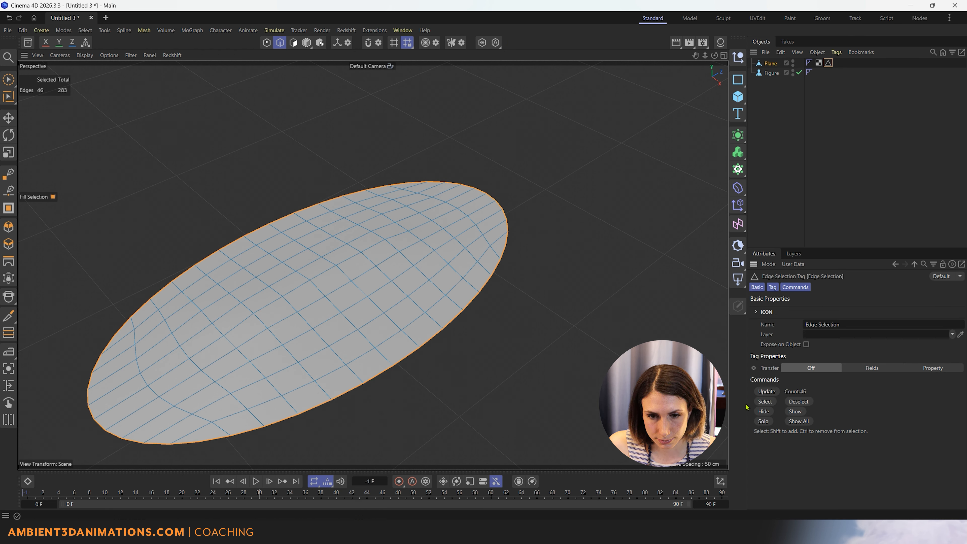
left_click(85, 30)
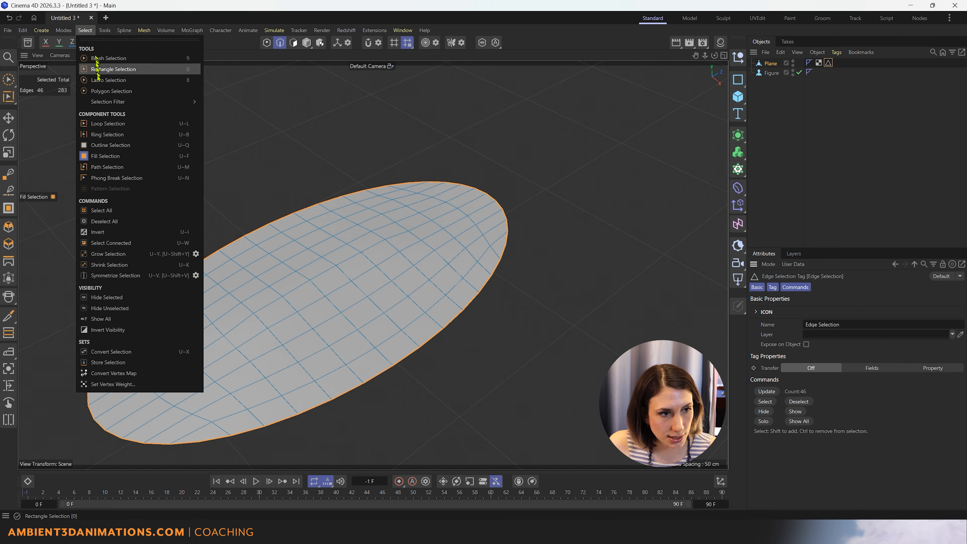
left_click(119, 233)
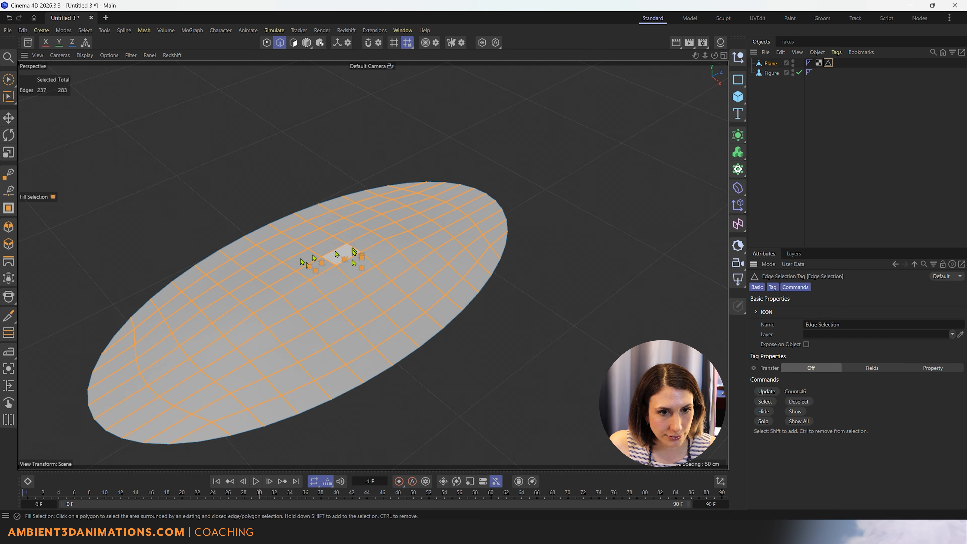
- Smooth the selected inner edges of the dome with the Iron tool at 100% strength
left_click_drag(216, 399, 194, 396, "alt")
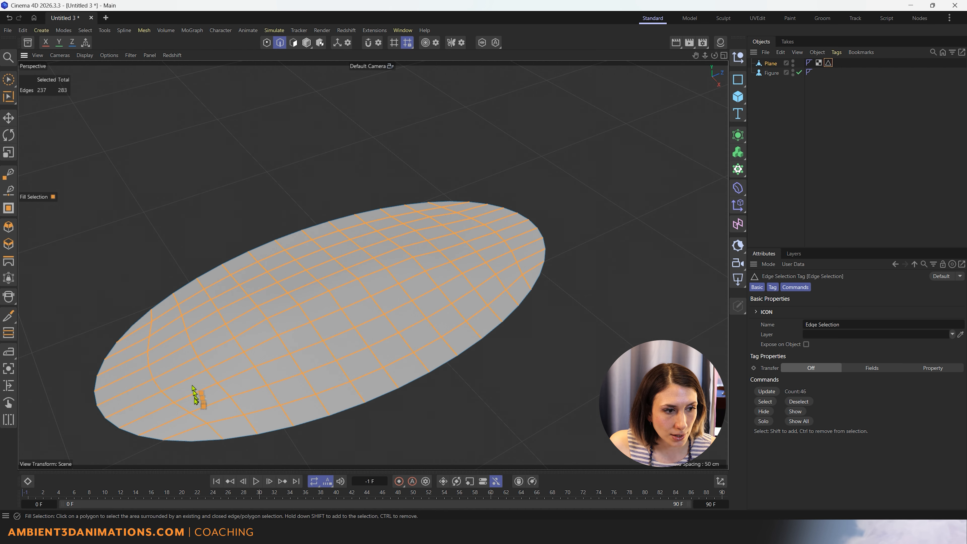
left_click(11, 354)
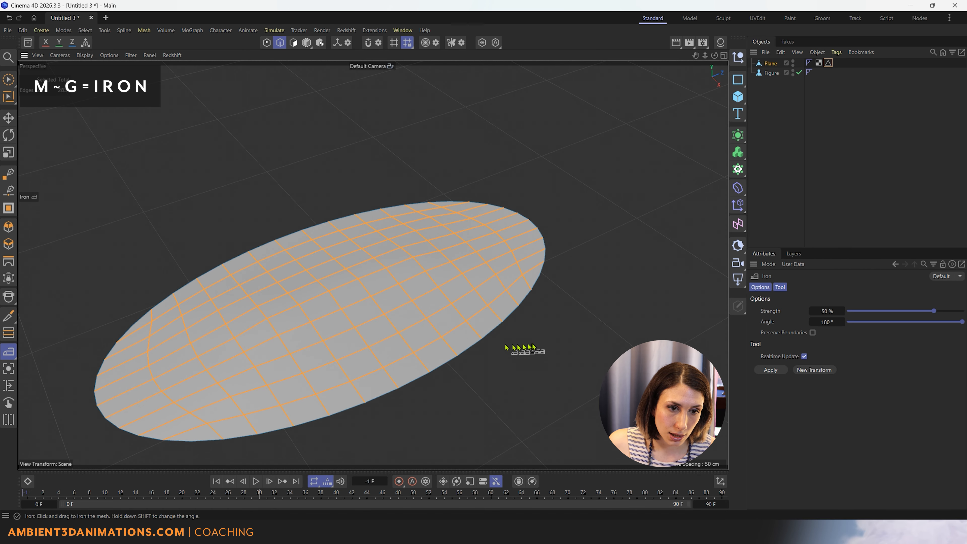
left_click_drag(538, 346, 632, 343)
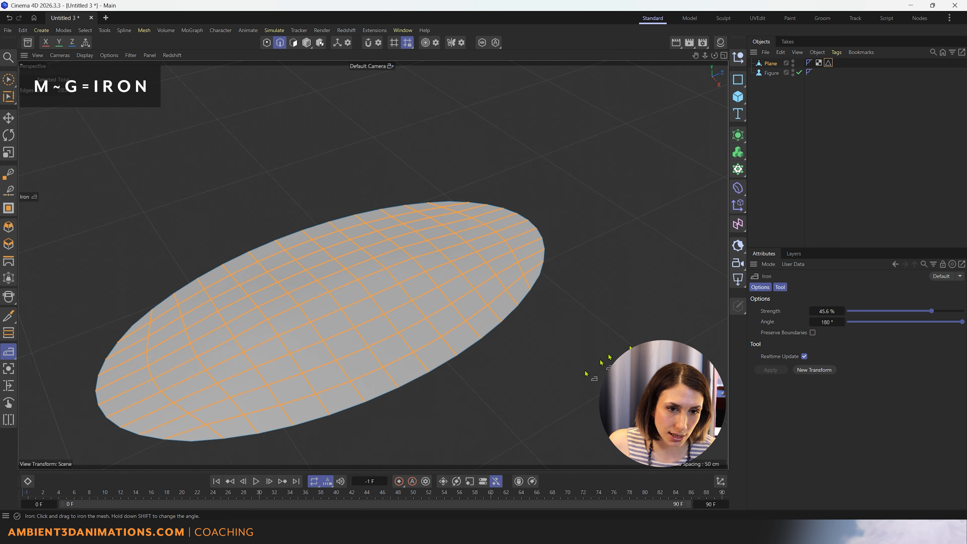
left_click_drag(449, 437, 576, 428, "alt")
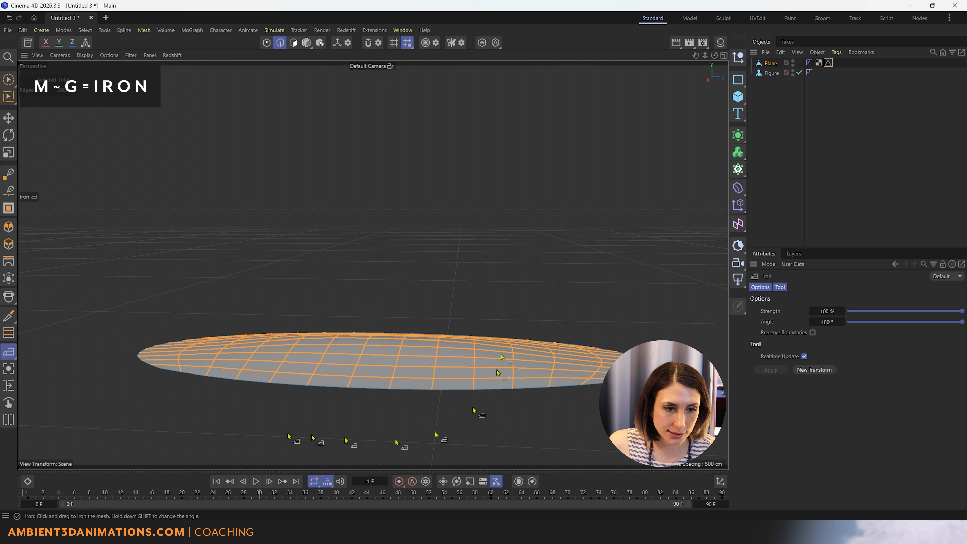
left_click_drag(349, 443, 303, 435, "alt")
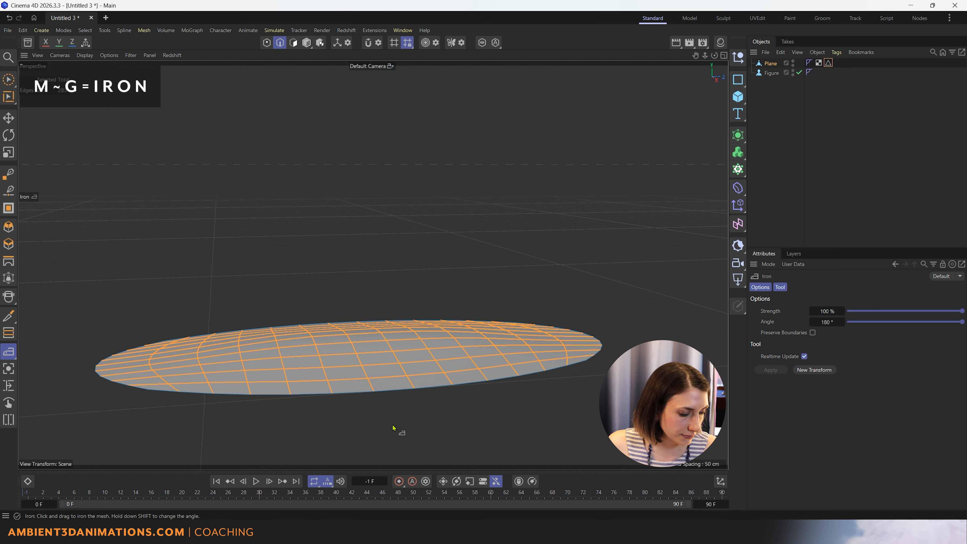
- Try a further Iron pass on the inner edges and undo it
left_click_drag(396, 427, 602, 448)
key("ctrl+z")
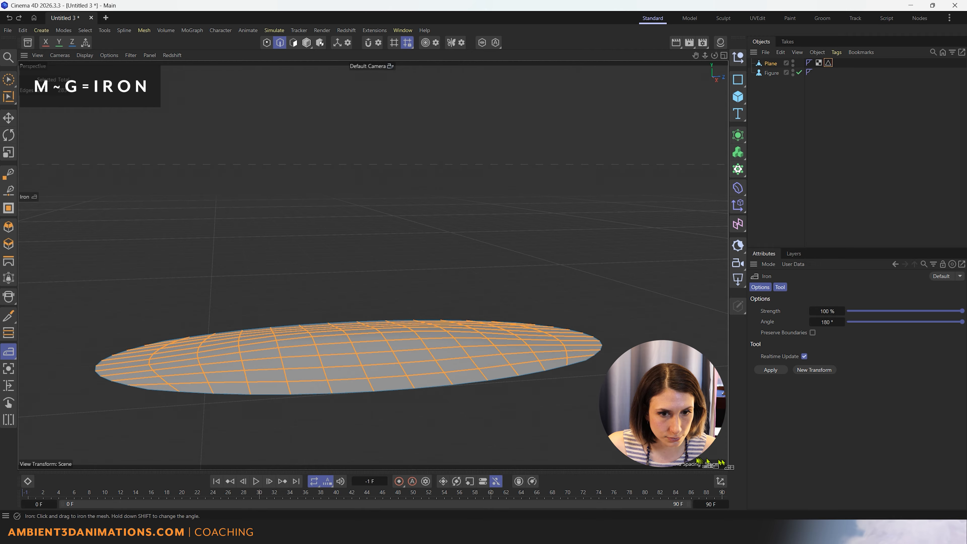
mouse_move(521, 455)
left_mouse_down("alt")
mouse_move(509, 442)
mouse_move(508, 466)
left_mouse_up("alt")
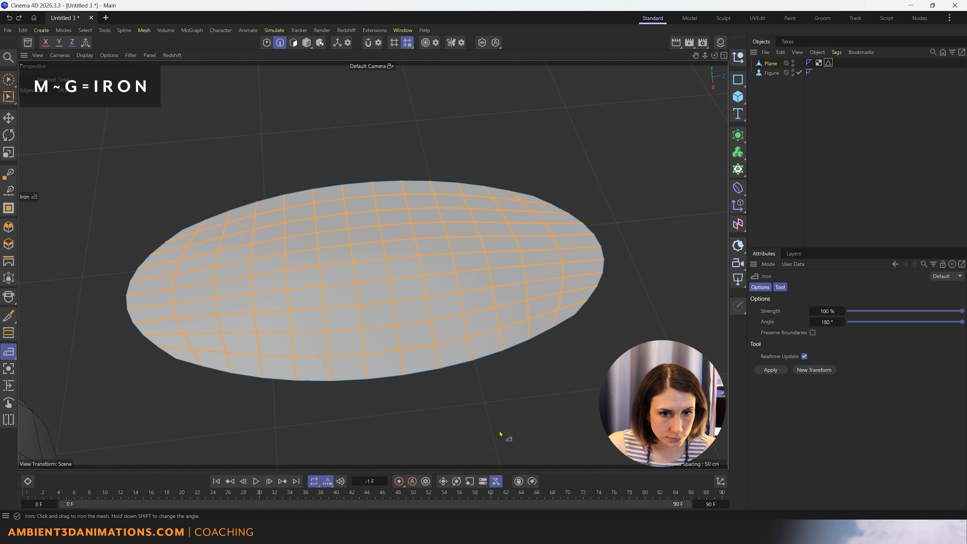
- Undo the Iron smoothing on the dome, keeping all of its inner edges selected
key("ctrl+z")
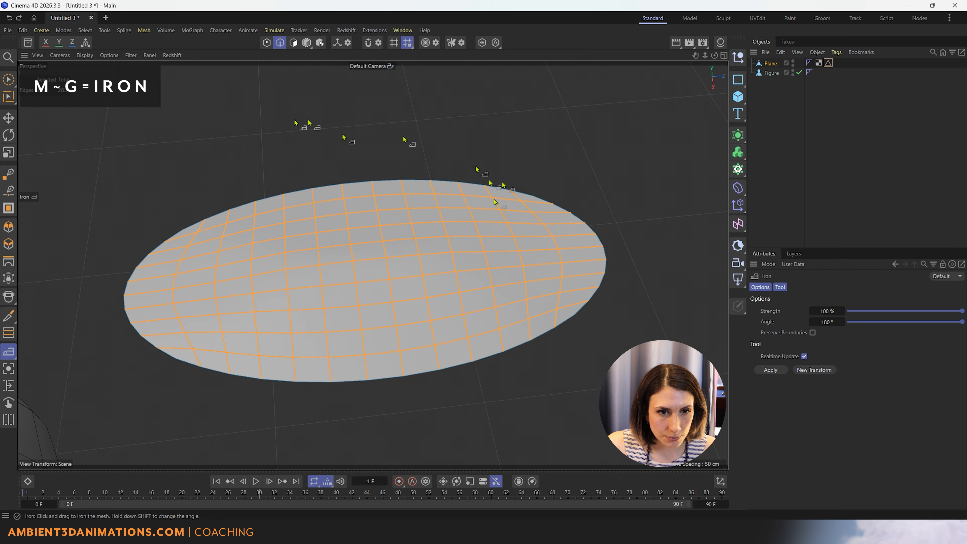
key("ctrl+z")
key("ctrl+z")
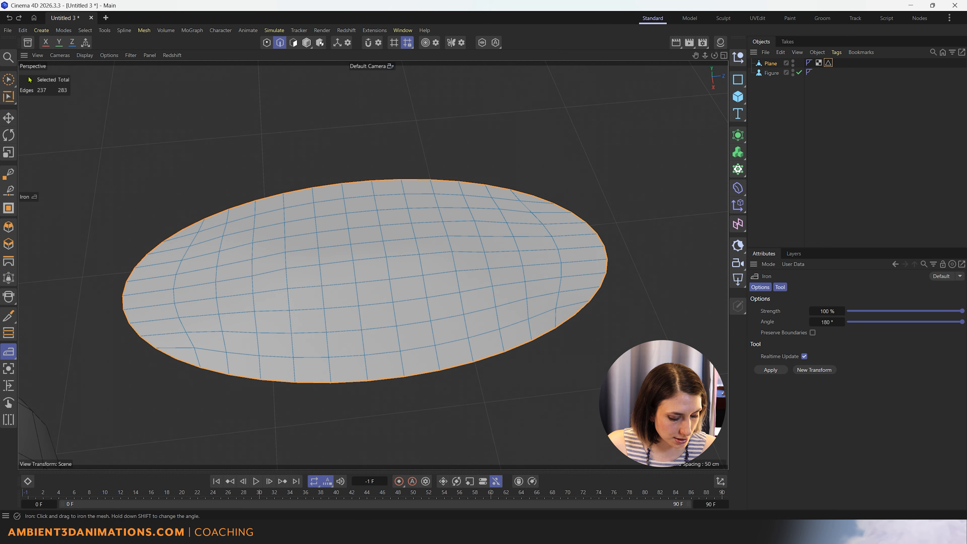
key("ctrl+shift+z")
key("alt+space")
left_click_drag(419, 228, 418, 289, "alt")
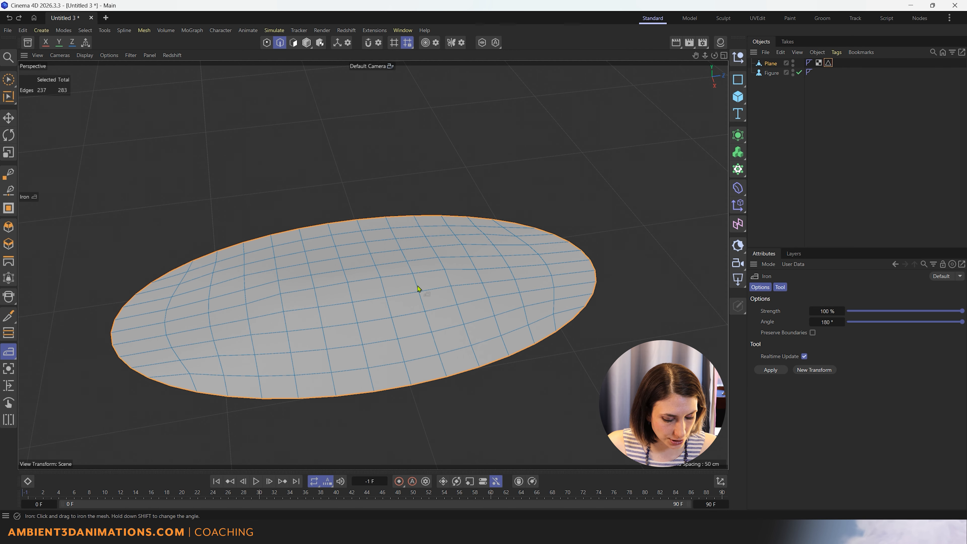
key("ctrl+shift+z")
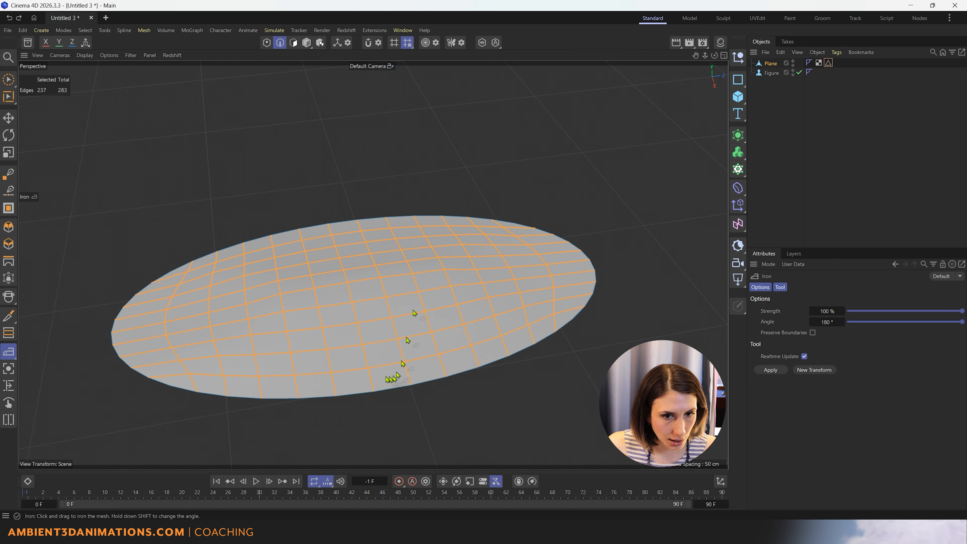
- Remove the ring of short edges touching the dome's outline from the edge selection with Brush Selection at size 10
left_click(10, 80)
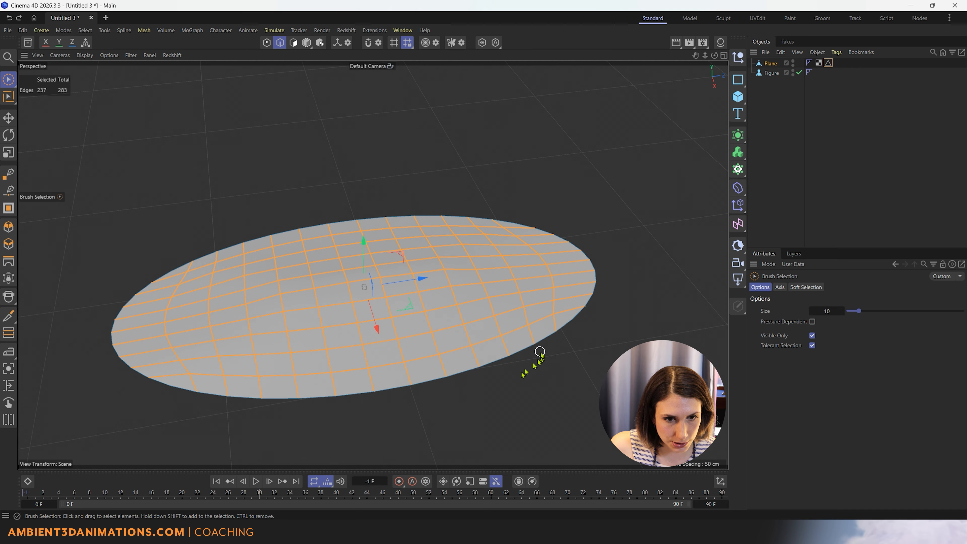
left_click_drag(574, 313, 575, 262, "ctrl")
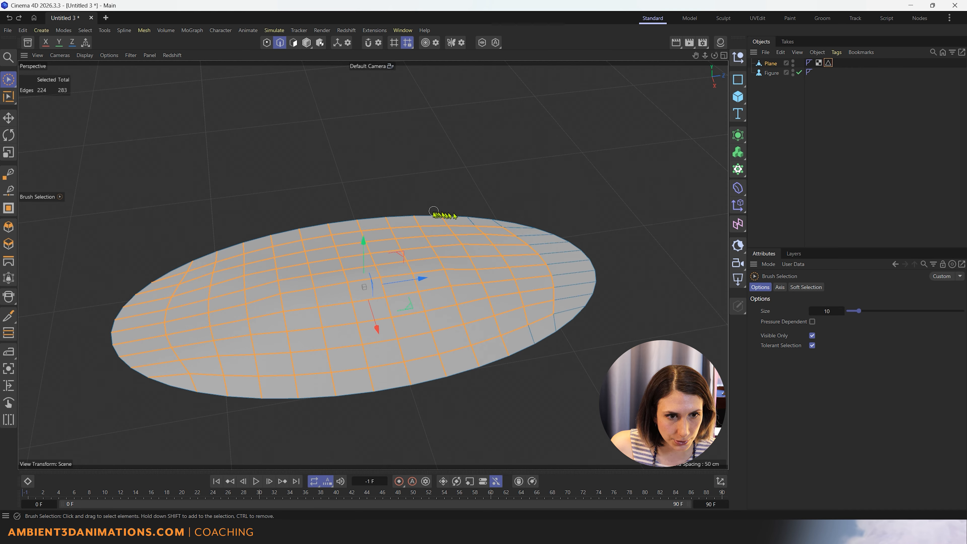
mouse_move(392, 216)
left_mouse_down("ctrl")
mouse_move(205, 252)
mouse_move(136, 329)
mouse_move(156, 384)
left_mouse_up("ctrl")
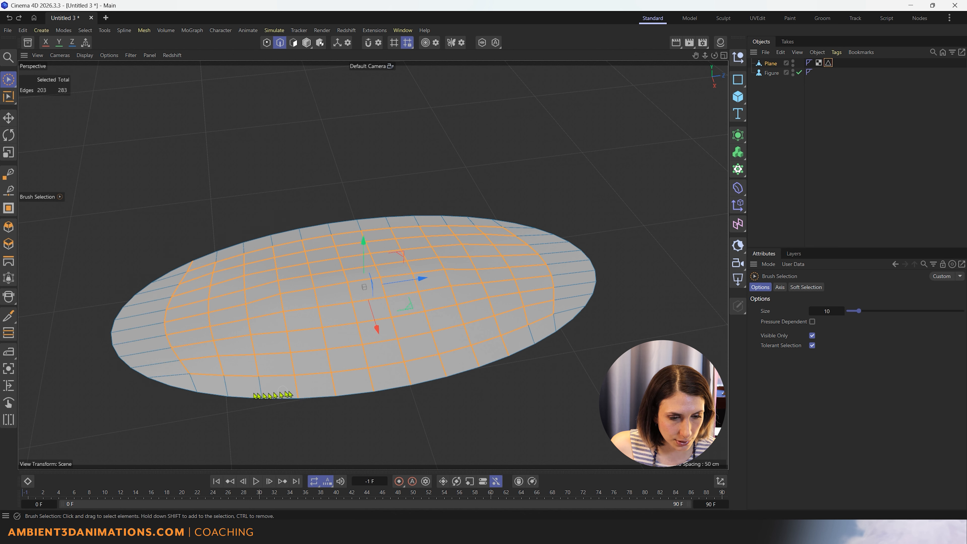
left_click_drag(288, 394, 453, 387, "ctrl")
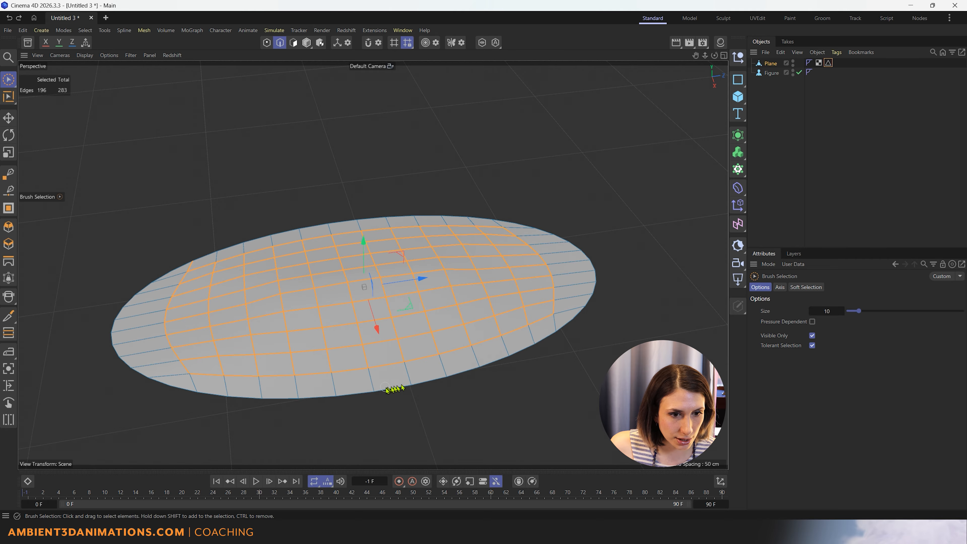
- Smooth the dome's remaining selected central edges with the Iron tool at 100% strength
scroll(202, 215, "up", 2)
left_click_drag(232, 315, 231, 295, "alt")
middle_click_drag(406, 423, 389, 410, "alt")
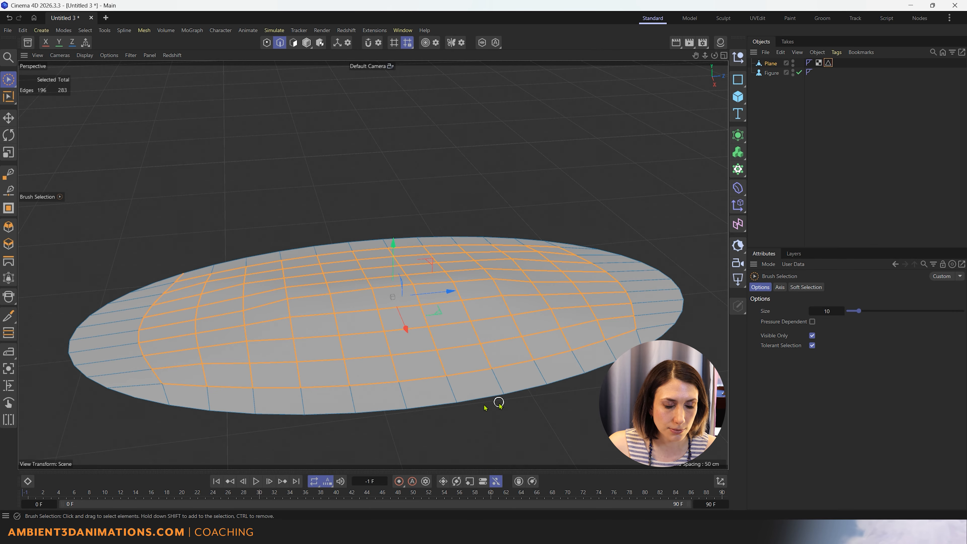
left_click_drag(484, 407, 428, 368, "alt")
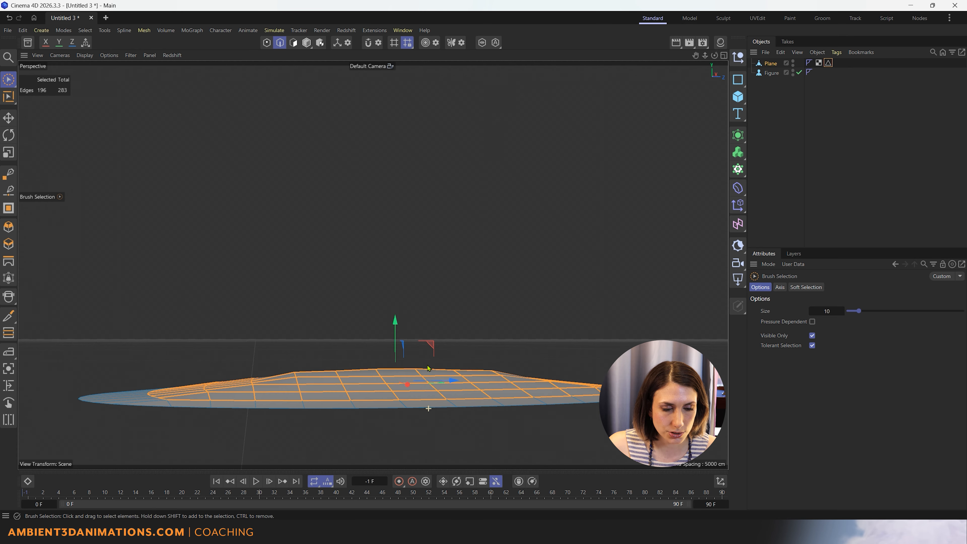
left_click(12, 354)
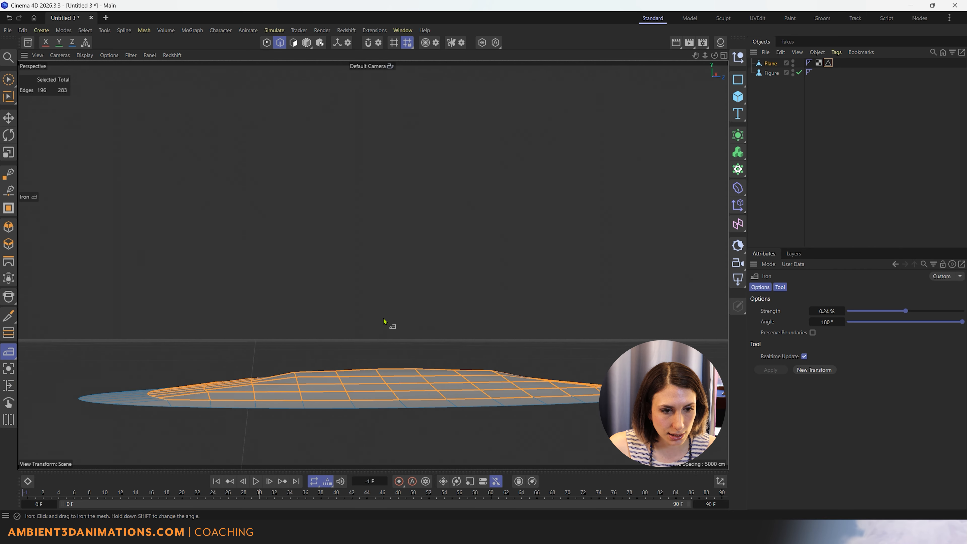
left_click_drag(392, 322, 457, 322)
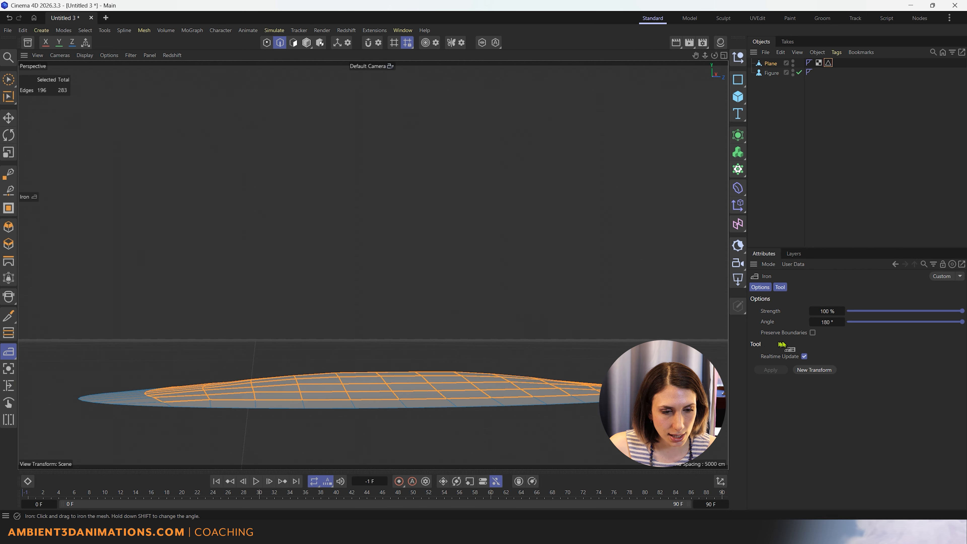
- Raise the selected central edges about 0.06 cm along Y, and clear the edge selection
mouse_move(404, 389)
left_mouse_down("alt")
mouse_move(397, 403)
mouse_move(392, 381)
left_mouse_up("alt")
key("e")
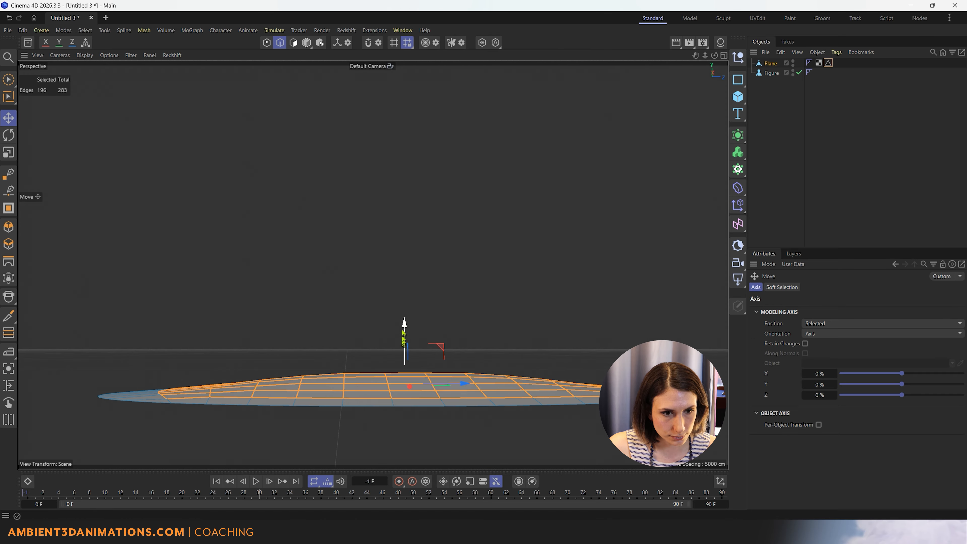
left_click_drag(405, 331, 404, 325)
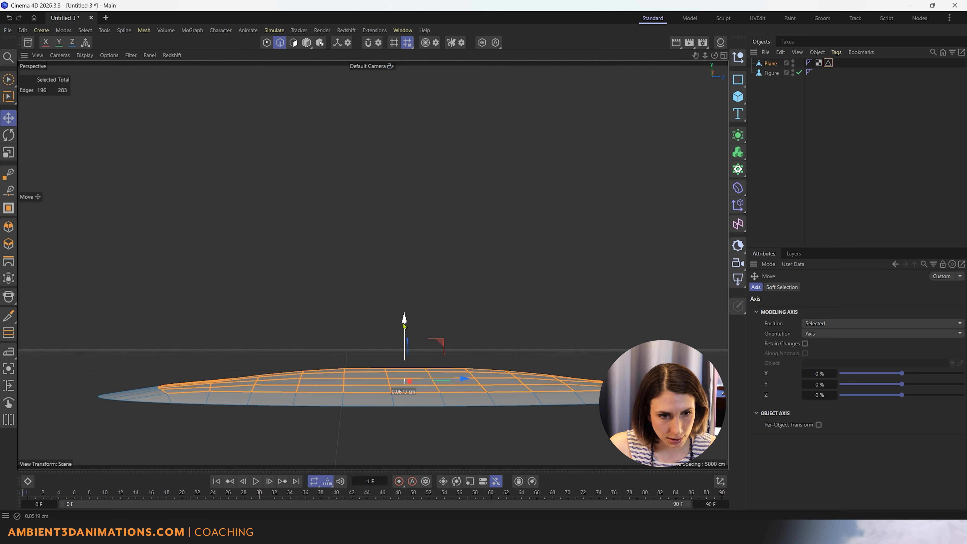
left_click_drag(342, 389, 393, 416, "alt")
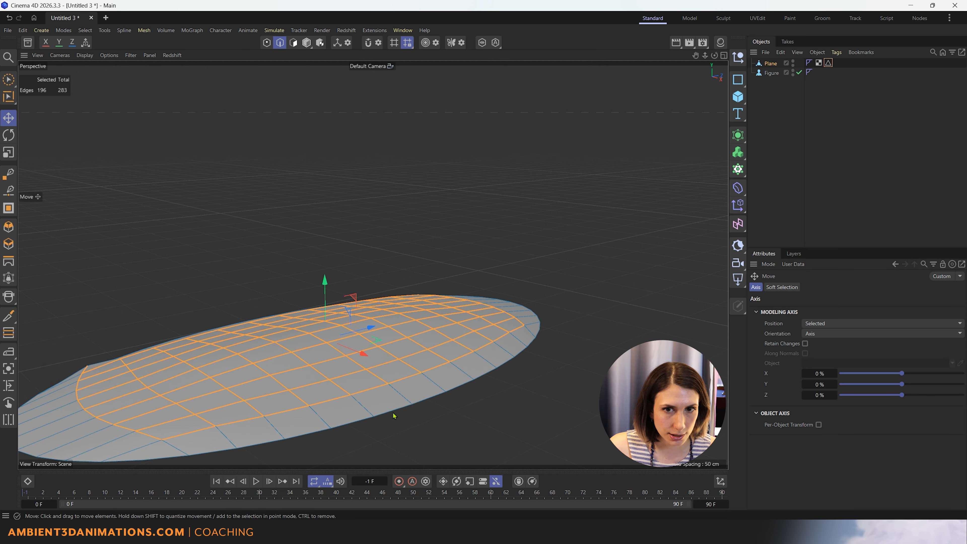
left_click(608, 151)
scroll(426, 334, "down", 4)
left_click_drag(327, 358, 341, 399, "alt")
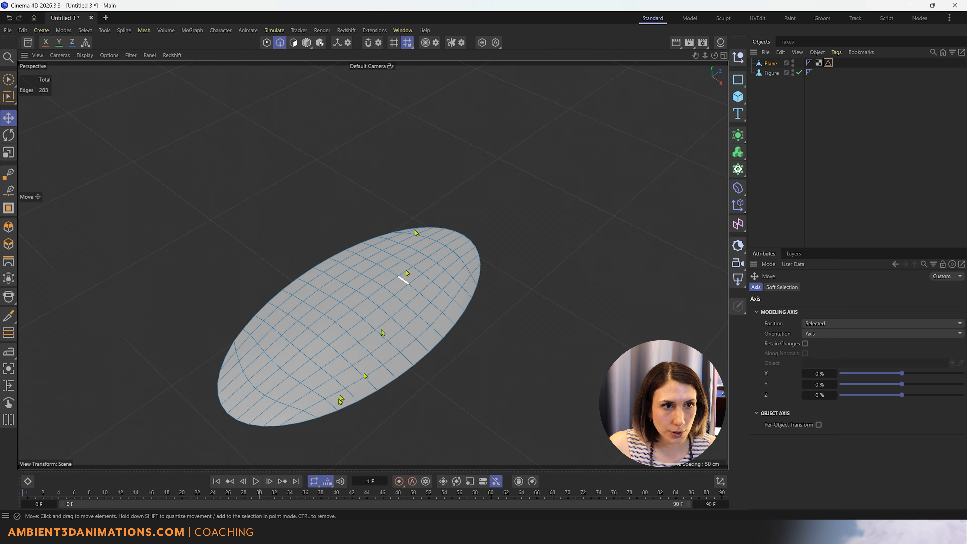
- Store all polygons of the plane in a Polygon Selection tag beside its Edge Selection tag
left_click(293, 44)
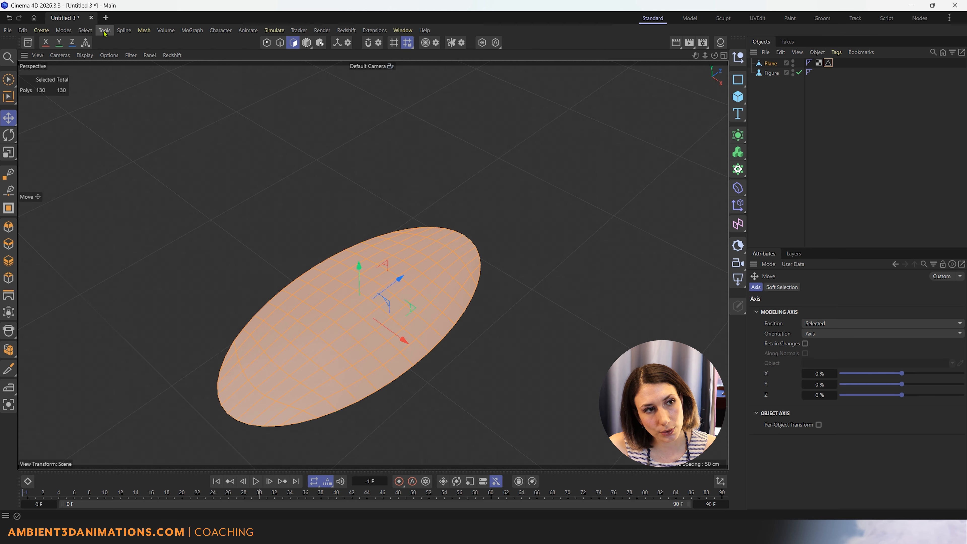
left_click(83, 34)
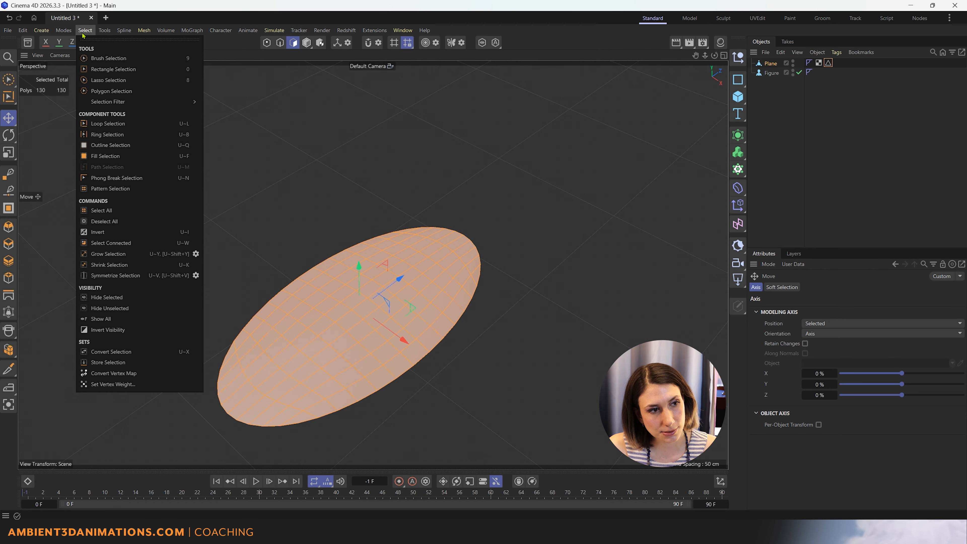
left_click(109, 362)
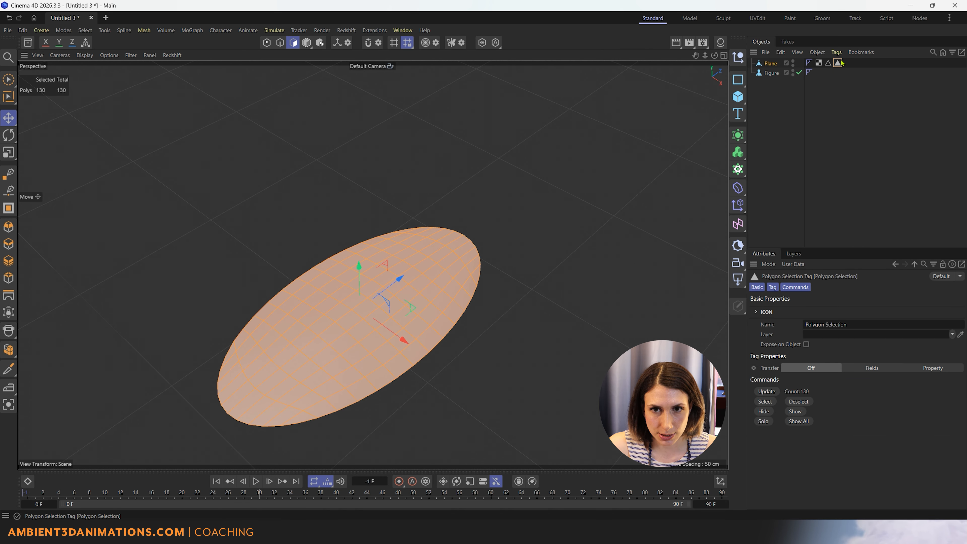
left_click_drag(837, 63, 836, 77)
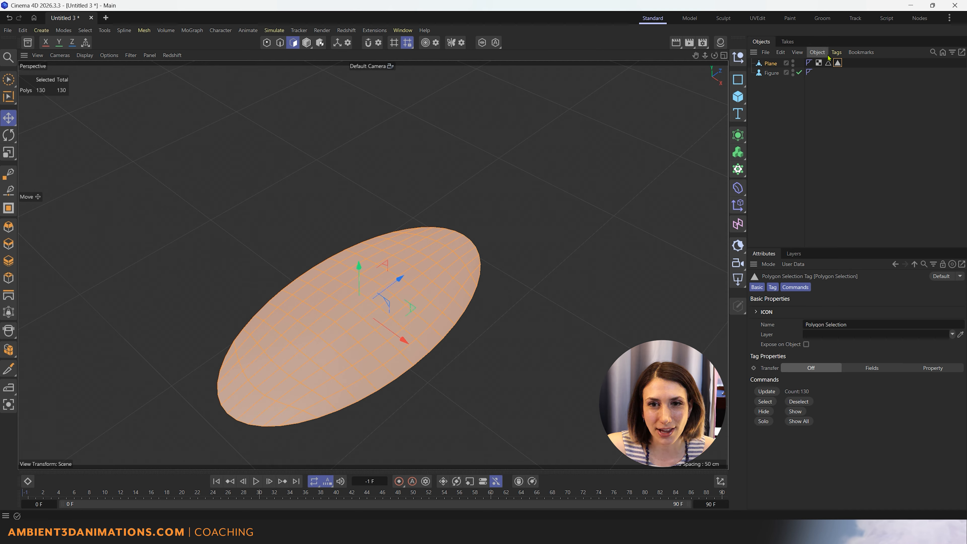
left_click_drag(838, 63, 855, 90)
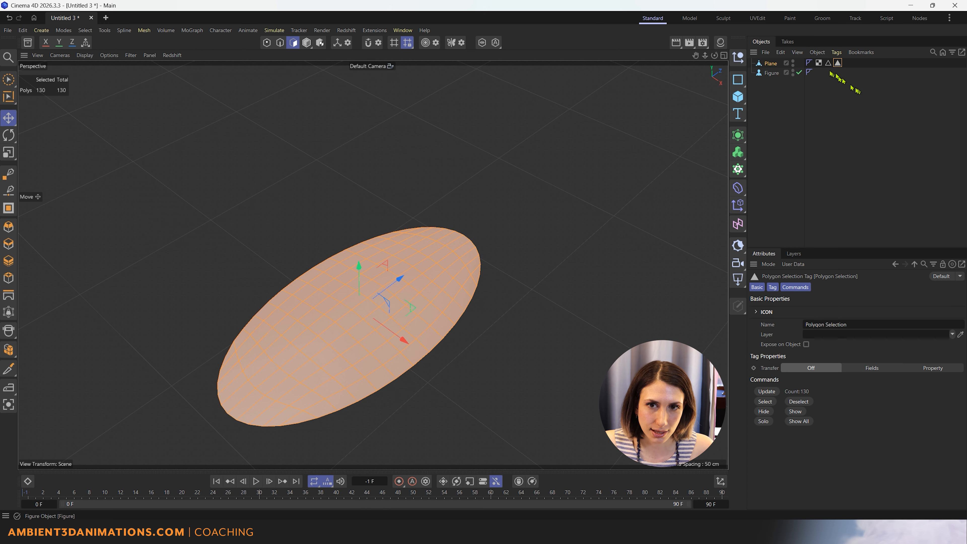
left_click(830, 67)
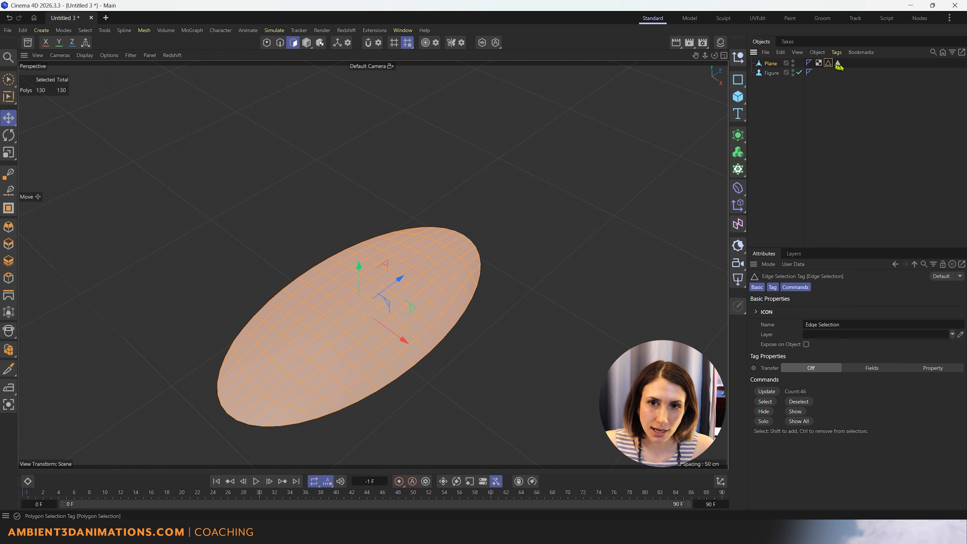
left_click(838, 63)
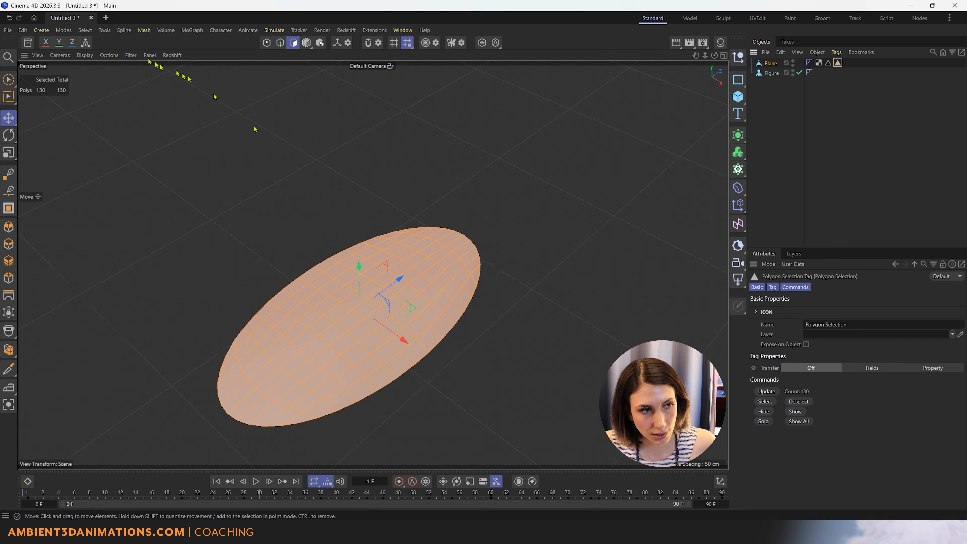
- Save the project as Brush in the 3D Model With Me > Brush folder
left_click(8, 30)
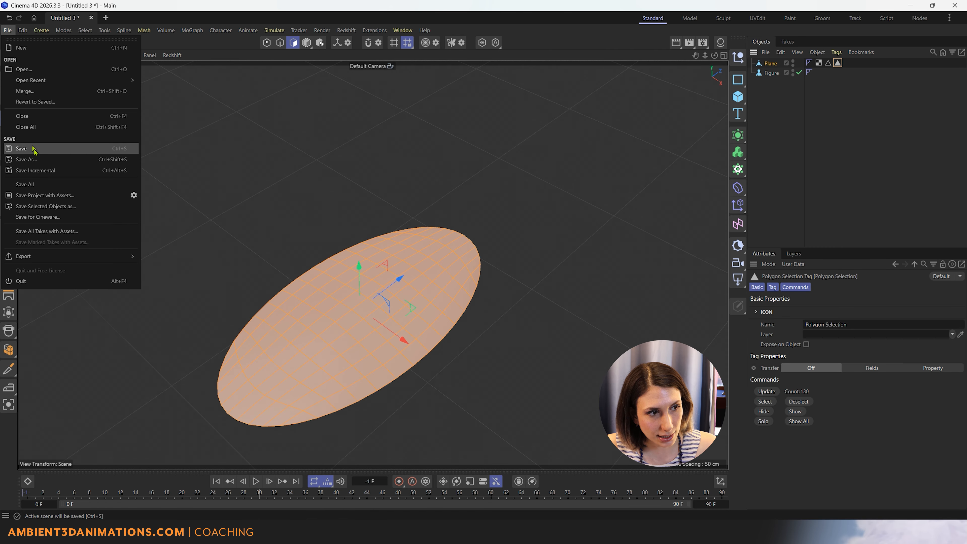
left_click(27, 159)
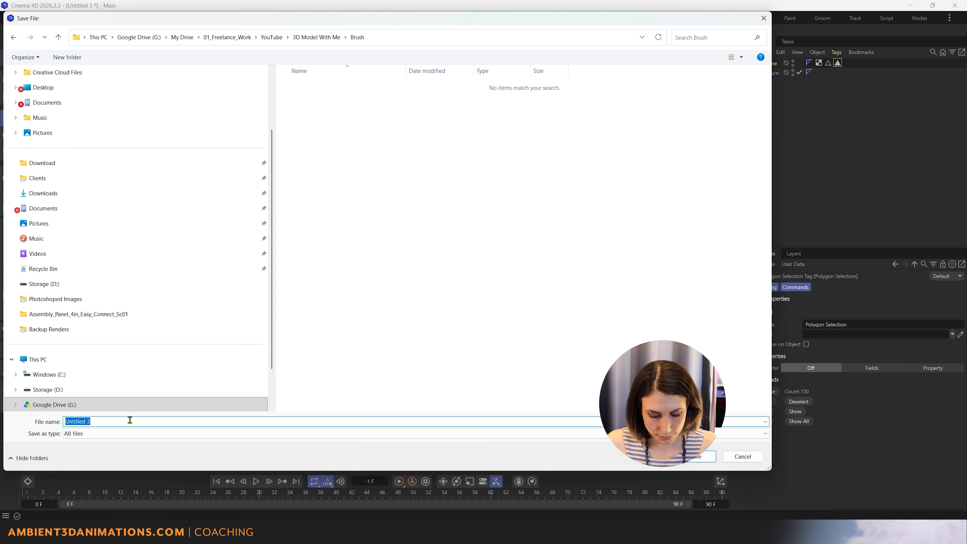
key("BackSpace")
type("B")
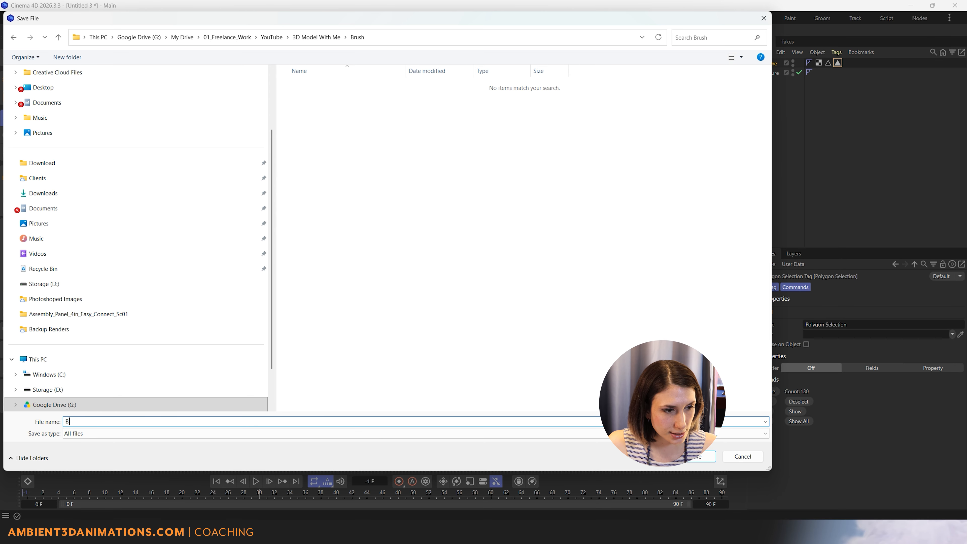
type("rush")
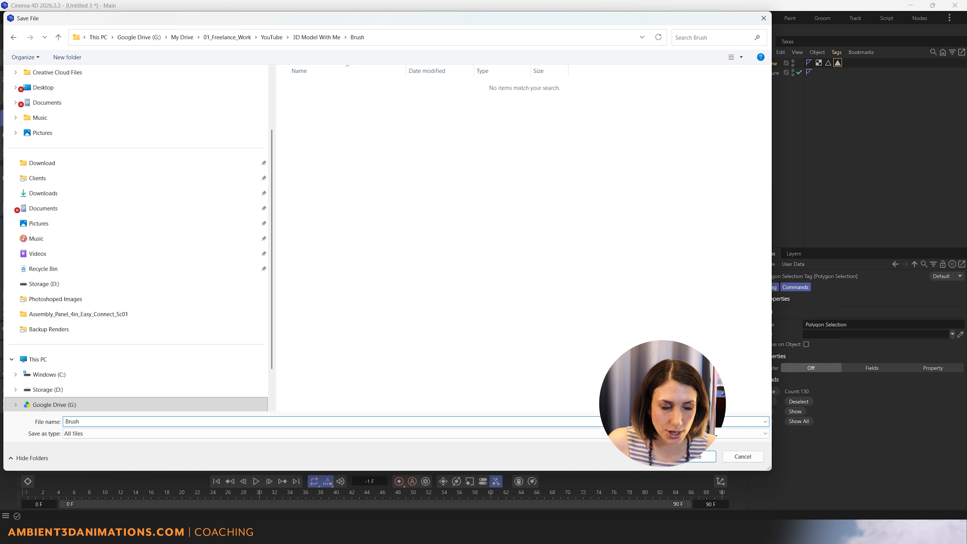
left_click(702, 456)
- Clear the polygon selection on the dome and add a Disc primitive to the scene
left_click(9, 80)
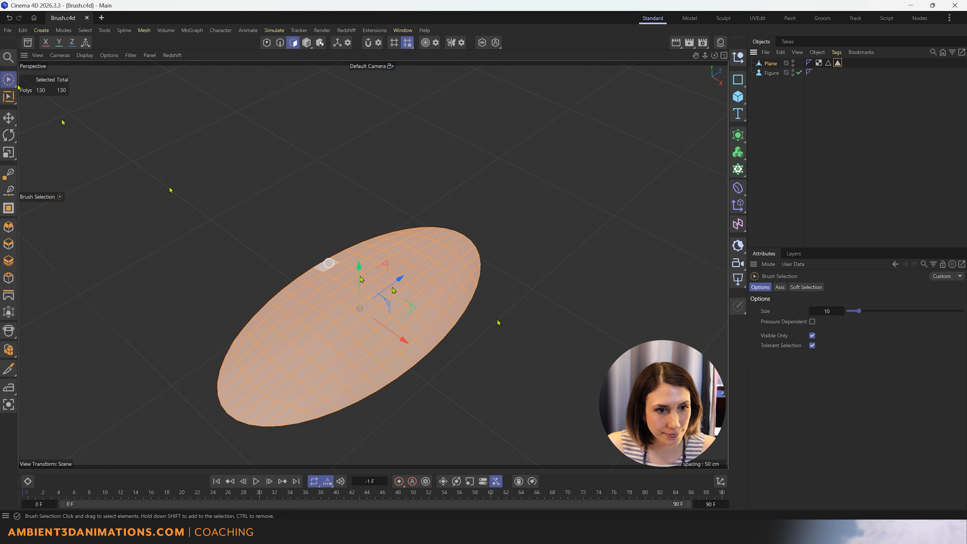
left_click(621, 339)
left_click_drag(466, 372, 337, 386, "alt")
middle_click_drag(337, 386, 348, 344, "alt")
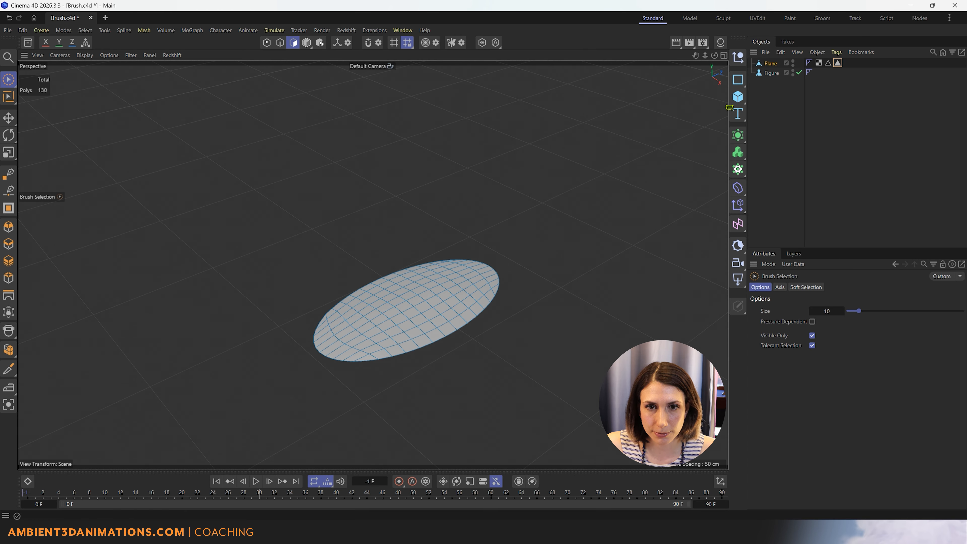
left_click(739, 98)
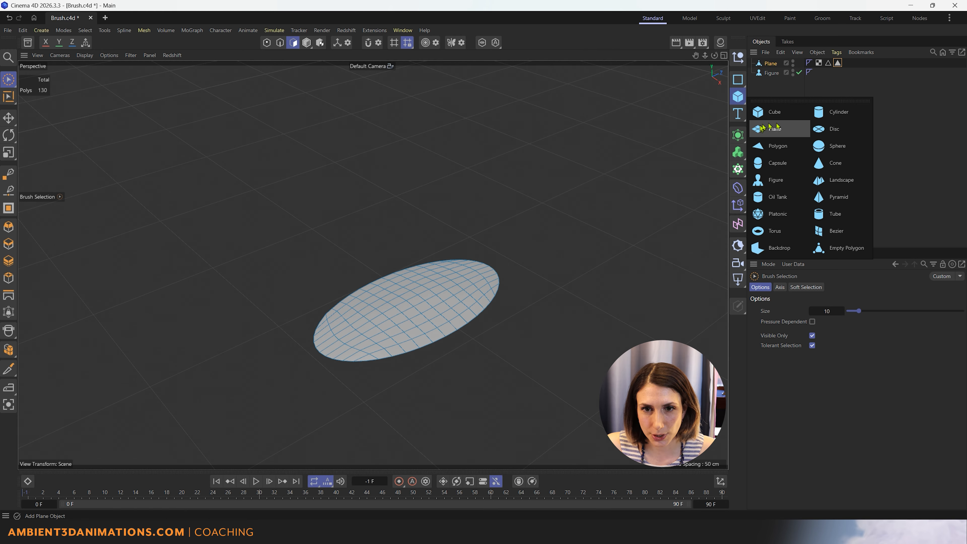
left_click(835, 130)
scroll(539, 276, "down", 6)
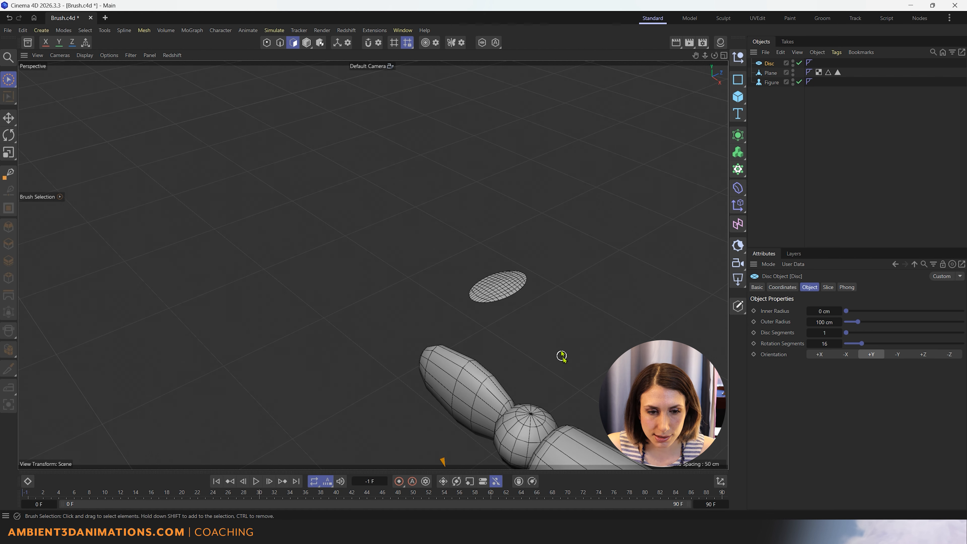
middle_click_drag(563, 358, 542, 275, "alt")
scroll(542, 276, "down", 10)
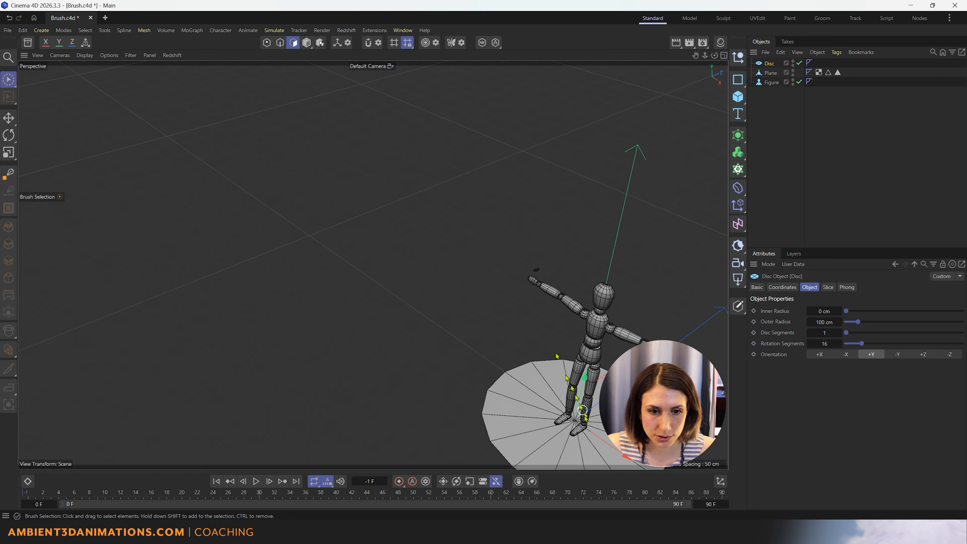
middle_click_drag(585, 416, 545, 378, "alt")
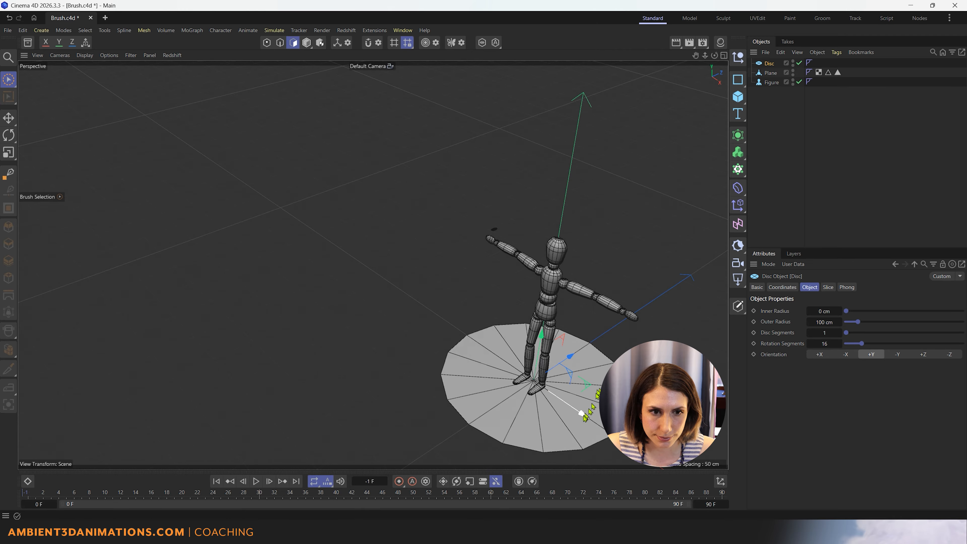
- Center the disc on the plane by parenting it to the plane, resetting its transform, and moving it back out of the hierarchy
left_click_drag(770, 63, 774, 74)
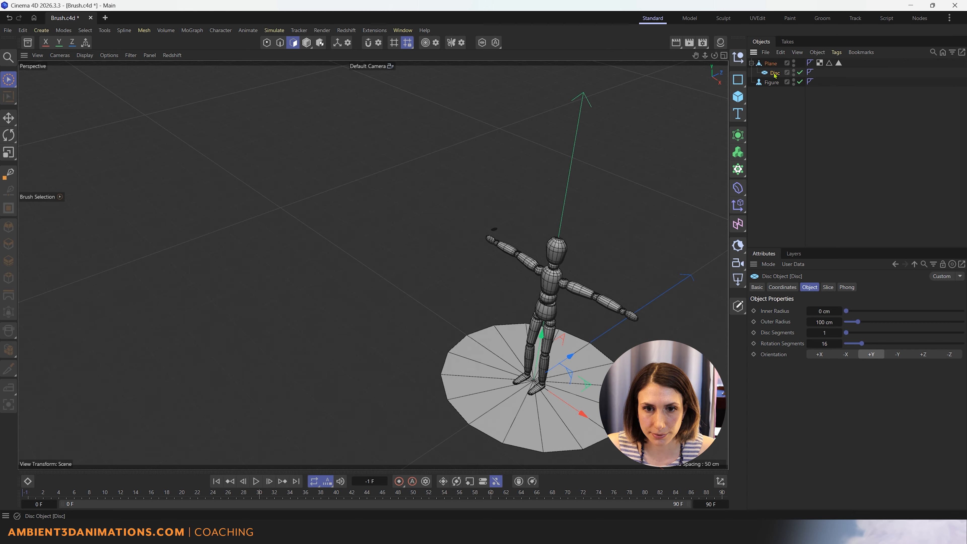
left_click(719, 481)
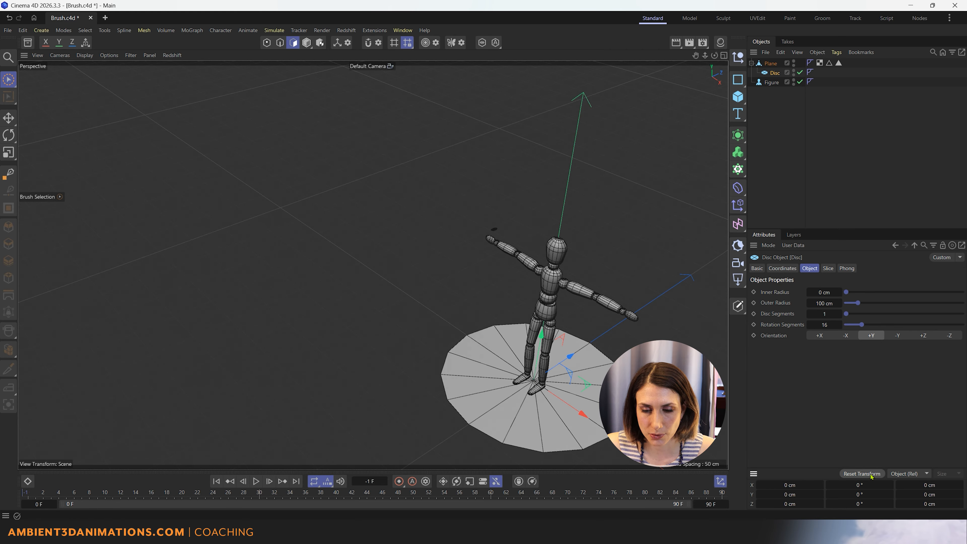
left_click(861, 473)
scroll(493, 208, "up", 3)
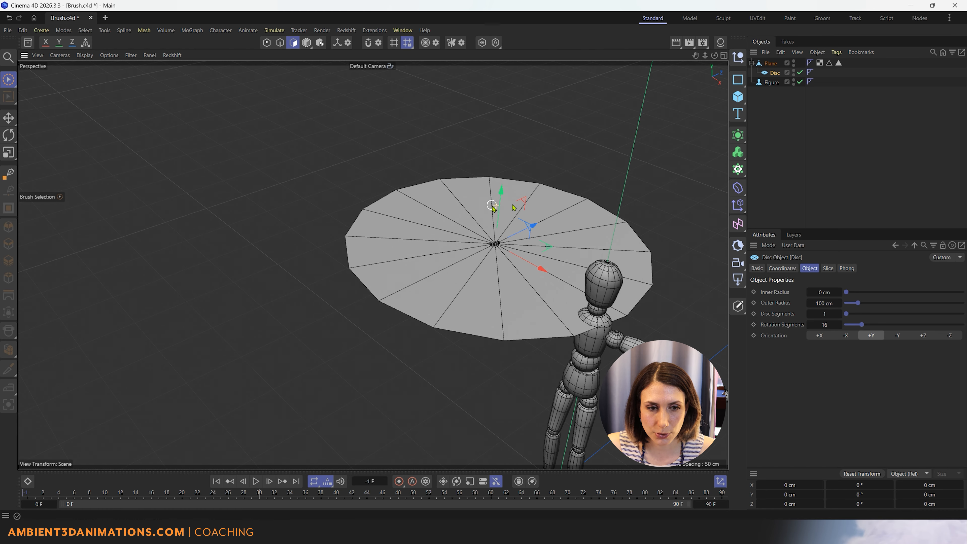
scroll(493, 208, "up", 10)
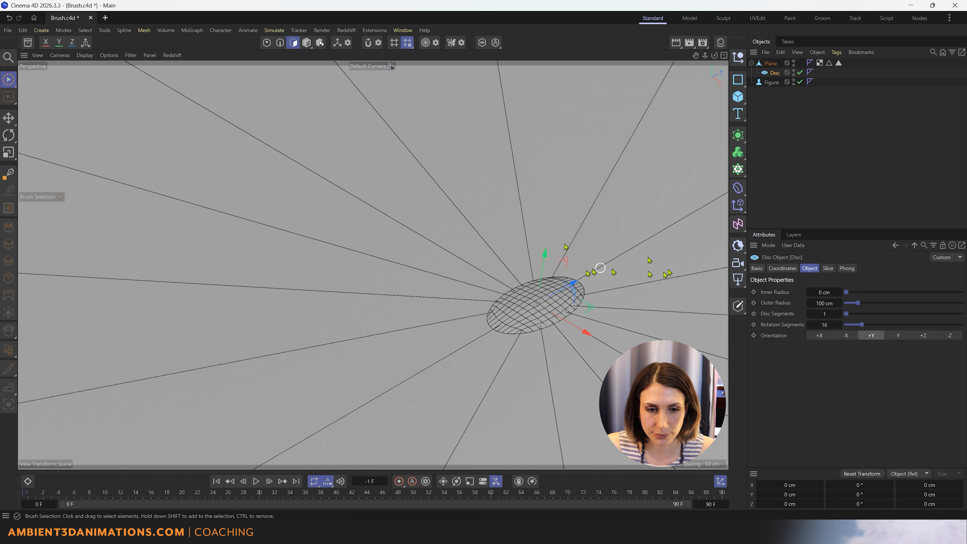
scroll(481, 309, "up", 5)
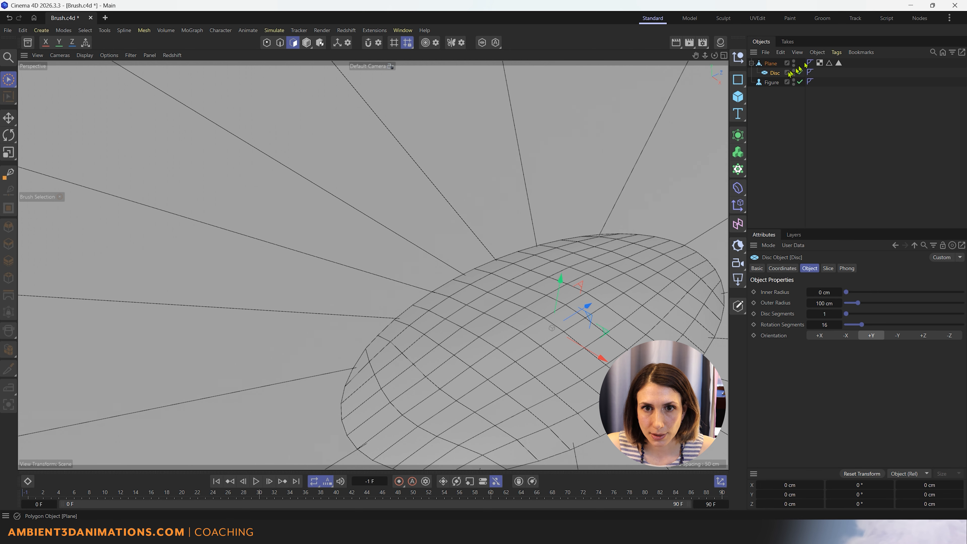
left_click_drag(770, 75, 770, 62)
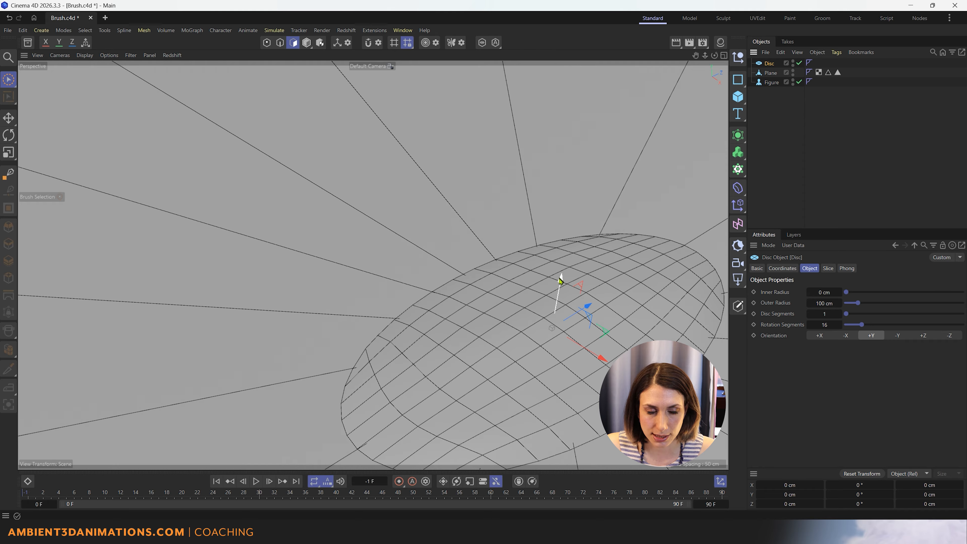
- Raise the disc slightly along Y above the dome and set its outer radius to 0.2 cm
left_click_drag(560, 282, 561, 260)
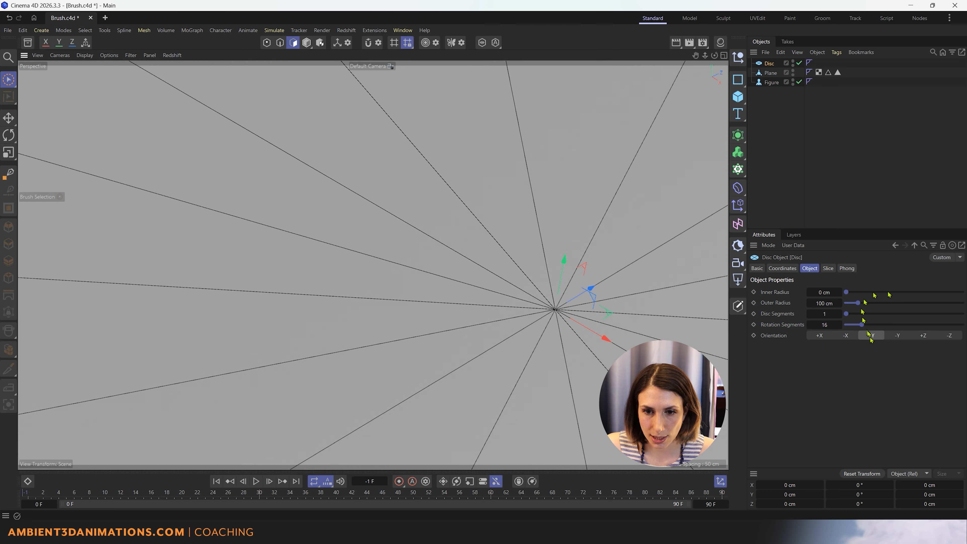
left_click(824, 303)
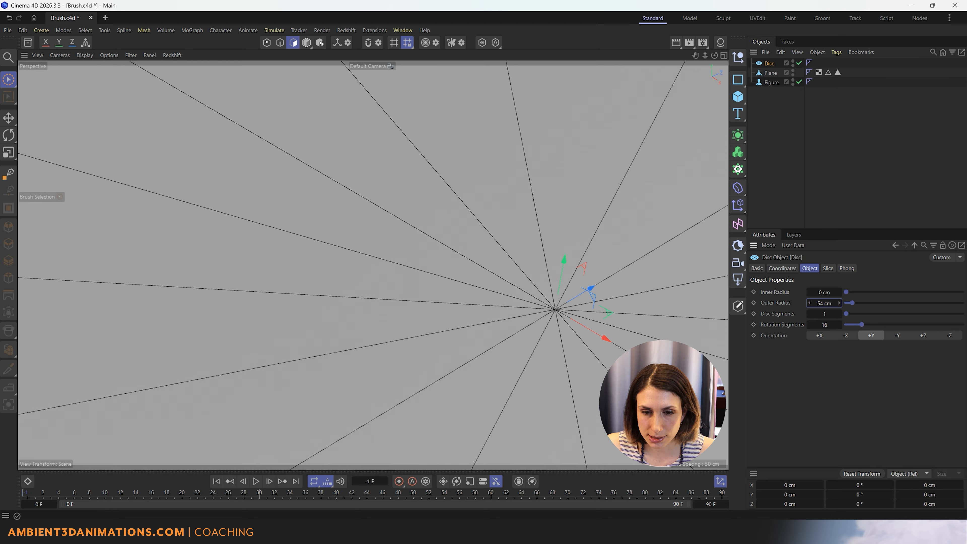
left_click_drag(825, 303, 809, 303)
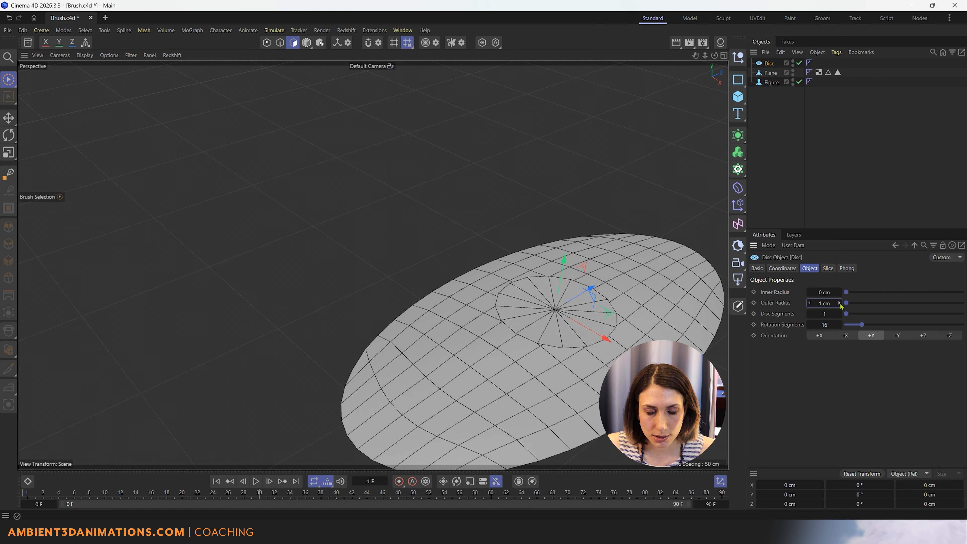
left_click(809, 303)
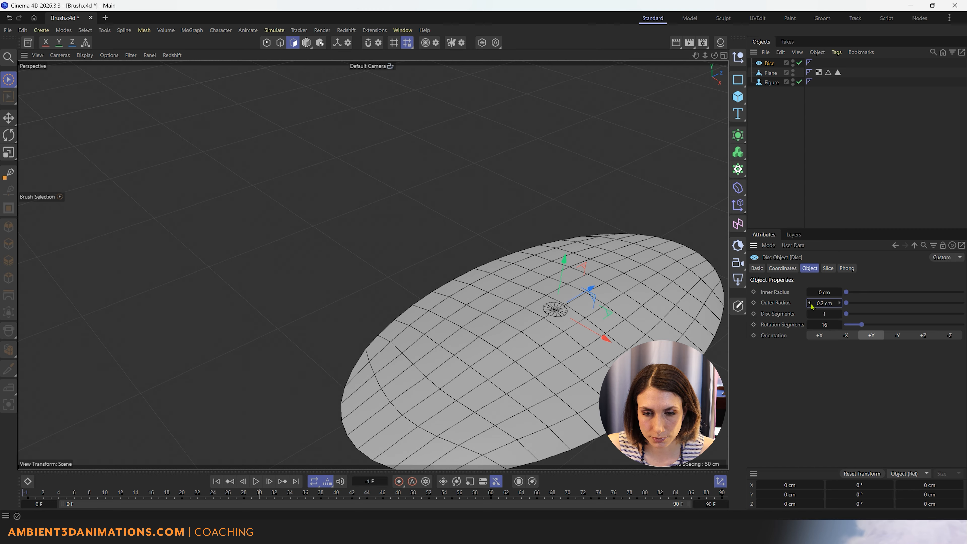
left_click(810, 304)
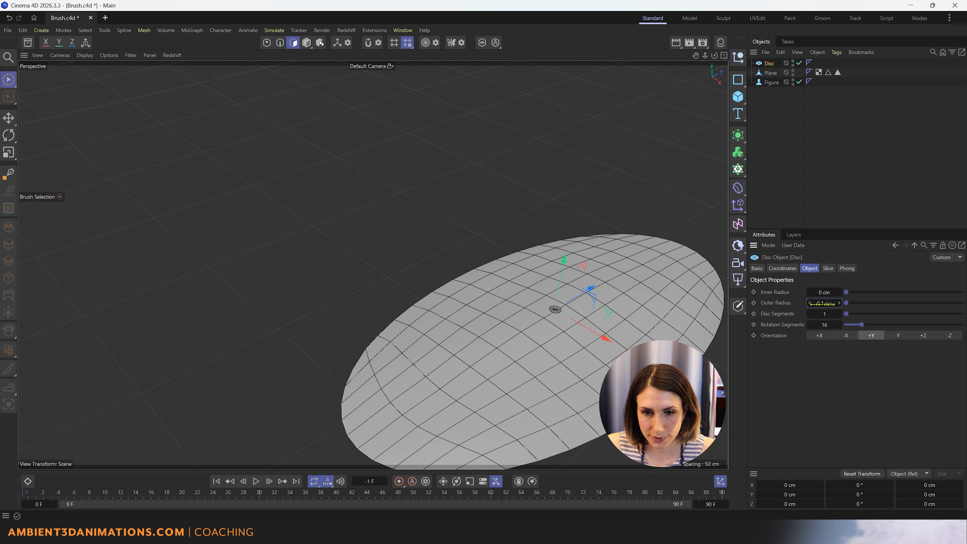
left_click(839, 303)
scroll(545, 337, "up", 4)
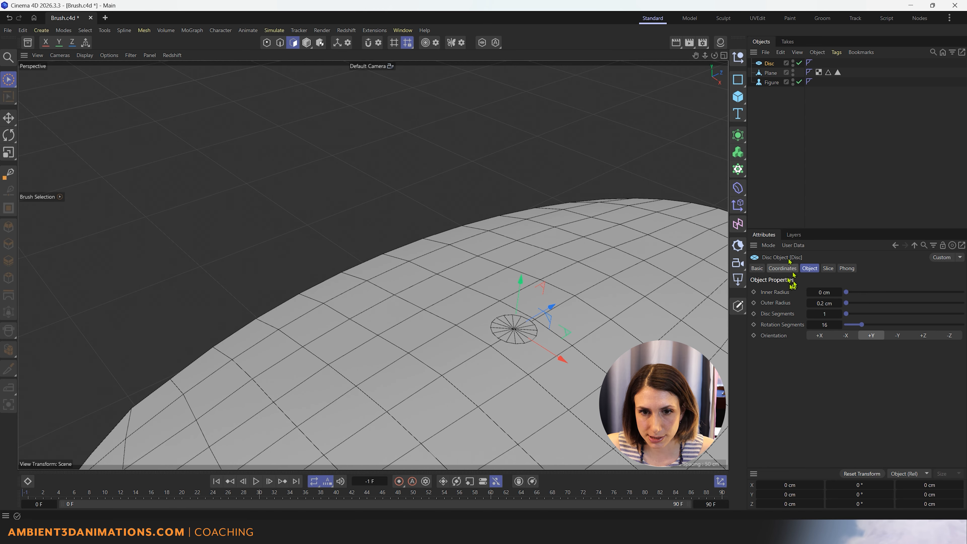
- Add a Cloner to the scene and make the disc its child
scroll(552, 386, "down", 6)
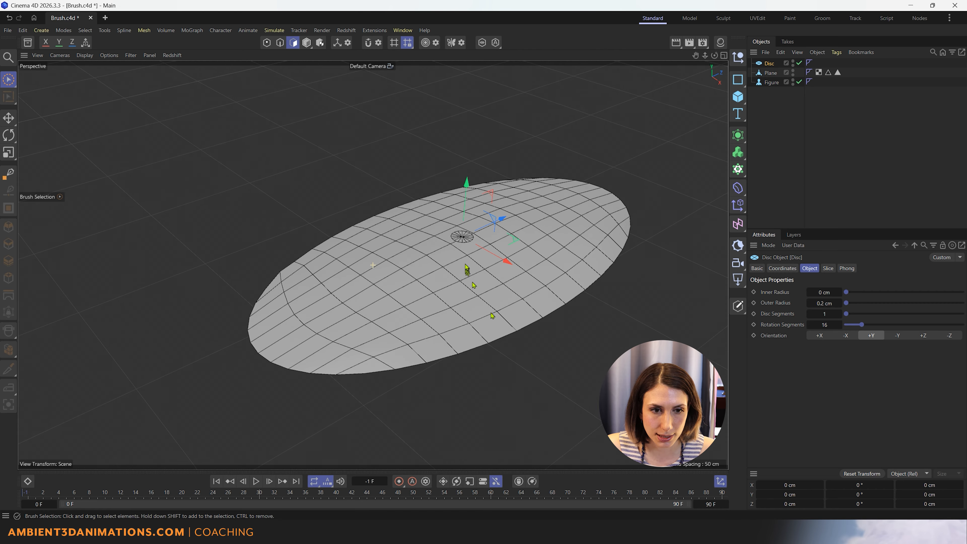
middle_click_drag(465, 264, 468, 280, "alt")
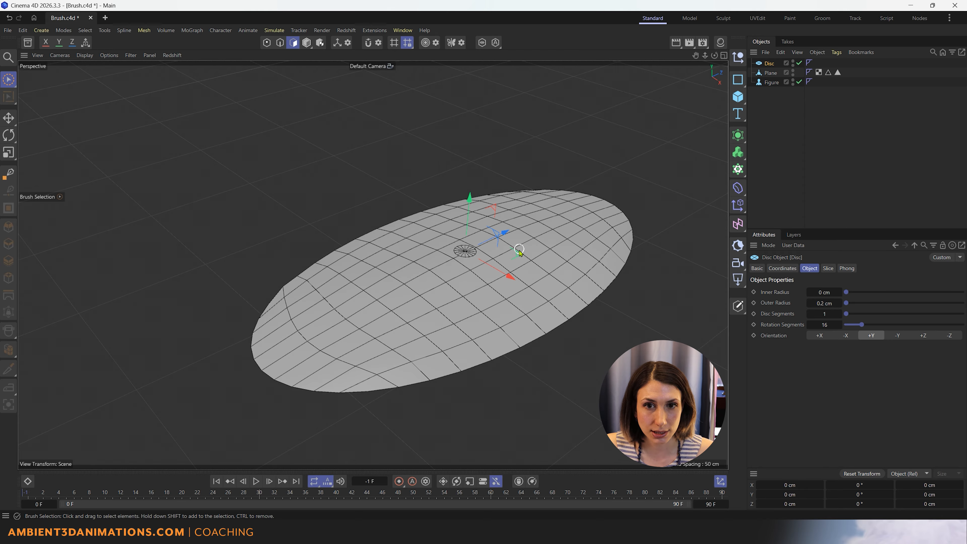
left_click(738, 171)
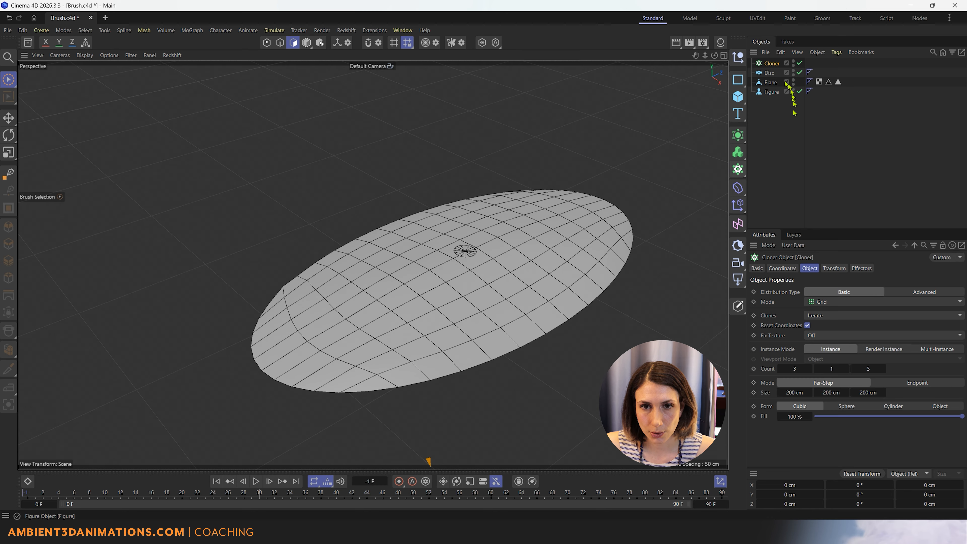
left_click_drag(774, 64, 775, 66)
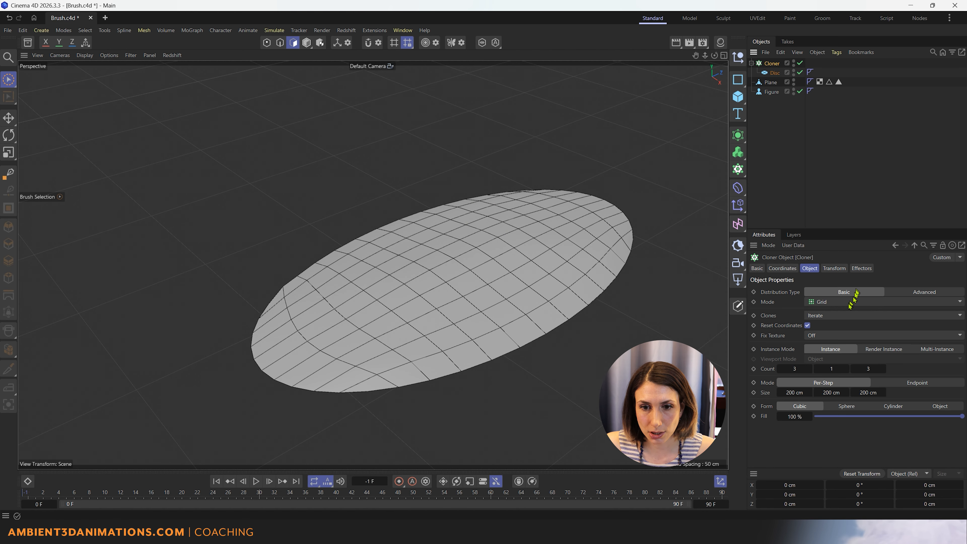
- Set the Cloner's mode to Object and assign the Plane as the object to clone onto
left_click(808, 302)
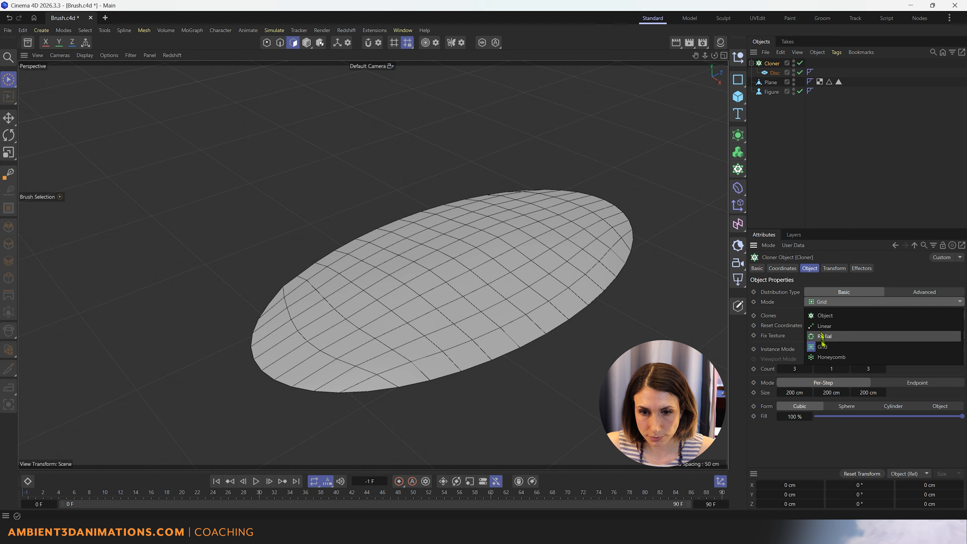
left_click(829, 316)
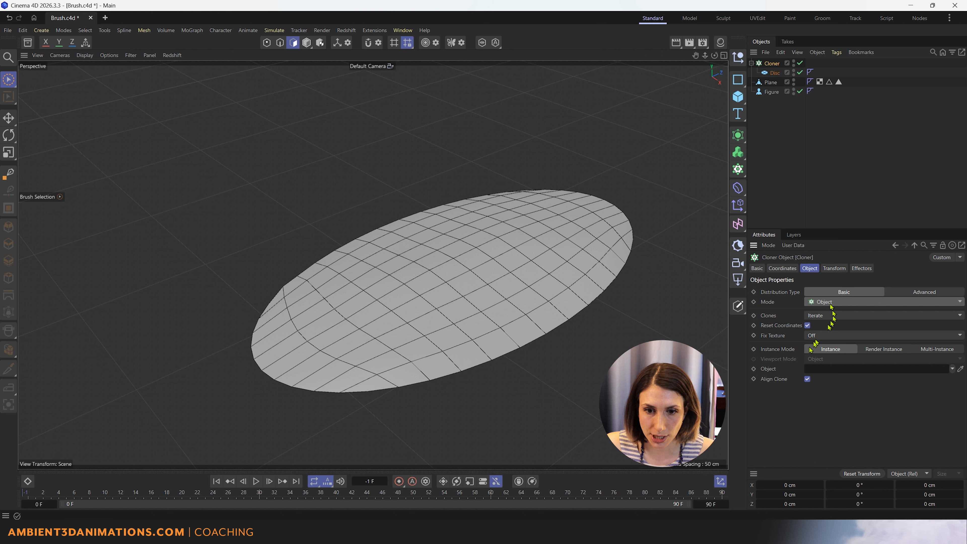
left_click_drag(771, 83, 831, 369)
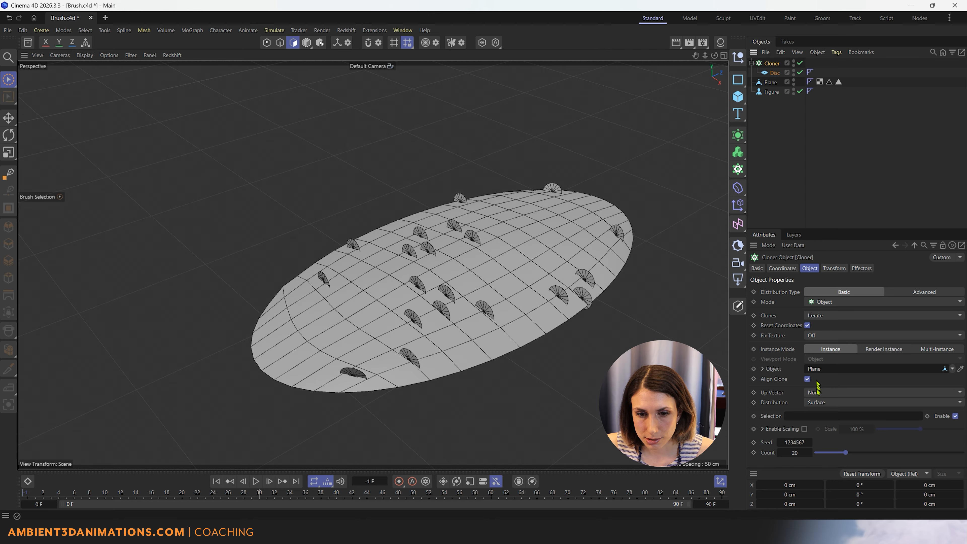
- Compare the Vertex and Polygon Center distributions for the clones, and keep Polygon Center
left_click(817, 403)
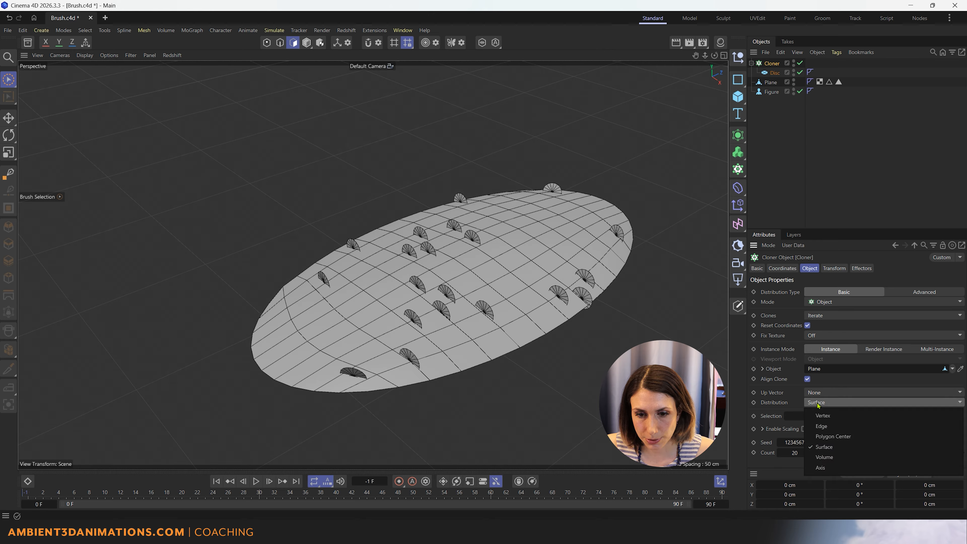
left_click(833, 436)
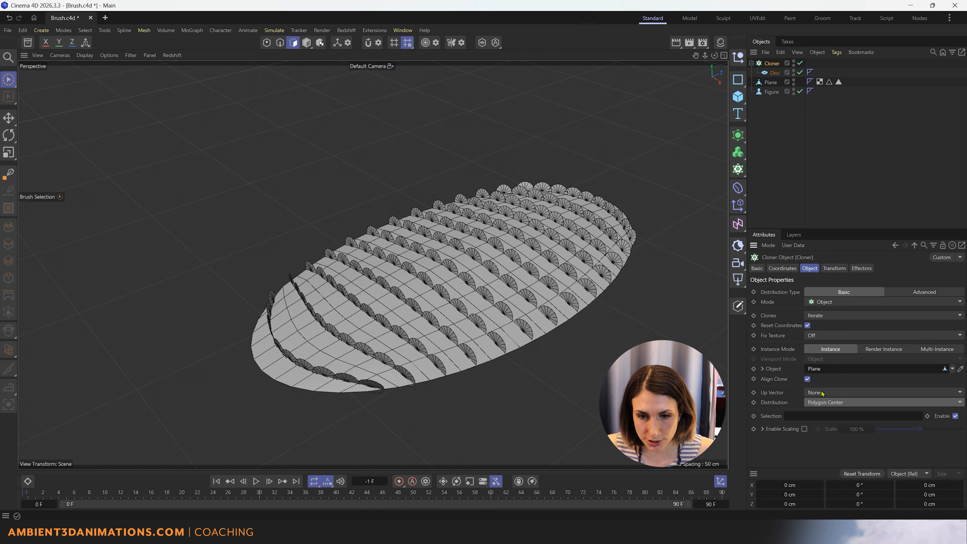
left_click(822, 402)
left_click(823, 416)
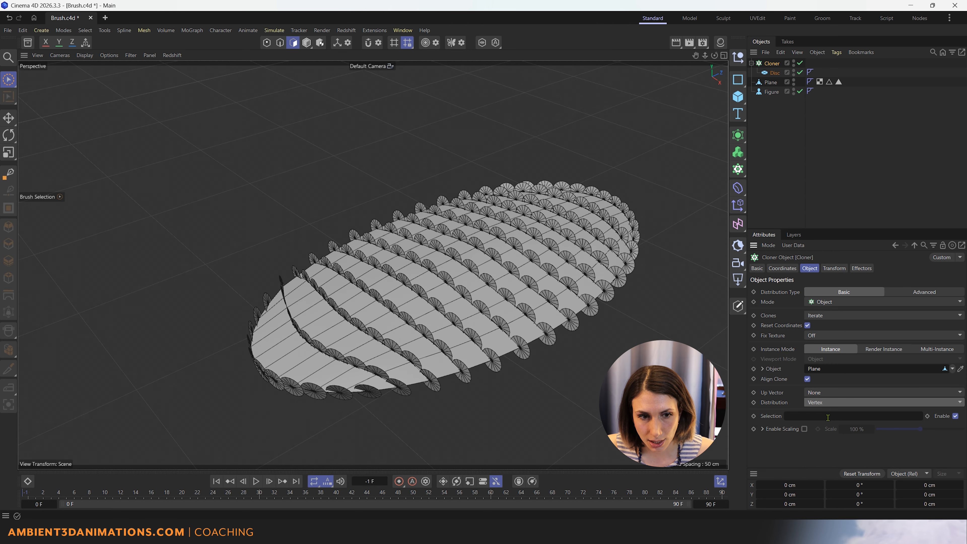
left_click(836, 404)
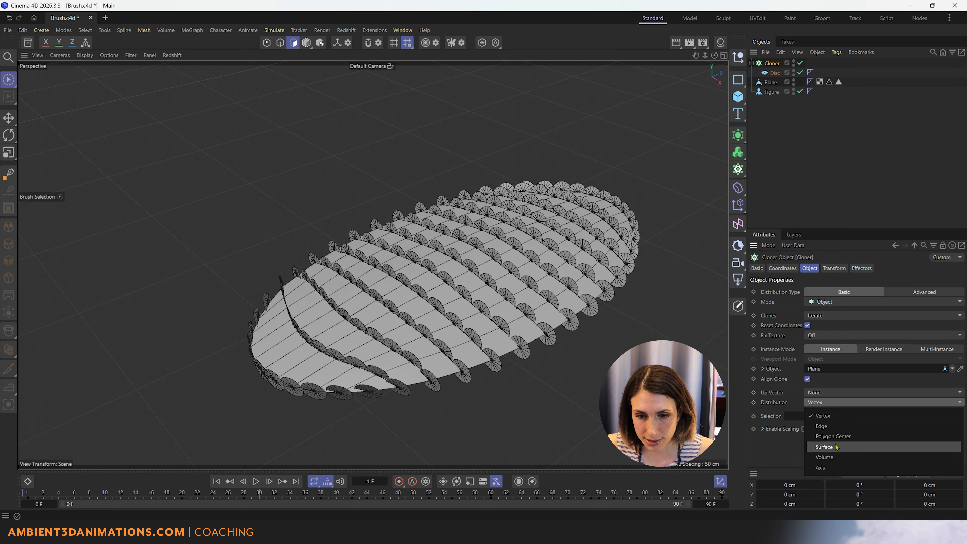
left_click(838, 436)
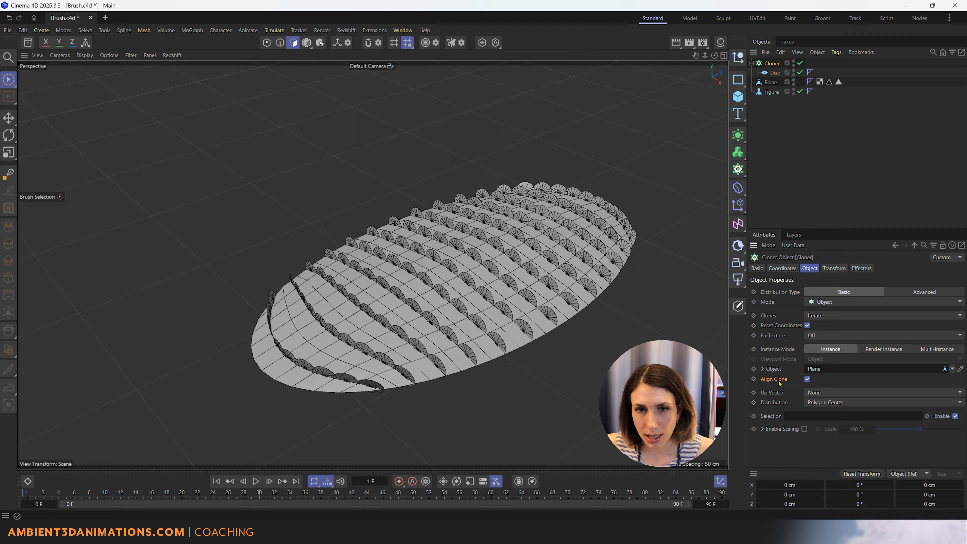
- Try outer radii of 0.27 cm and 0.1 cm on the cloned disc, and settle on 0.17 cm
left_click(774, 72)
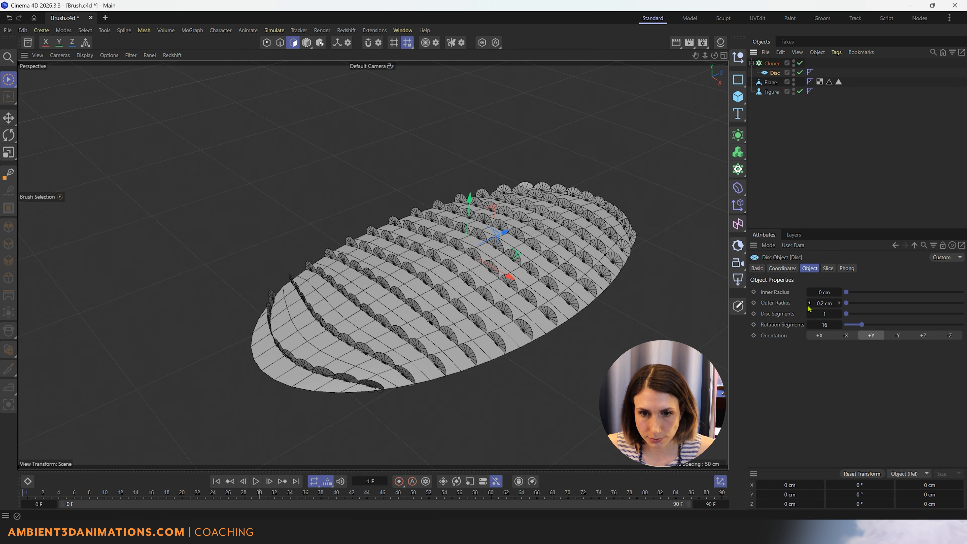
scroll(481, 265, "up", 4)
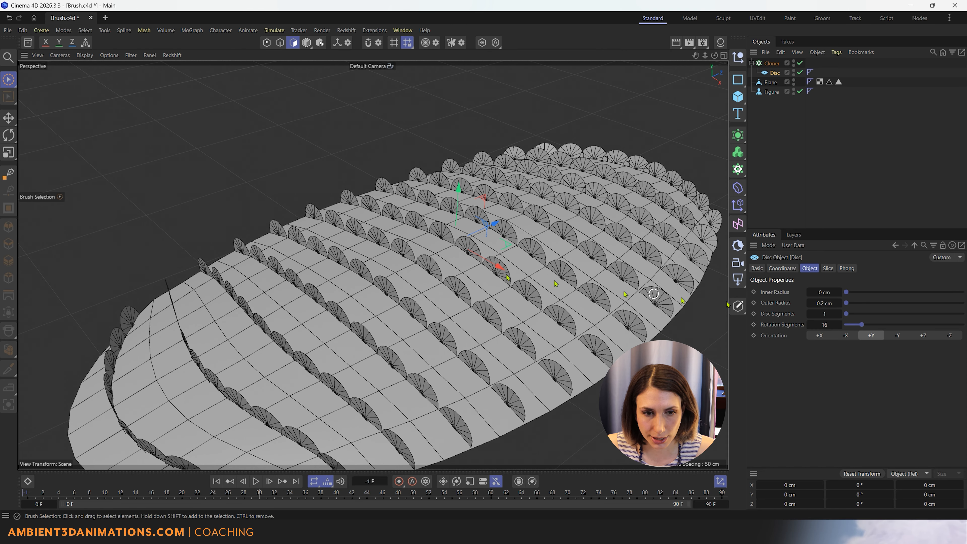
left_click(824, 303)
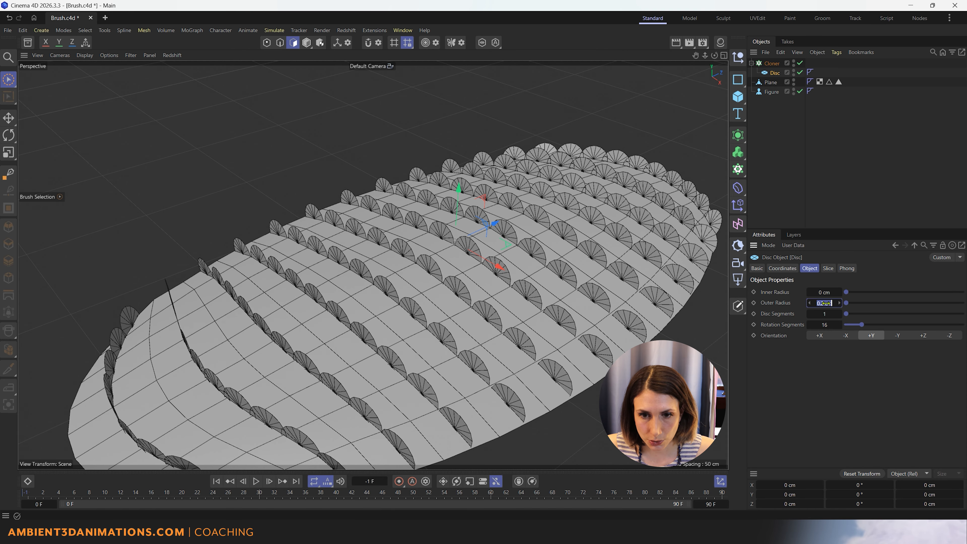
key("BackSpace")
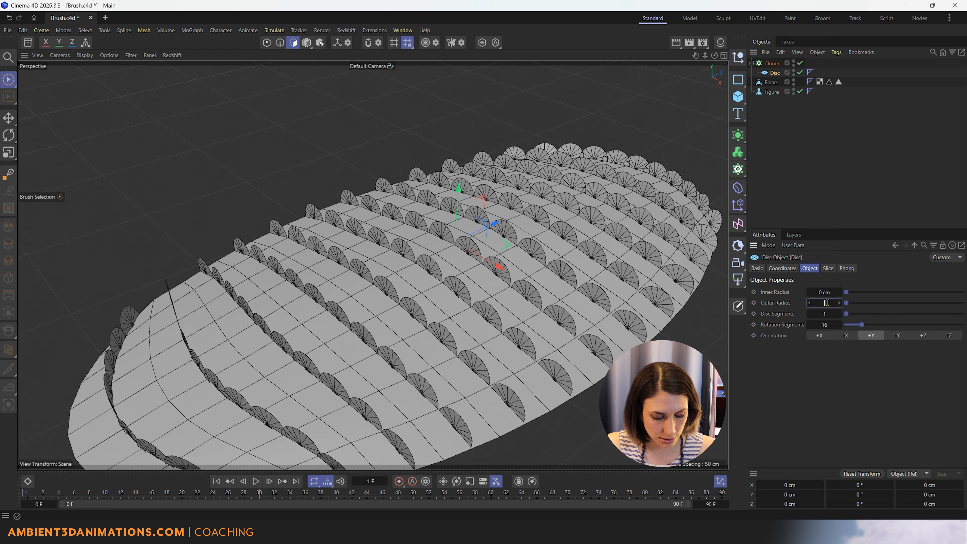
type("0.27")
key("Return")
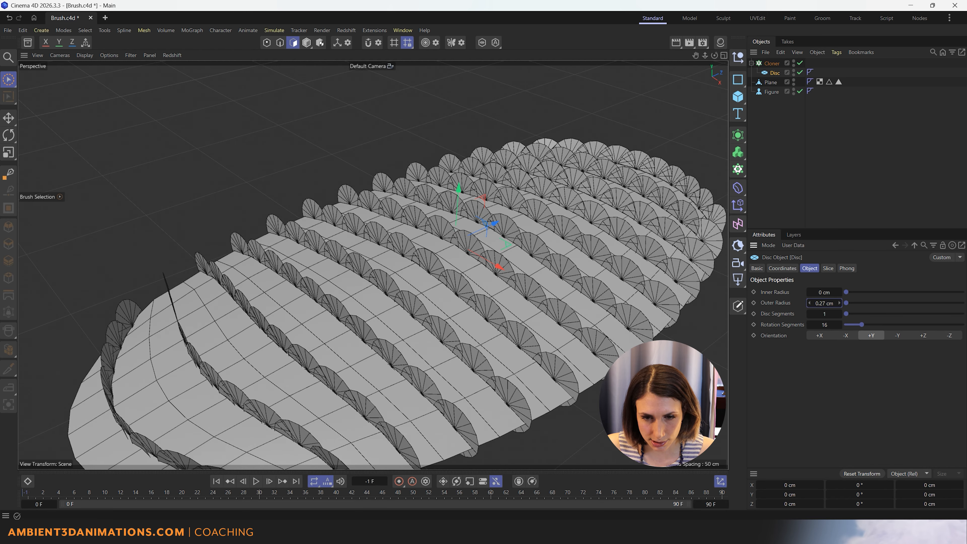
mouse_move(824, 303)
left_mouse_down()
mouse_move(809, 303)
mouse_move(831, 302)
mouse_move(813, 303)
left_mouse_up()
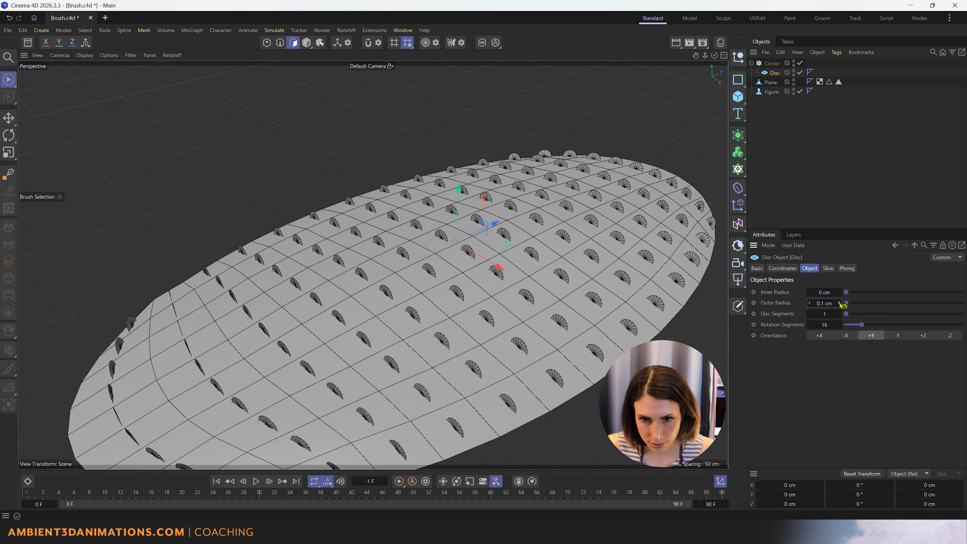
left_click(824, 303)
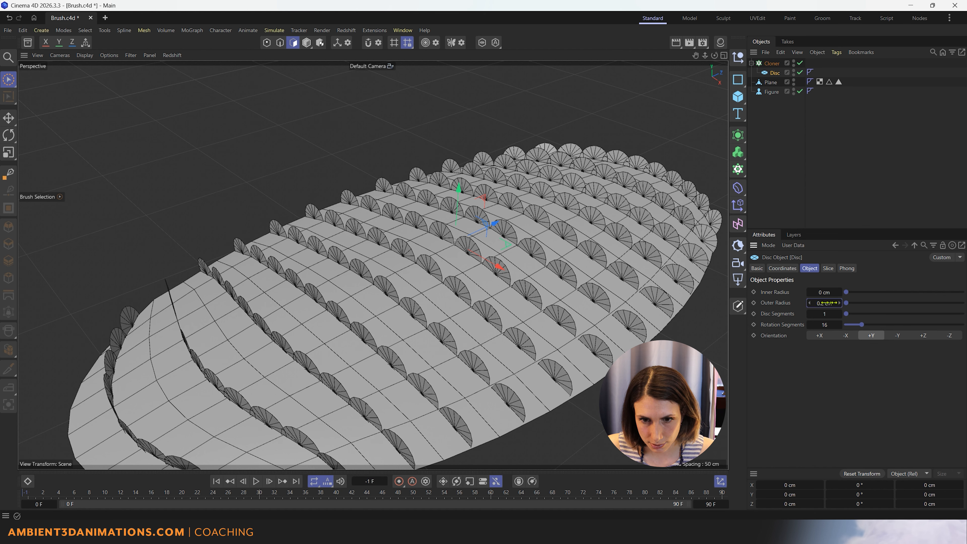
left_click(823, 303)
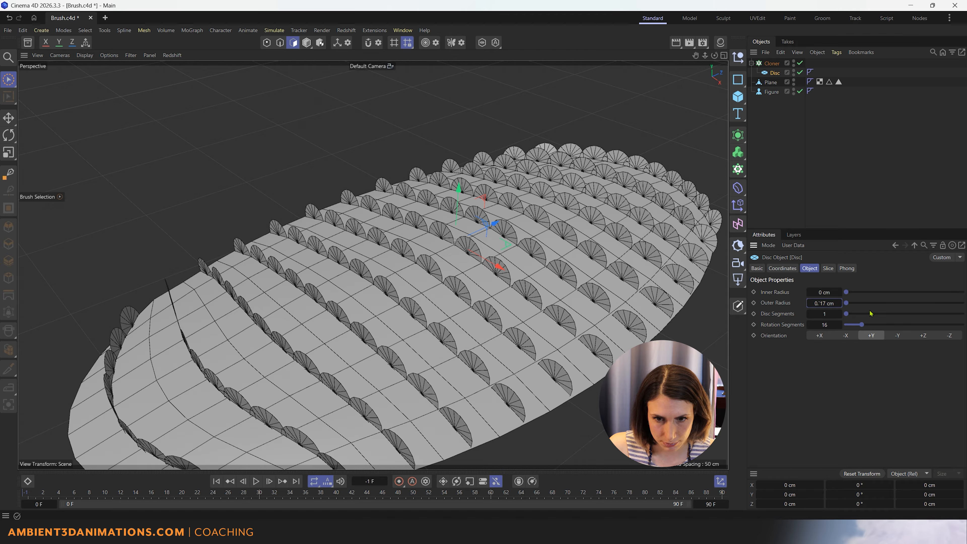
key("Return")
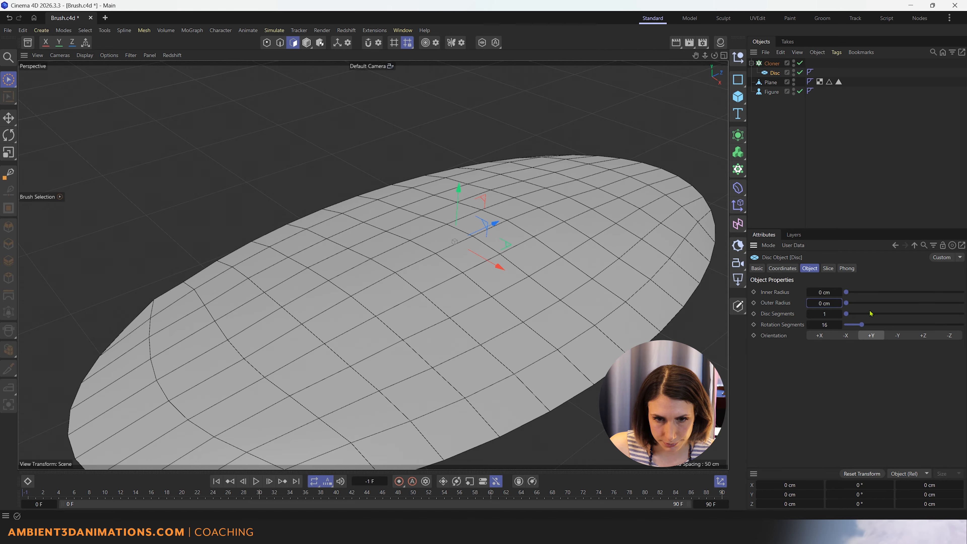
left_click(824, 304)
key("BackSpace")
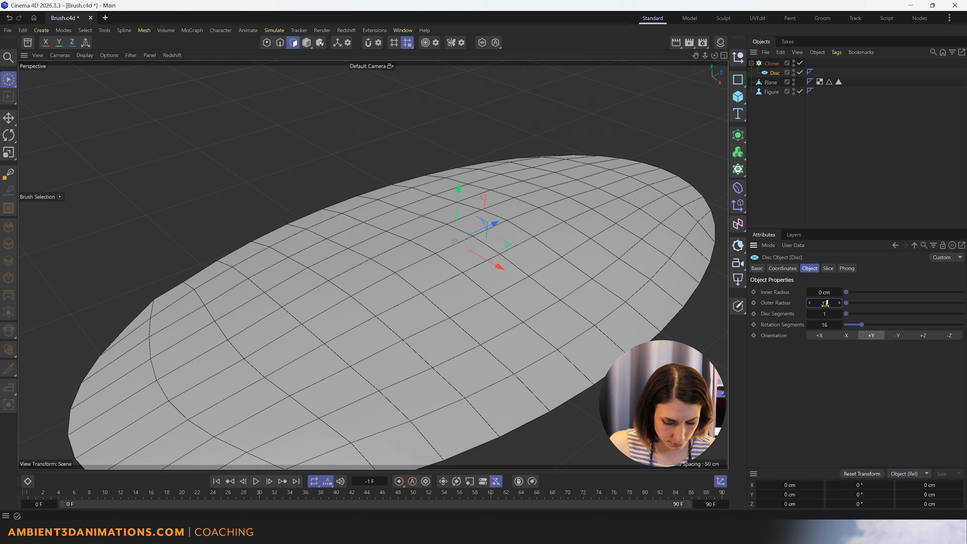
key("Return")
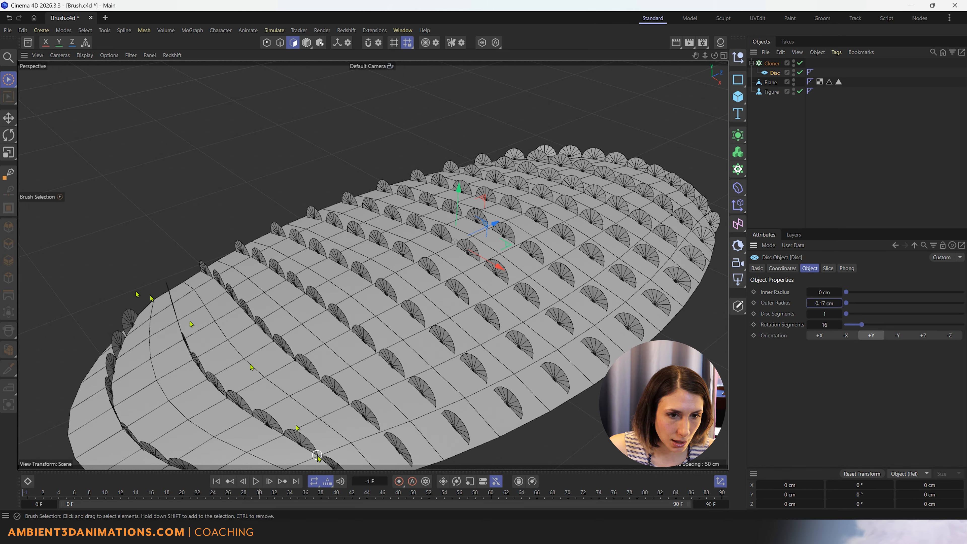
- Set the Cloner's transform pitch rotation (R.P) to 90° so the cloned discs lie flat on the plane
scroll(437, 388, "down", 4)
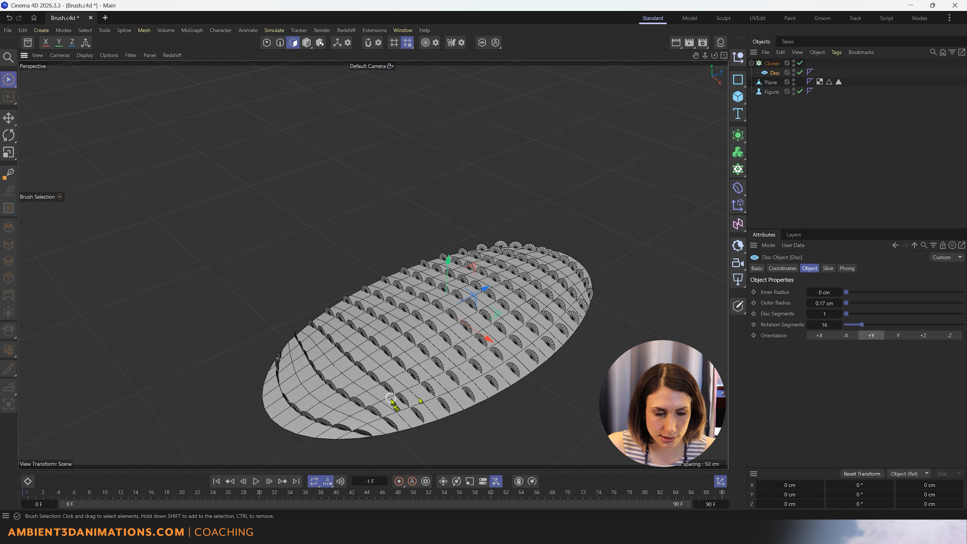
left_click_drag(394, 403, 356, 451, "alt")
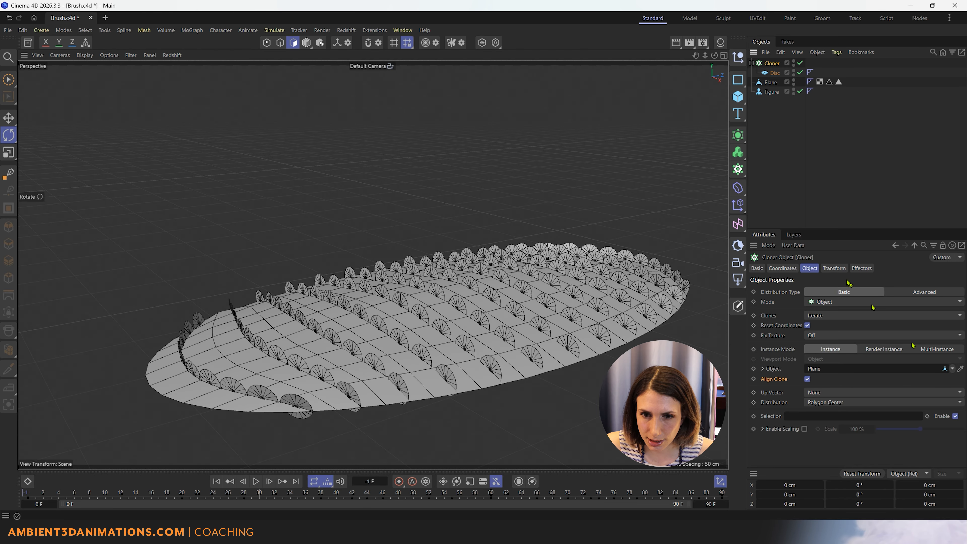
left_click(840, 268)
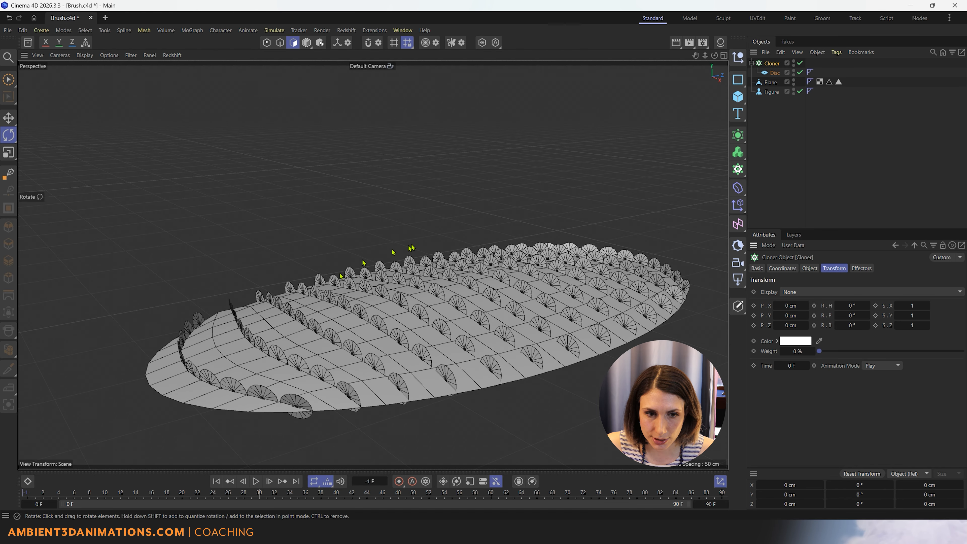
scroll(412, 247, "up", 3)
mouse_move(867, 305)
left_mouse_down()
mouse_move(898, 305)
mouse_move(864, 315)
mouse_move(904, 316)
left_mouse_up()
key("ctrl+z")
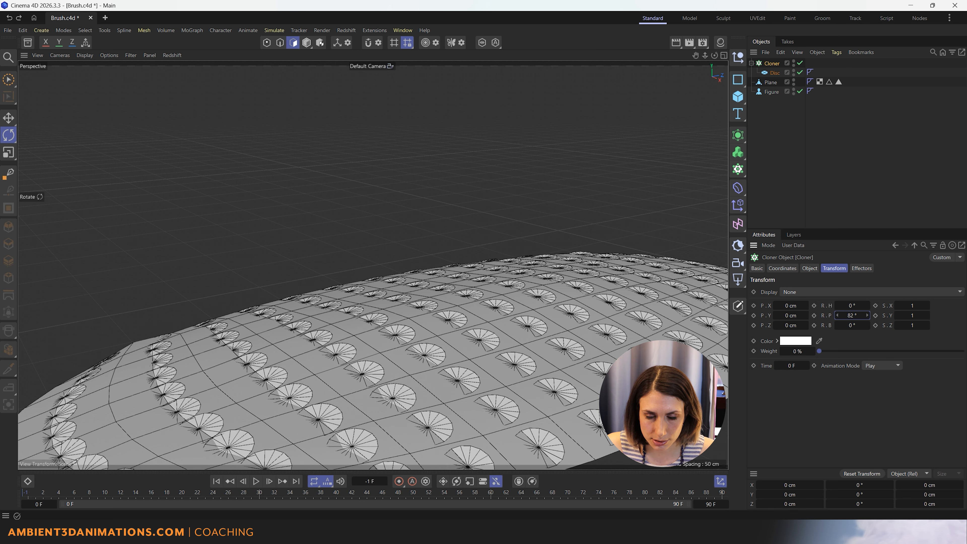
left_click(867, 315)
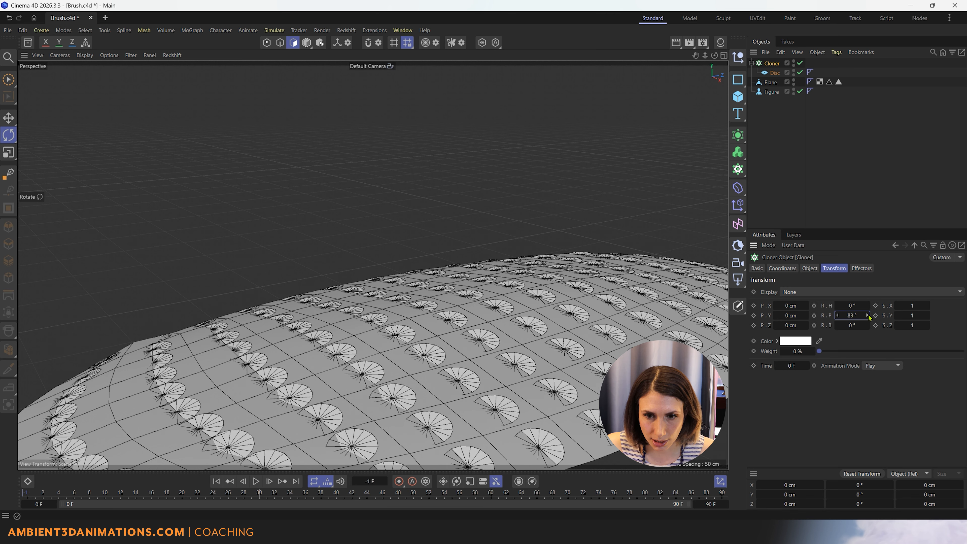
left_click(867, 316)
left_click(867, 316)
left_click(867, 316)
left_click(867, 316)
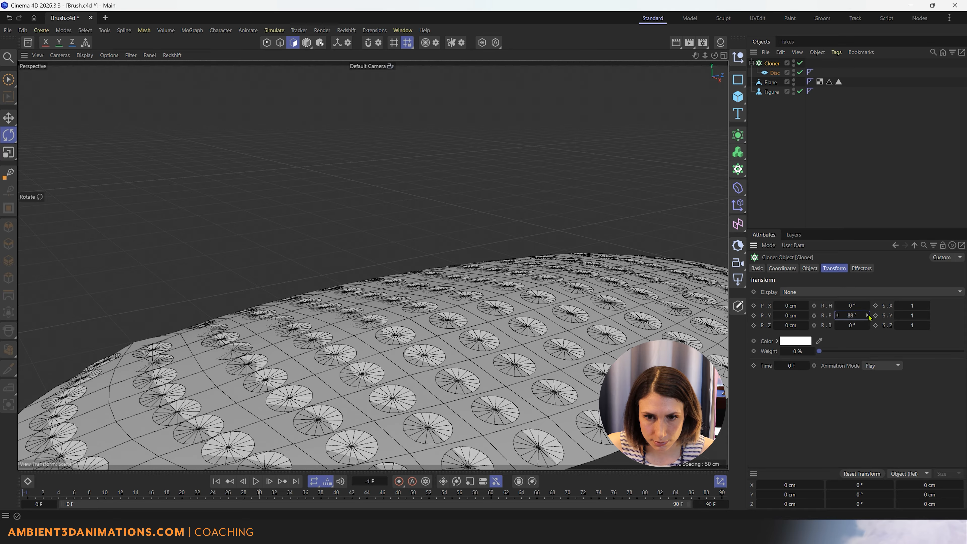
left_click(867, 315)
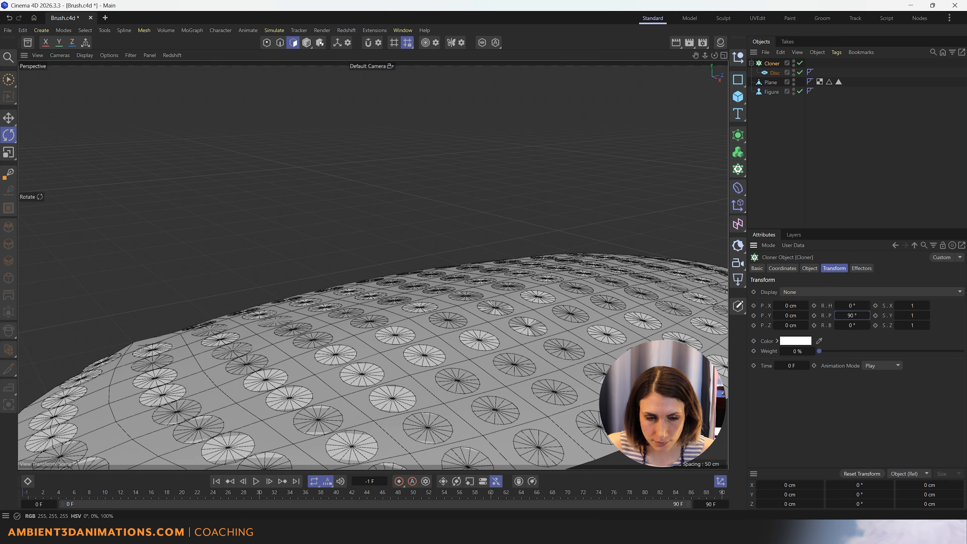
- Check the flattened discs from the side and above, select the Disc, and disable the Cloner
scroll(545, 437, "down", 3)
middle_click_drag(540, 418, 485, 319, "alt")
left_click_drag(490, 331, 487, 365, "alt")
scroll(487, 365, "down", 5)
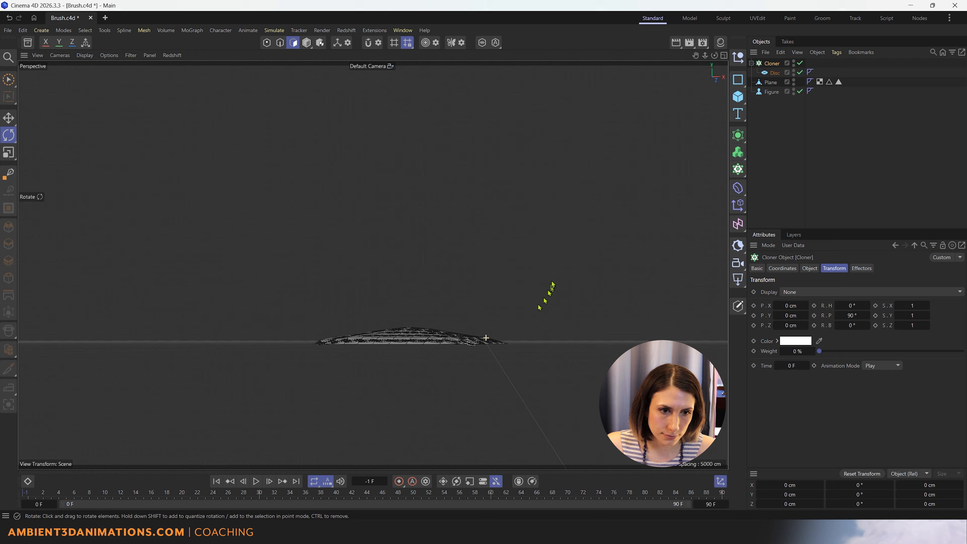
mouse_move(539, 307)
left_mouse_down("alt")
mouse_move(544, 291)
mouse_move(501, 367)
mouse_move(488, 330)
mouse_move(510, 327)
left_mouse_up("alt")
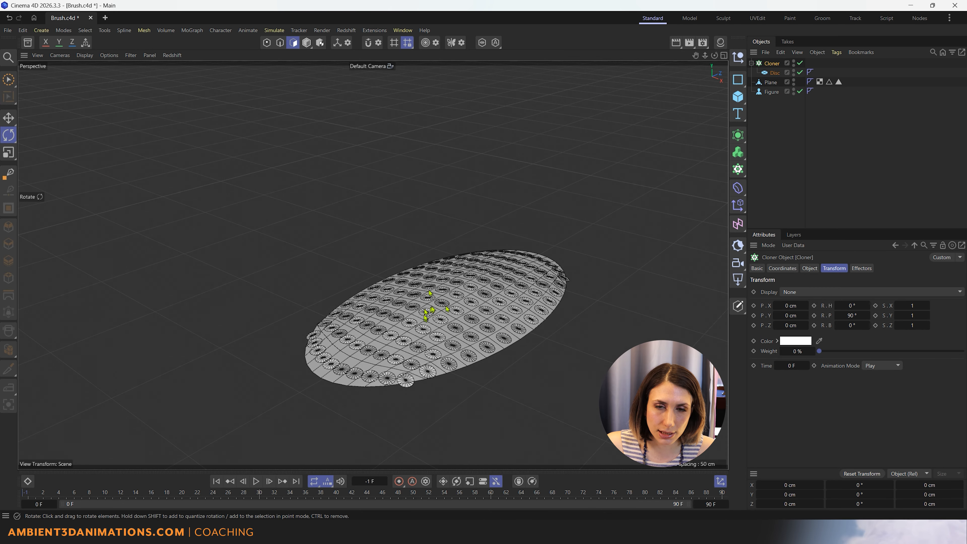
left_click(776, 72)
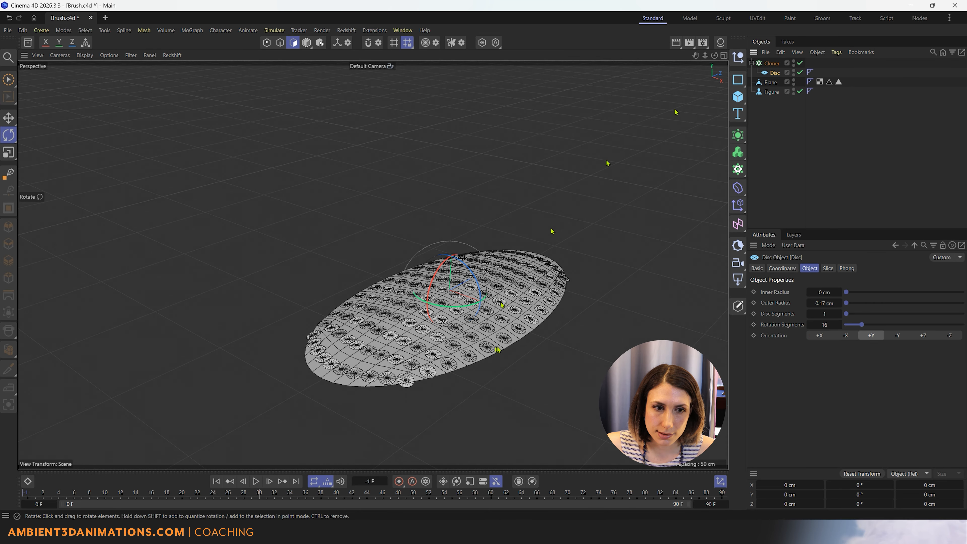
left_click(799, 63)
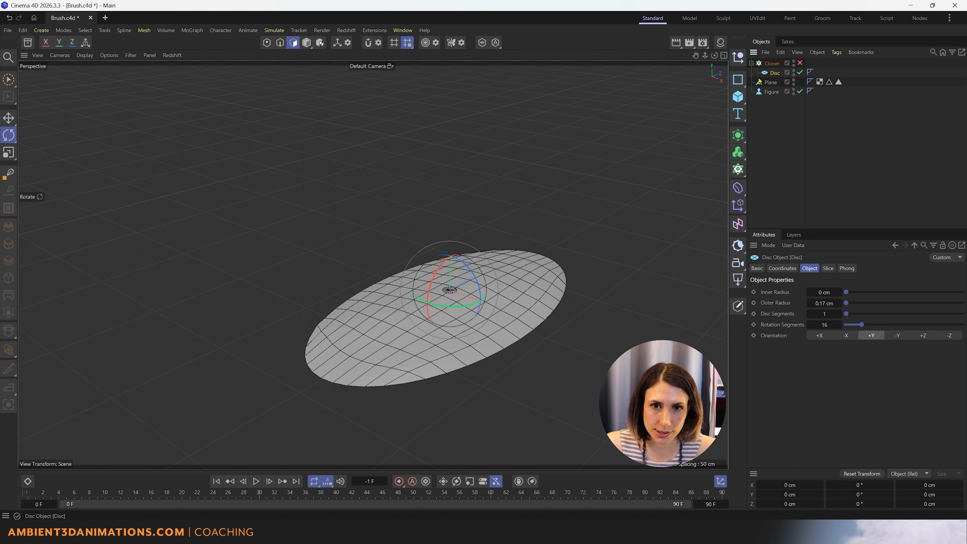
- Add a Hair object to the selected disc
left_click(274, 30)
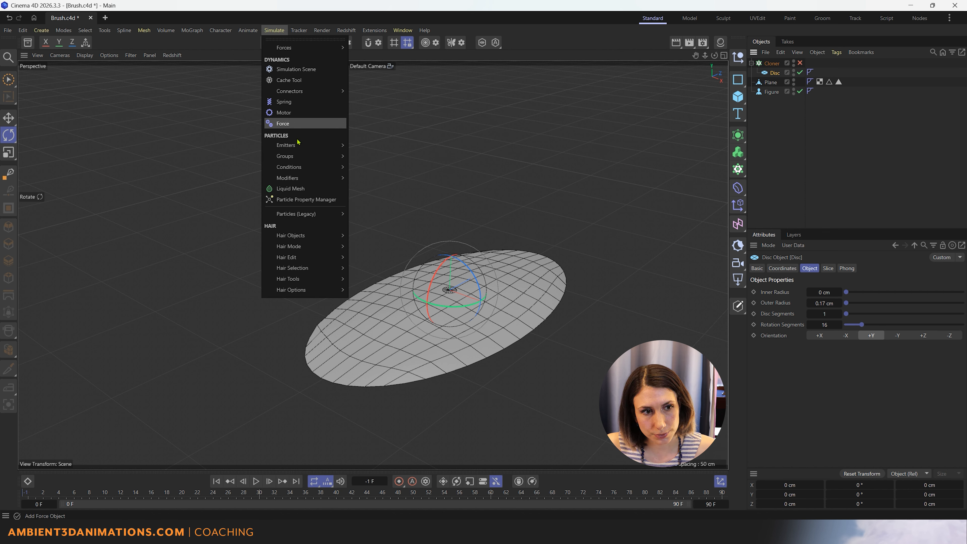
mouse_move(294, 239)
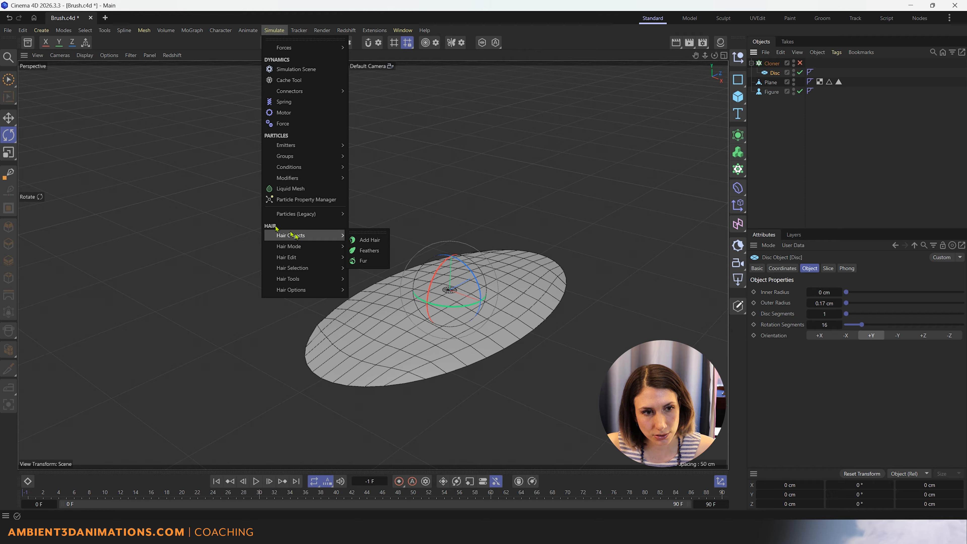
left_click(376, 244)
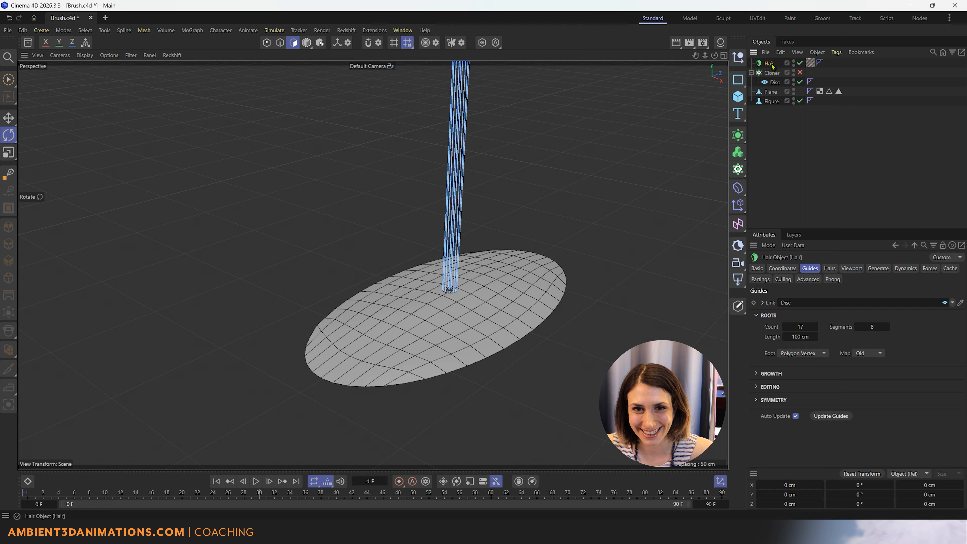
- Move the Hair object into the Cloner and nest it as a child of the Disc
left_click_drag(770, 64, 782, 75)
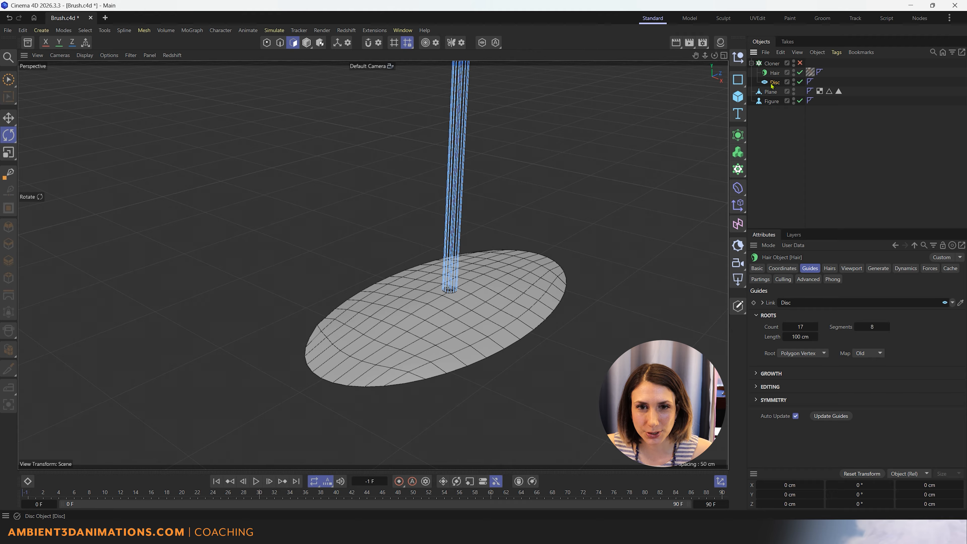
left_click_drag(778, 73, 779, 74)
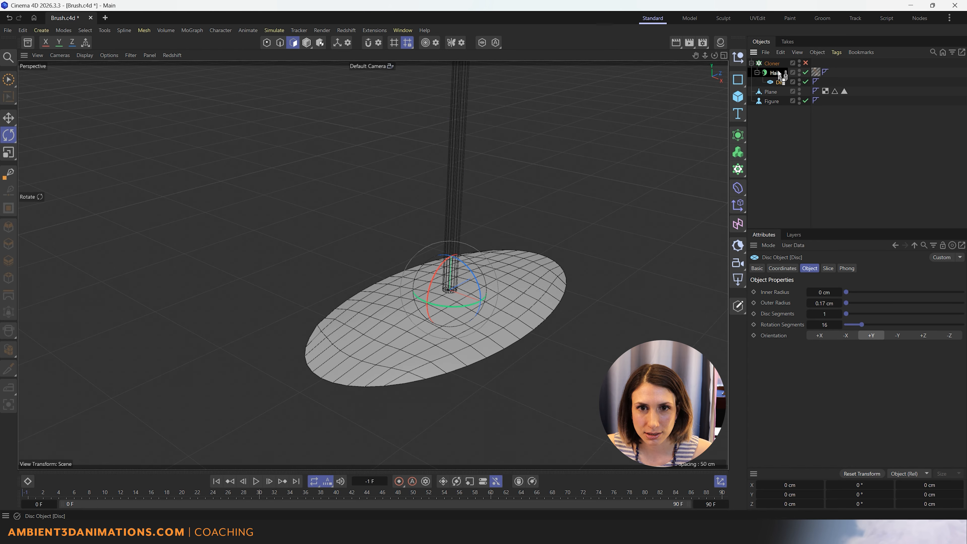
left_click_drag(779, 83, 778, 74)
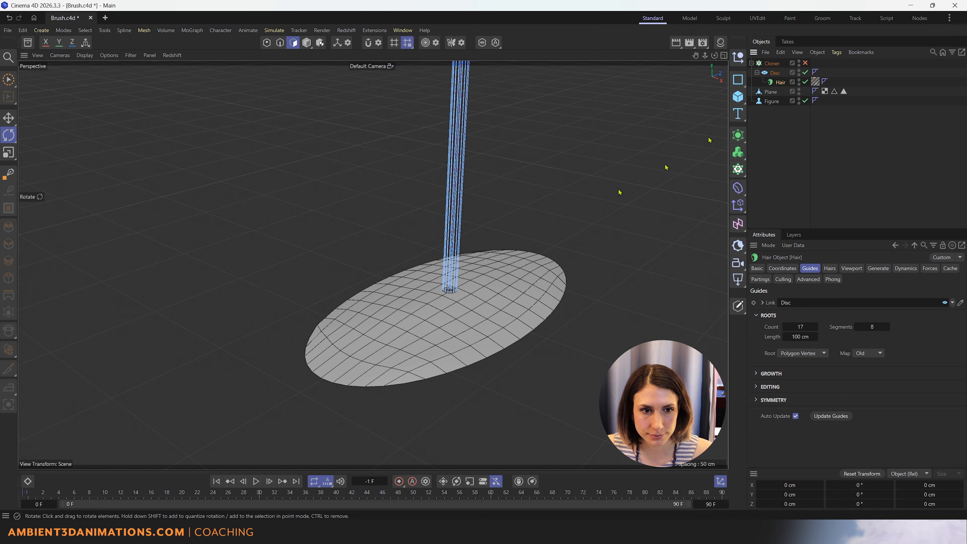
- Try a Redshift IPR preview of the hair in the viewport
scroll(525, 225, "up", 5)
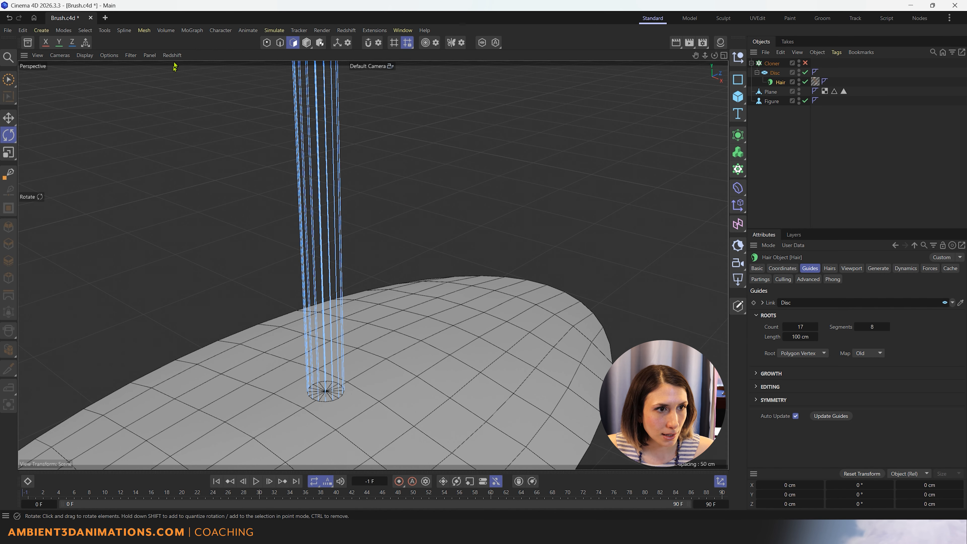
left_click(172, 54)
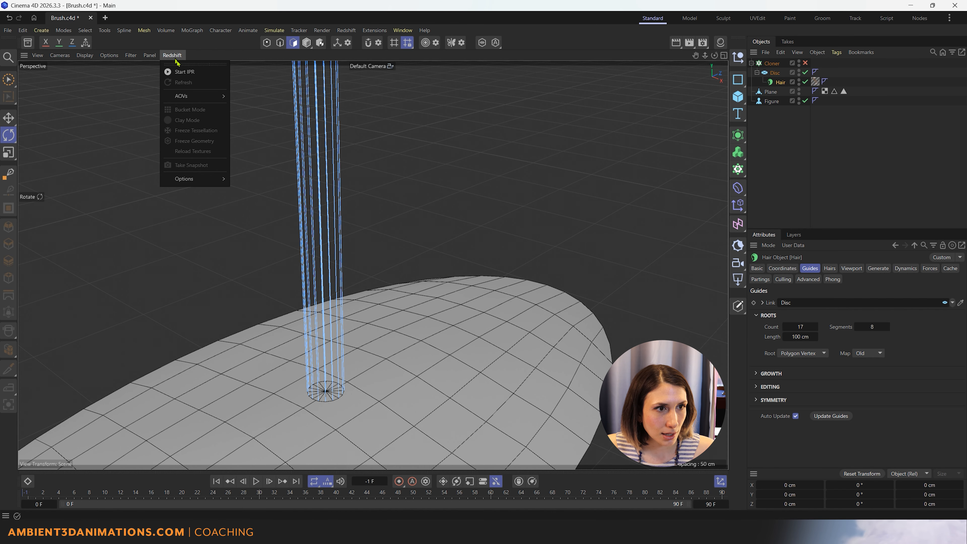
left_click(186, 72)
- Add an RS Sun & Sky object and lower its sky intensity multiplier to 0.077
left_click(737, 246)
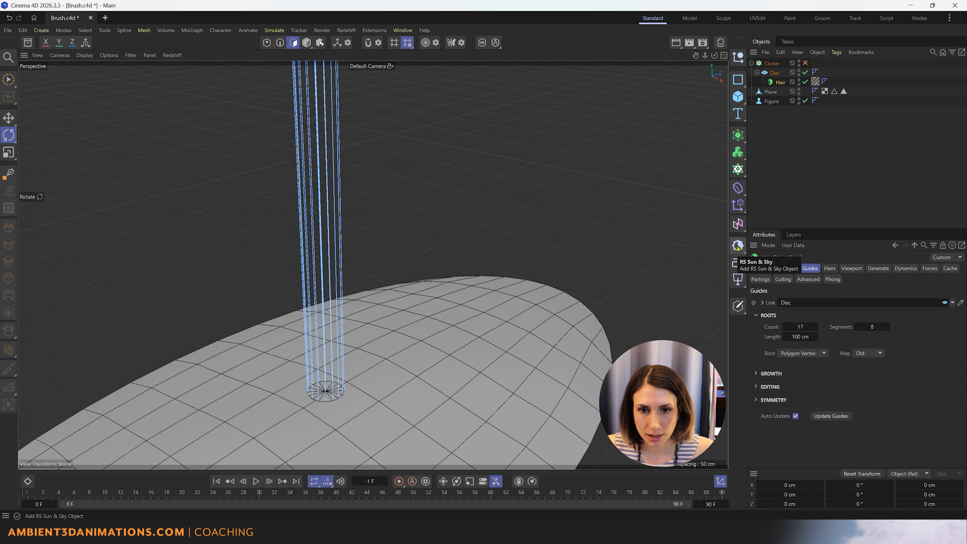
left_click_drag(895, 309, 861, 306)
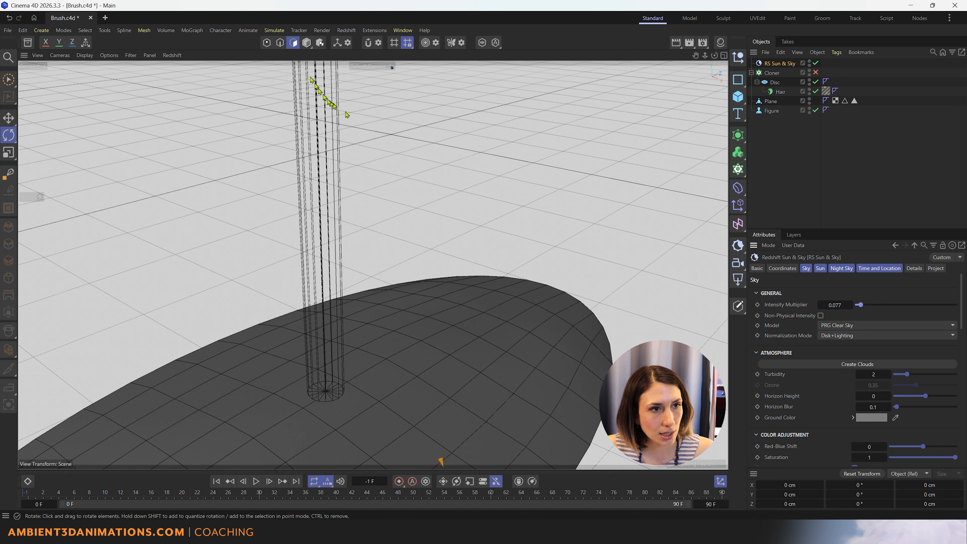
- Preview the lit hair on the disc with Redshift IPR in the viewport, and stop the render
left_click(172, 55)
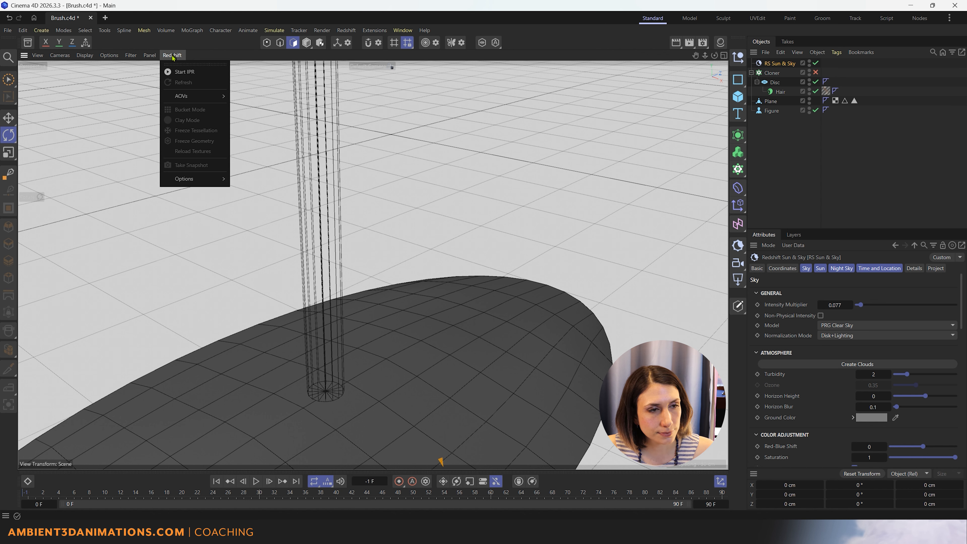
left_click(184, 74)
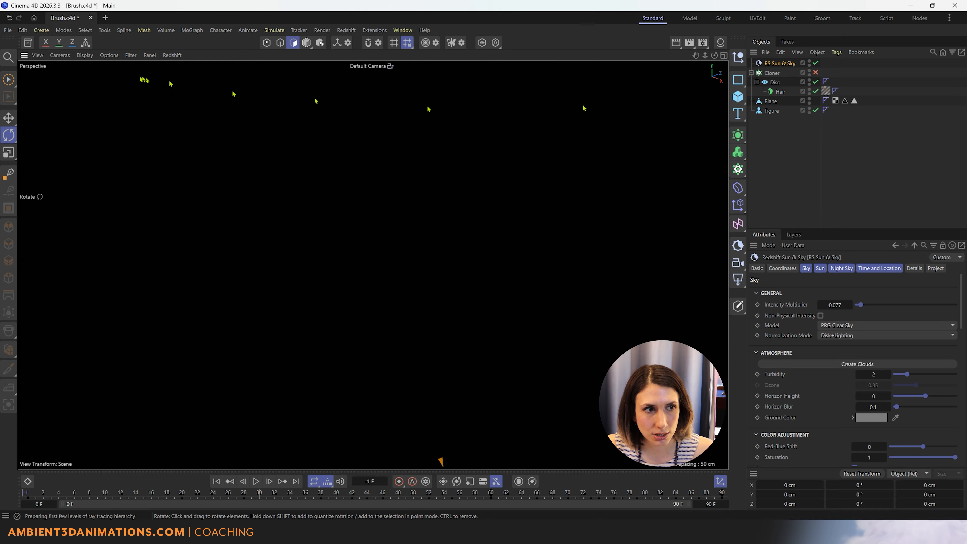
left_click(178, 55)
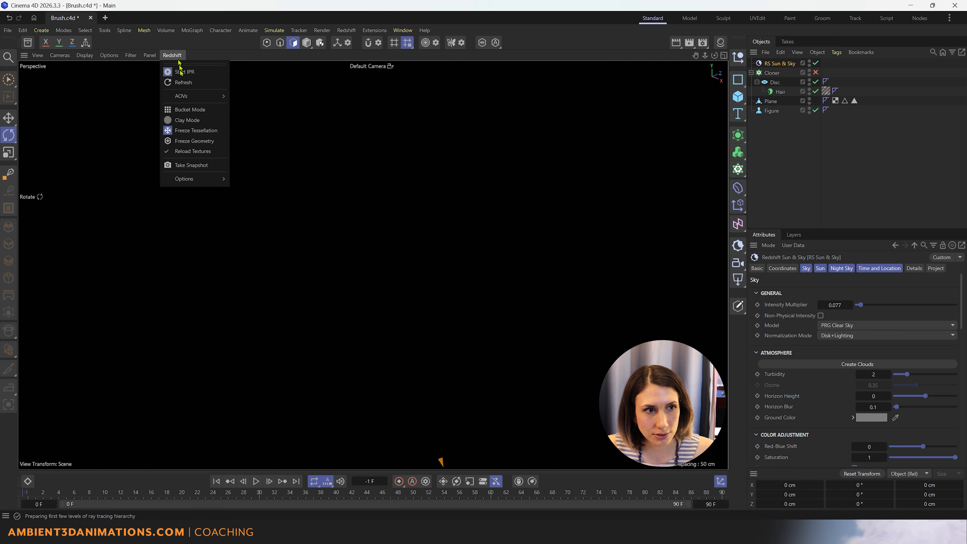
left_click(207, 54)
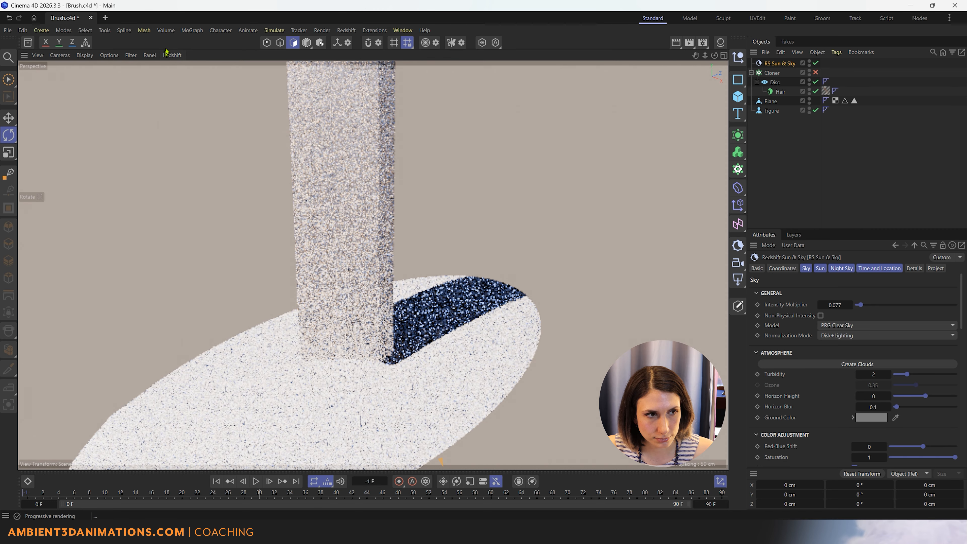
left_click(172, 55)
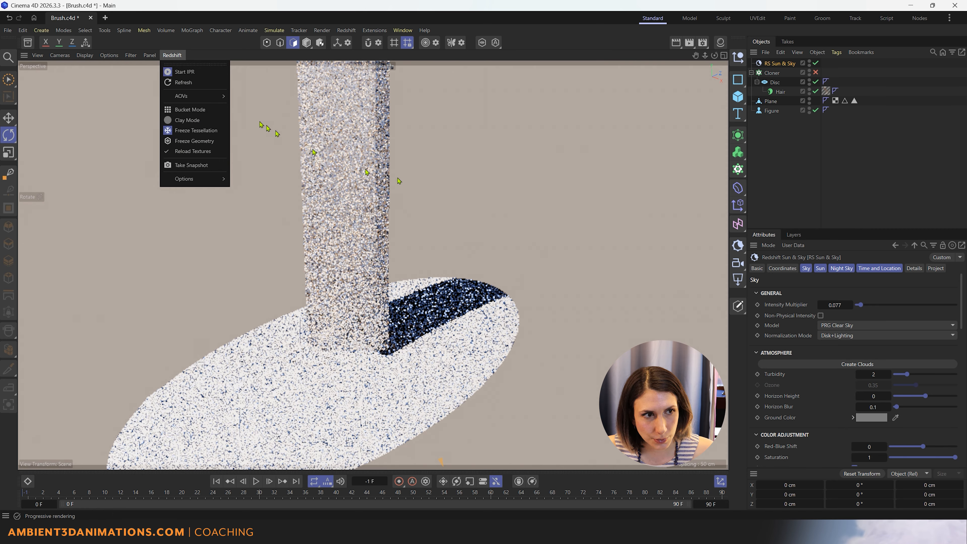
left_click(183, 74)
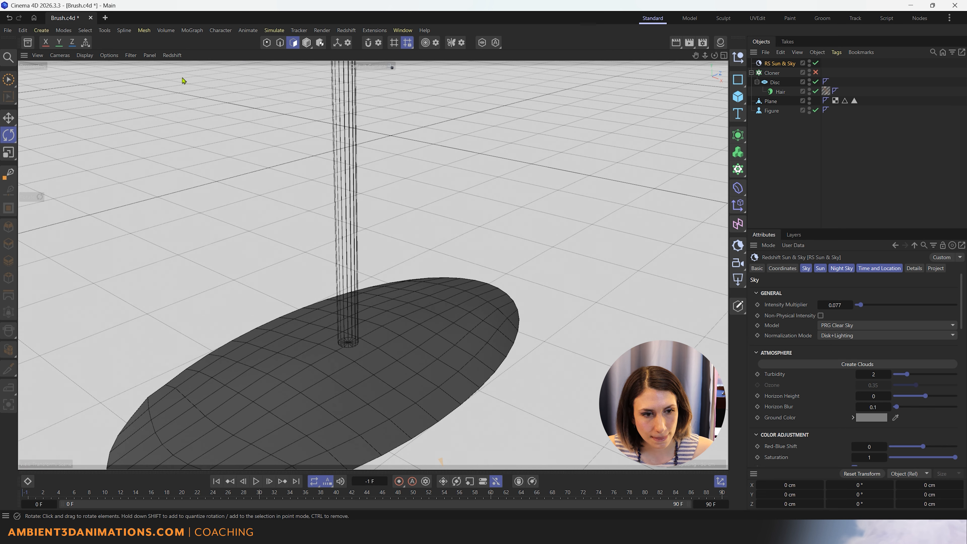
- Set the Hair object's hair count to 17 and its hair segments to 1
left_click(775, 82)
left_click(780, 92)
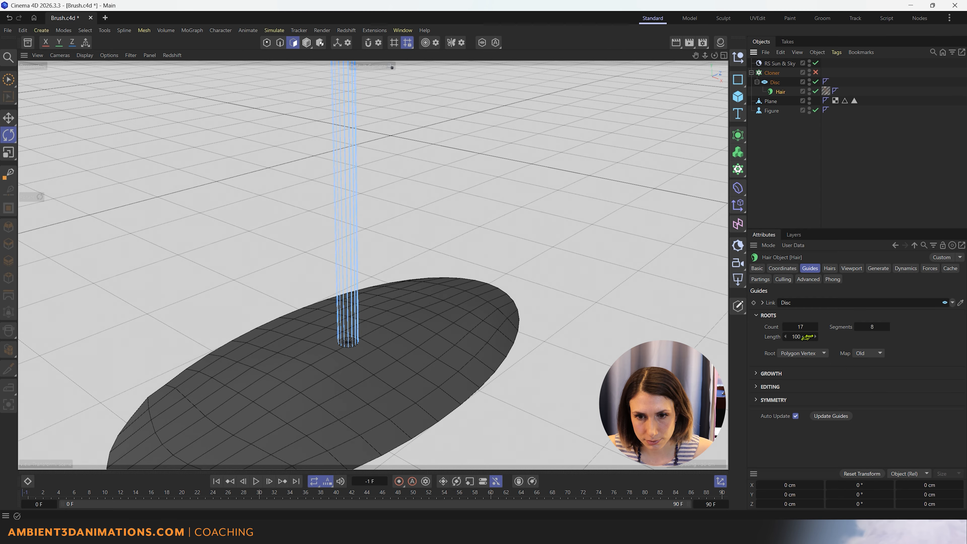
left_click(829, 268)
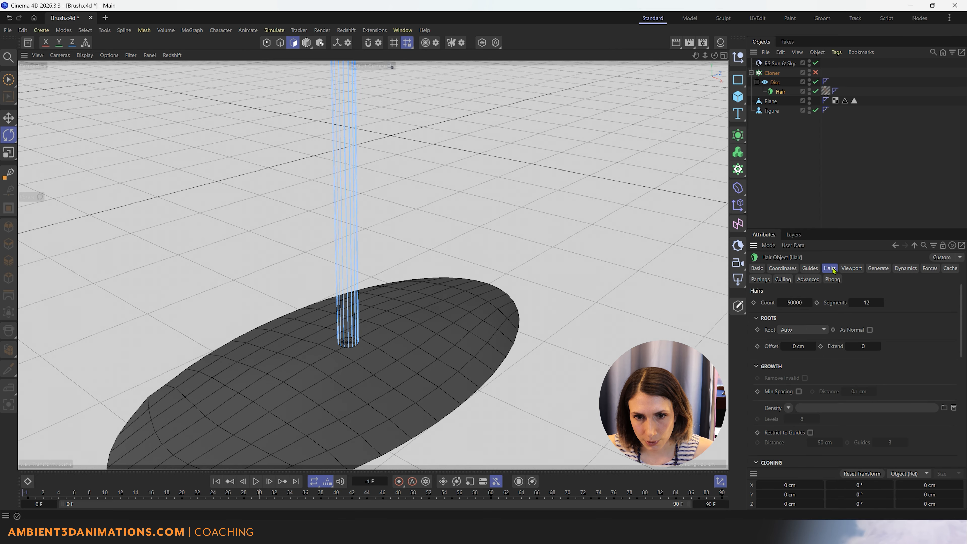
left_click(799, 303)
key("BackSpace")
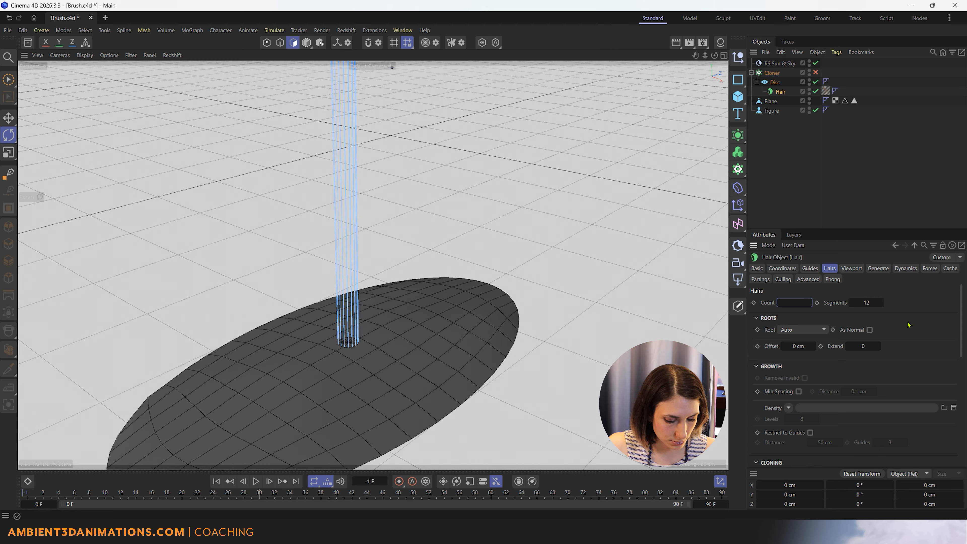
type("17")
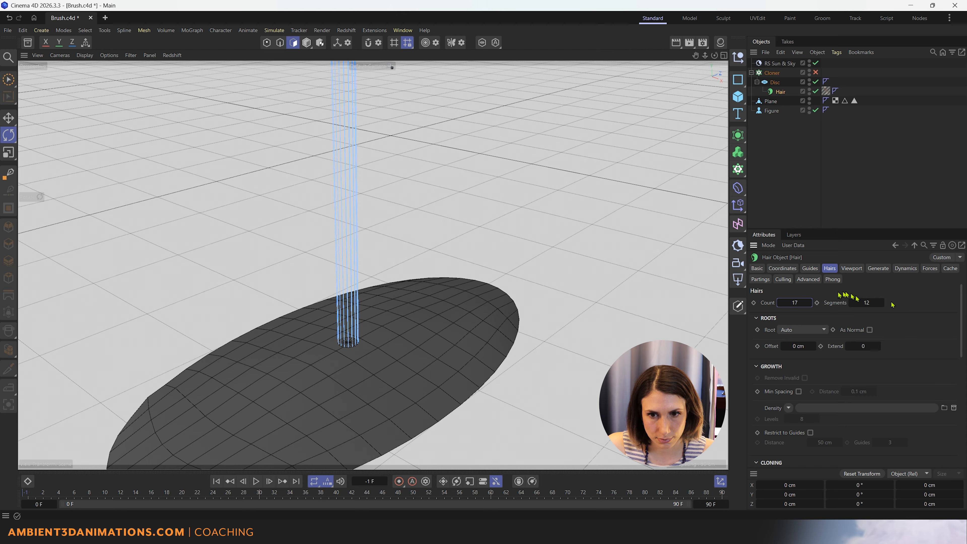
left_click(867, 302)
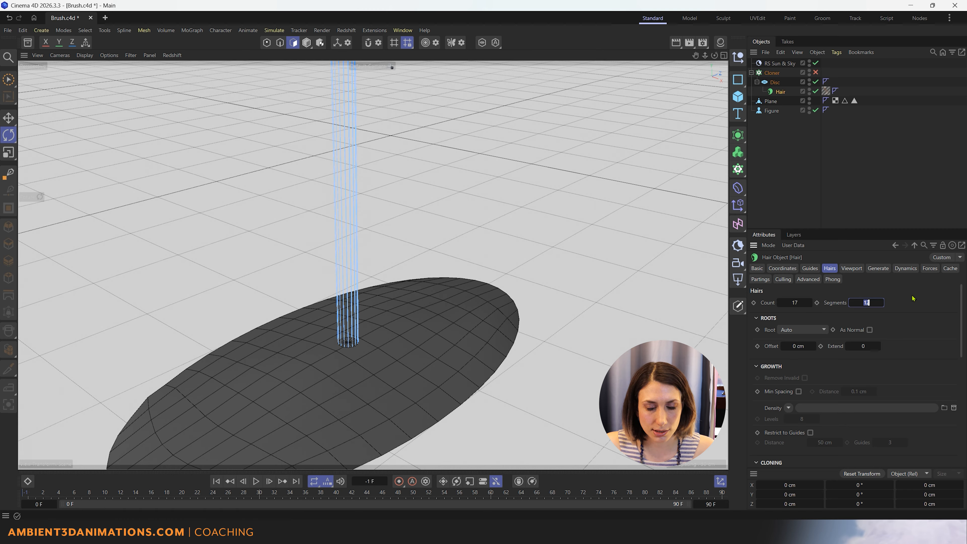
key("BackSpace")
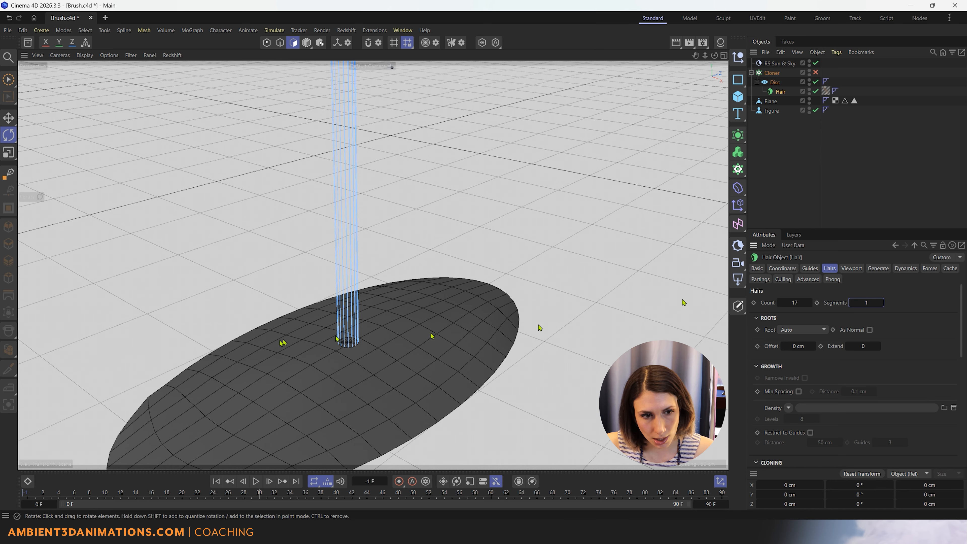
- Set the Hair object's guide segments to 1 and its guide count to 1
scroll(337, 338, "up", 6)
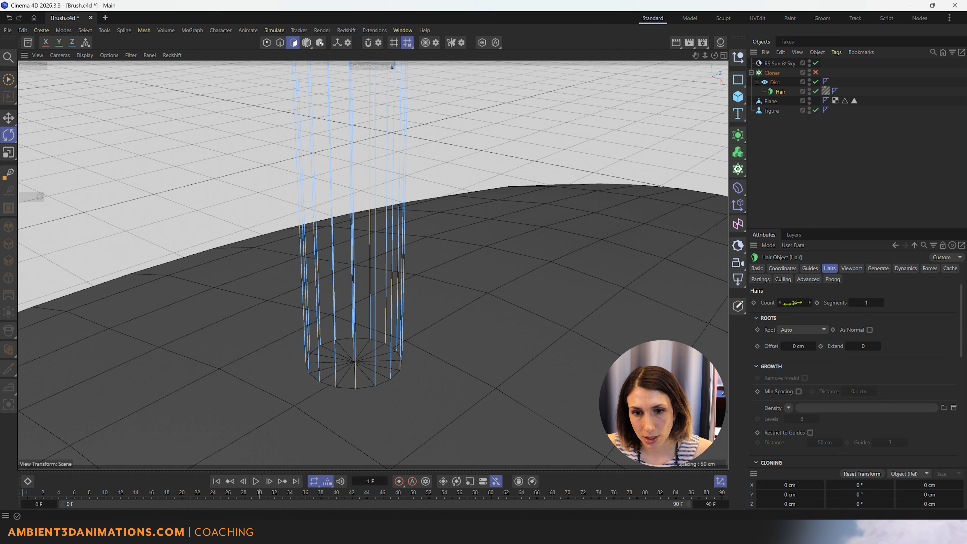
left_click(810, 269)
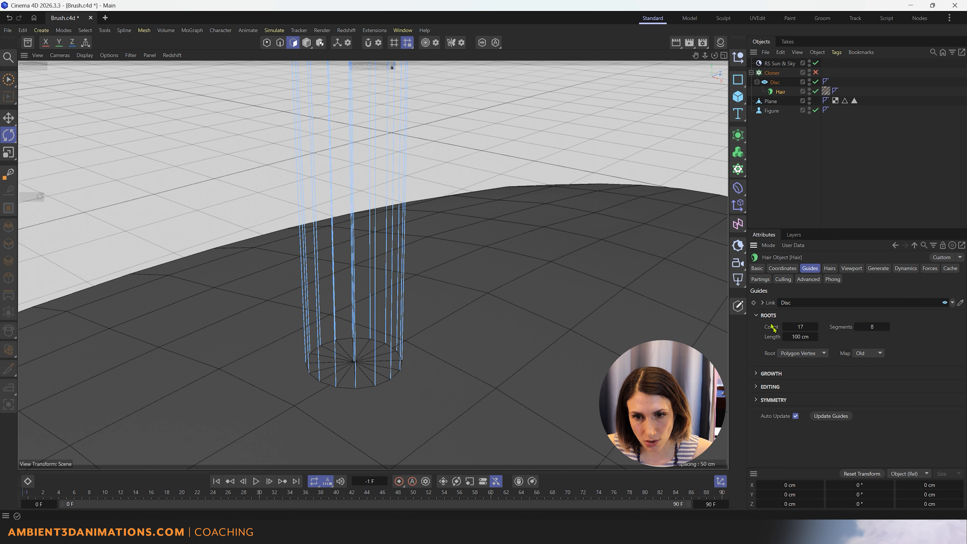
double_click(871, 327)
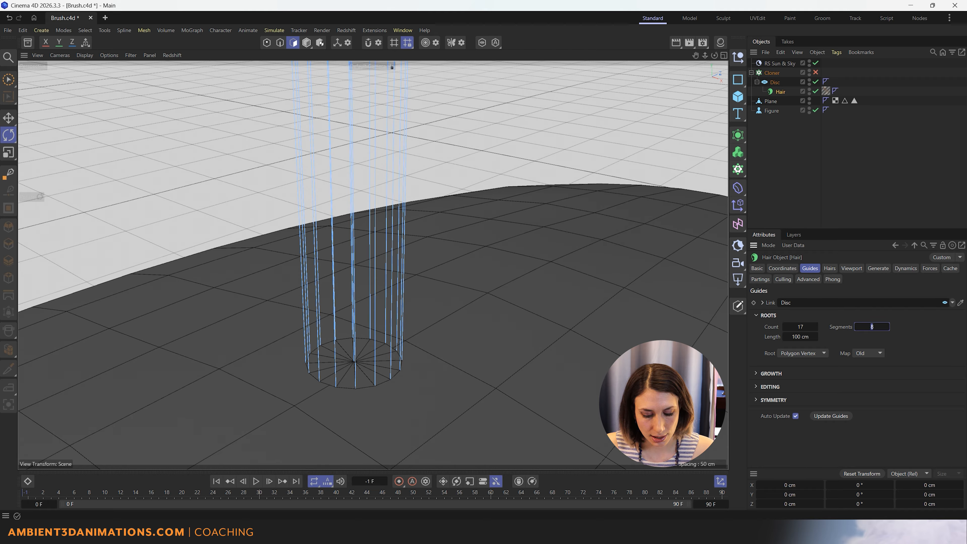
key("BackSpace")
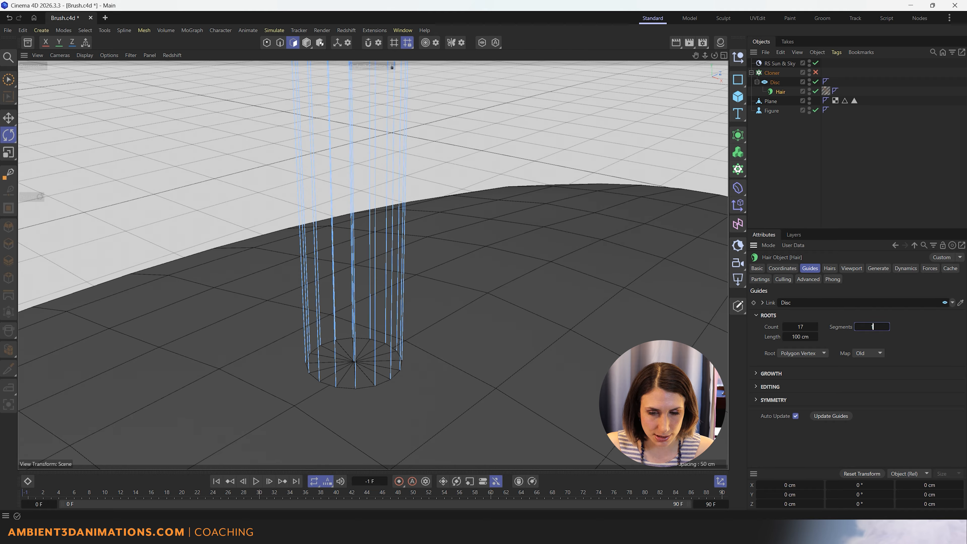
left_click(786, 327)
left_click(785, 327)
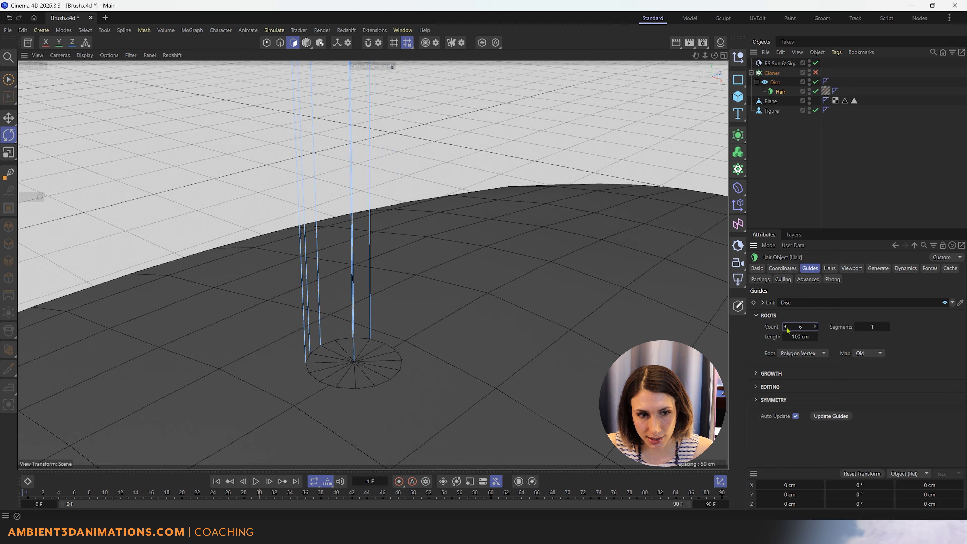
left_click(786, 327)
left_click(785, 327)
left_click(786, 327)
left_click(786, 327)
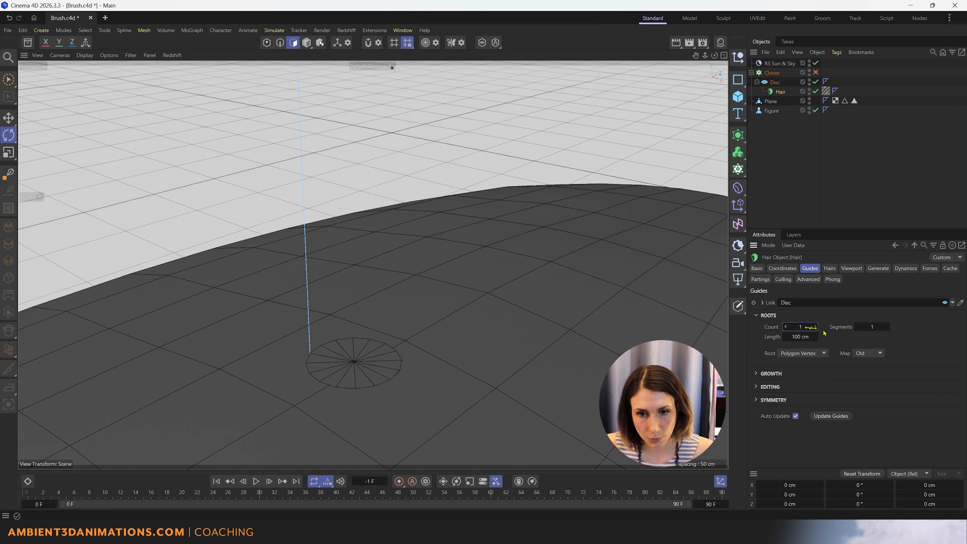
- Shorten the Hair object's guides on the disc, trying a length of 1 cm before settling on 0.6 cm
scroll(486, 385, "down", 3)
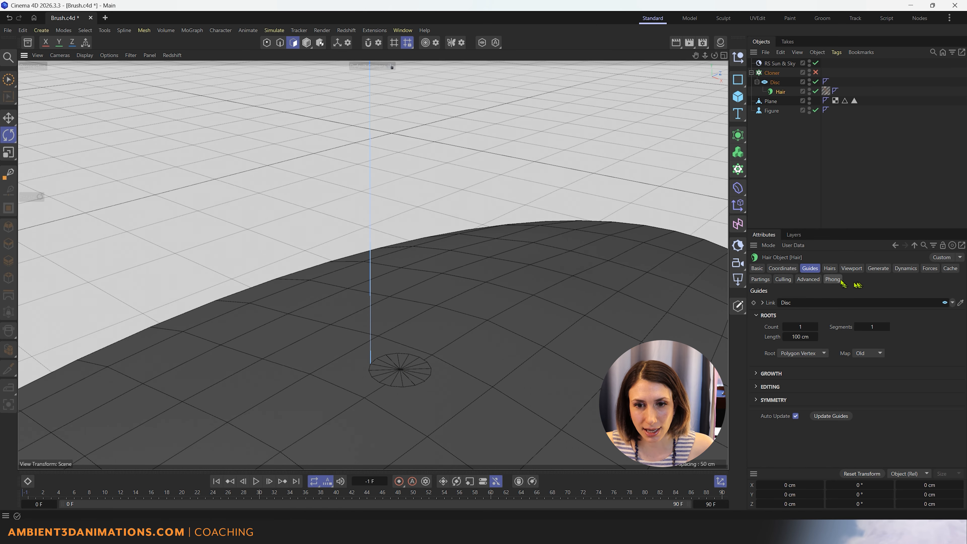
left_click(829, 269)
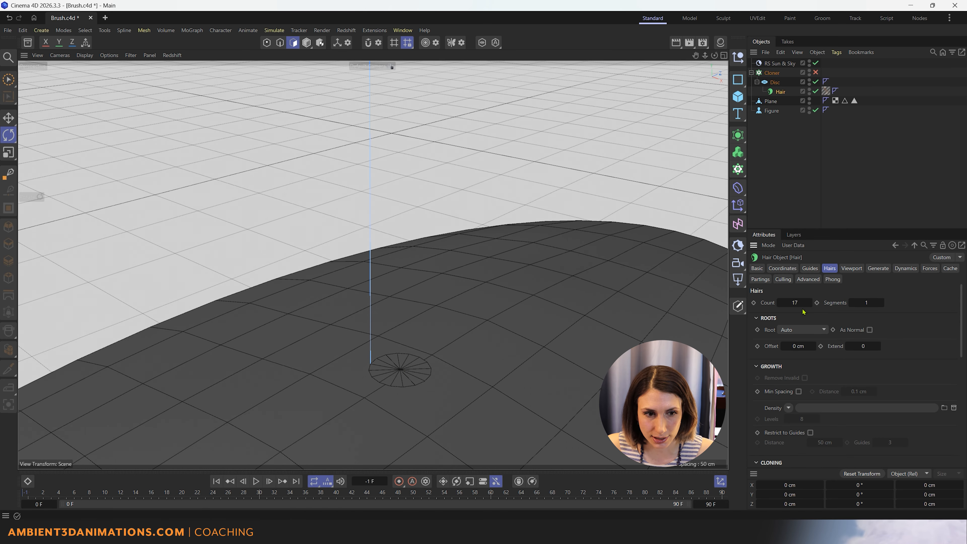
left_click(811, 268)
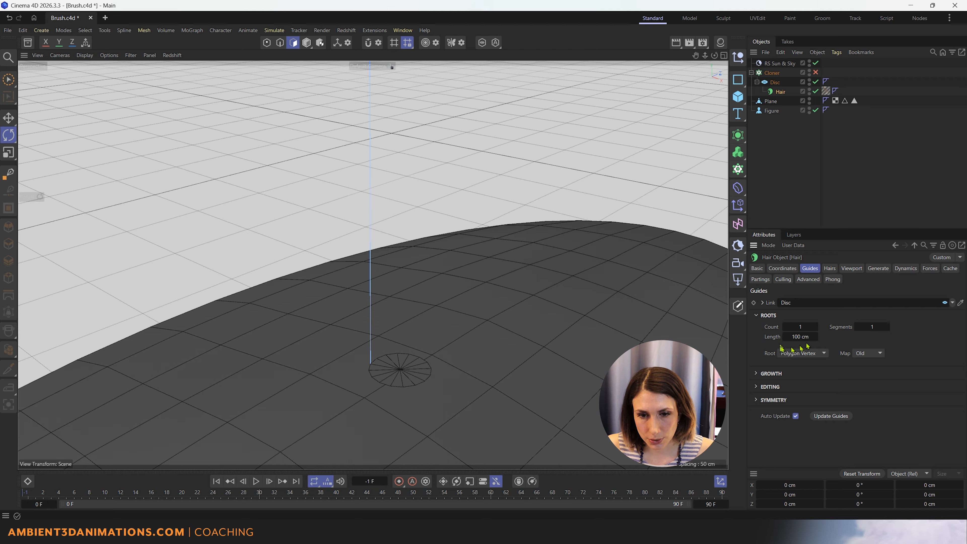
left_click_drag(794, 337, 785, 337)
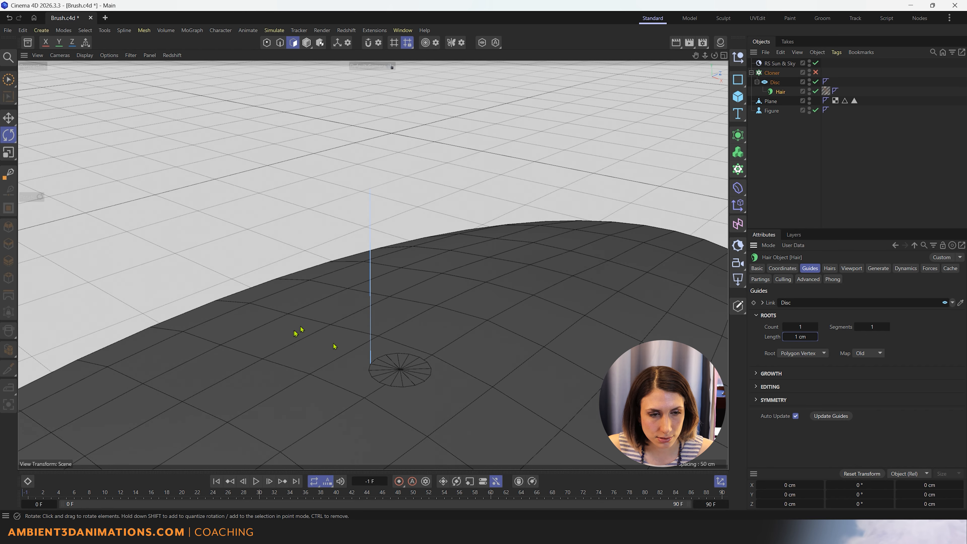
scroll(368, 315, "down", 5)
left_click_drag(389, 330, 460, 304, "alt")
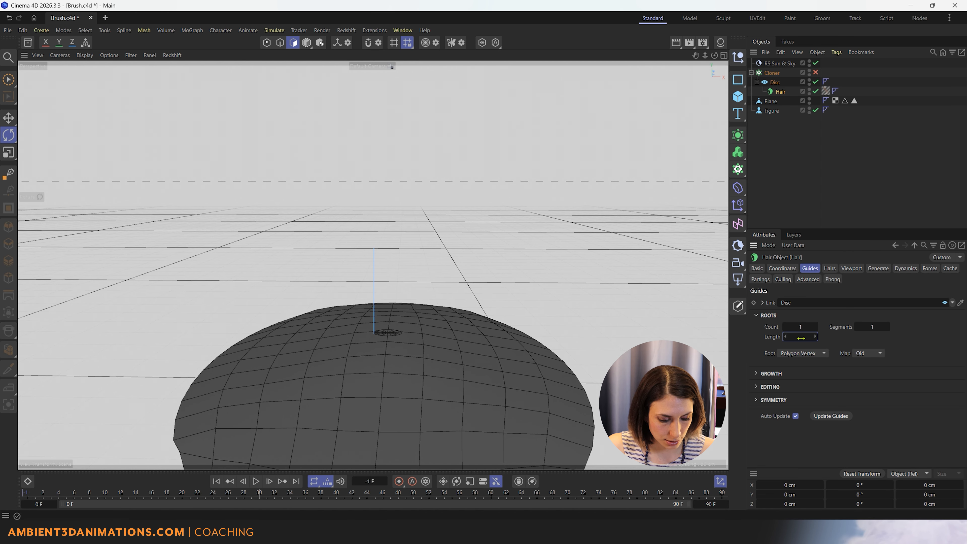
left_click_drag(791, 338, 791, 337)
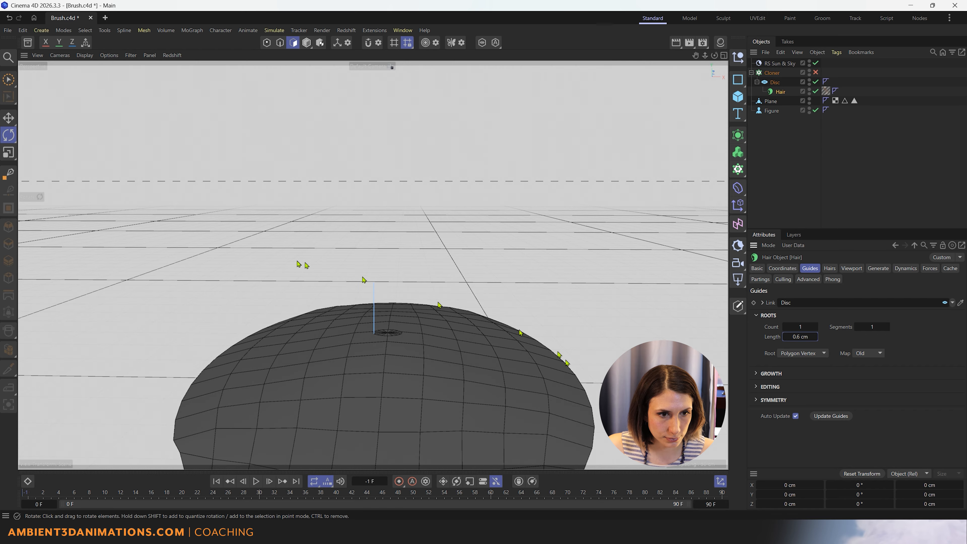
left_click_drag(302, 265, 367, 317, "alt")
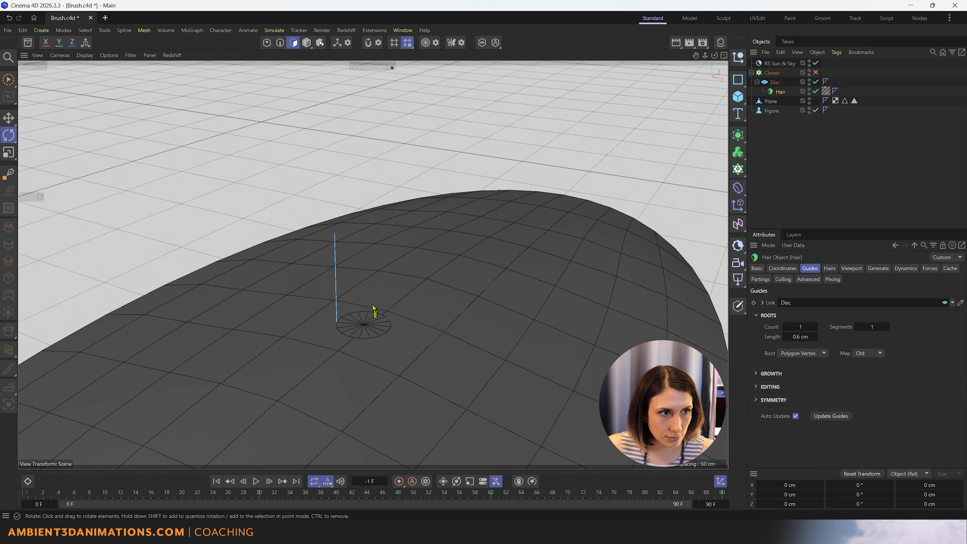
- Save the scene and preview the shortened hair with Redshift IPR in the viewport, inspecting it from the side and close up
left_click(8, 30)
left_click(32, 147)
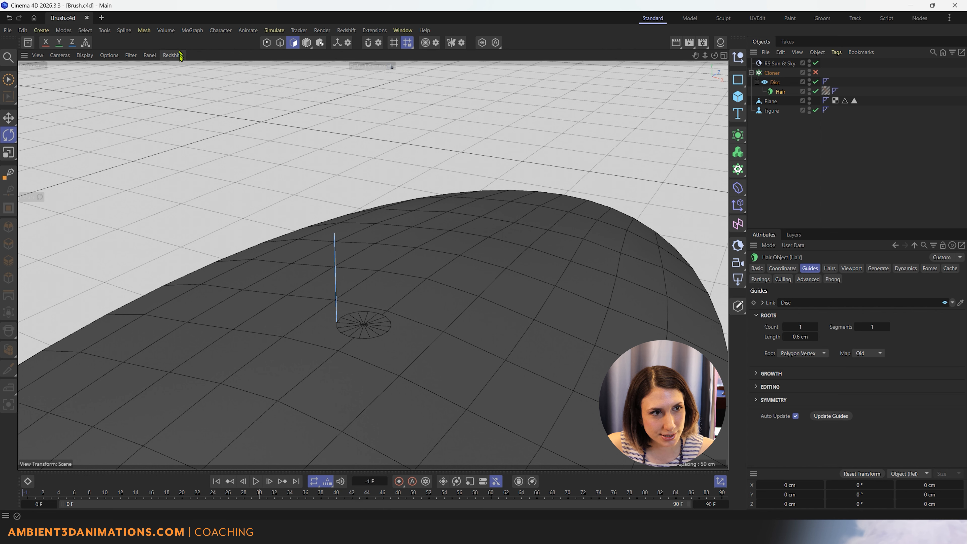
left_click(172, 55)
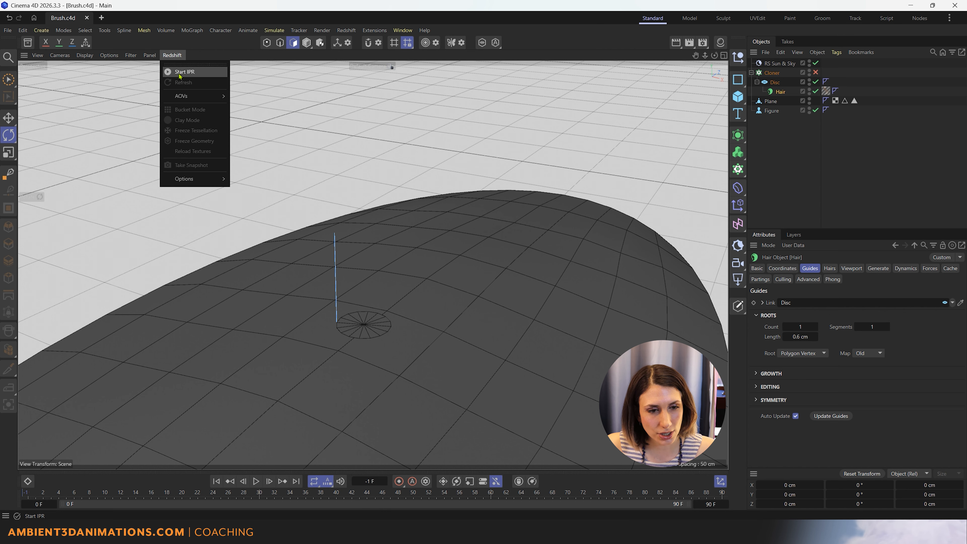
left_click(180, 73)
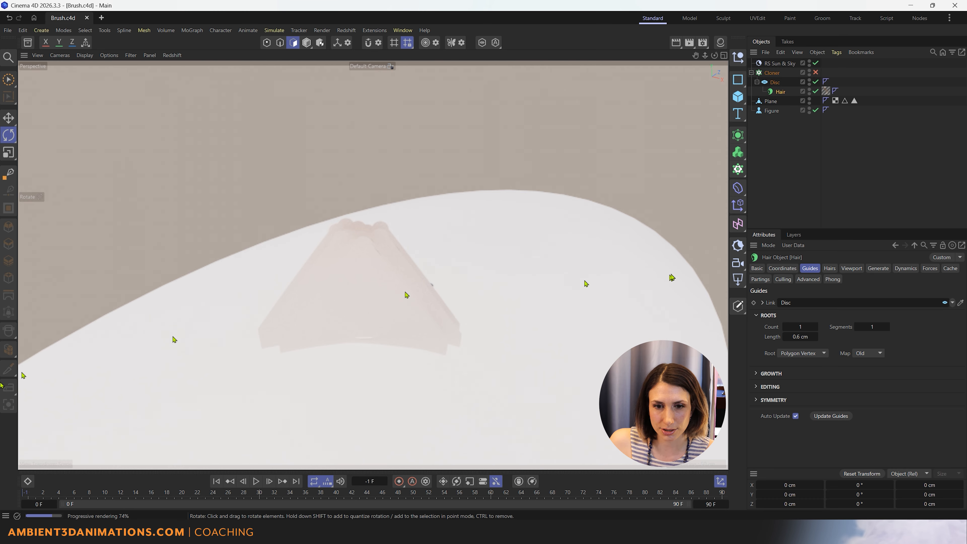
scroll(550, 294, "down", 5)
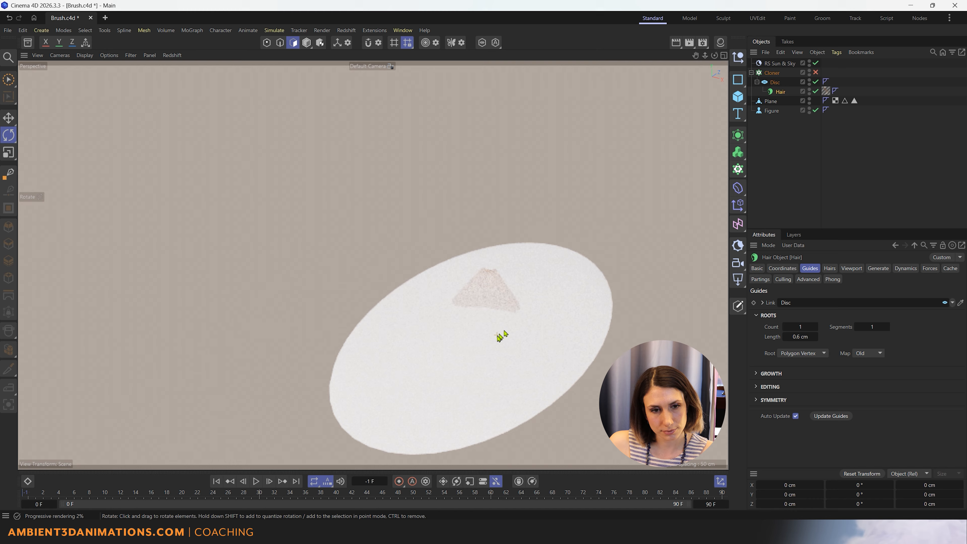
left_click_drag(503, 335, 471, 291, "alt")
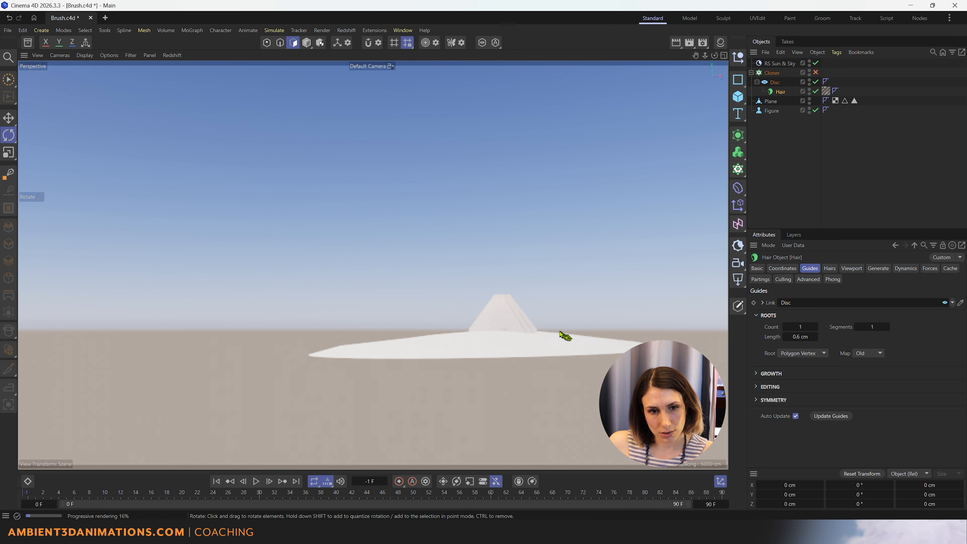
scroll(541, 329, "up", 5)
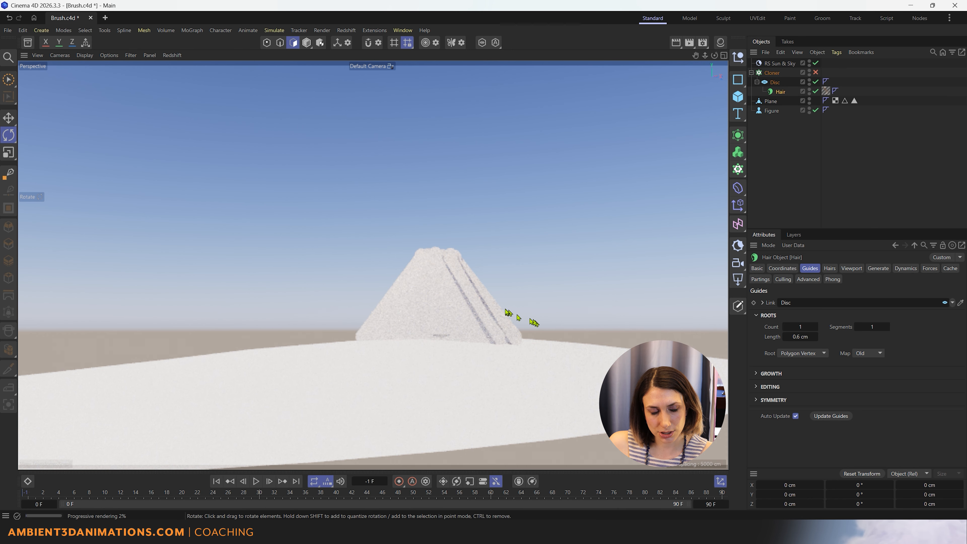
scroll(445, 298, "up", 3)
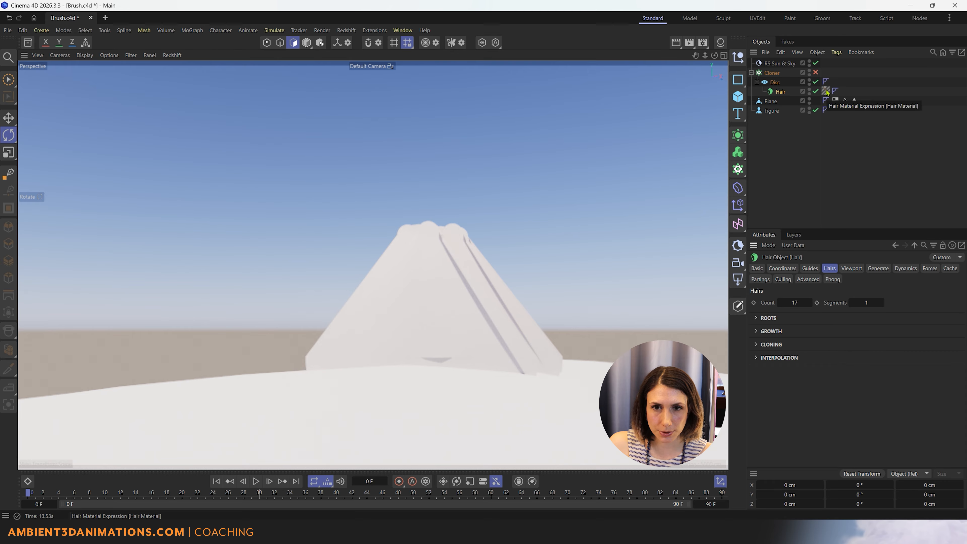
- Set the Hair Material's root thickness and tip thickness both to 0.05 cm
left_click(826, 92)
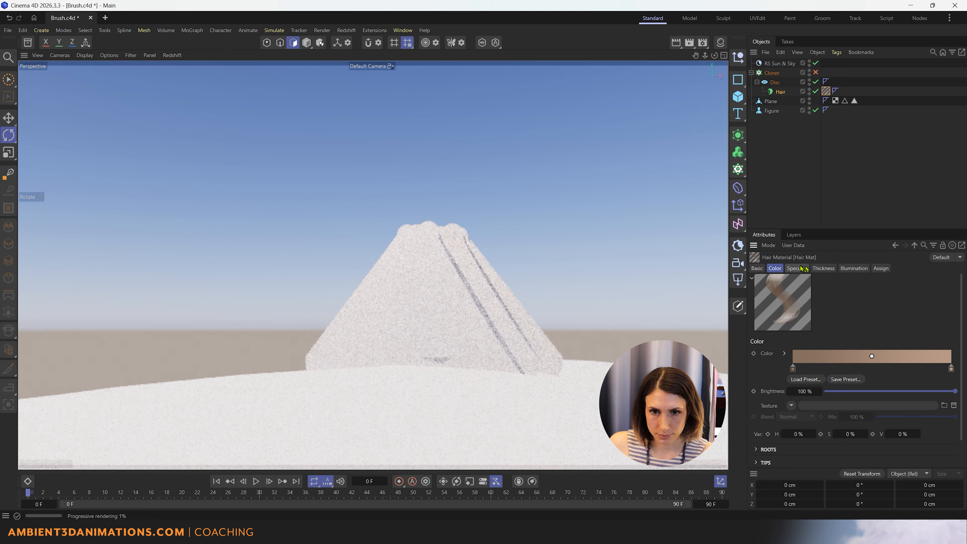
left_click(824, 269)
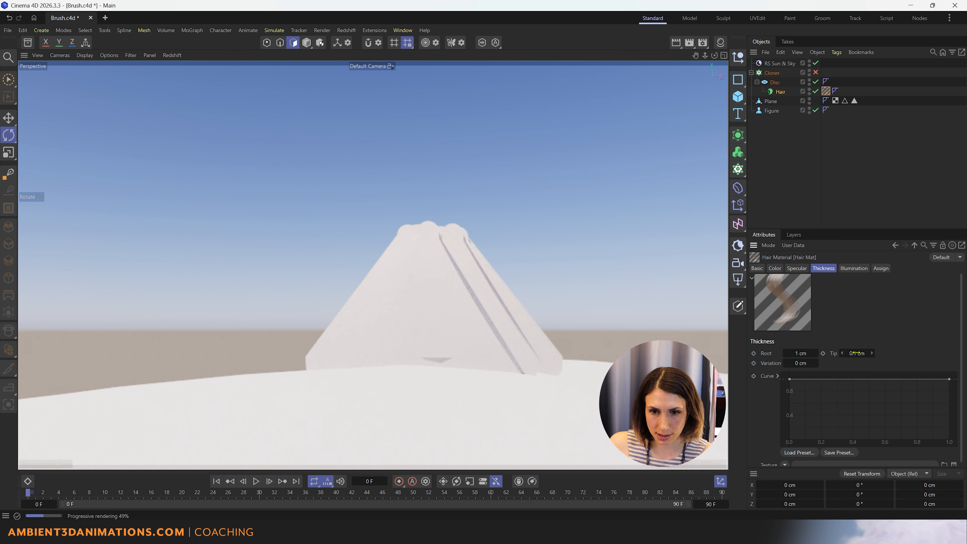
left_click(817, 354)
key("BackSpace")
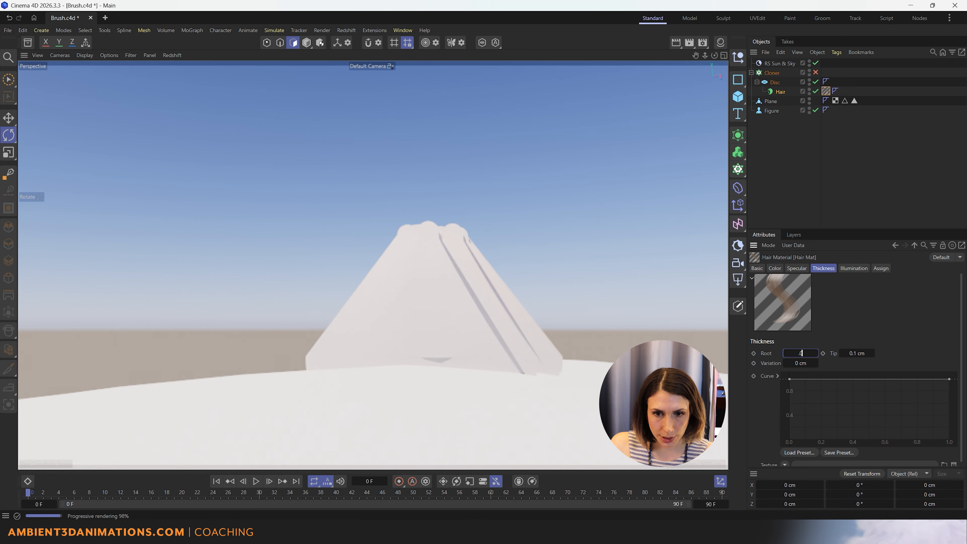
type(".05")
key("Return")
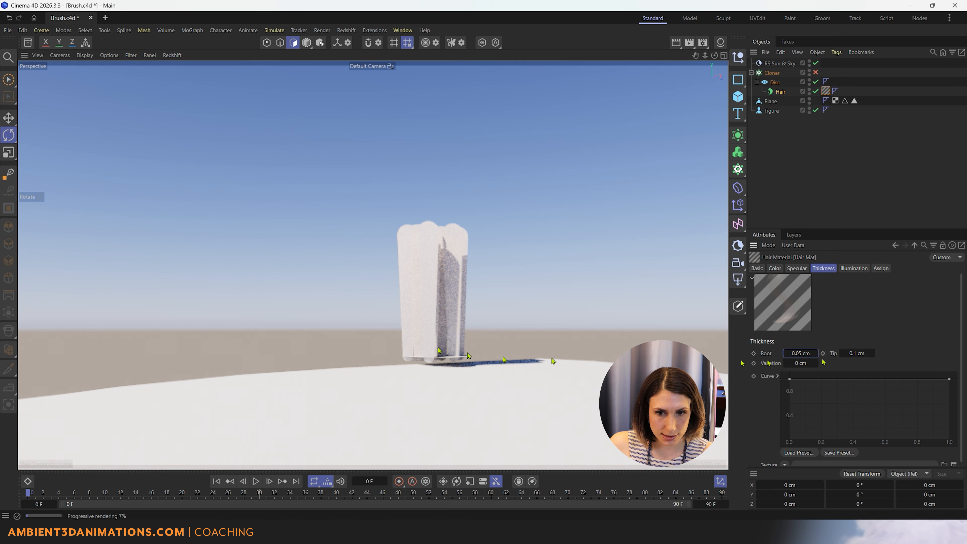
double_click(855, 353)
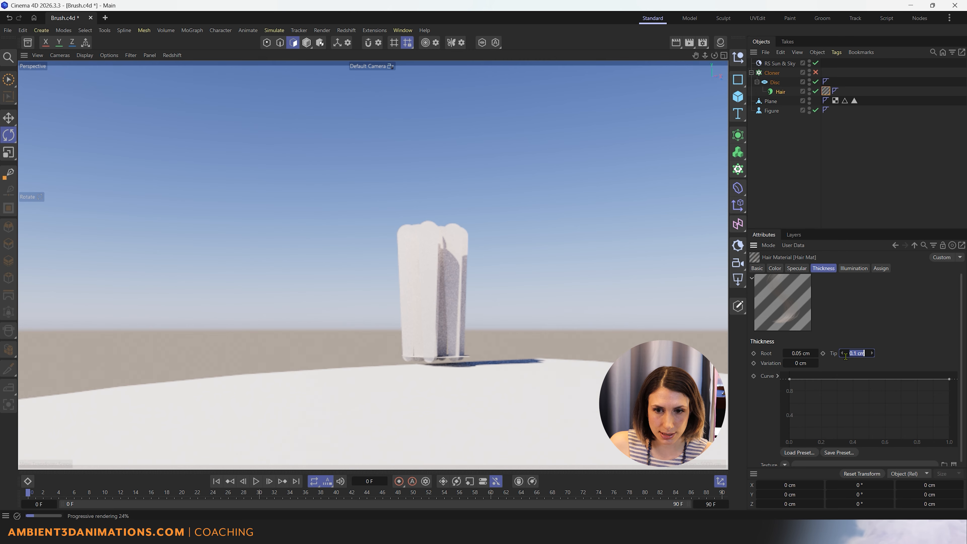
key("BackSpace")
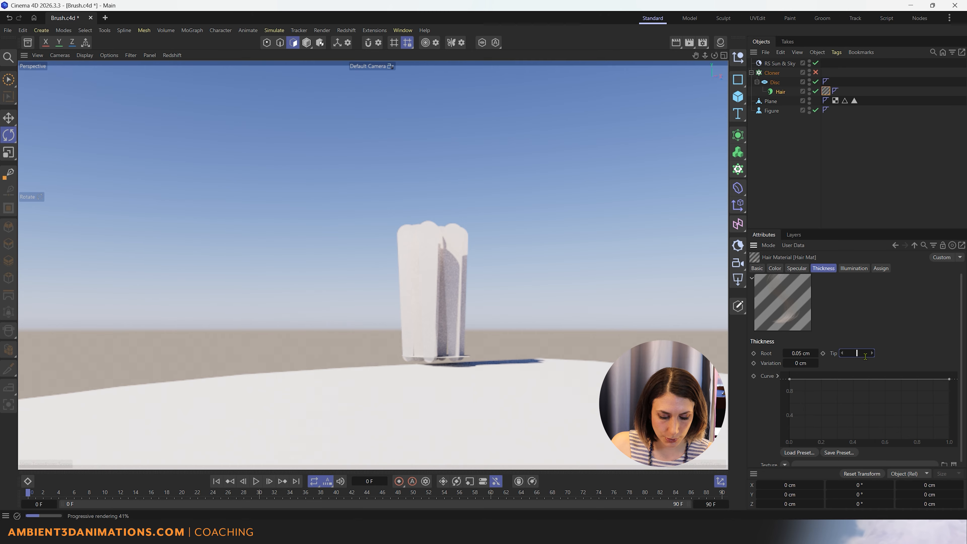
key("Return")
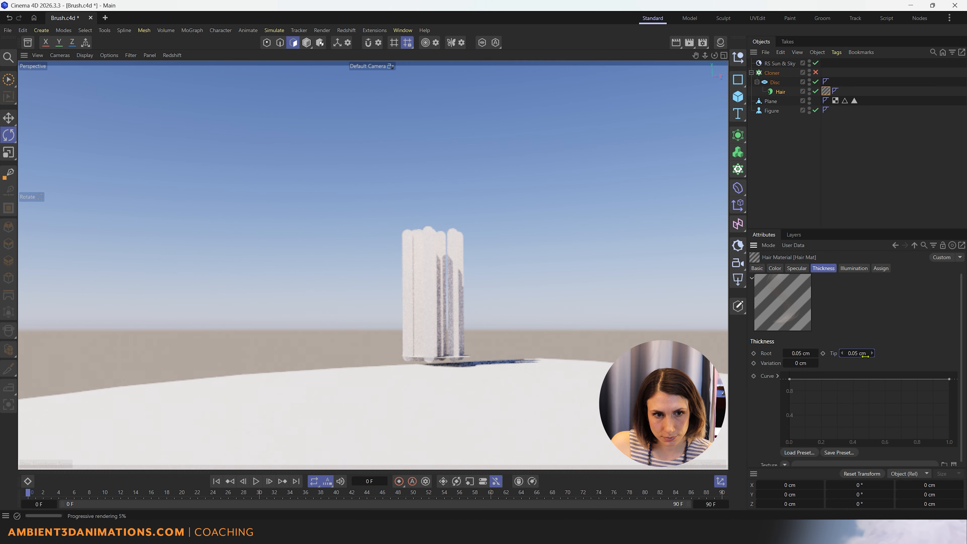
- Thin the bristles by setting the Hair Material's root and tip thickness to 0.01 cm each
mouse_move(542, 290)
left_mouse_down("alt")
mouse_move(546, 341)
mouse_move(482, 236)
mouse_move(458, 379)
left_mouse_up("alt")
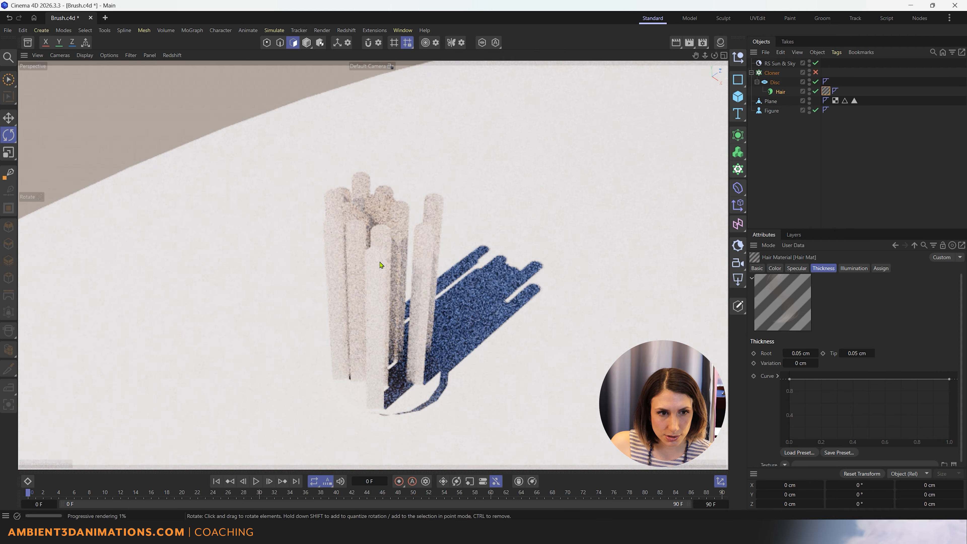
left_click(799, 353)
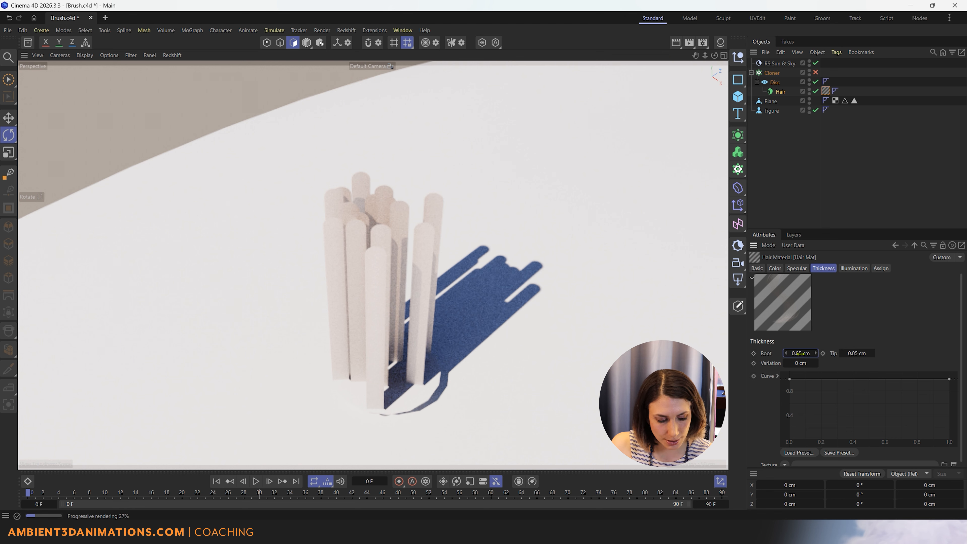
left_click(864, 353)
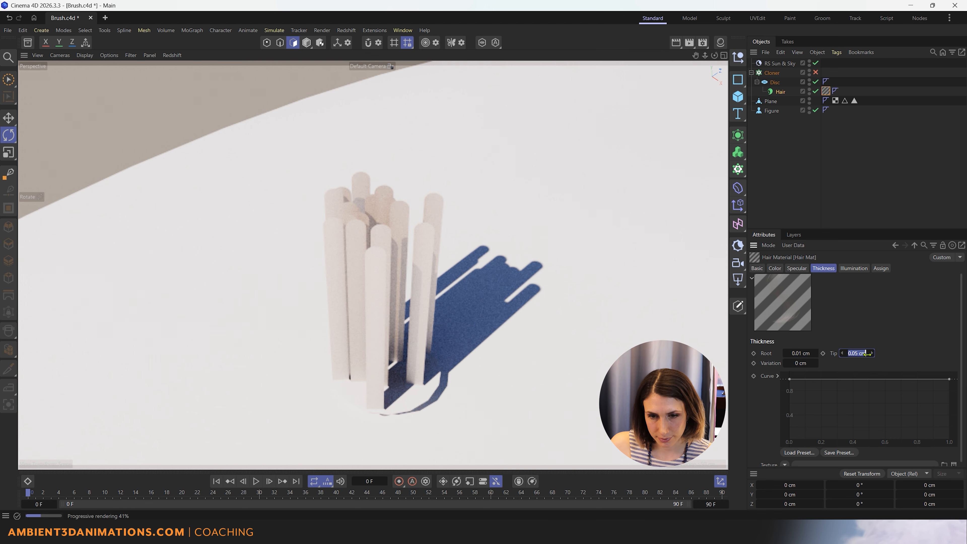
key("BackSpace")
type("0.01")
key("Return")
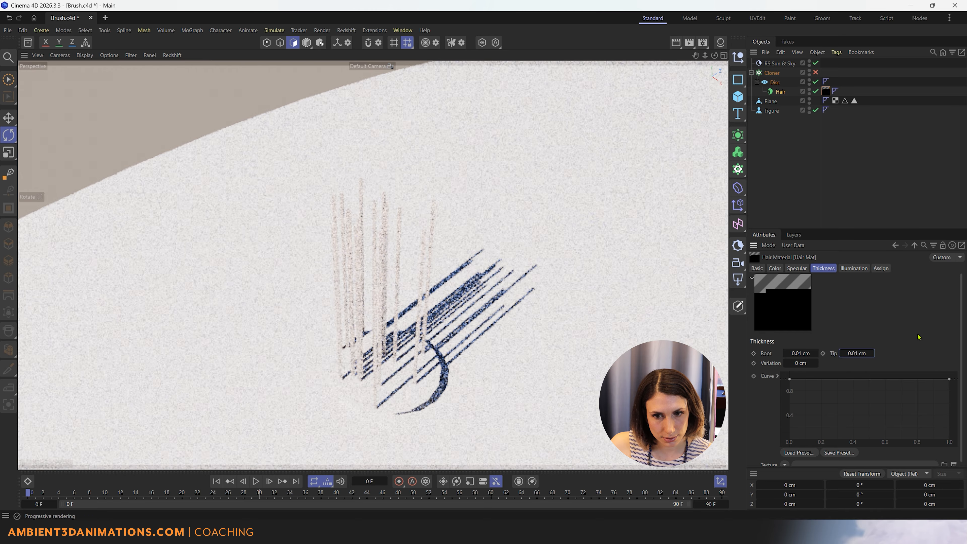
- Inspect the thin bristles in the render from the side and set the Hair object's hair count to 20
left_click_drag(680, 332, 385, 330, "alt")
scroll(386, 330, "down", 5)
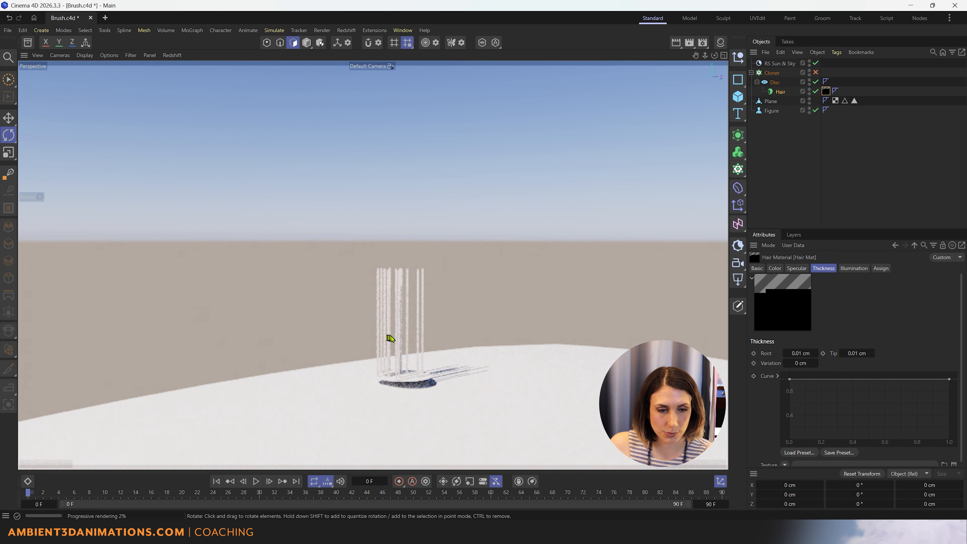
scroll(394, 343, "up", 5)
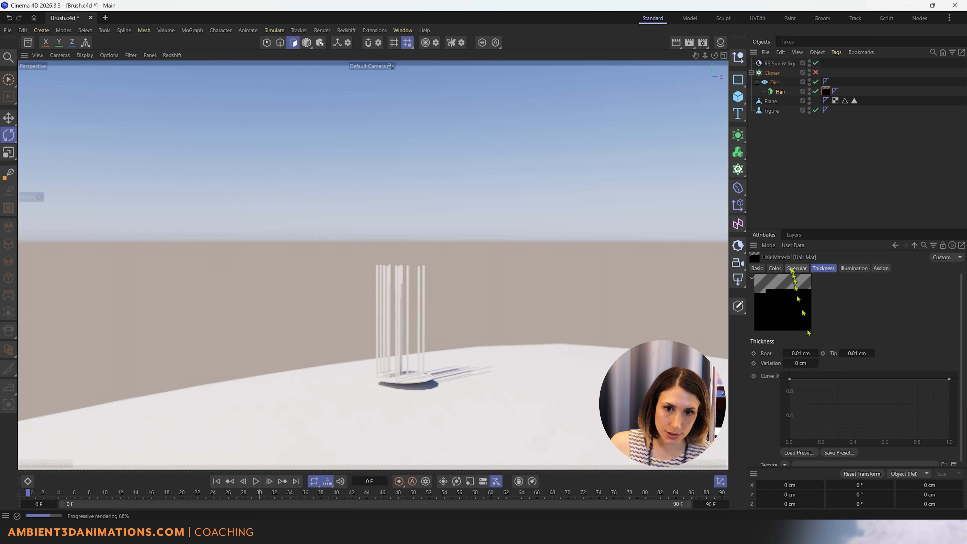
left_click(778, 95)
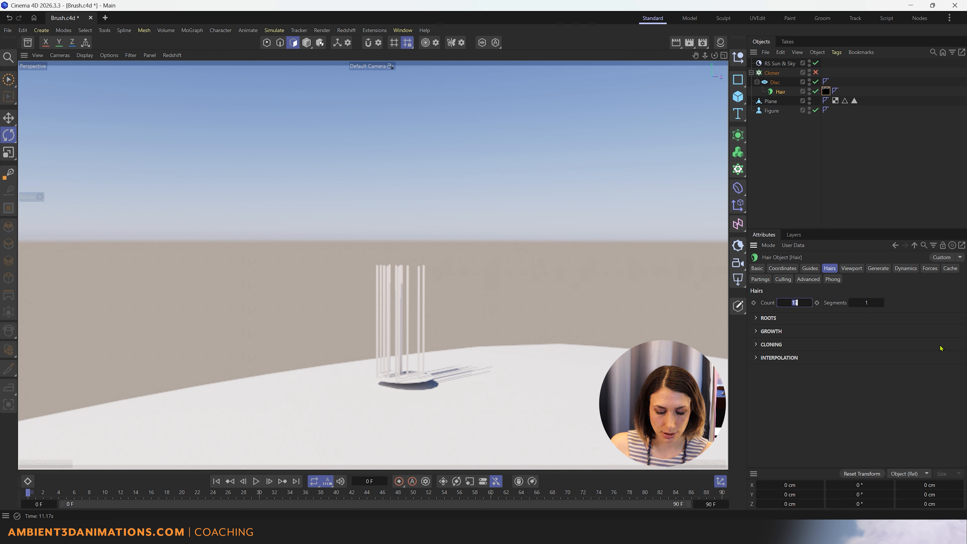
type("0")
key("Return")
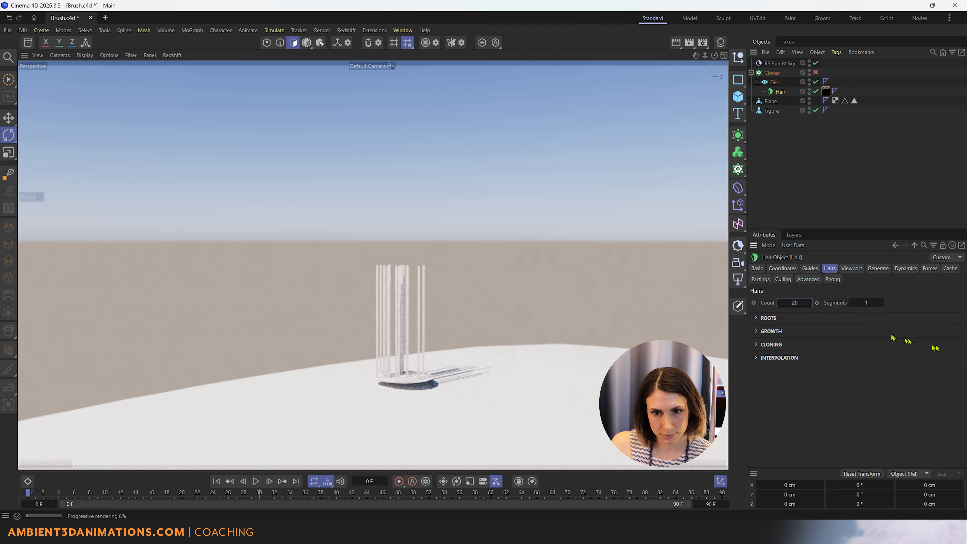
- Raise the Hair object's hair count to 103 and check the denser bristle tuft from the side and from farther away
left_click(809, 303)
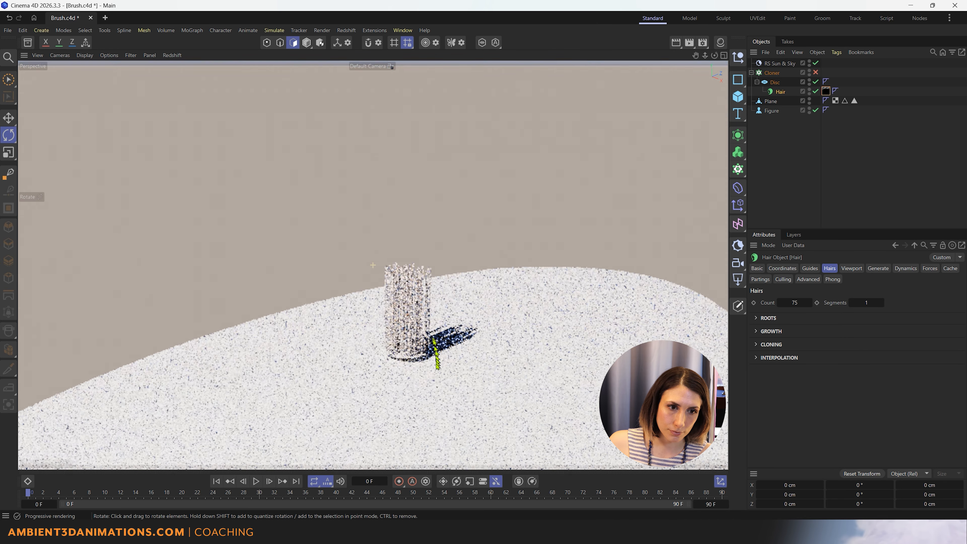
mouse_move(434, 339)
left_mouse_down("alt")
mouse_move(440, 440)
mouse_move(419, 450)
mouse_move(360, 443)
mouse_move(352, 420)
mouse_move(362, 371)
mouse_move(406, 329)
mouse_move(444, 339)
left_mouse_up("alt")
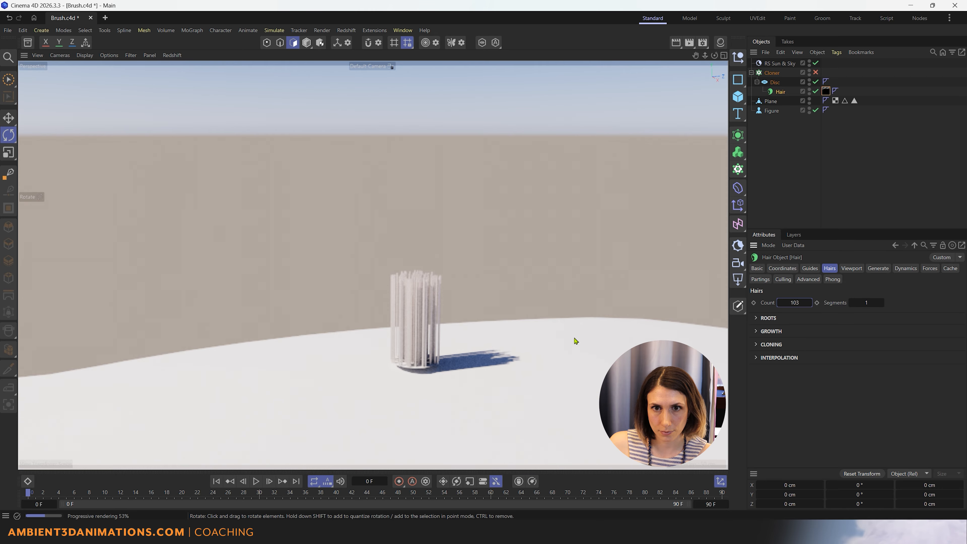
left_click_drag(576, 339, 505, 389, "alt")
scroll(506, 391, "down", 5)
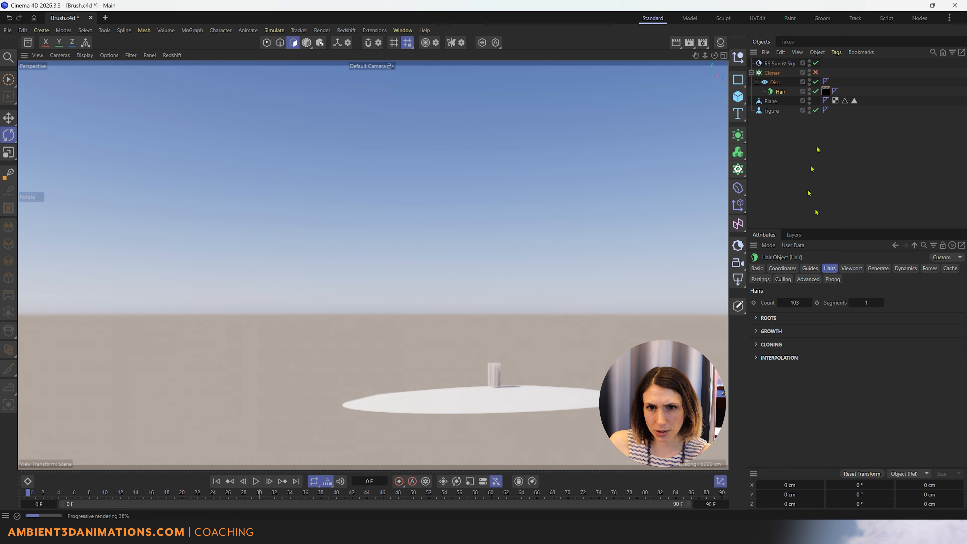
- Review the Hair Material's thickness, specular and color settings and enable its Clump property
left_click(826, 92)
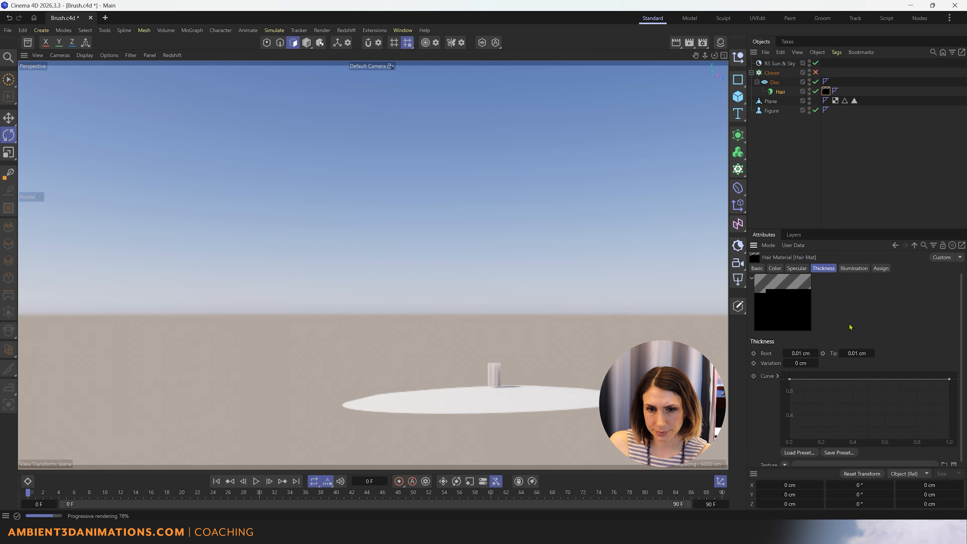
scroll(848, 314, "down", 1)
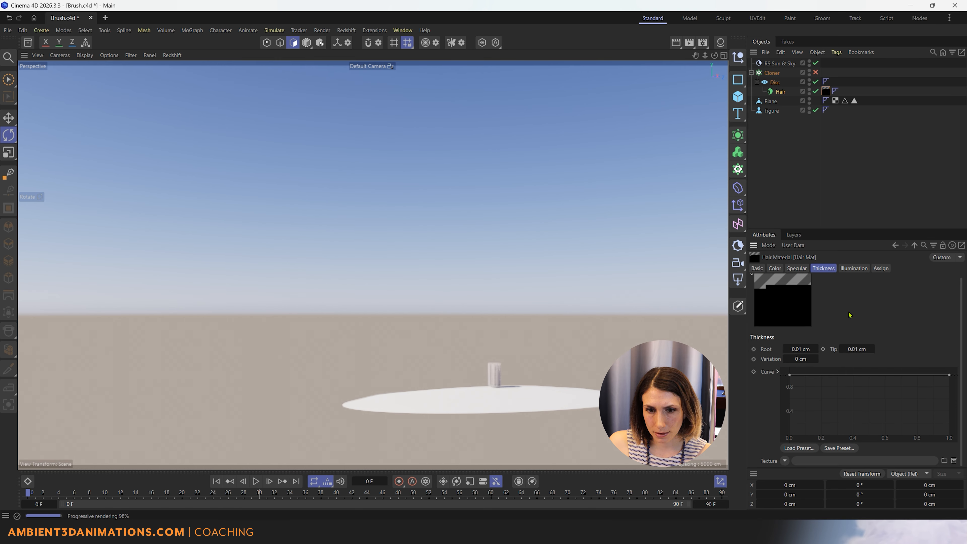
scroll(769, 396, "up", 1)
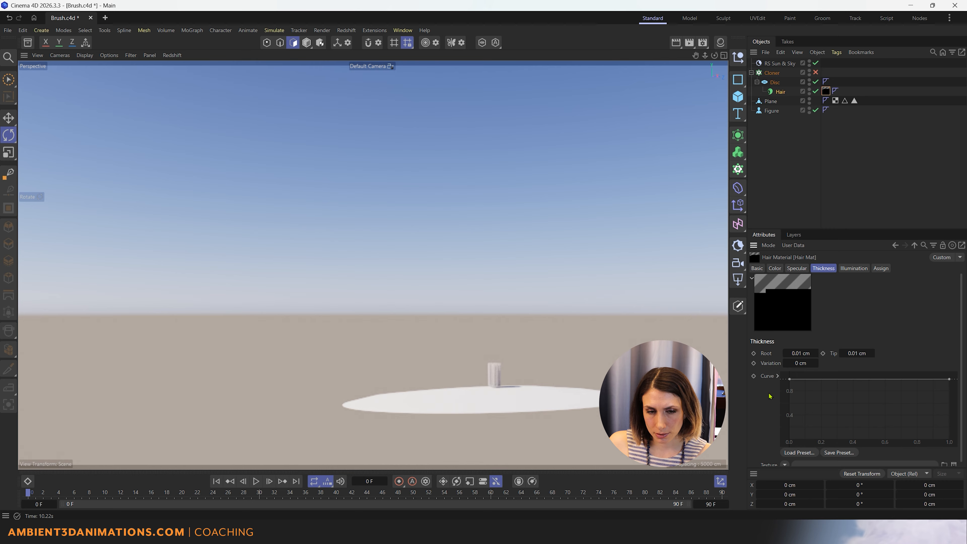
scroll(769, 396, "down", 1)
scroll(769, 396, "up", 1)
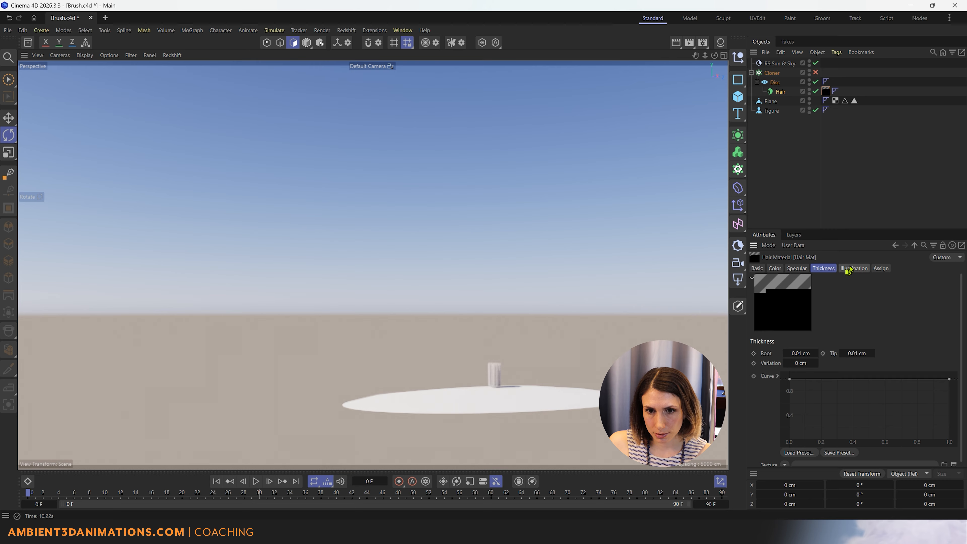
left_click(796, 268)
left_click(775, 268)
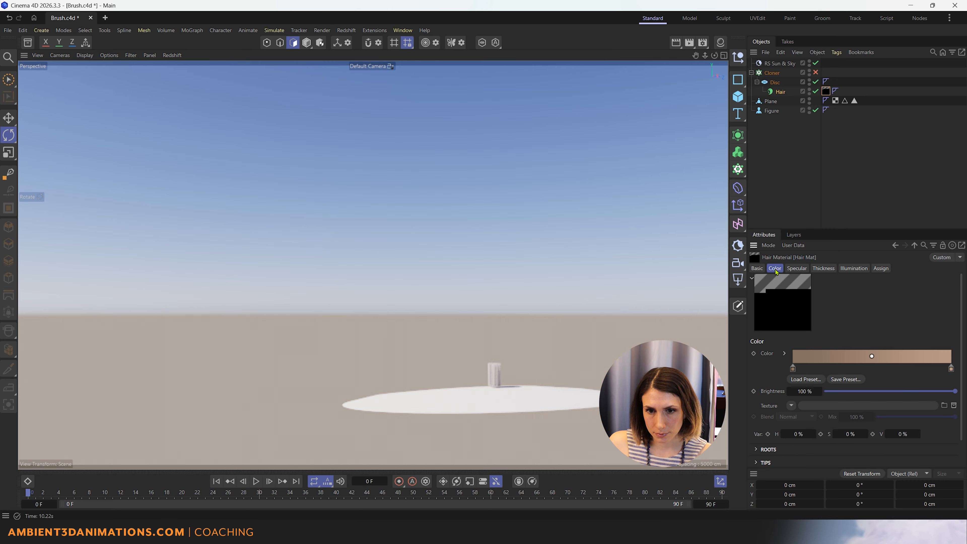
left_click(756, 268)
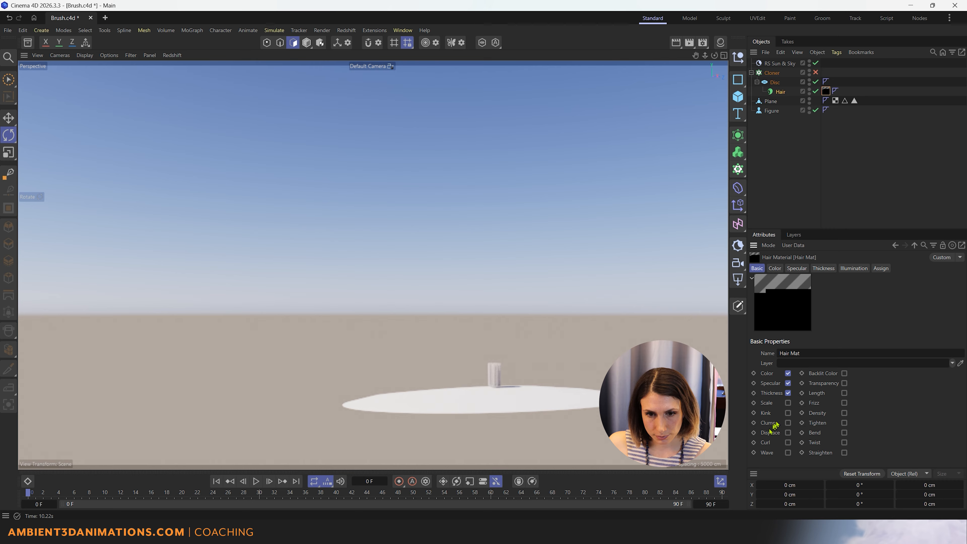
left_click(788, 422)
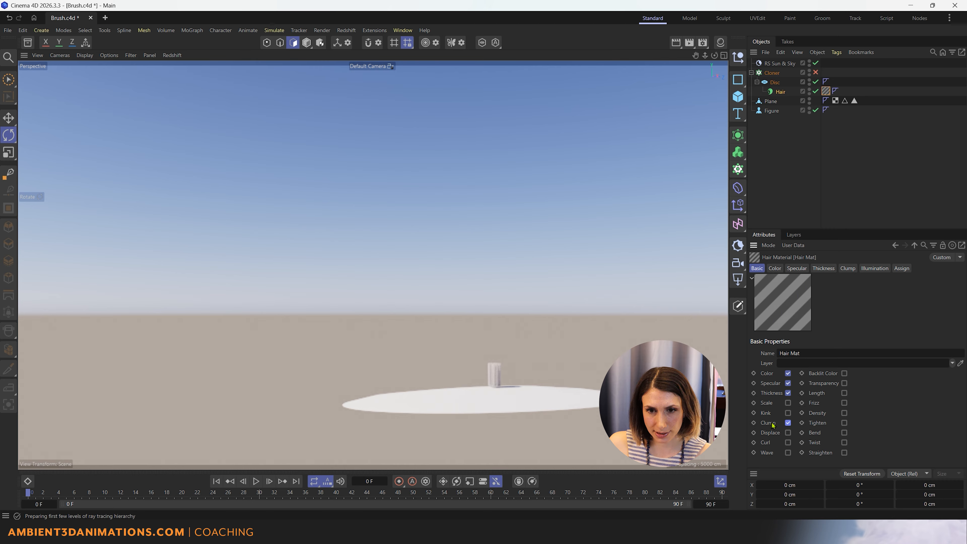
- Reverse the Hair Material's Clump curve so it falls from 1 at the root to 0 at the tip
left_click(848, 269)
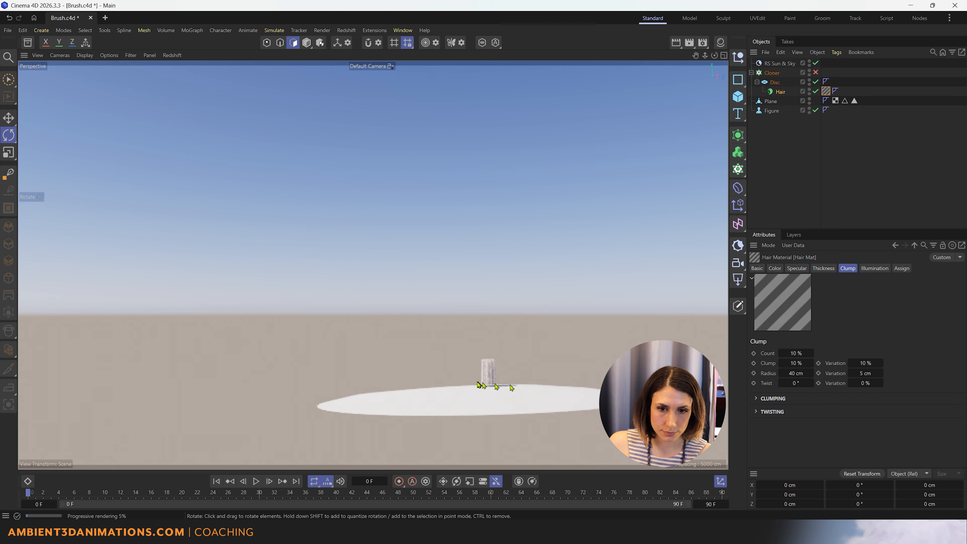
scroll(475, 373, "up", 2)
scroll(472, 364, "up", 4)
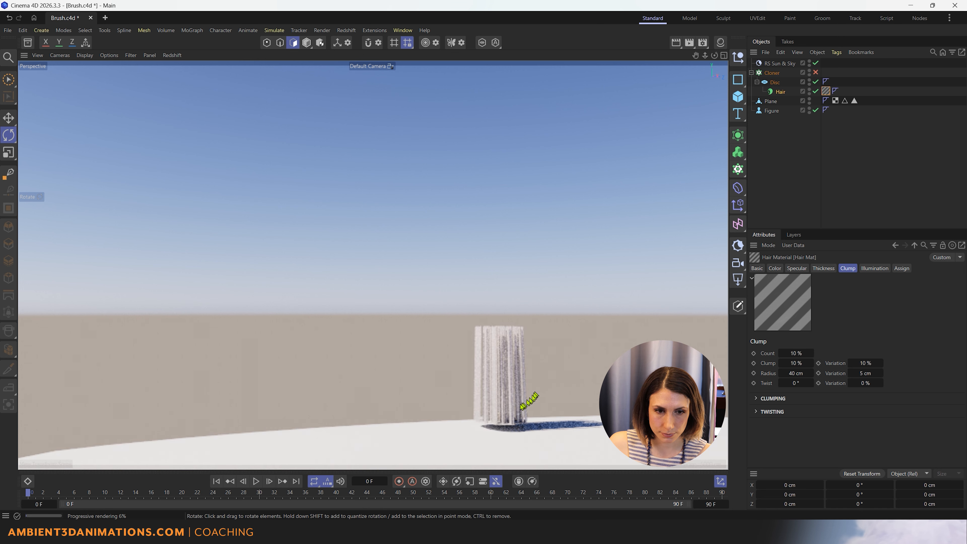
scroll(517, 406, "up", 1)
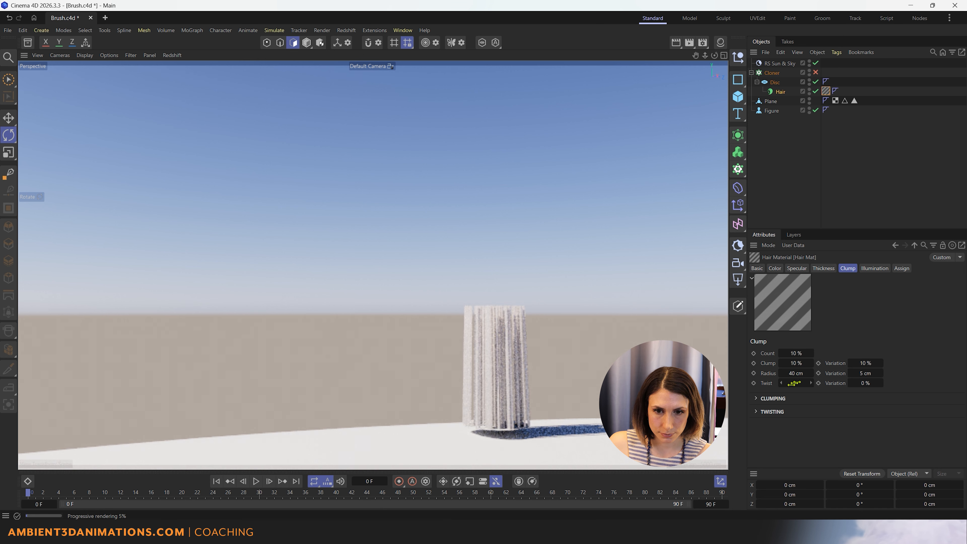
left_click(757, 400)
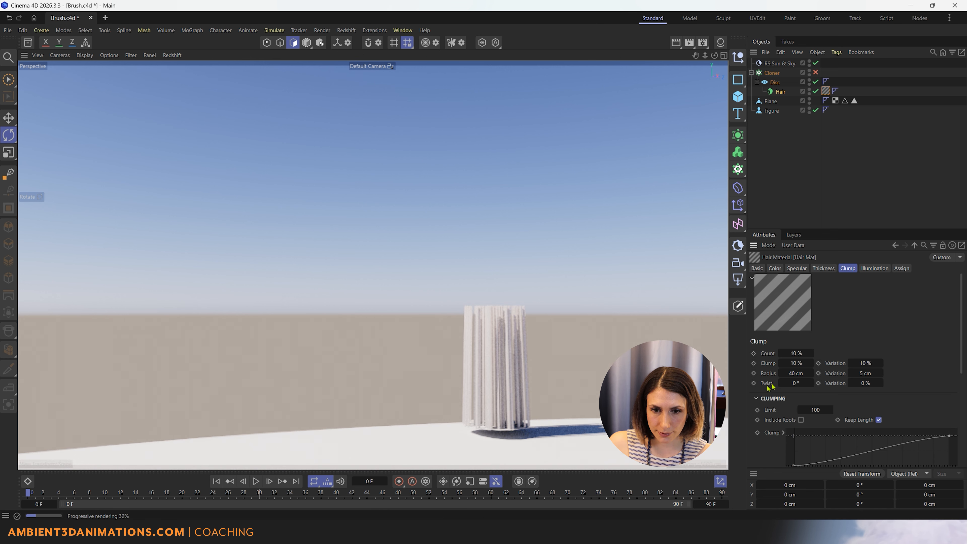
scroll(757, 408, "down", 3)
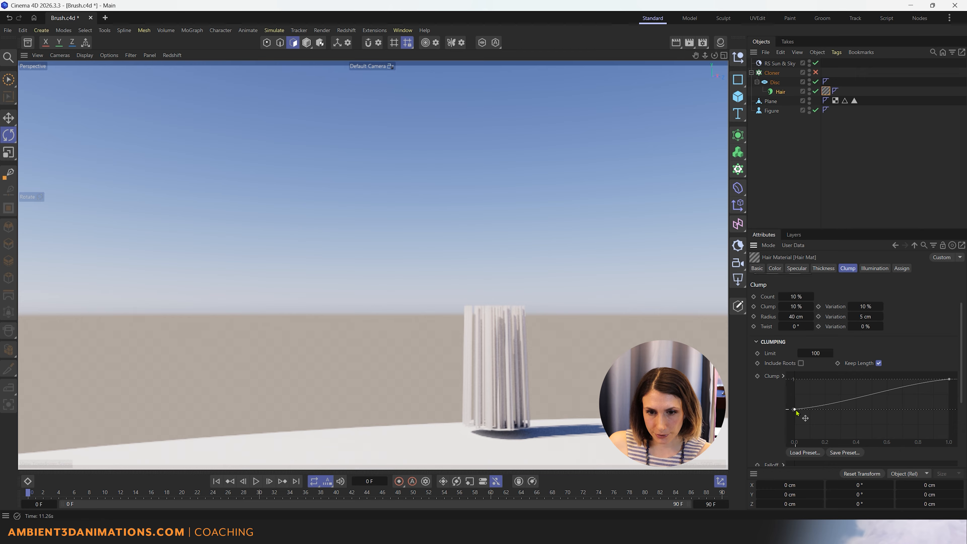
left_click_drag(949, 379, 949, 408)
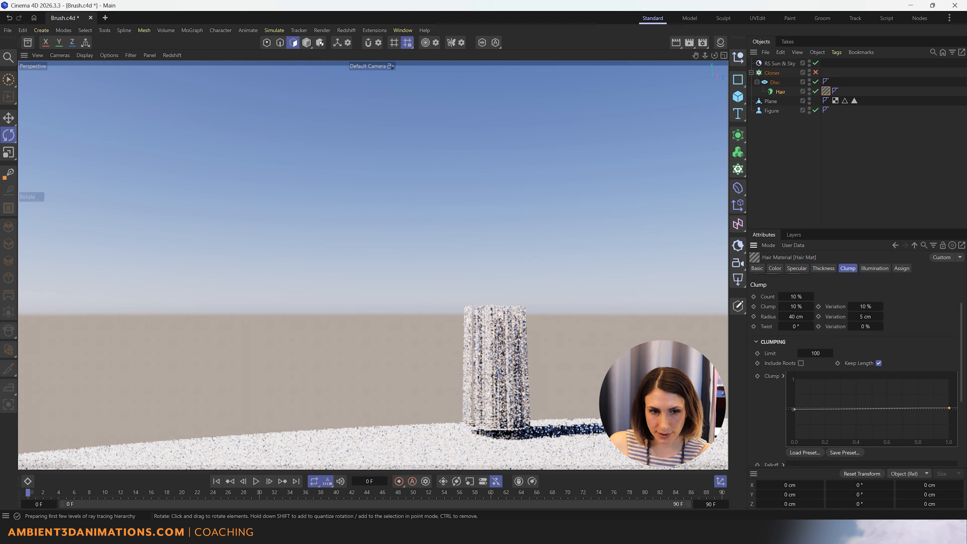
left_click_drag(793, 408, 784, 381)
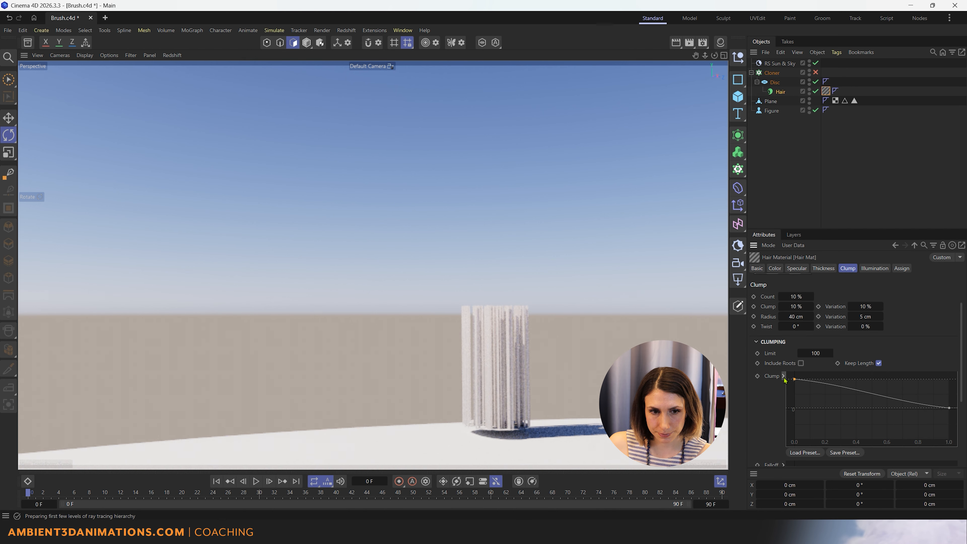
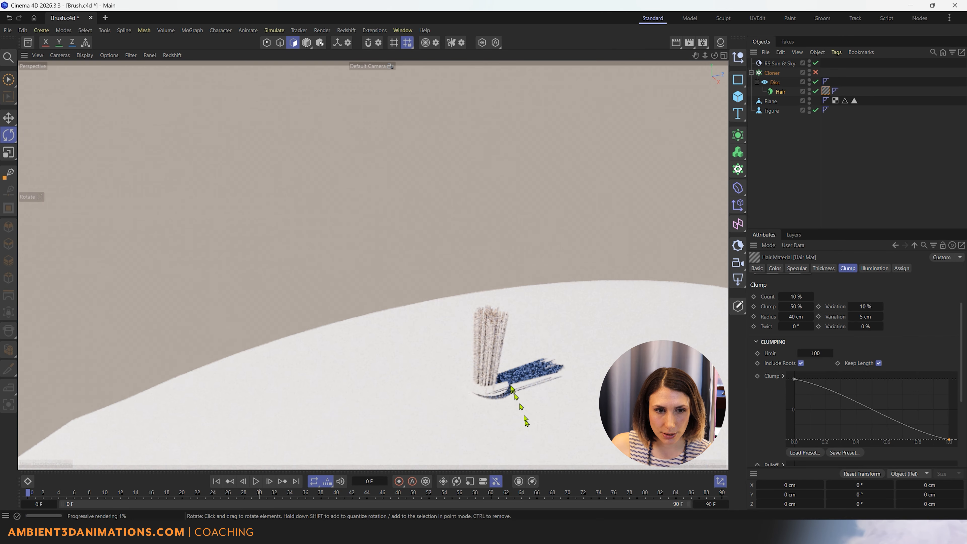
- Re-enable the Cloner to distribute the clumped bristle tufts over the oval plane
scroll(519, 384, "up", 4)
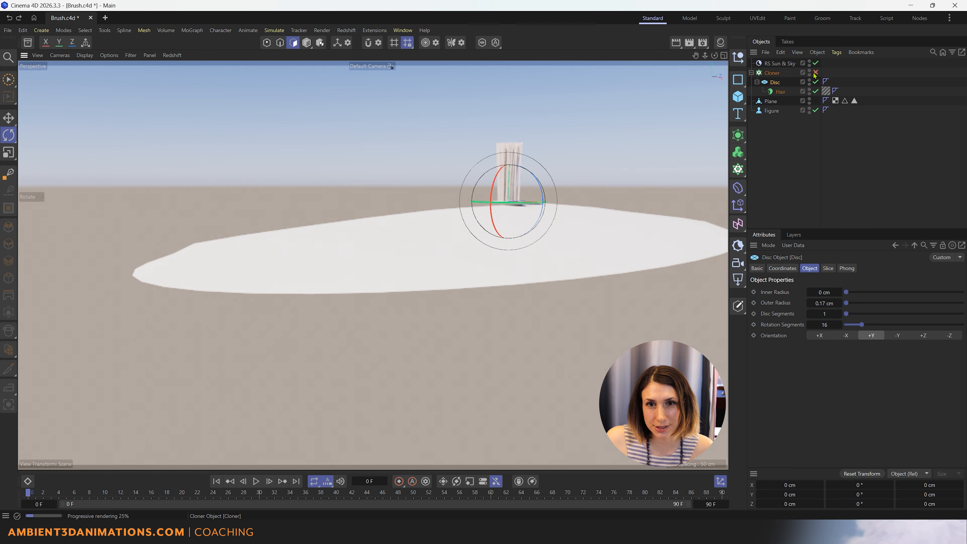
left_click(815, 72)
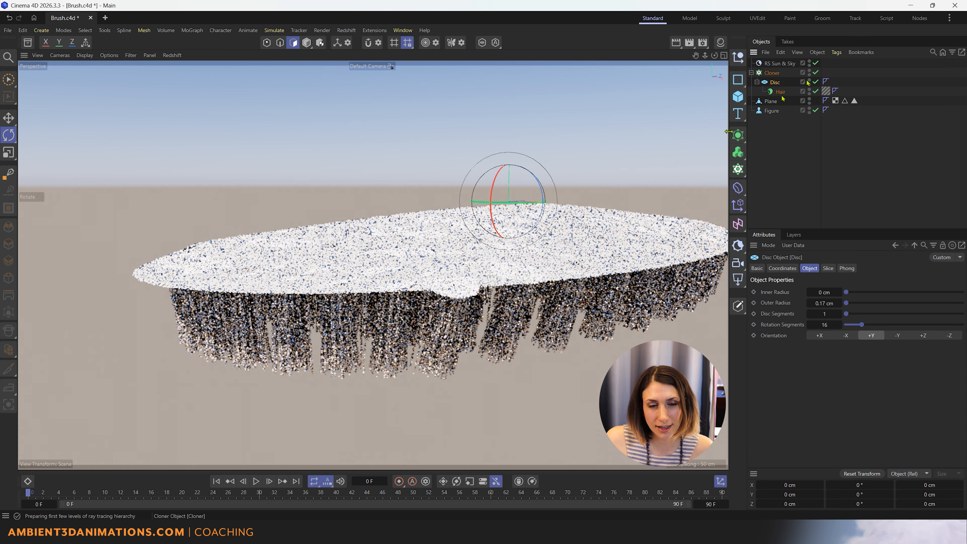
mouse_move(456, 297)
left_mouse_down("alt")
mouse_move(456, 285)
mouse_move(471, 321)
mouse_move(459, 290)
left_mouse_up("alt")
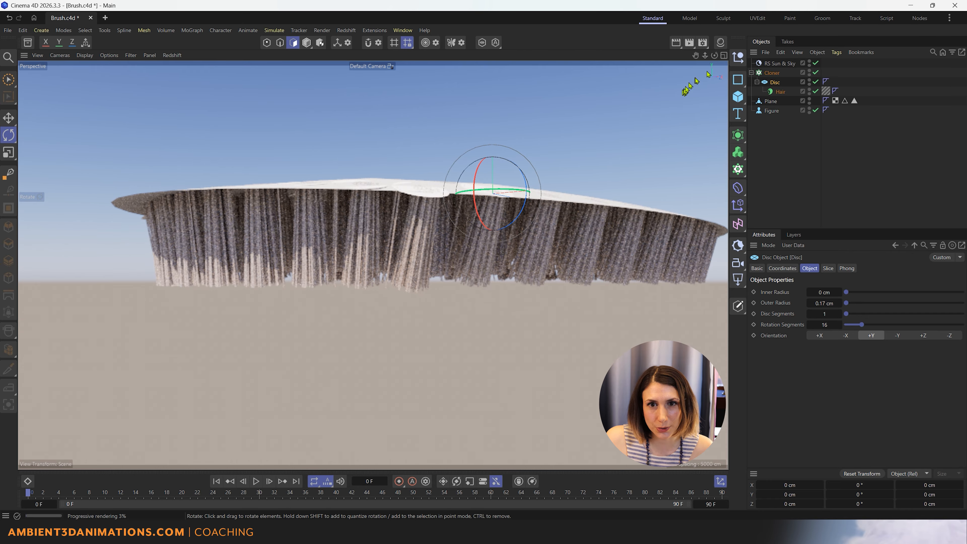
- Set the Cloner's transform pitch rotation (R.P) to -90°
left_click(771, 73)
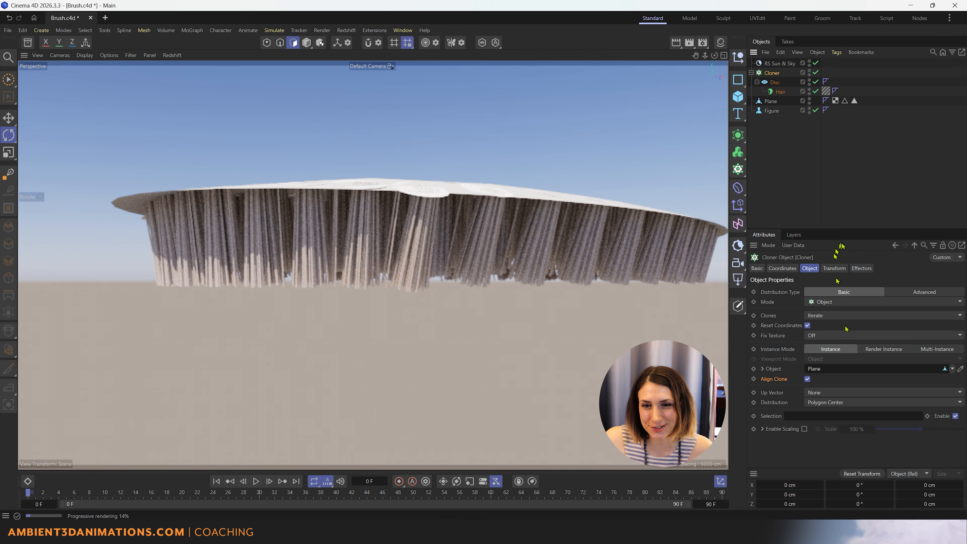
left_click(834, 268)
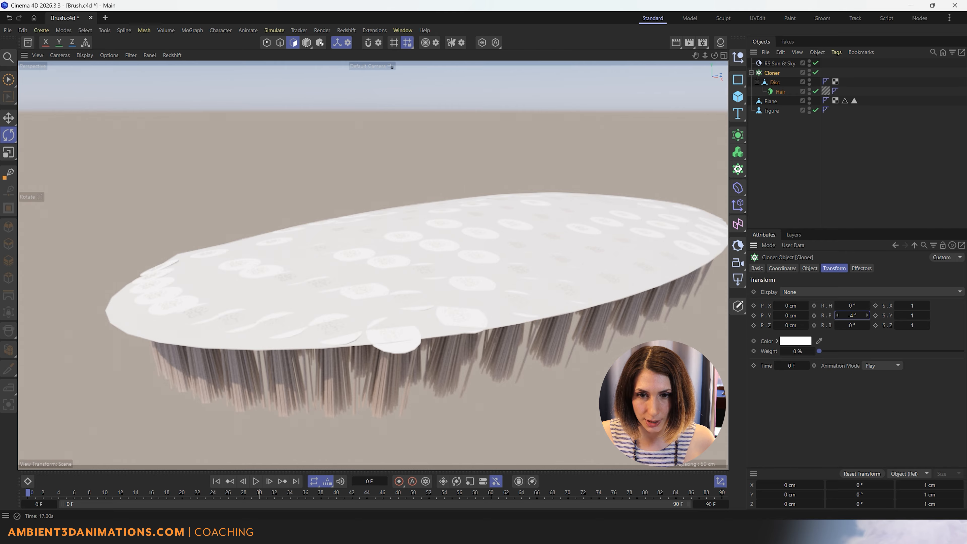
left_click_drag(851, 315, 857, 315)
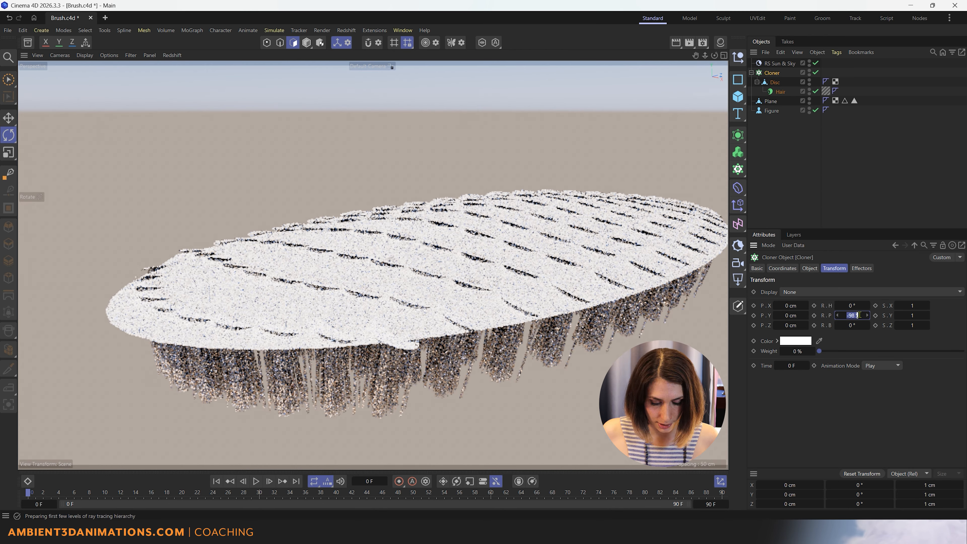
type("-90")
key("Return")
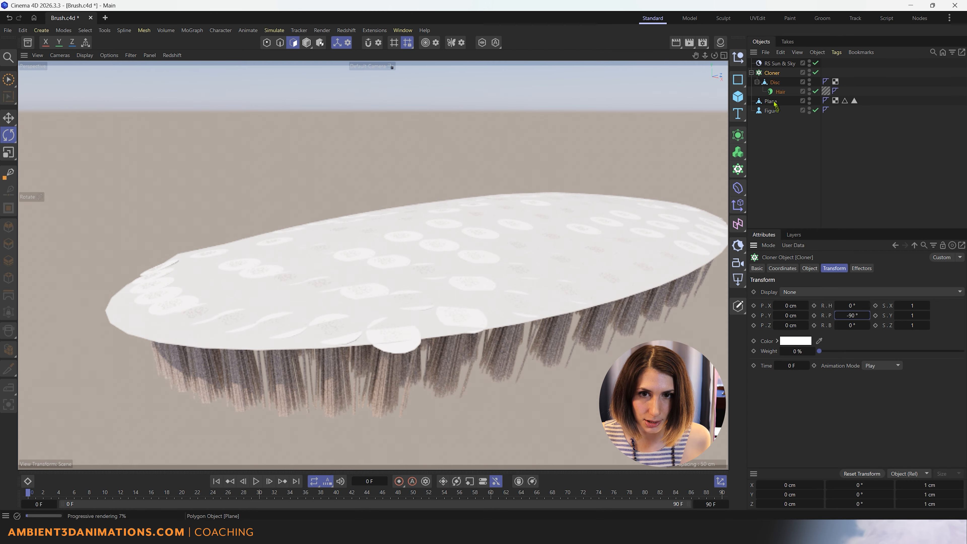
- Update the Hair object's guides so the bristles regrow from the rotated discs, and inspect the whole brush
left_click(781, 93)
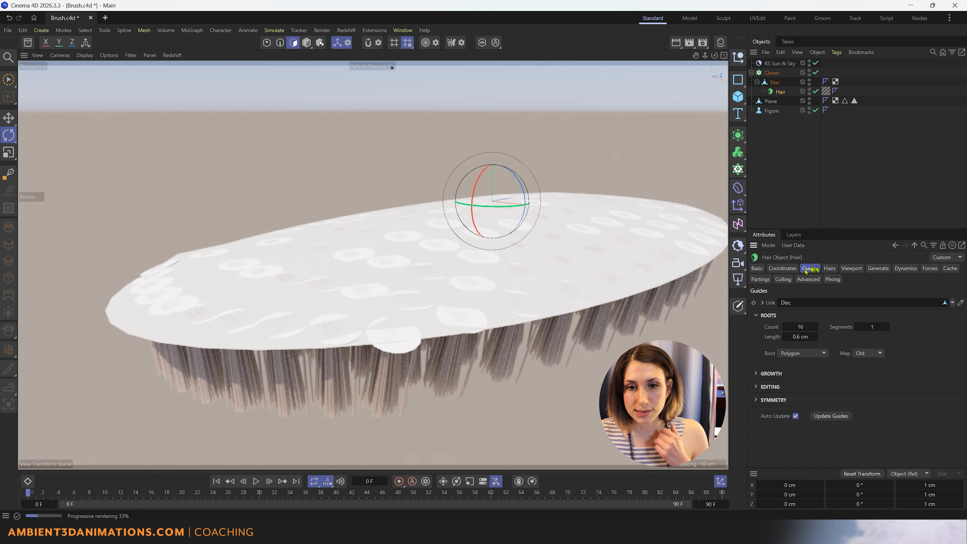
left_click(830, 416)
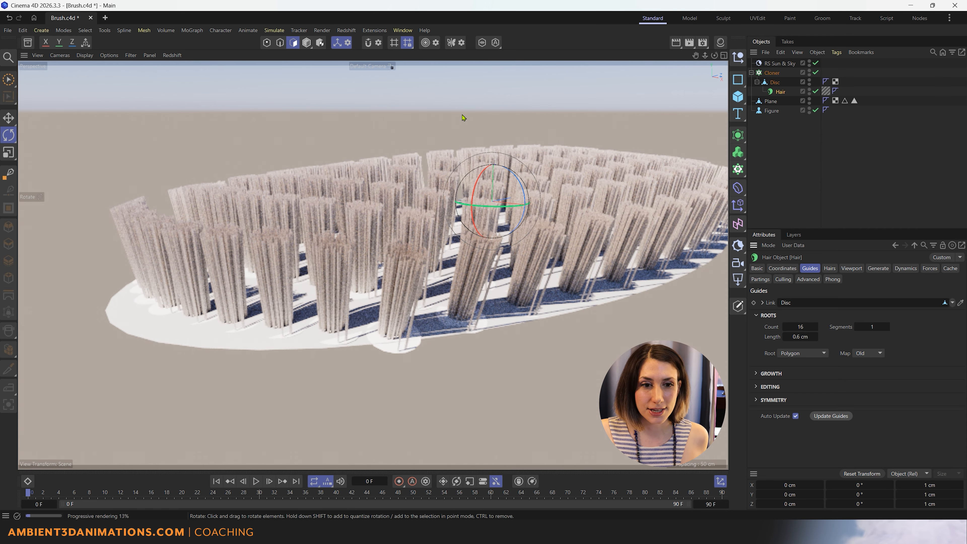
scroll(487, 264, "down", 4)
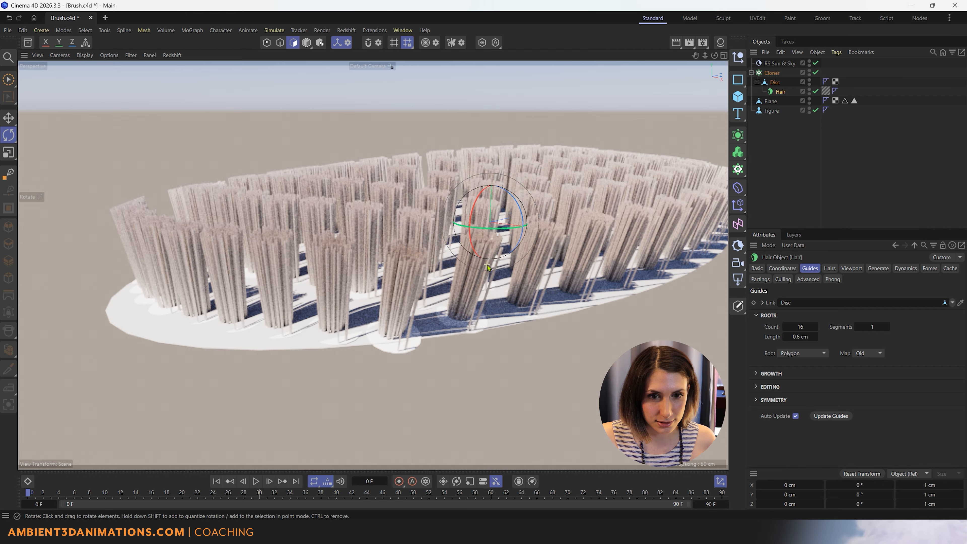
mouse_move(503, 309)
left_mouse_down("alt")
mouse_move(520, 352)
mouse_move(490, 259)
mouse_move(497, 319)
left_mouse_up("alt")
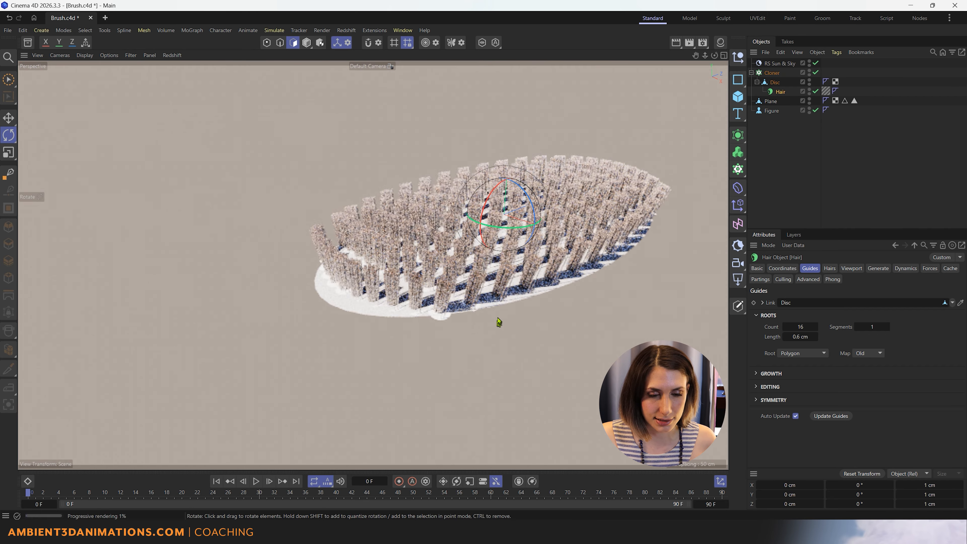
scroll(497, 315, "down", 4)
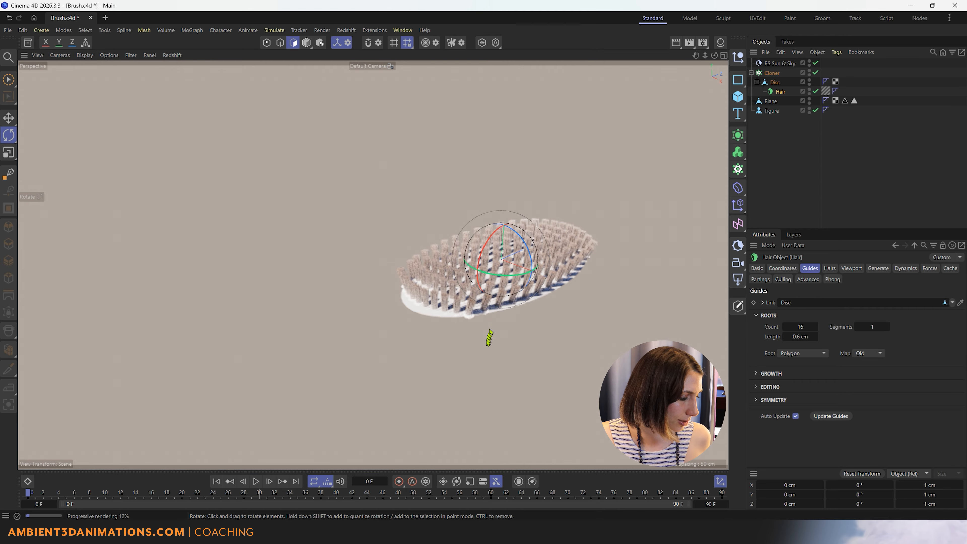
left_click_drag(496, 362, 496, 345, "alt")
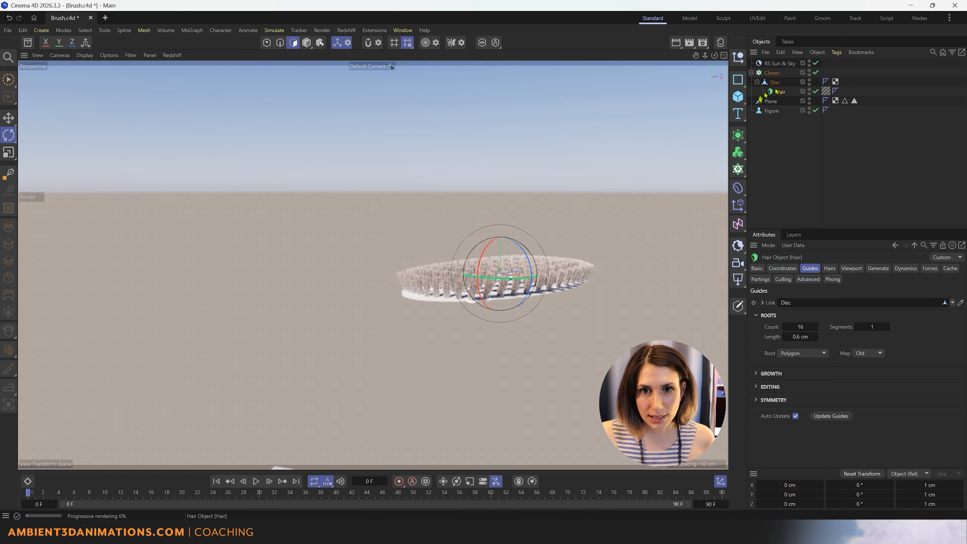
- Set the Hair object's guide length to 1 cm to lengthen the brush bristles
left_click(830, 268)
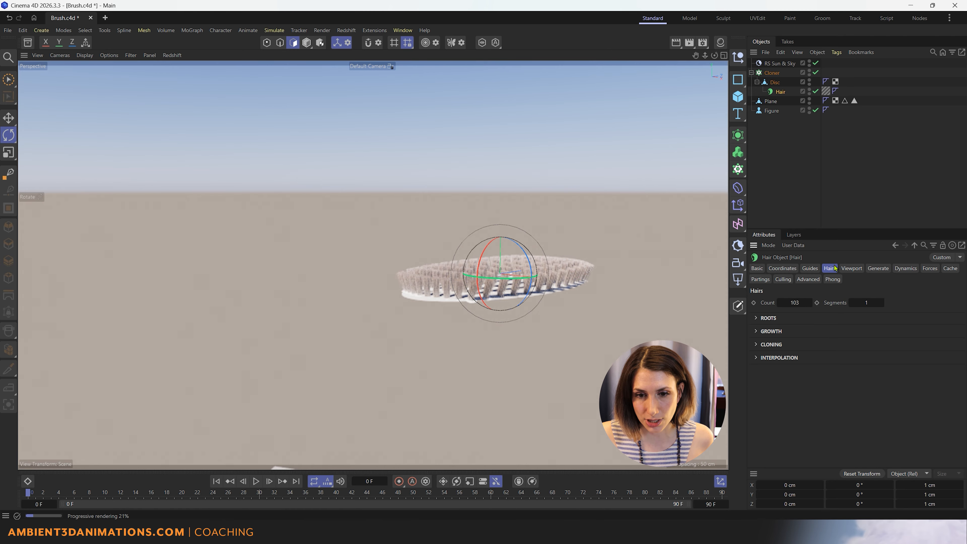
left_click(852, 268)
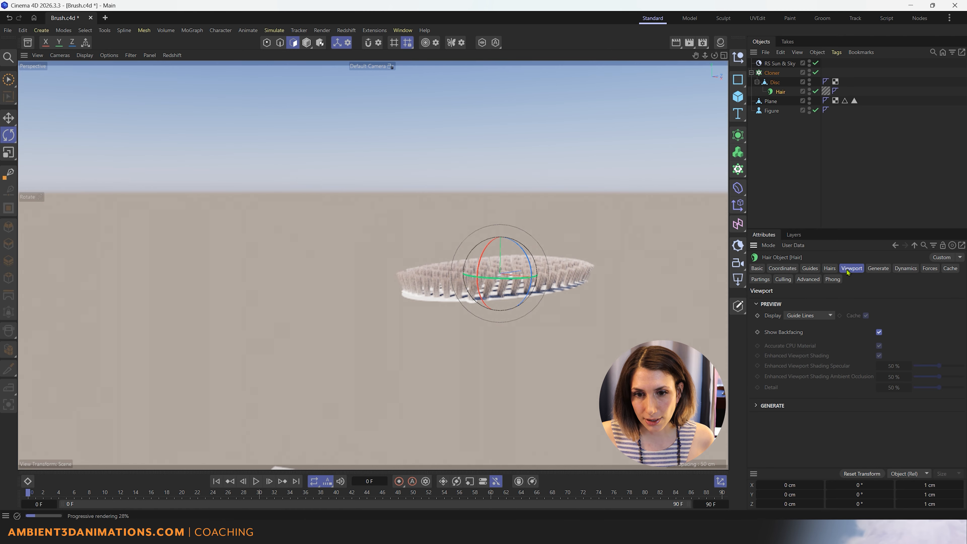
left_click(831, 267)
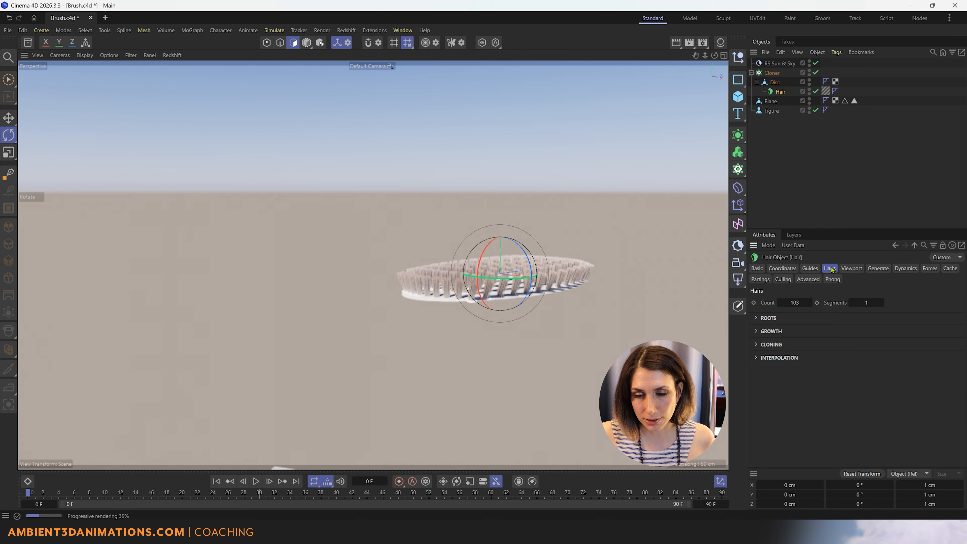
left_click(811, 269)
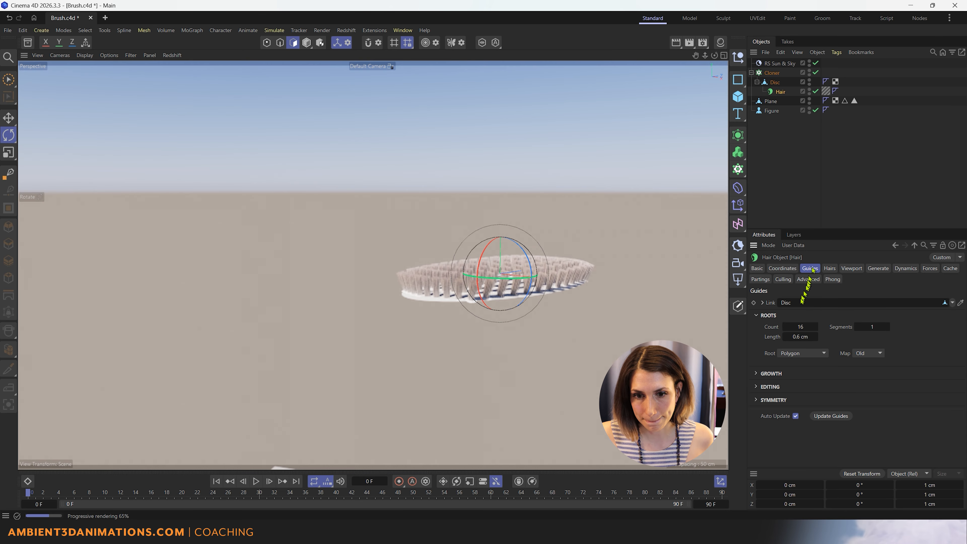
double_click(806, 337)
type("1")
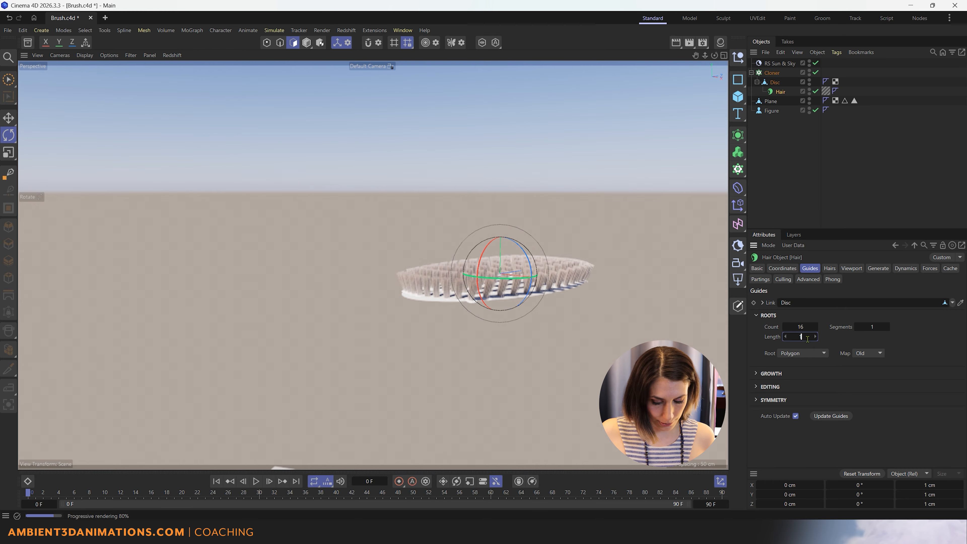
key("Return")
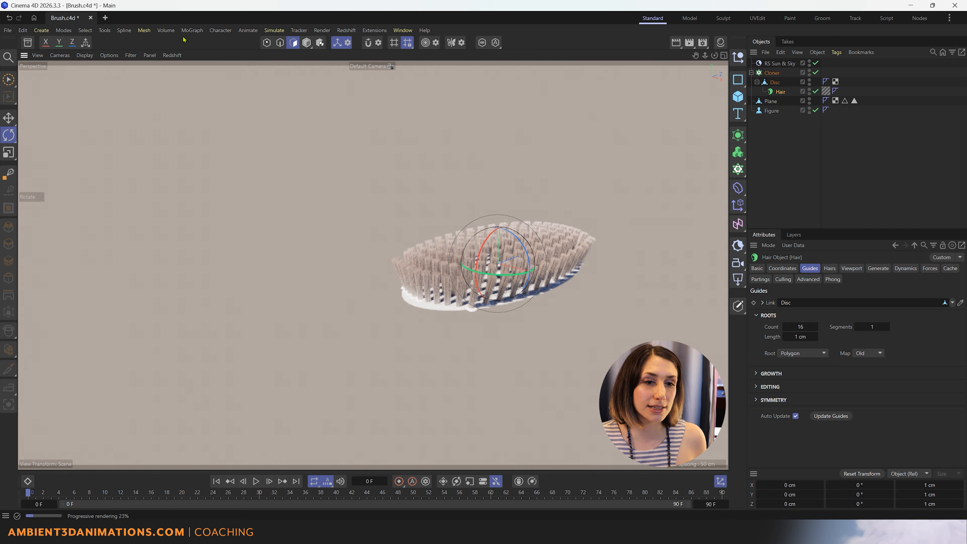
- Duplicate the oval Plane object under the bristles, working in model mode
left_click(769, 101)
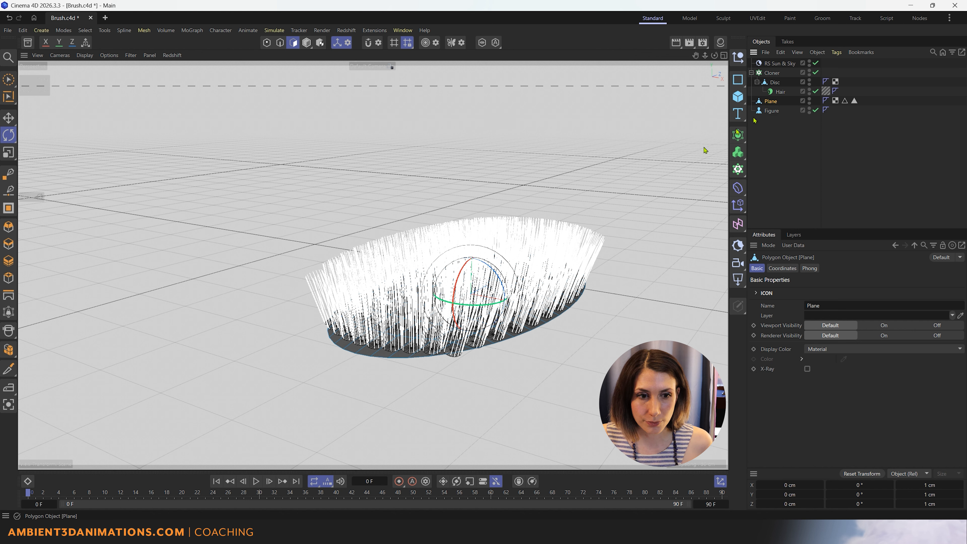
left_click(306, 42)
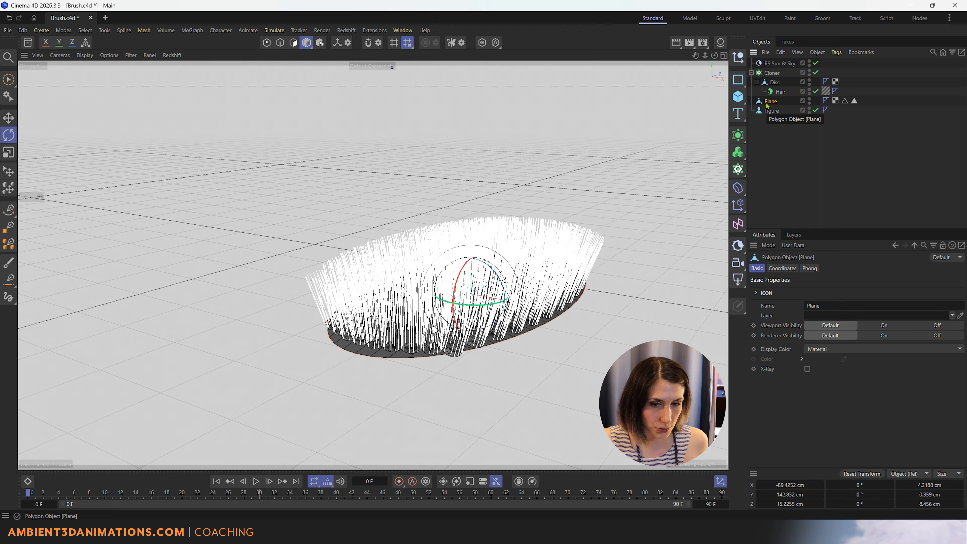
key("ctrl+c")
key("ctrl+v")
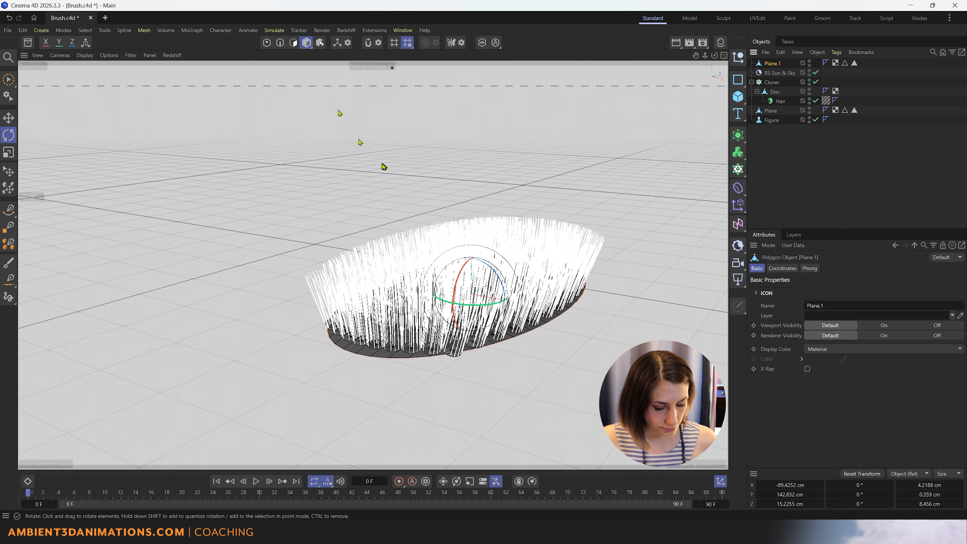
- Raise the duplicated plane above the bristles to check that it moves separately, and undo the move
key("e")
left_click_drag(475, 240, 477, 133)
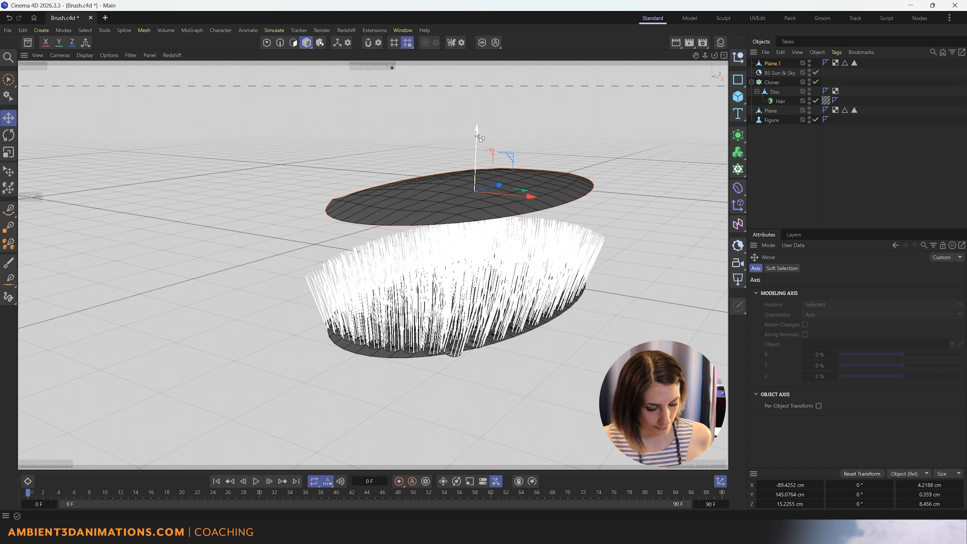
key("ctrl+z")
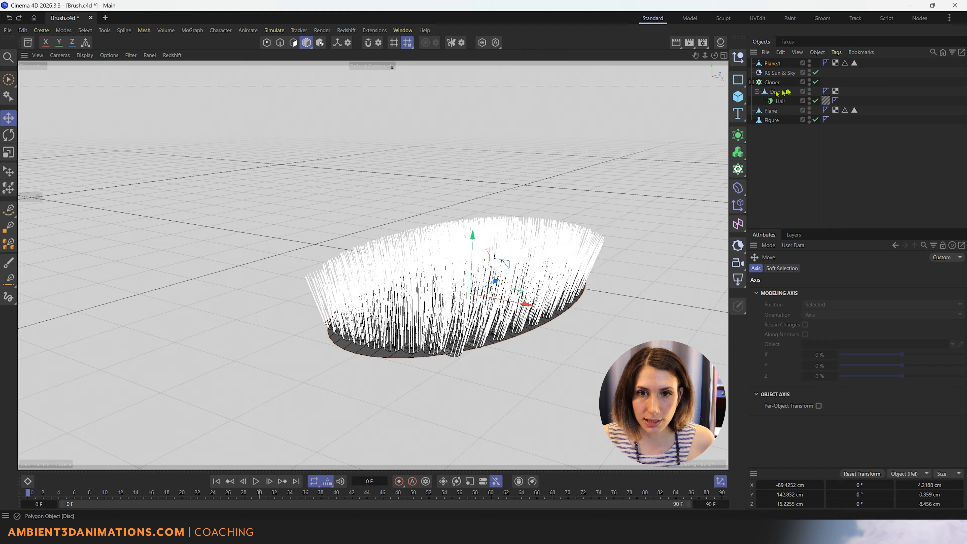
- Turn off both viewport and renderer visibility for the original Plane used by the Cloner
left_click(810, 91)
left_click(810, 91)
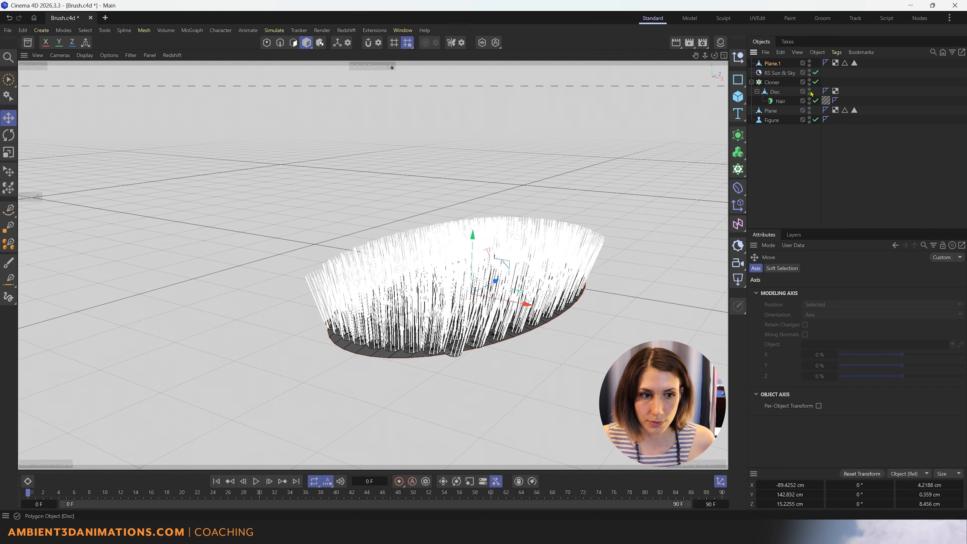
left_click(771, 111)
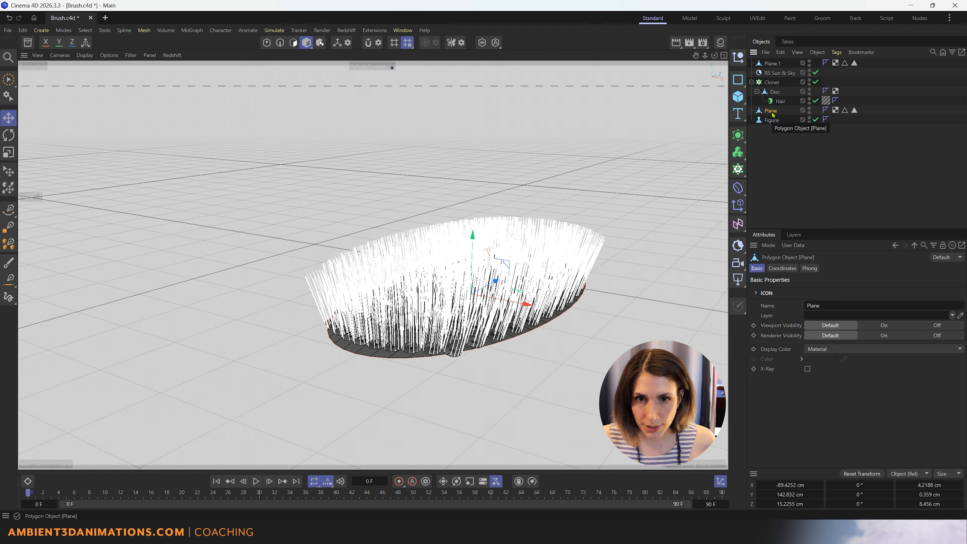
left_click(809, 109)
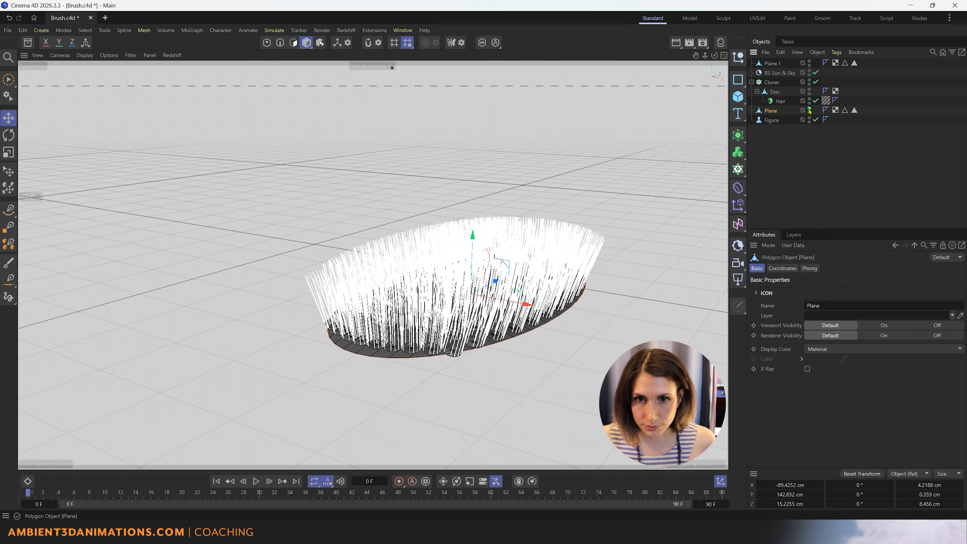
left_click(809, 109)
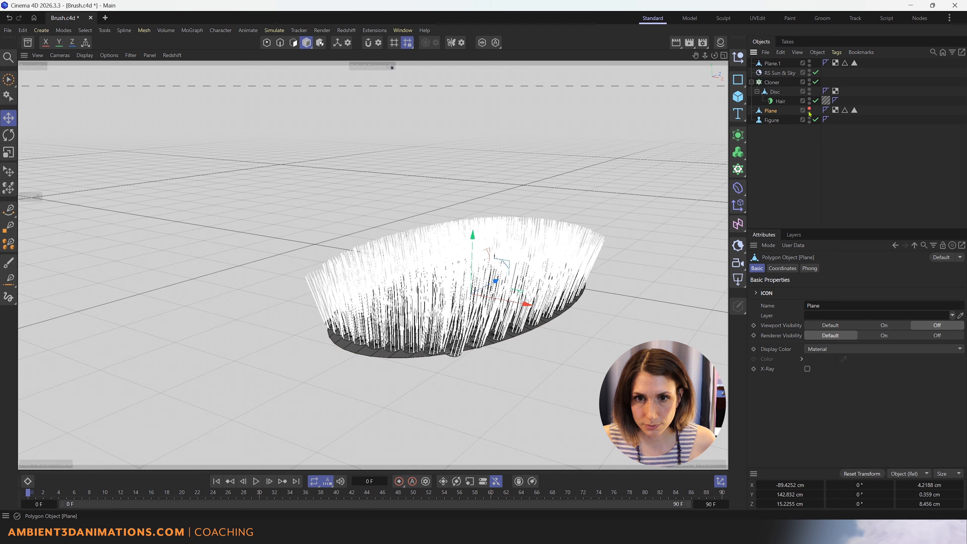
left_click(809, 112)
left_click(808, 112)
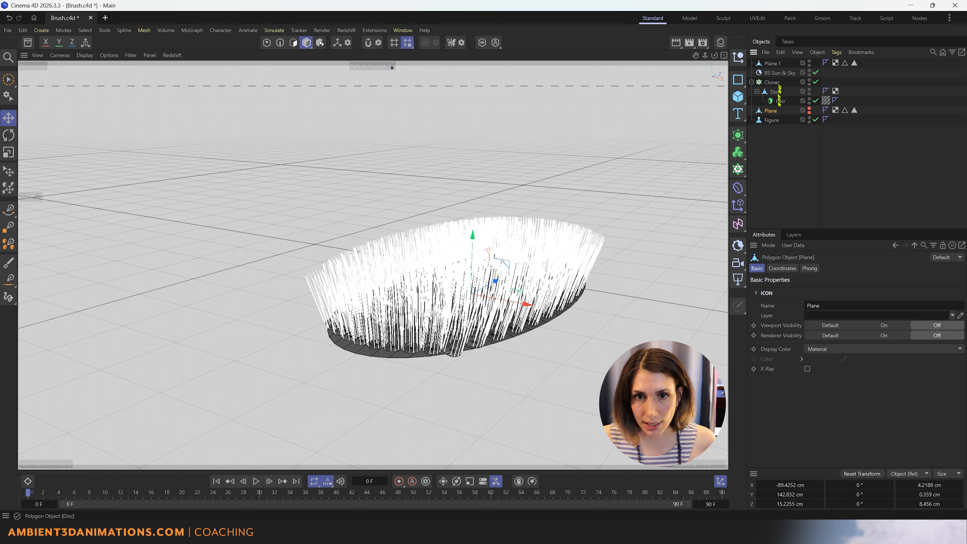
- Rename the hidden original plane as "Dome Brush for Cloner"
double_click(773, 111)
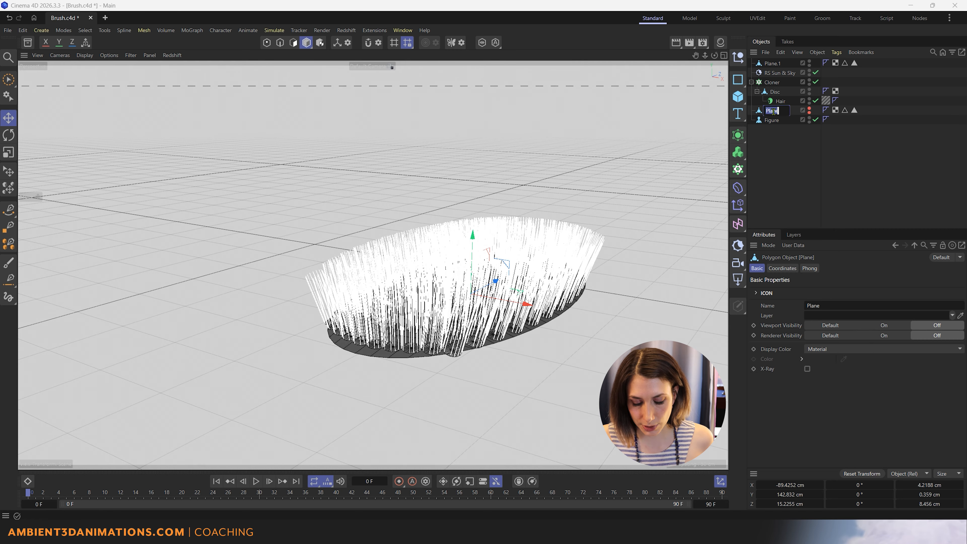
key("BackSpace")
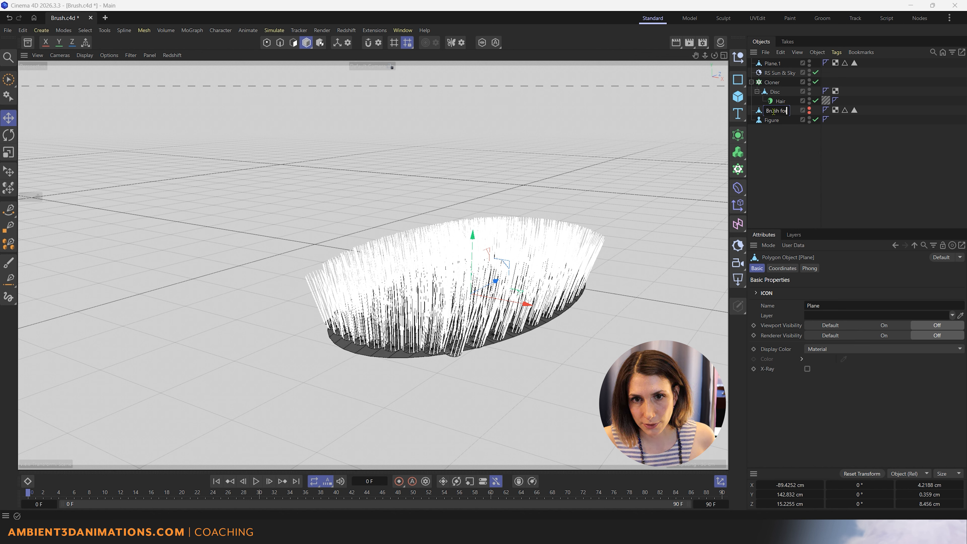
type("Dome Brush for Clone")
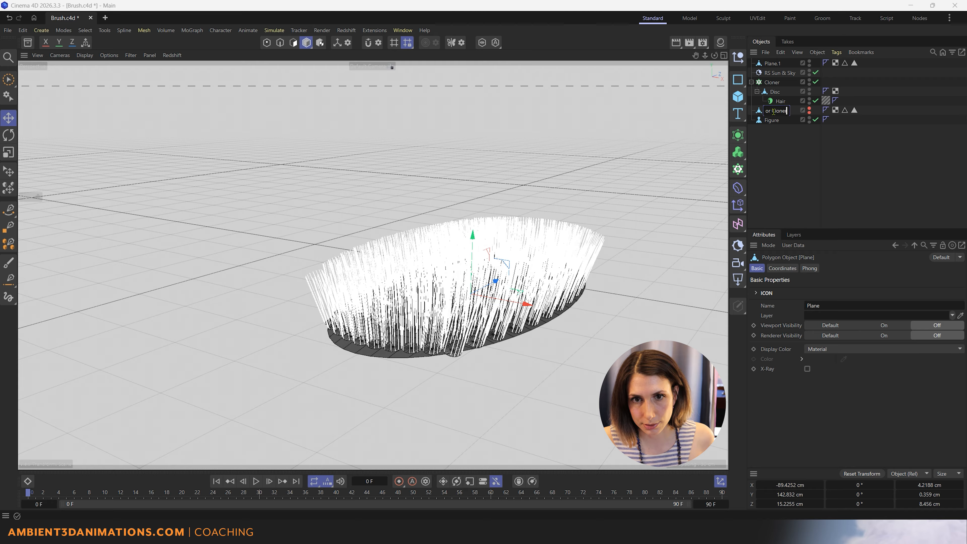
type("r")
key("Return")
- Rename the visible duplicate plane as "Brush"
double_click(772, 63)
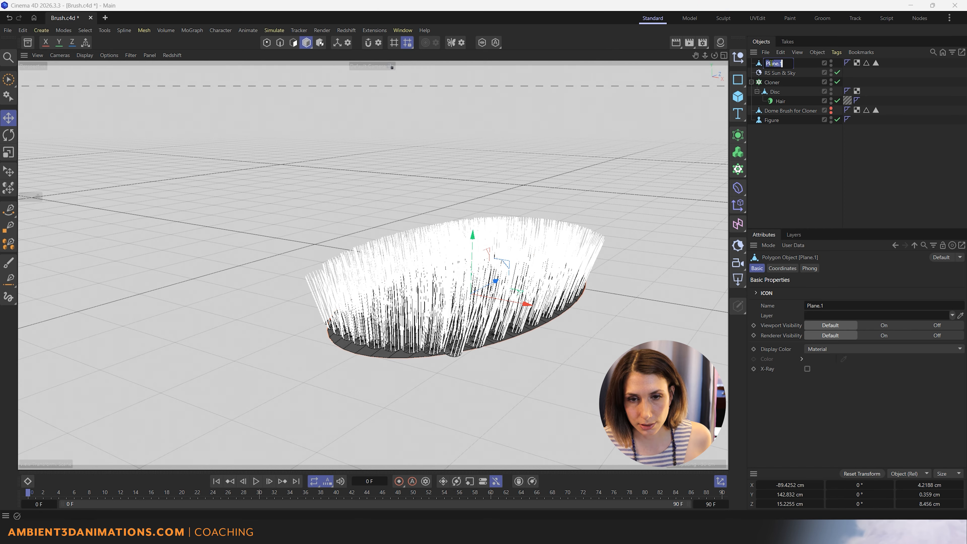
key("BackSpace")
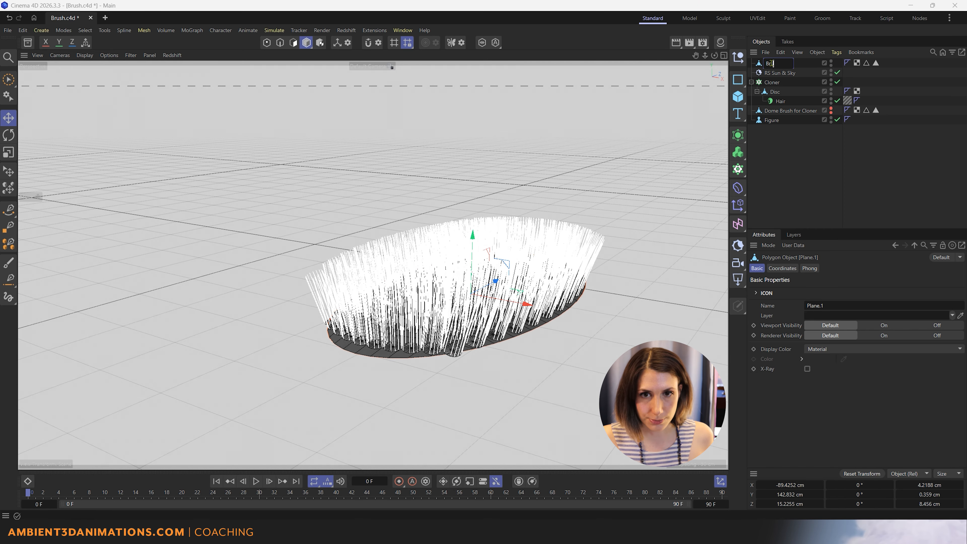
type("Brush")
key("Return")
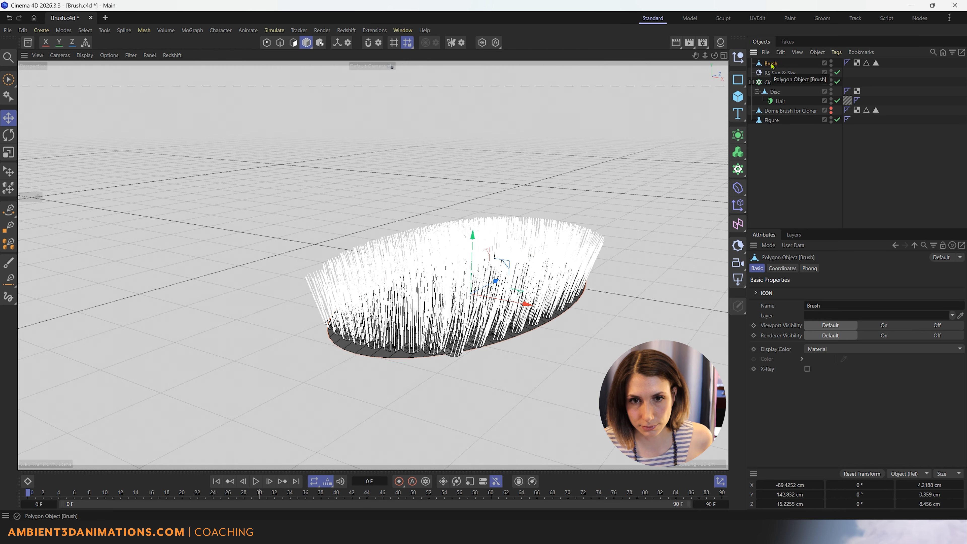
- Raise the Dome Brush for Cloner plane to check that the cloned discs follow it, and undo the move
left_click(780, 111)
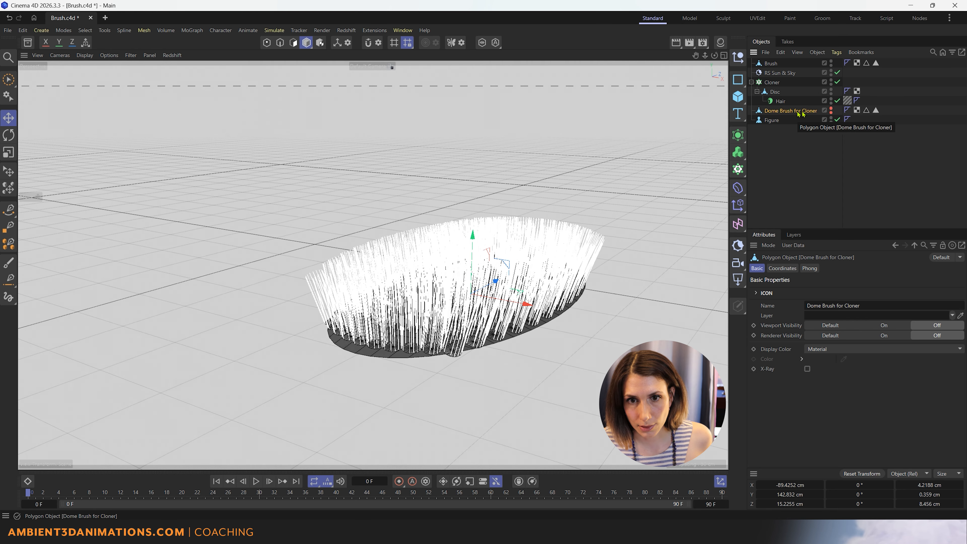
left_click_drag(476, 230, 479, 140)
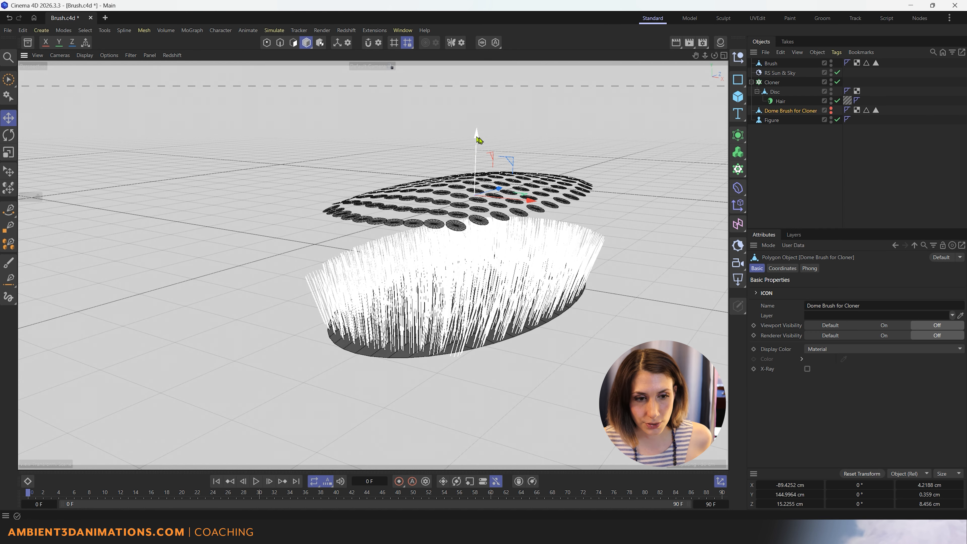
key("ctrl+z")
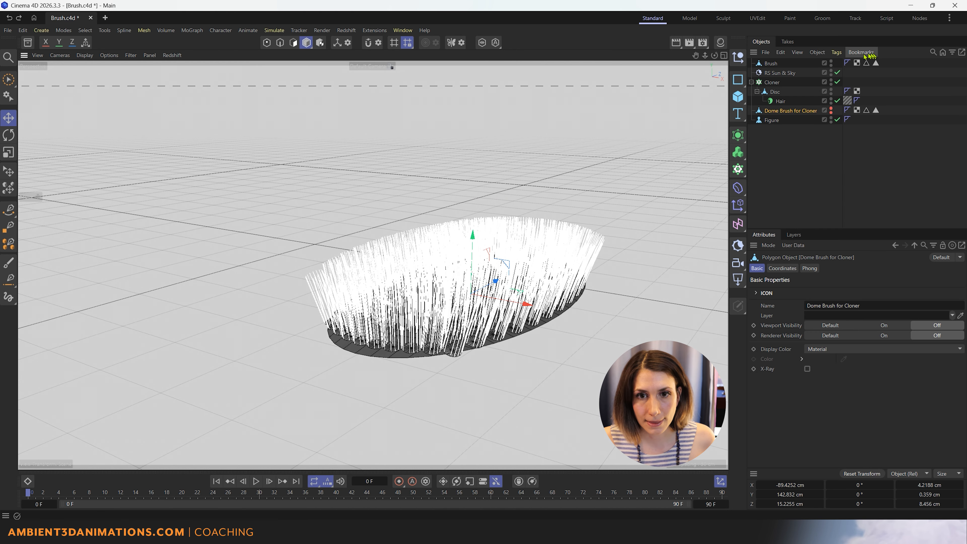
- Raise the Brush plane slightly along Y to about 142.88 cm and check how it covers the discs
left_click(770, 62)
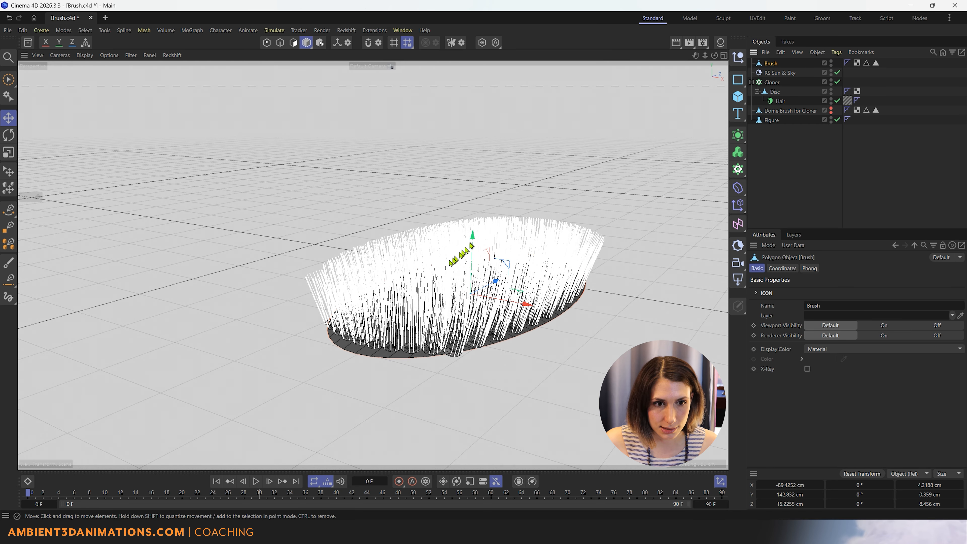
left_click_drag(470, 234, 471, 241)
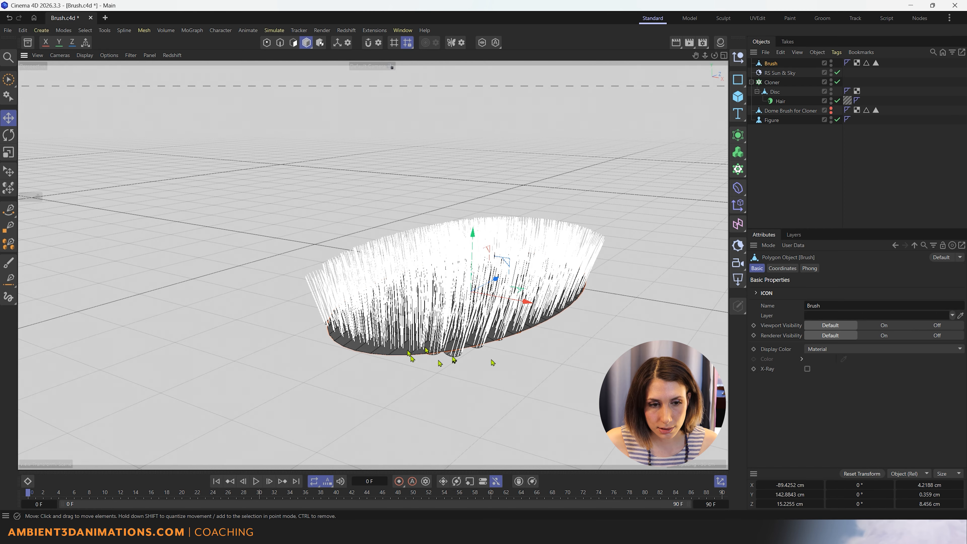
scroll(469, 299, "up", 3)
mouse_move(442, 364)
left_mouse_down("alt")
mouse_move(455, 307)
mouse_move(509, 287)
mouse_move(524, 312)
mouse_move(516, 328)
mouse_move(472, 338)
mouse_move(443, 317)
mouse_move(459, 389)
mouse_move(460, 353)
left_mouse_up("alt")
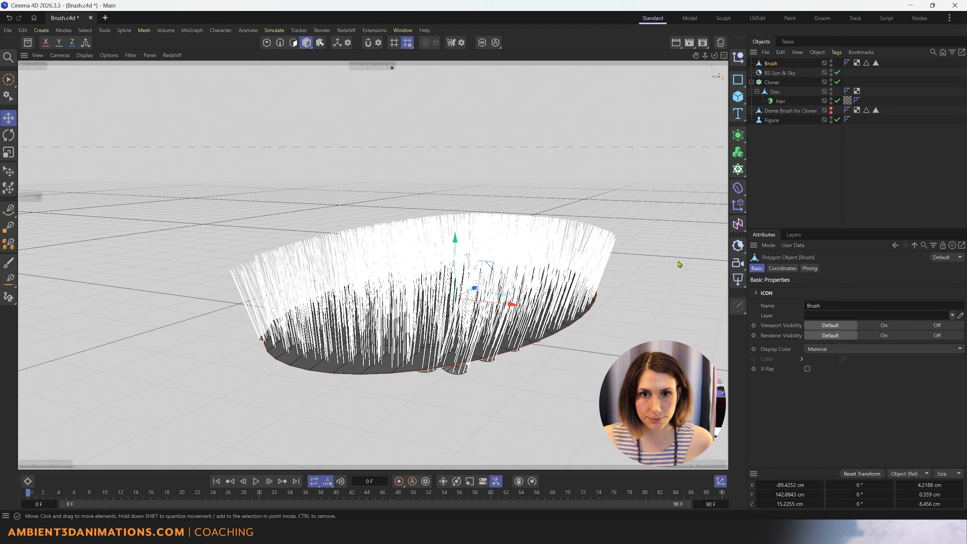
- Add a Display render tag to the Disc inside the Cloner
left_click(775, 91)
right_click(777, 96)
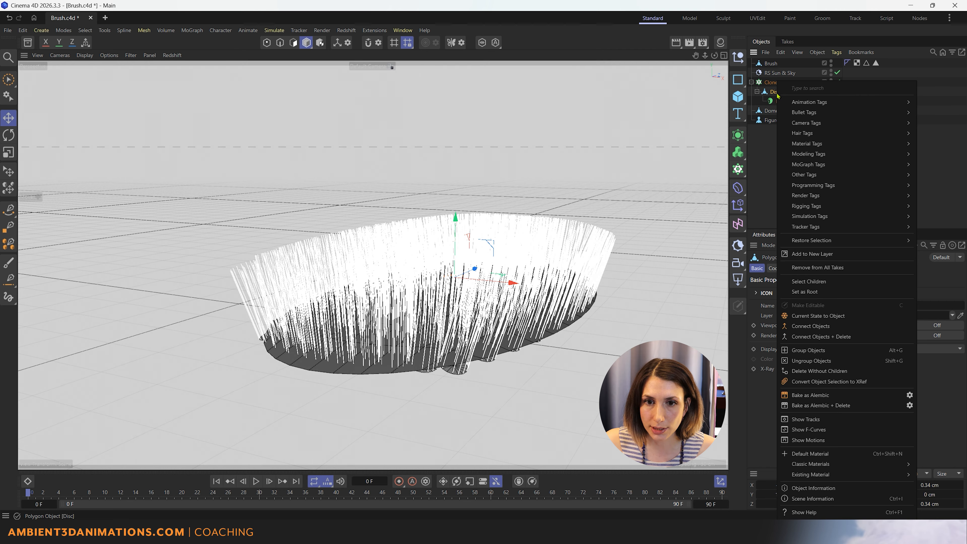
mouse_move(833, 194)
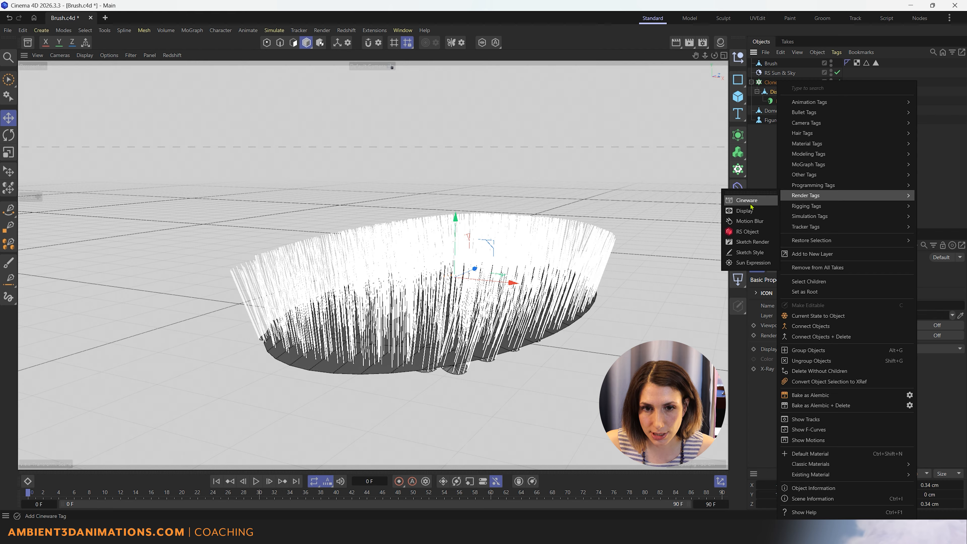
left_click(749, 216)
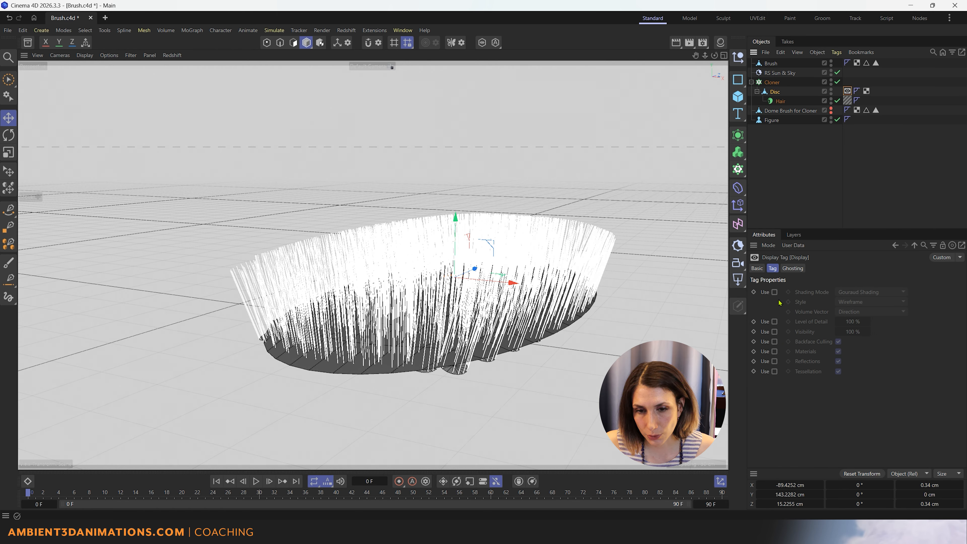
- Enable the visibility override in the Disc's Display tag and set it to 0%
left_click(774, 332)
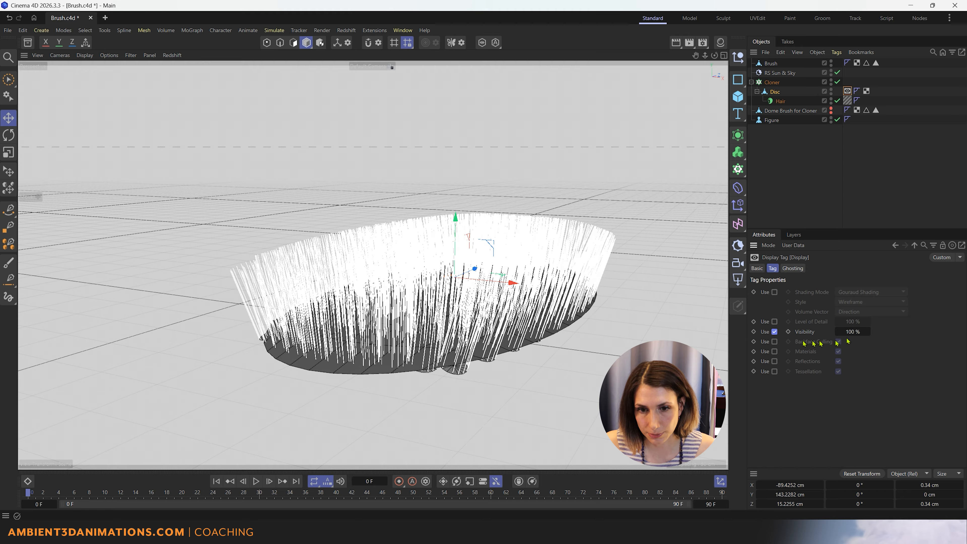
left_click_drag(867, 332, 828, 332)
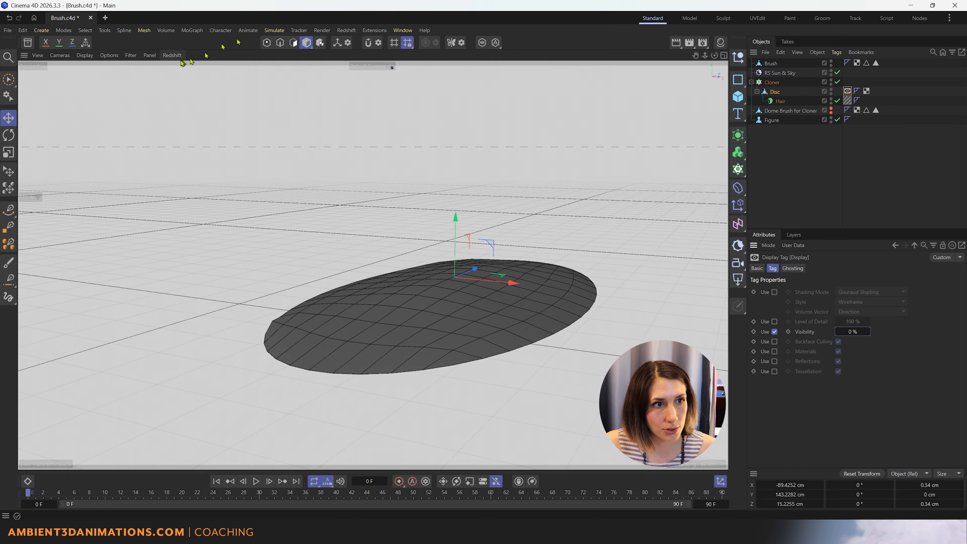
left_click(172, 55)
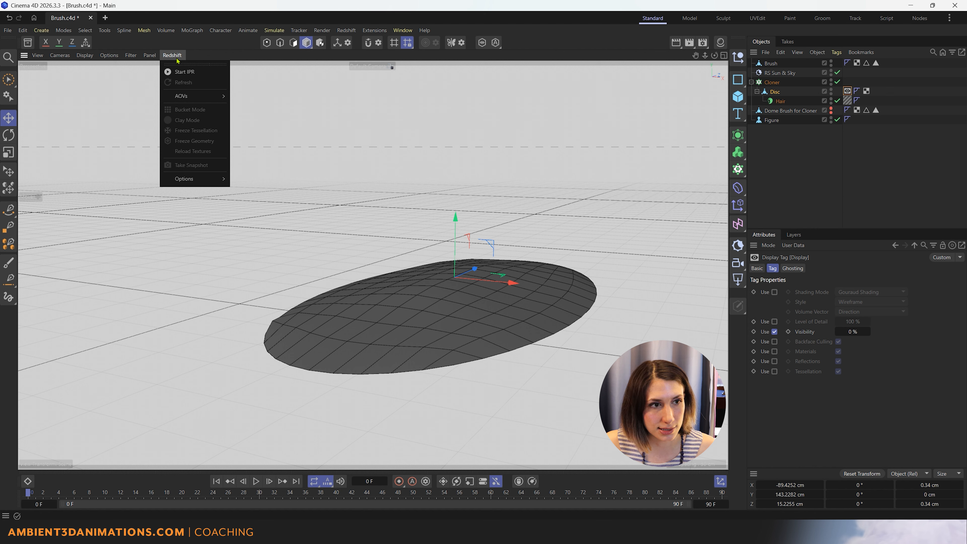
left_click_drag(775, 106, 778, 92)
left_click(777, 91)
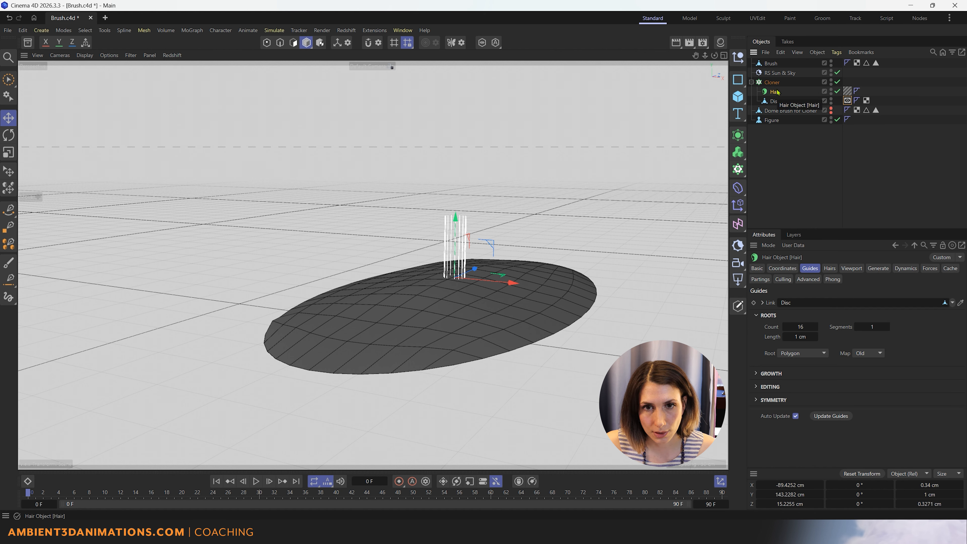
left_click_drag(776, 97, 777, 101)
left_click(777, 92)
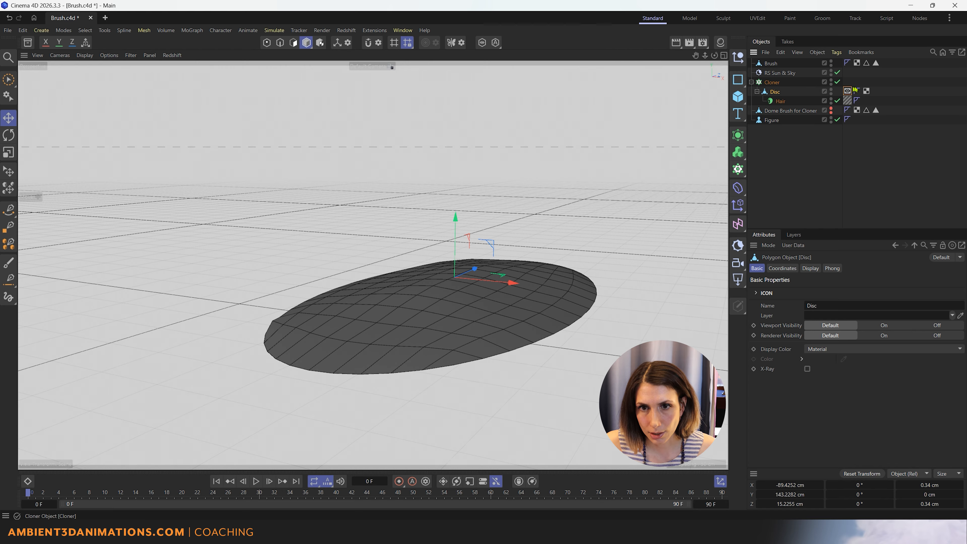
- Copy the Disc's Display tag onto the Hair object and set the copy's visibility to 100%
left_click_drag(844, 106, 866, 100, "ctrl")
left_click(853, 332)
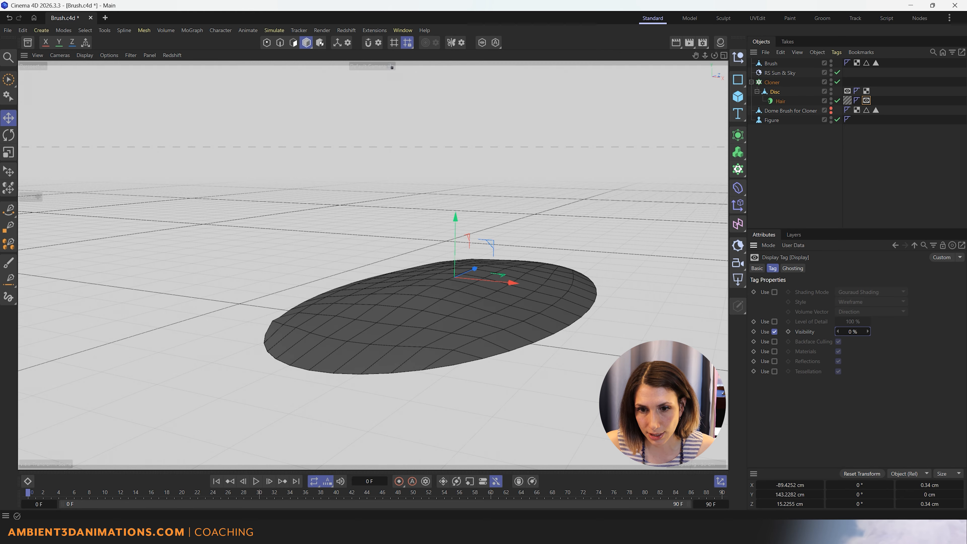
type("100")
key("Return")
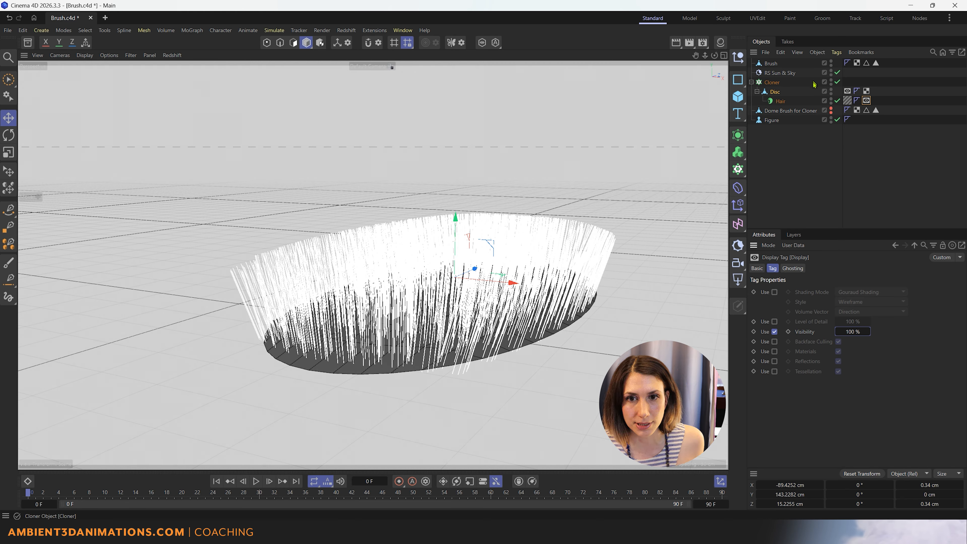
left_click(762, 94)
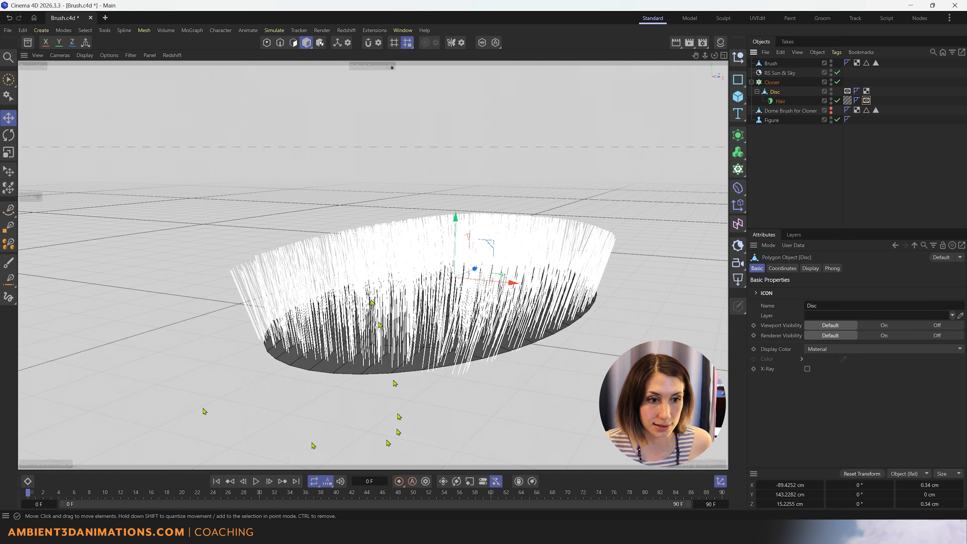
scroll(378, 289, "down", 4)
mouse_move(401, 328)
left_mouse_down("alt")
mouse_move(398, 266)
mouse_move(405, 326)
left_mouse_up("alt")
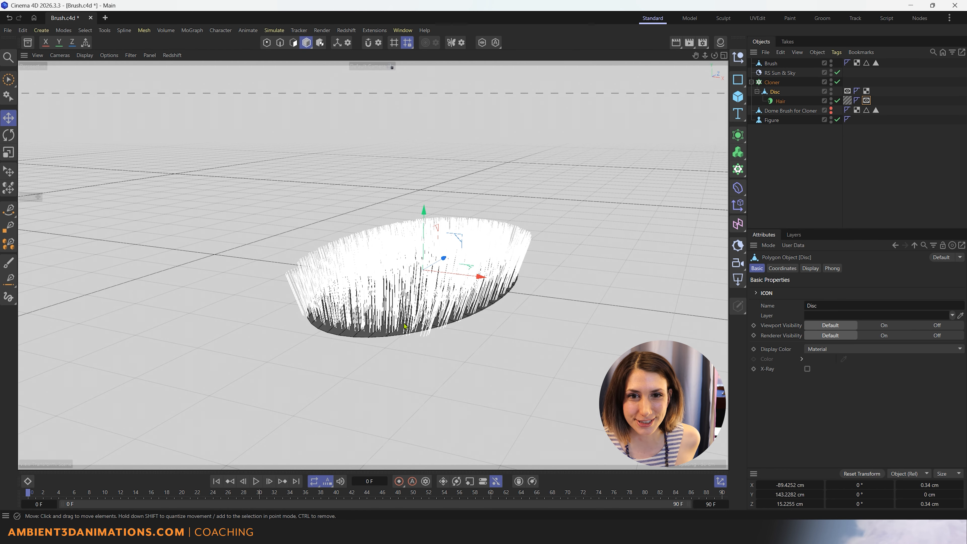
right_click(773, 98)
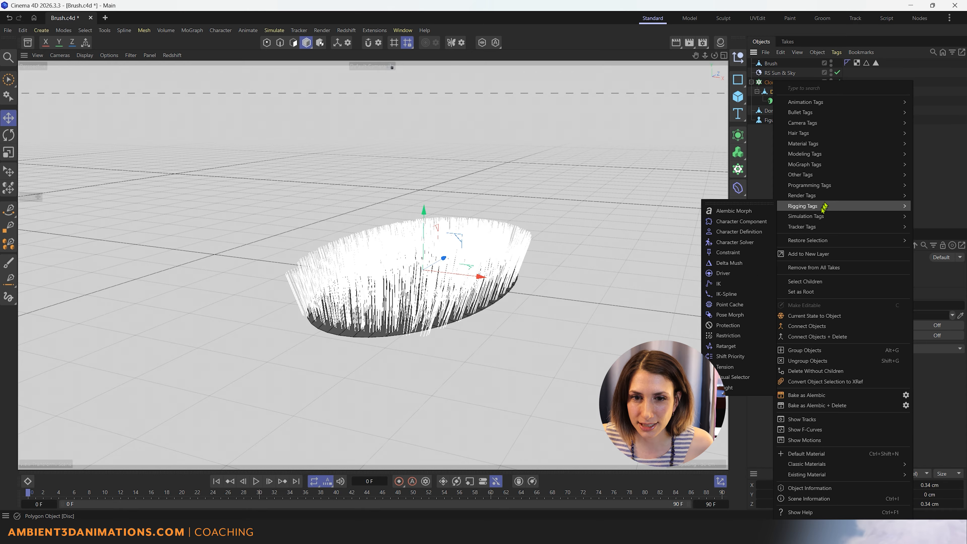
mouse_move(821, 197)
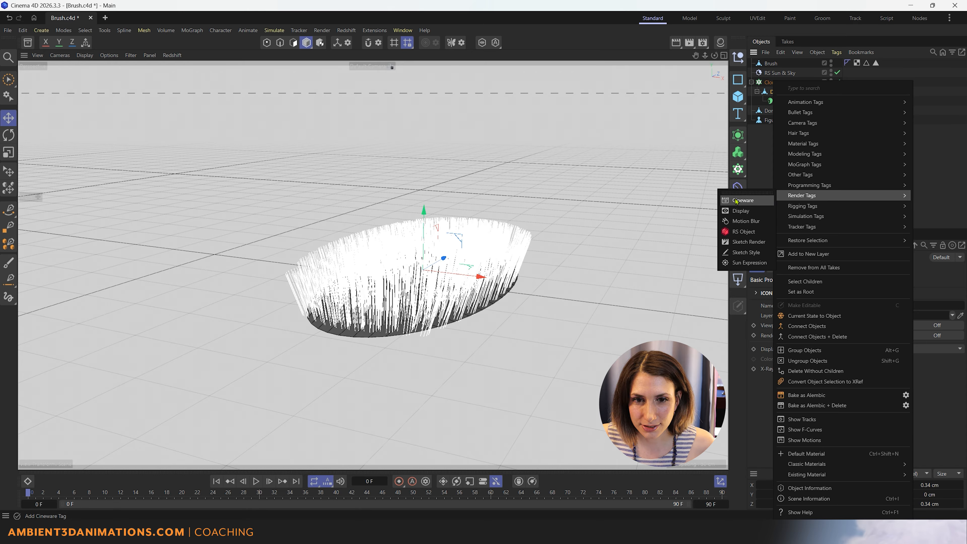
left_click(567, 165)
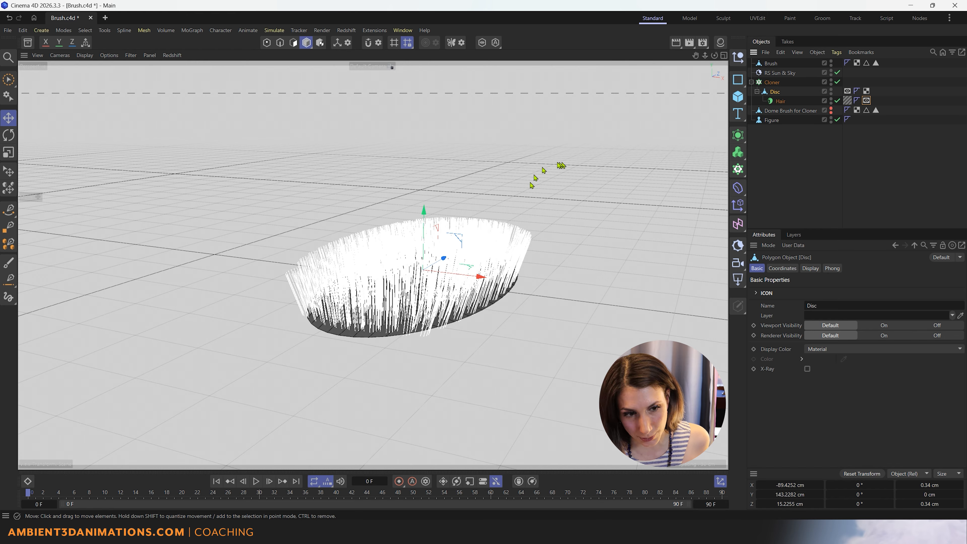
- Switch to edge editing on the Brush object and restore its stored edge selection around the rim
left_click(772, 64)
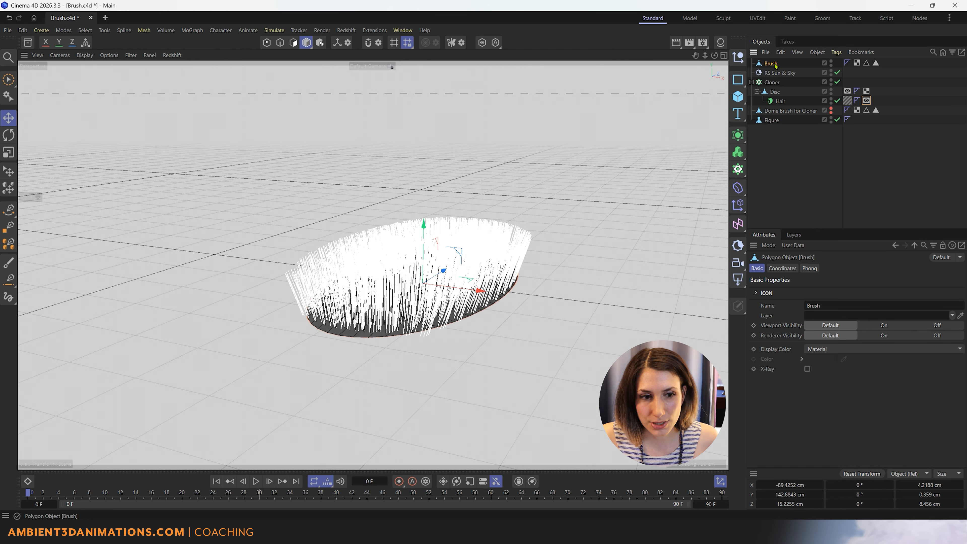
scroll(392, 322, "up", 4)
mouse_move(372, 290)
left_mouse_down("alt")
mouse_move(372, 243)
mouse_move(389, 305)
mouse_move(453, 303)
mouse_move(445, 305)
left_mouse_up("alt")
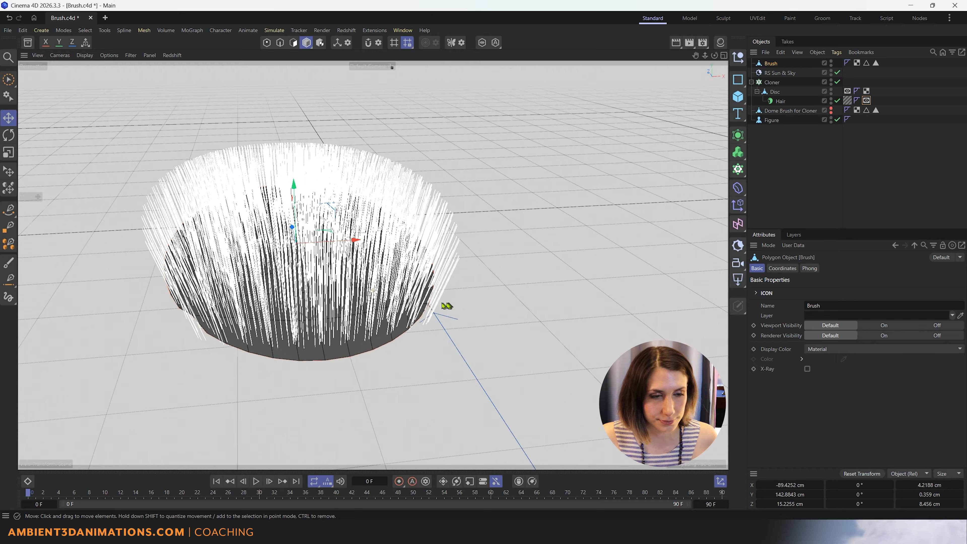
left_click(294, 43)
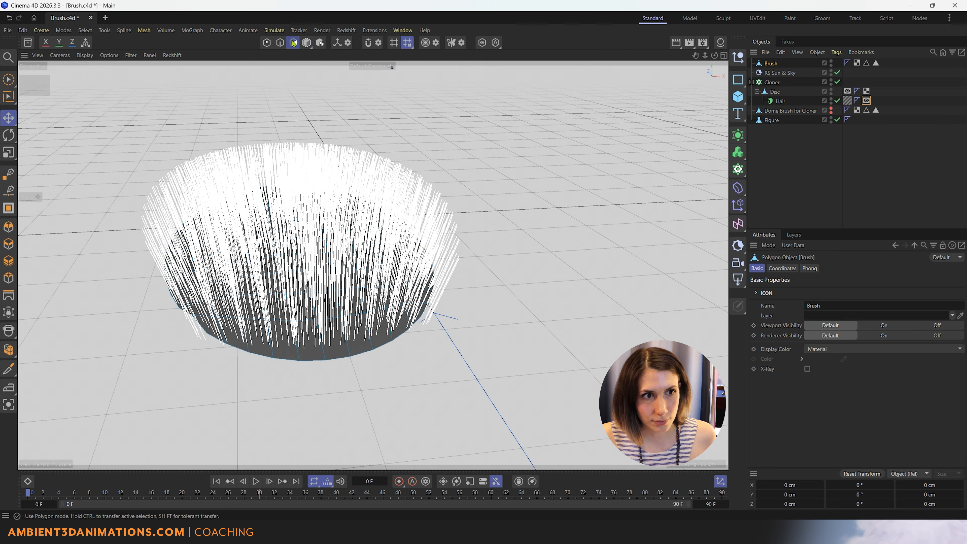
left_click(280, 44)
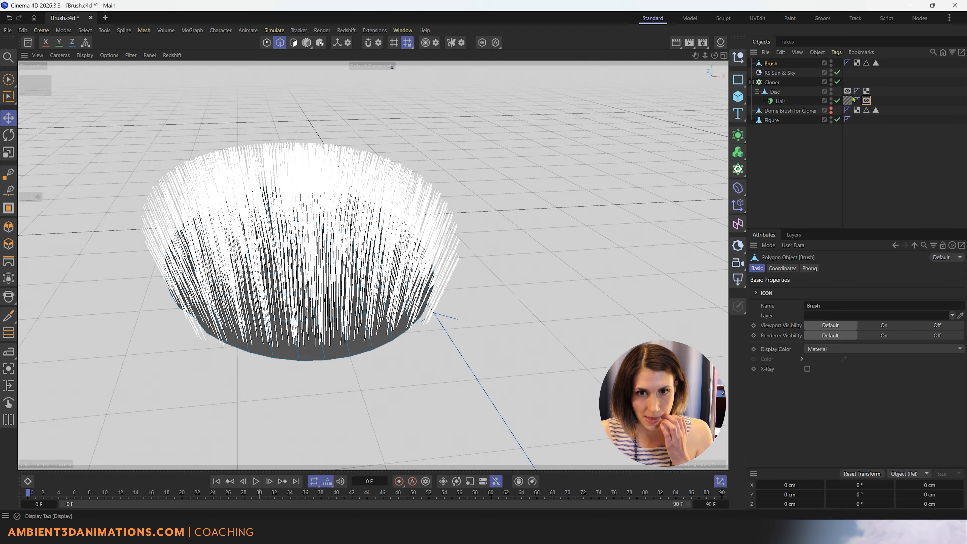
left_click(866, 63)
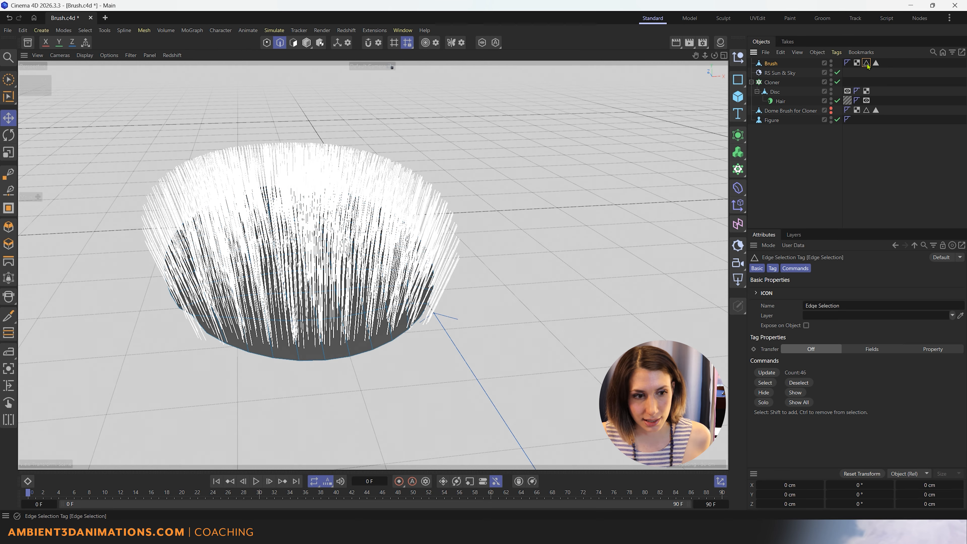
double_click(866, 64)
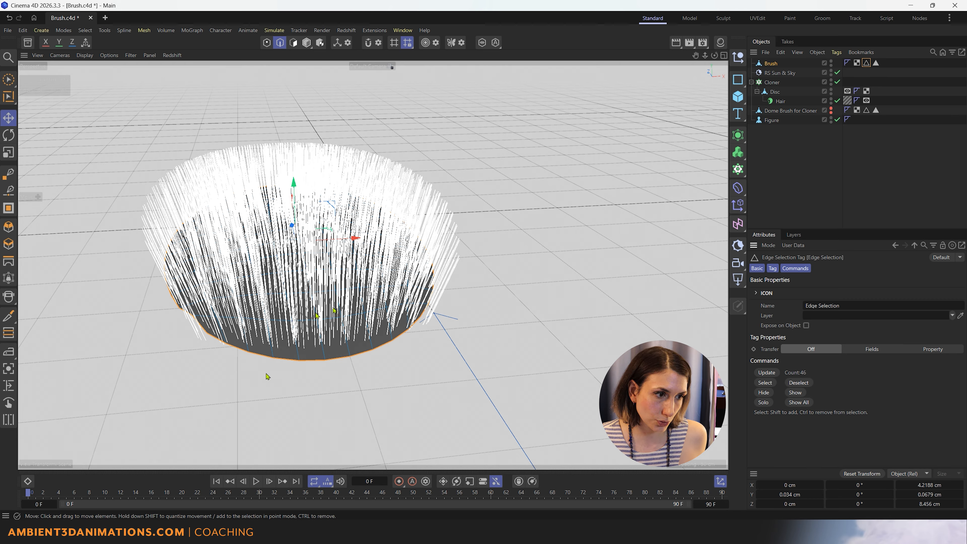
- Extrude the Brush's selected rim edges and scale the new loop outward to about 4.68 × 9.25 cm
left_click(9, 247)
mouse_move(456, 392)
left_mouse_down()
mouse_move(589, 391)
mouse_move(500, 391)
mouse_move(516, 391)
left_mouse_up()
mouse_move(239, 378)
left_mouse_down("alt")
mouse_move(283, 352)
mouse_move(308, 373)
mouse_move(281, 395)
mouse_move(231, 395)
mouse_move(230, 412)
mouse_move(228, 375)
left_mouse_up("alt")
key("t")
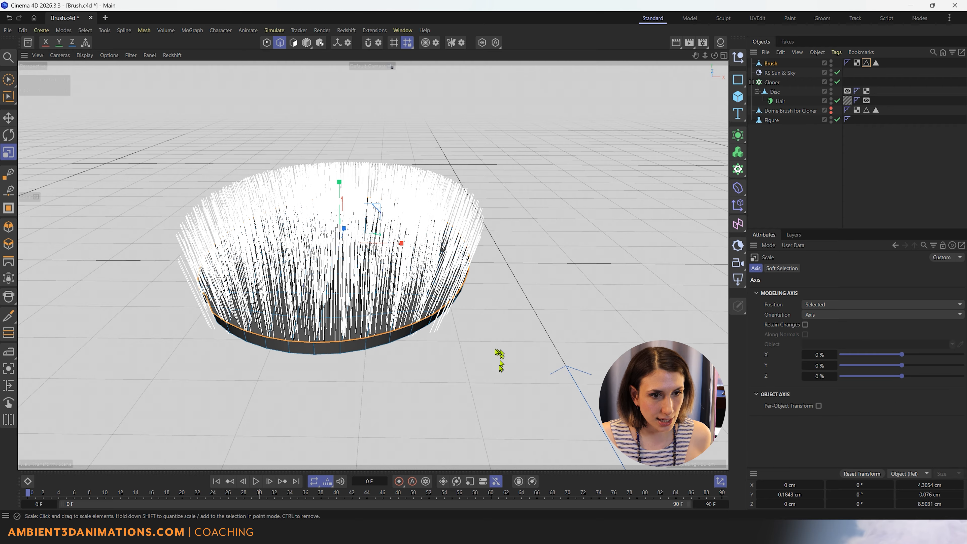
left_click_drag(495, 351, 523, 340)
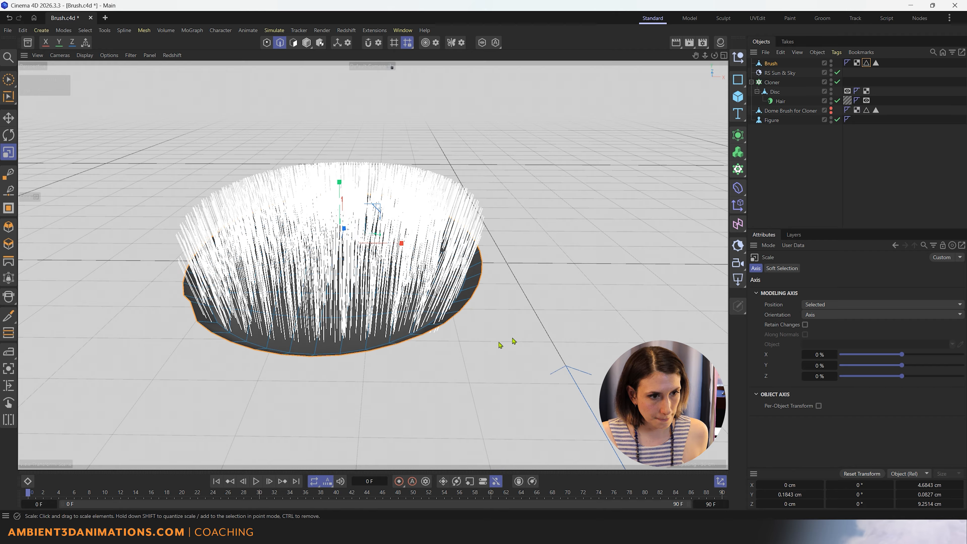
- Smooth the Brush's outer edge loop with Smooth Edges at 10 iterations
left_click(9, 355)
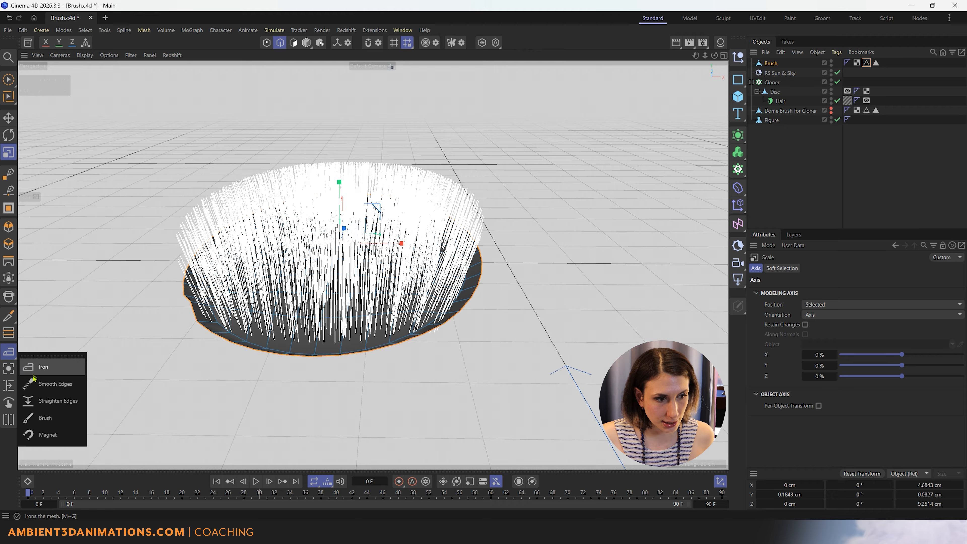
left_click(53, 385)
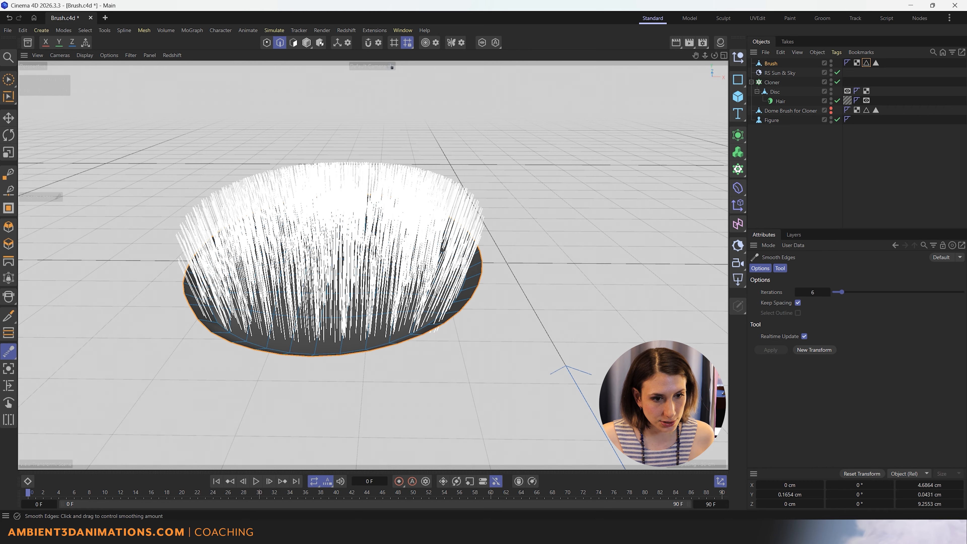
left_click(344, 404)
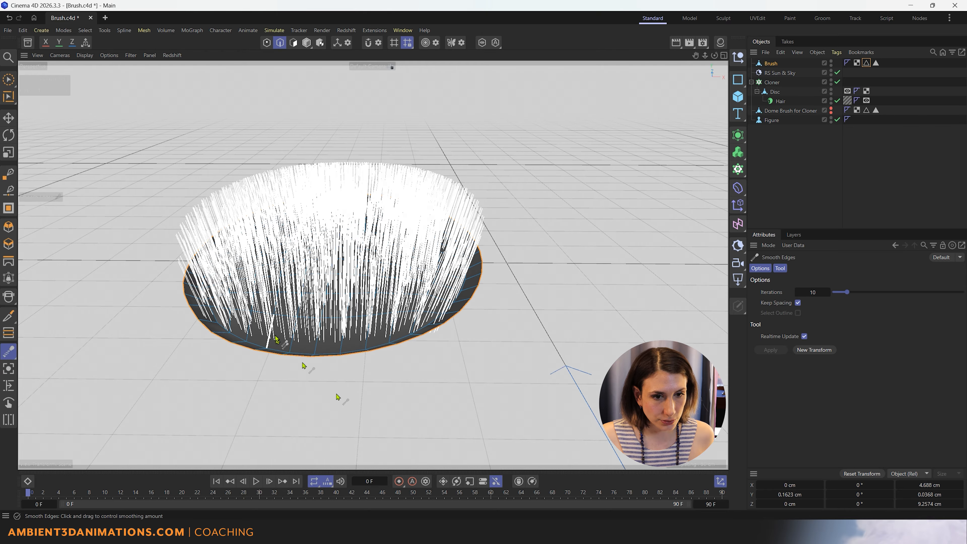
- Extrude the Brush's outer edge loop by an offset of about -0.22 cm to form a narrow border
scroll(274, 325, "down", 4)
left_click_drag(295, 299, 394, 354, "alt")
mouse_move(247, 304)
middle_mouse_down("alt")
mouse_move(510, 373)
mouse_move(553, 348)
mouse_move(459, 279)
mouse_move(421, 273)
middle_mouse_up("alt")
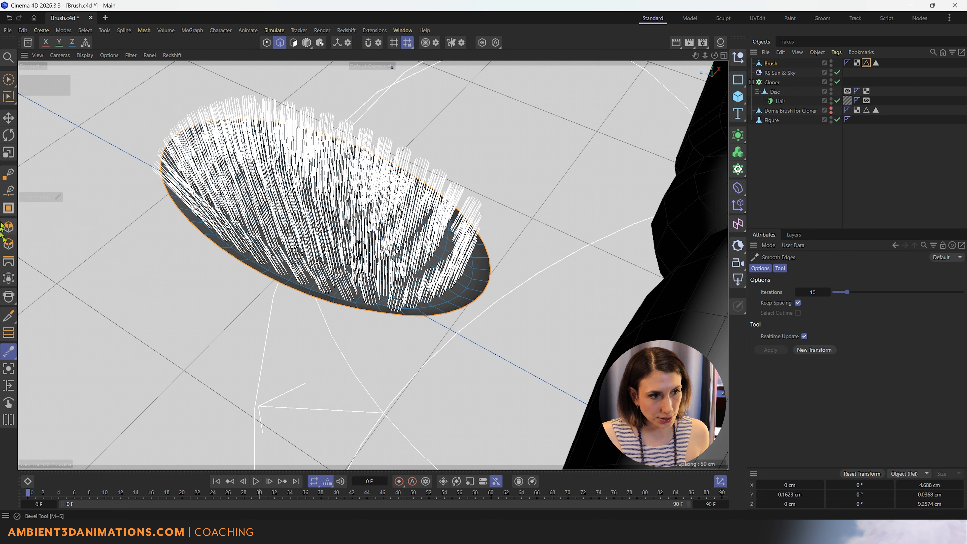
left_click(10, 244)
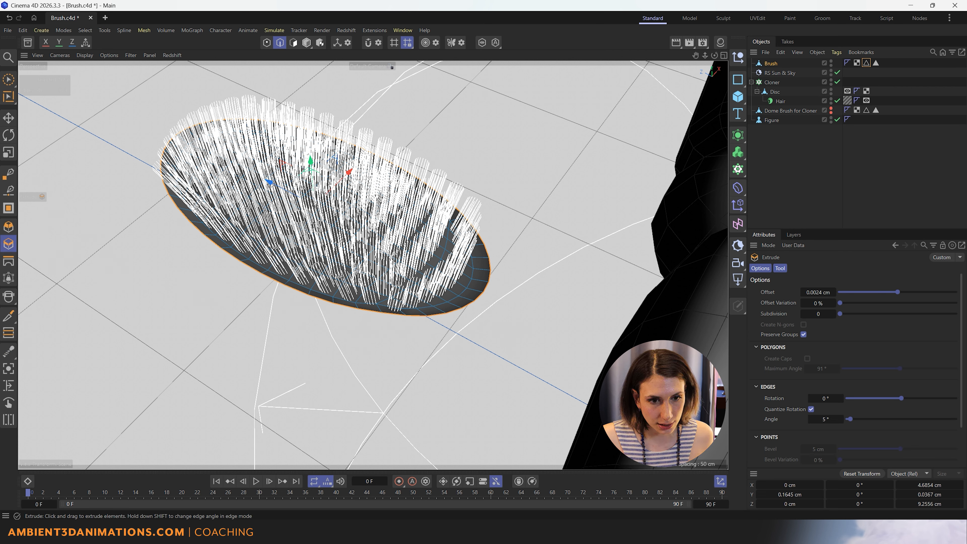
left_click_drag(314, 204, 315, 212)
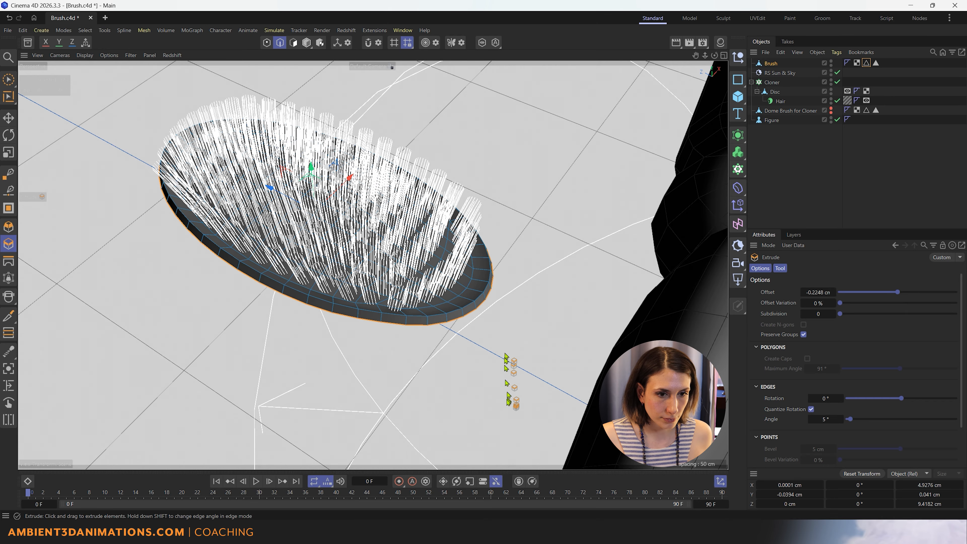
left_click_drag(416, 423, 432, 371, "alt")
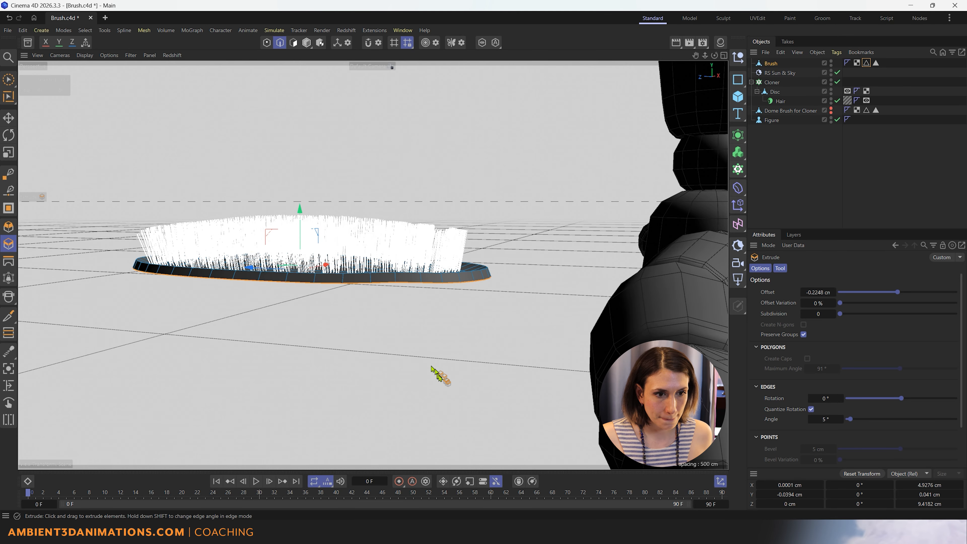
- Flatten the extruded border loop vertically by scaling its Y size to 0 cm
key("t")
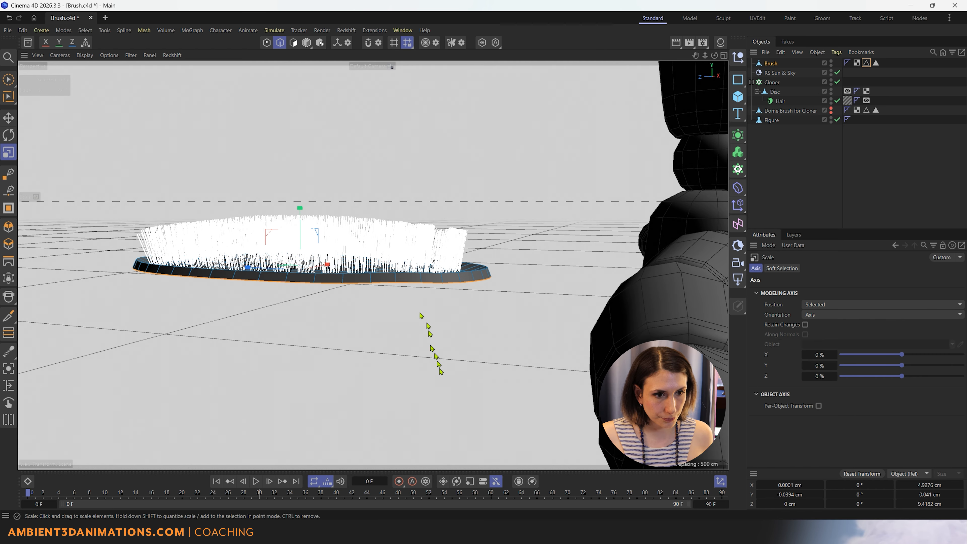
left_click_drag(301, 215, 307, 276)
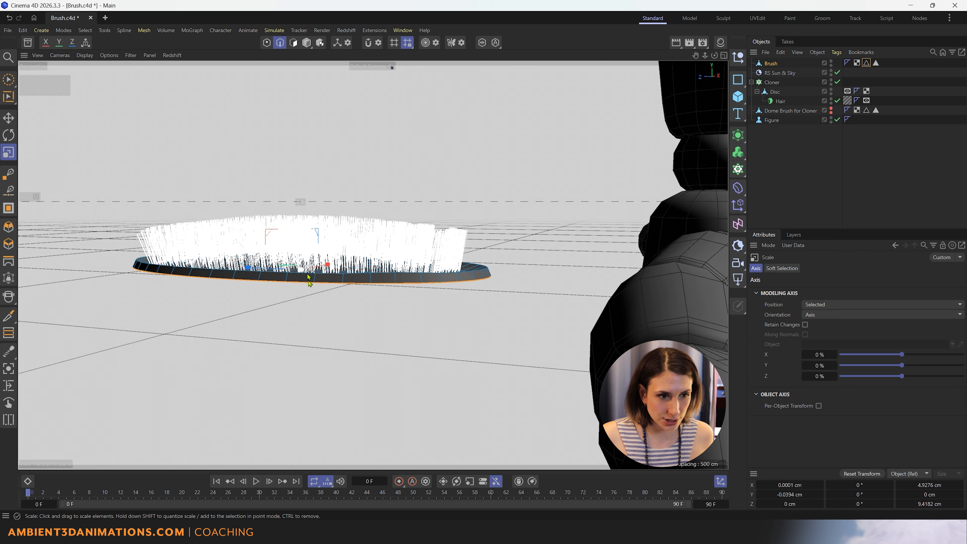
left_click_drag(256, 330, 292, 328, "alt")
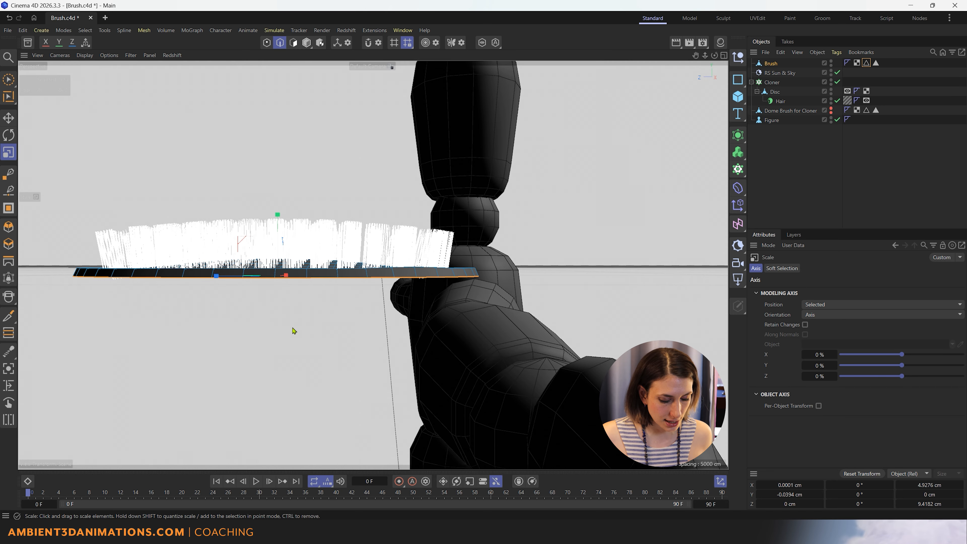
- Move the flattened edge loop down to a Y position of about -0.70 cm to deepen the Brush's side wall
key("e")
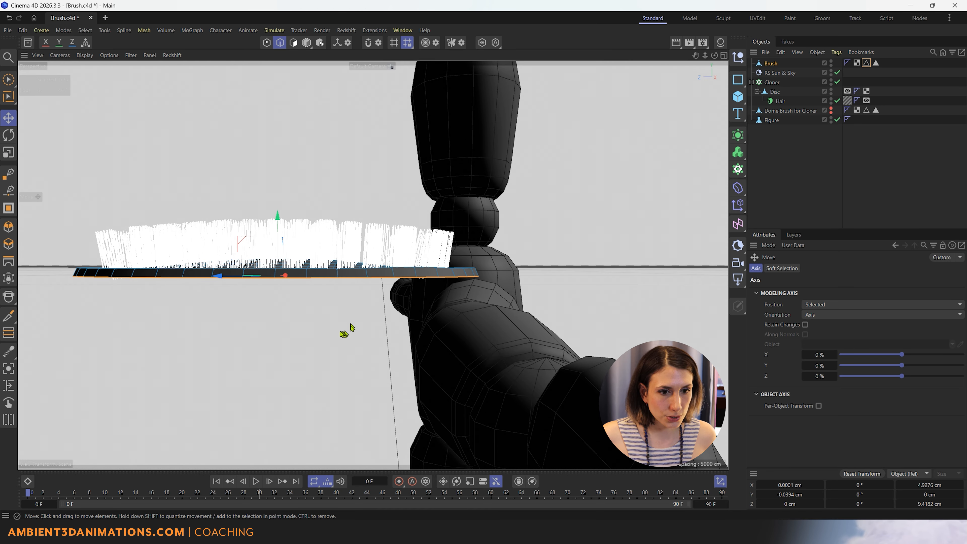
mouse_move(351, 327)
left_mouse_down("alt")
mouse_move(335, 346)
mouse_move(308, 346)
left_mouse_up("alt")
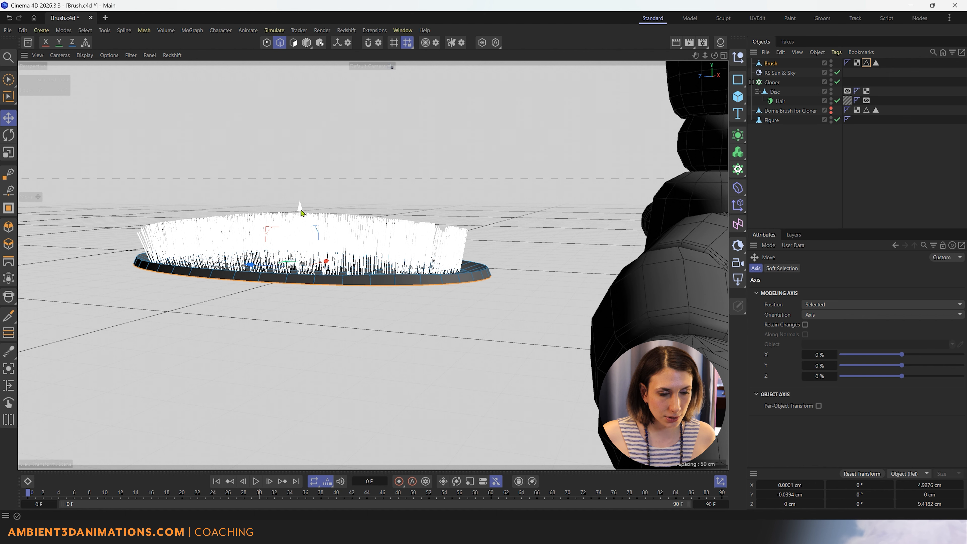
left_click_drag(301, 211, 307, 236)
mouse_move(377, 363)
left_mouse_down("alt")
mouse_move(343, 316)
mouse_move(347, 334)
left_mouse_up("alt")
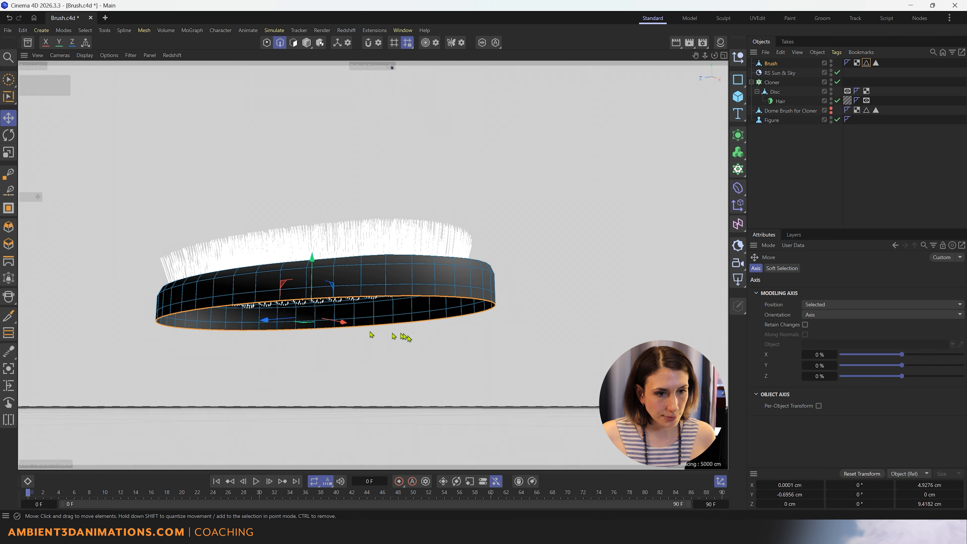
- Scale the lower edge loop inward to about 4.33 × 8.27 cm to taper the underside of the Brush
key("t")
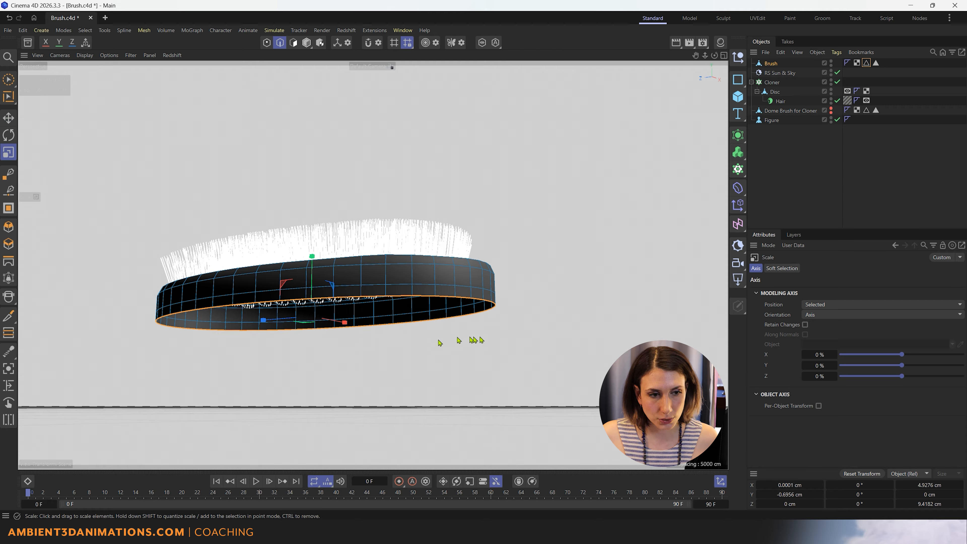
left_click_drag(577, 329, 520, 330)
mouse_move(519, 330)
left_mouse_down("alt")
mouse_move(429, 345)
mouse_move(414, 363)
mouse_move(403, 328)
mouse_move(412, 315)
left_mouse_up("alt")
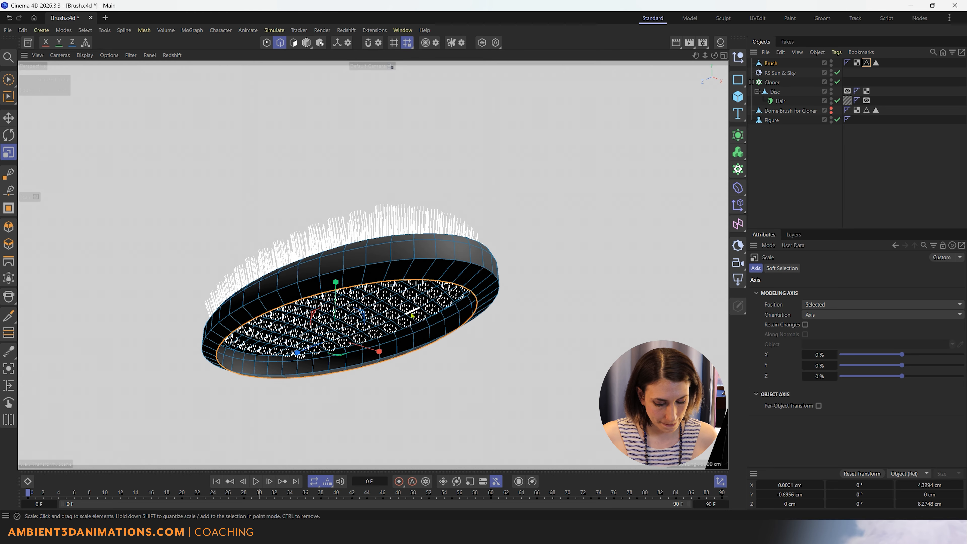
- Extrude the Brush's lower edge loop further inward to a size of about 3.59 × 6.56 cm at a Y position of about -0.90 cm
key("m")
key("t")
left_click_drag(576, 321, 494, 344)
key("t")
mouse_move(371, 325)
left_mouse_down("alt")
mouse_move(363, 384)
mouse_move(362, 280)
mouse_move(375, 278)
left_mouse_up("alt")
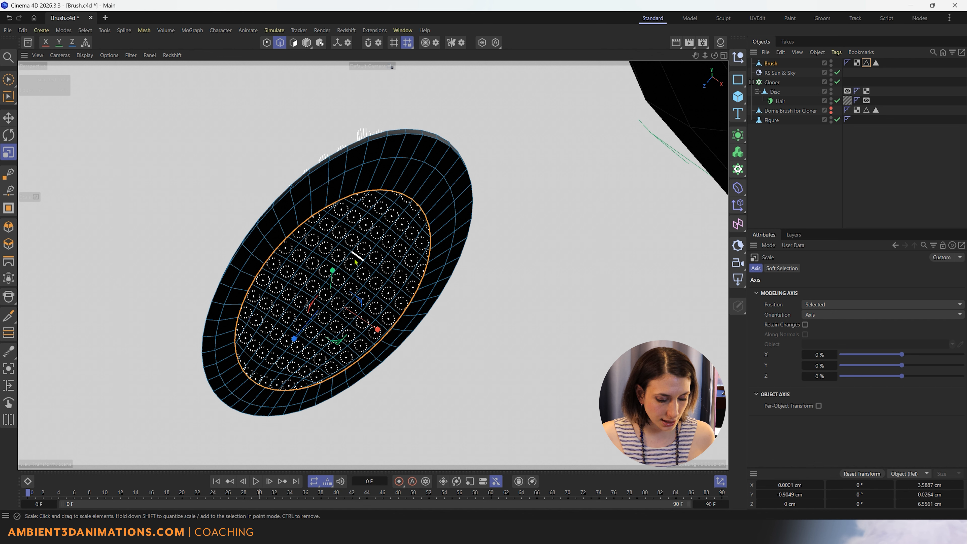
- Try to close the opening in the Brush's underside with a Basic N-gon using Close Polygon Hole
key("m")
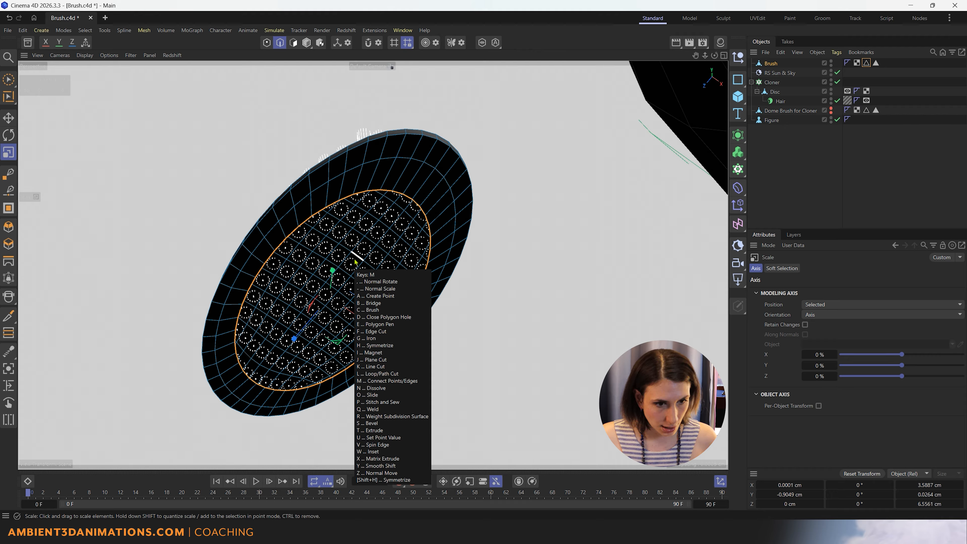
key("d")
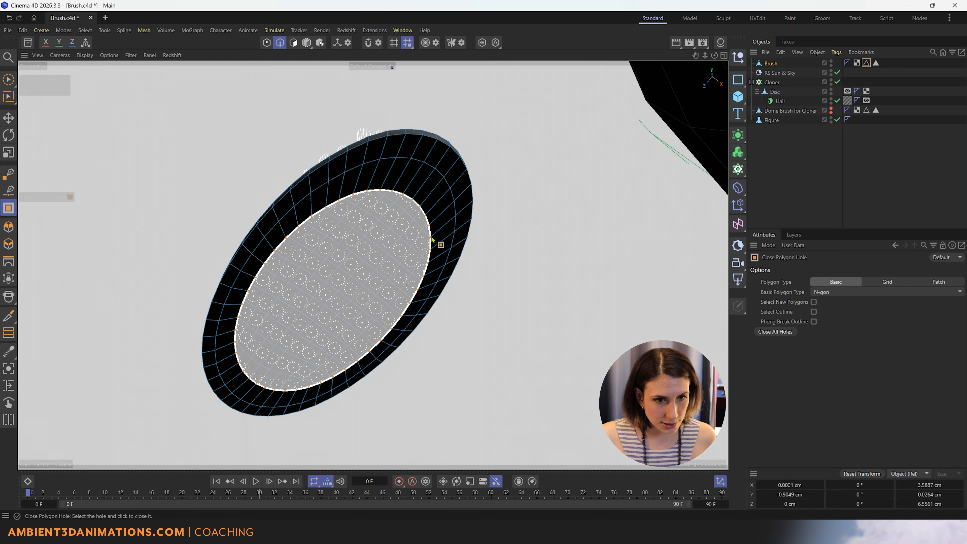
left_click(432, 239)
scroll(328, 316, "up", 4)
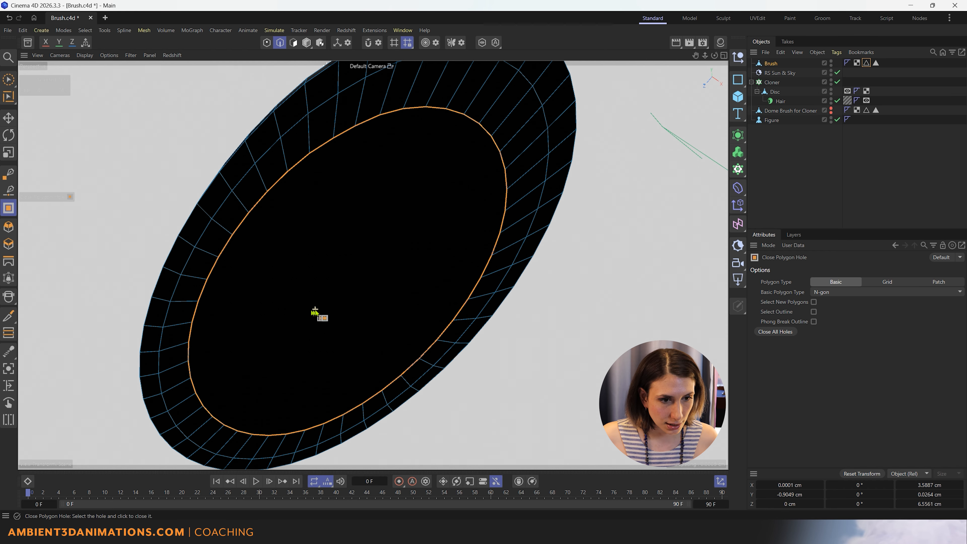
left_click_drag(354, 255, 367, 156, "alt")
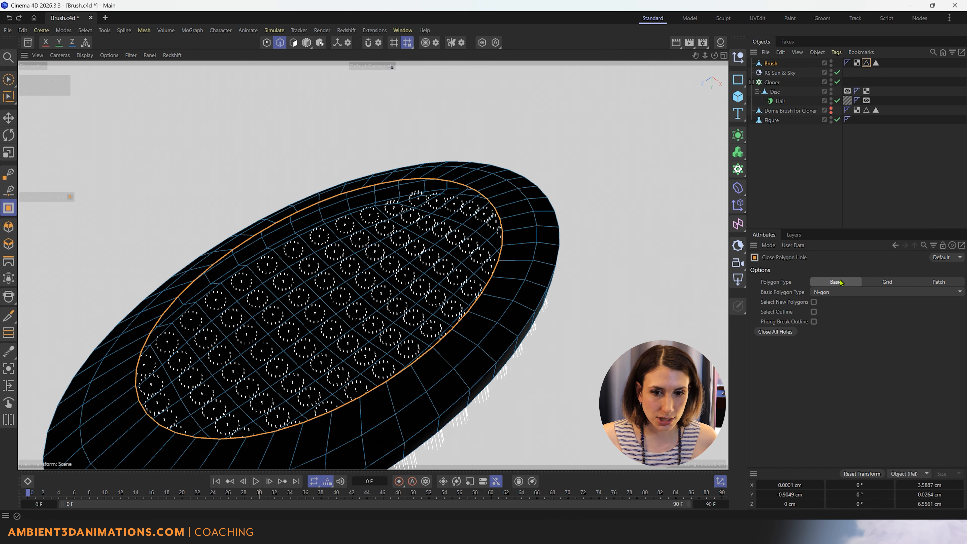
- Close the opening in the Brush's underside with the Grid polygon type and inspect the filled base from several angles
left_click(903, 284)
left_click(419, 364)
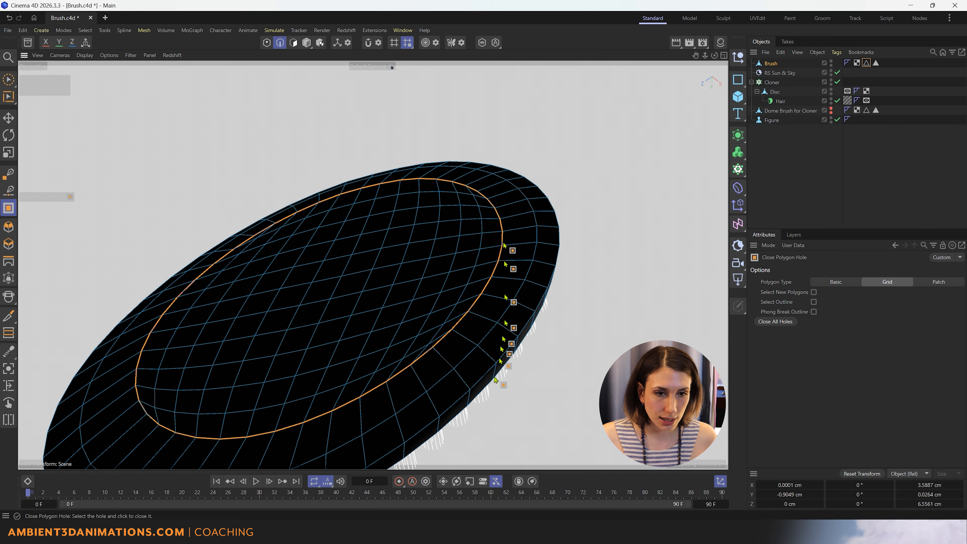
left_click_drag(359, 234, 357, 330, "alt")
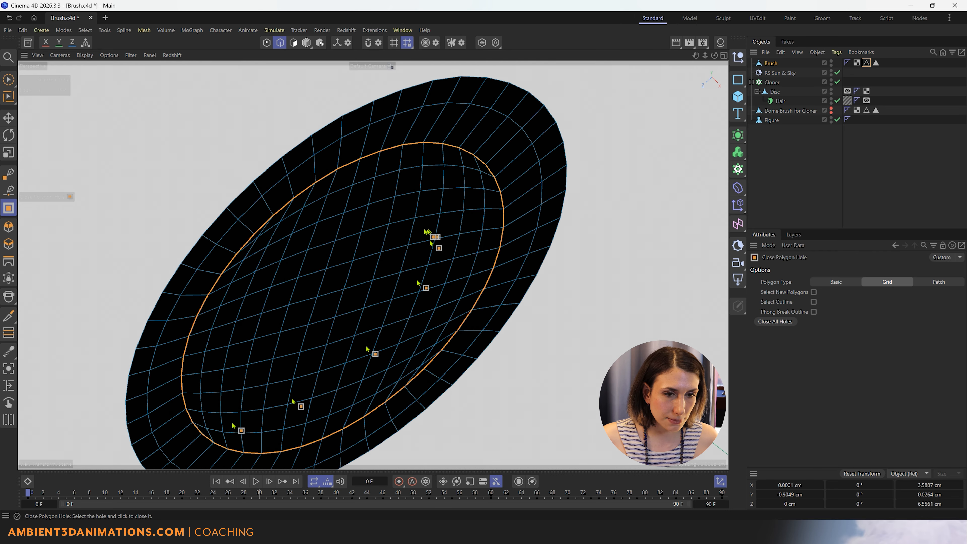
left_click_drag(426, 231, 384, 287, "alt")
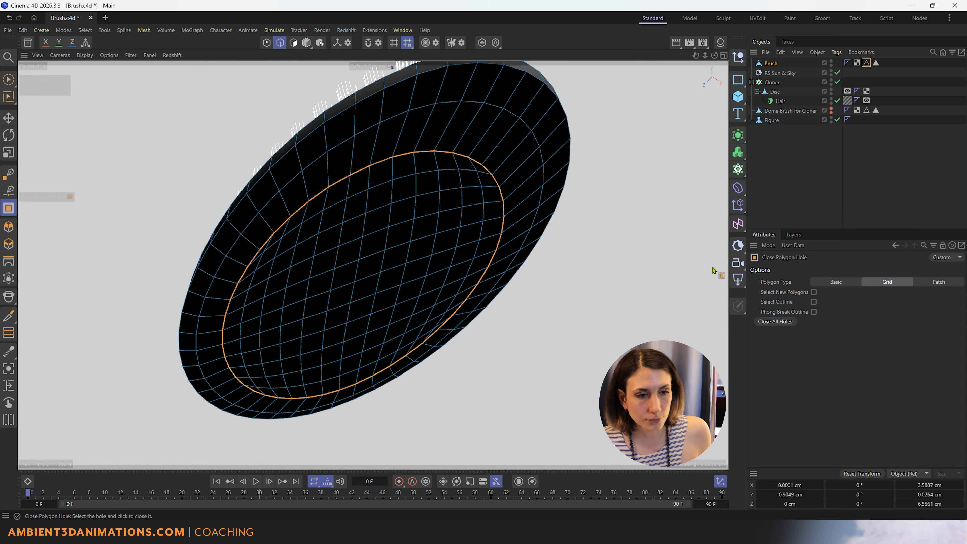
mouse_move(472, 349)
left_mouse_down("alt")
mouse_move(443, 347)
mouse_move(371, 236)
mouse_move(370, 135)
mouse_move(382, 119)
left_mouse_up("alt")
left_click_drag(382, 343, 410, 411, "alt")
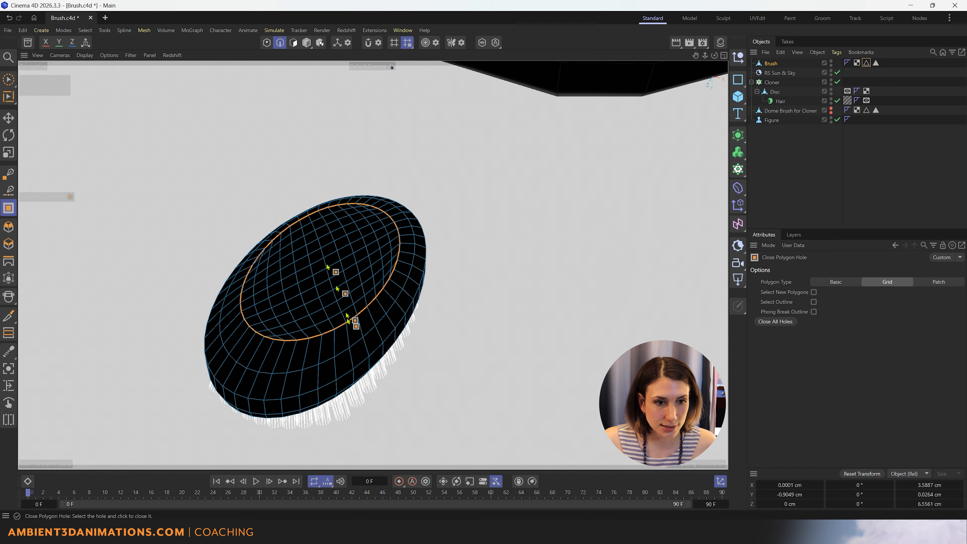
mouse_move(347, 318)
left_mouse_down("alt")
mouse_move(330, 303)
mouse_move(328, 377)
mouse_move(335, 245)
mouse_move(368, 206)
left_mouse_up("alt")
mouse_move(491, 240)
left_mouse_down("alt")
mouse_move(392, 280)
mouse_move(373, 367)
mouse_move(395, 208)
left_mouse_up("alt")
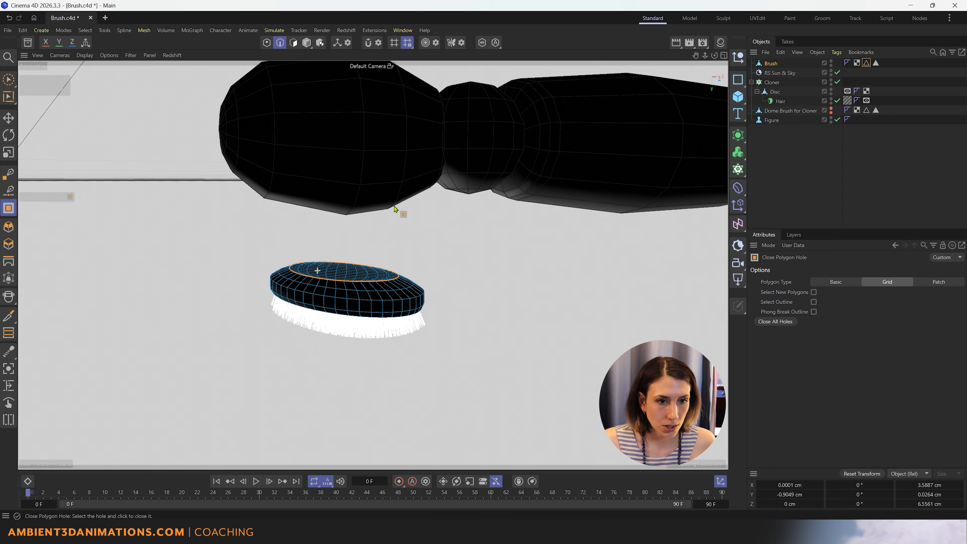
scroll(403, 296, "up", 4)
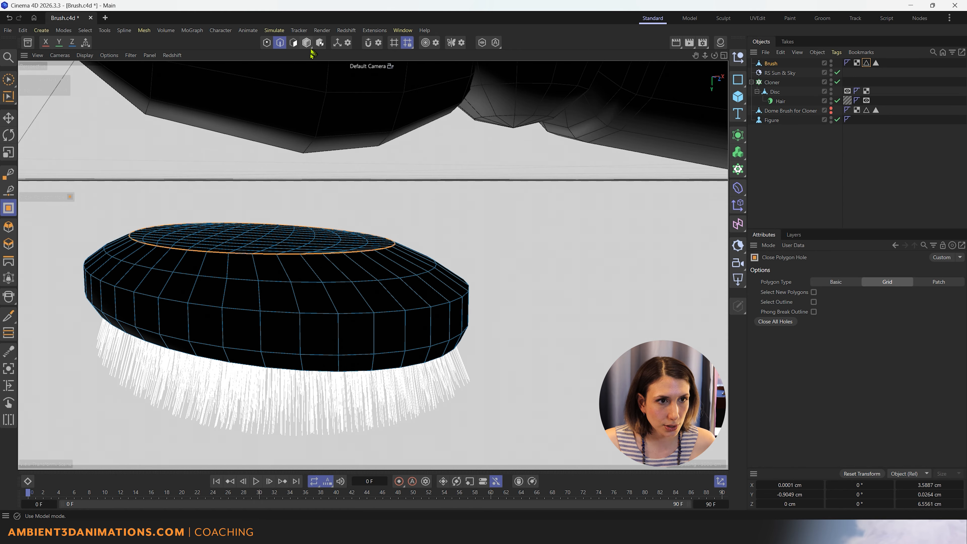
- Select the side-wall polygons at one narrow end of the Brush head and extrude them along Z to about 12.16 cm as a handle
left_click(293, 43)
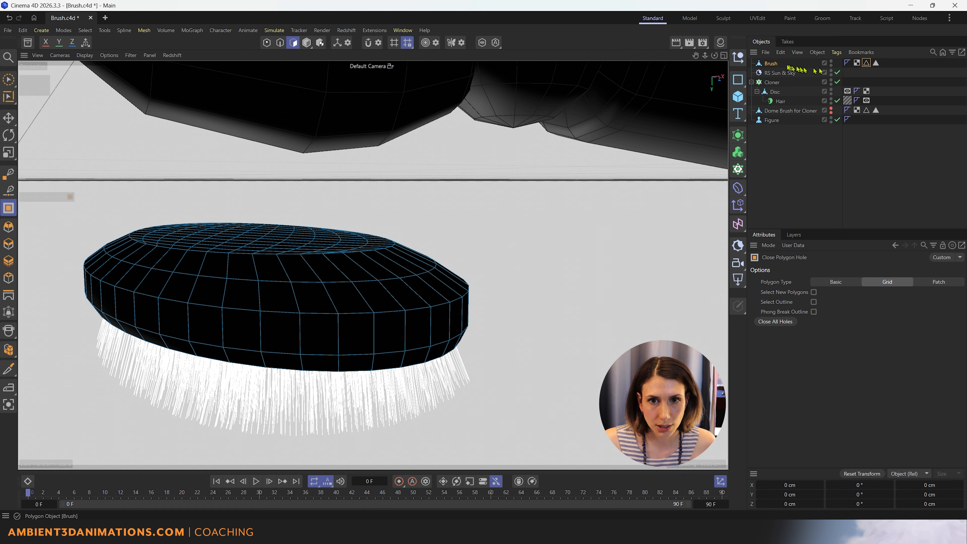
left_click(773, 64)
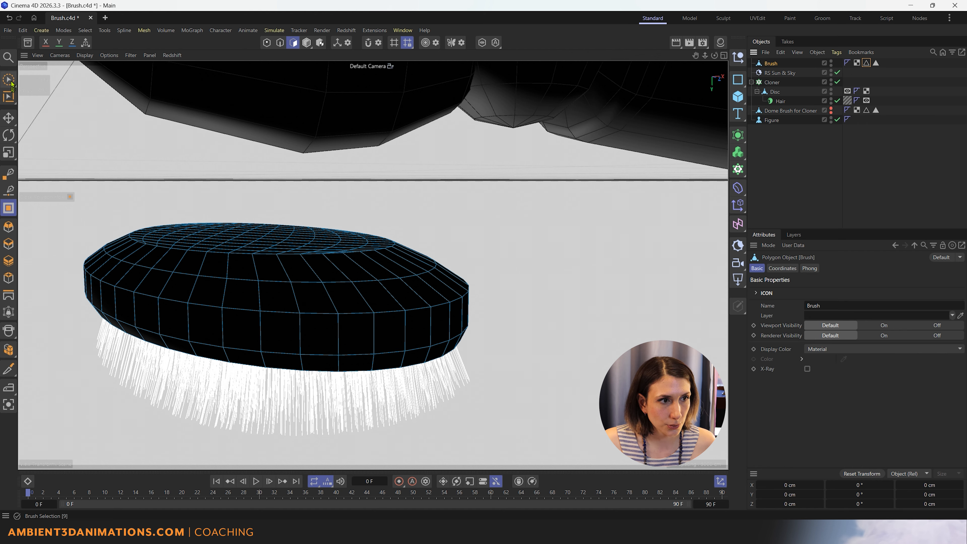
left_click(9, 79)
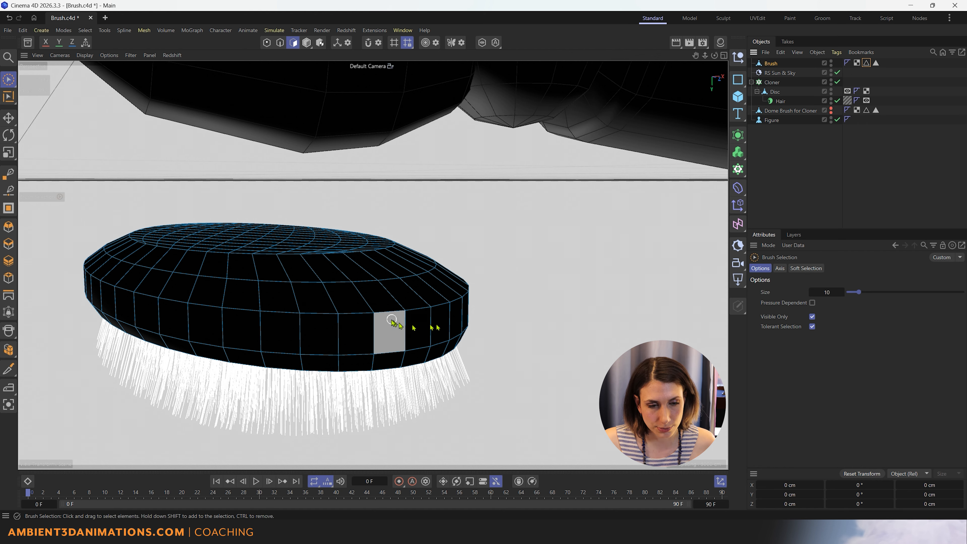
mouse_move(410, 328)
left_mouse_down("alt")
mouse_move(336, 326)
mouse_move(371, 349)
mouse_move(418, 330)
mouse_move(444, 331)
mouse_move(442, 345)
mouse_move(372, 350)
mouse_move(378, 285)
left_mouse_up("alt")
left_click(370, 330)
left_click_drag(372, 350, 460, 382, "alt")
scroll(458, 377, "down", 5)
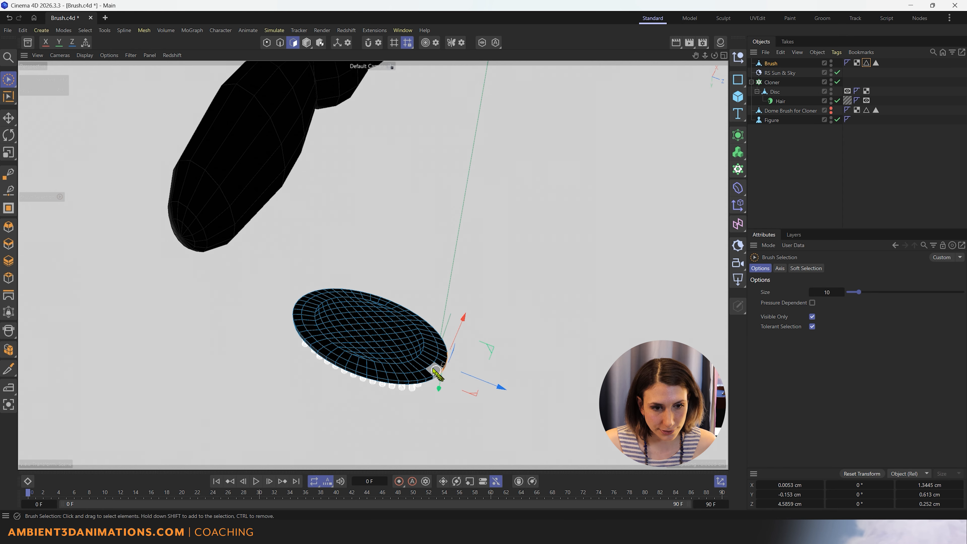
middle_click_drag(438, 371, 370, 308, "alt")
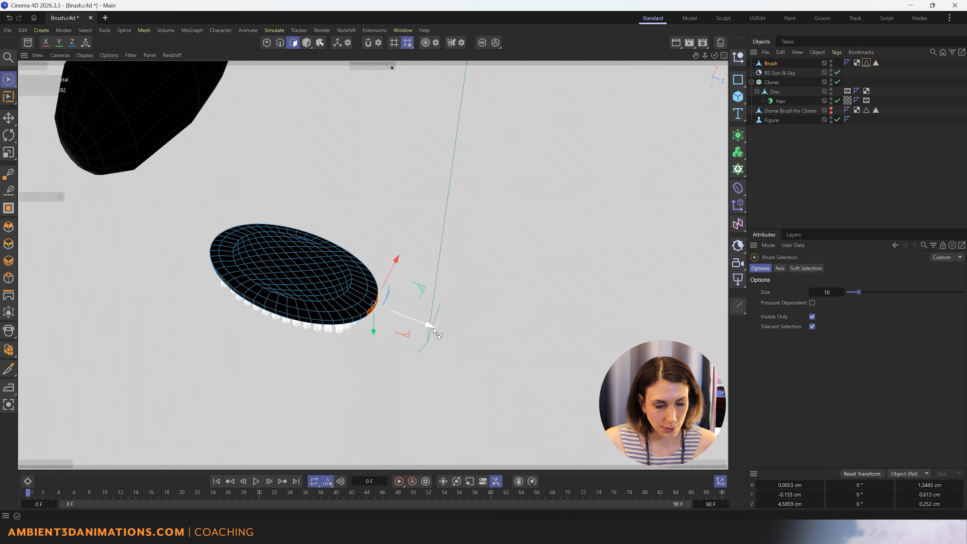
mouse_move(433, 328)
left_mouse_down("ctrl")
mouse_move(508, 347)
mouse_move(603, 392)
mouse_move(556, 396)
mouse_move(584, 380)
left_mouse_up("ctrl")
scroll(517, 307, "up", 4)
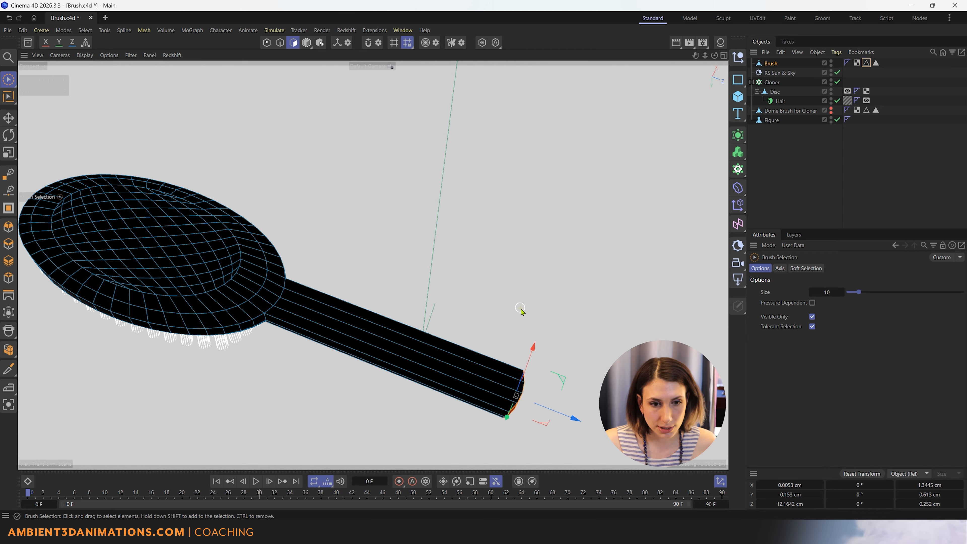
mouse_move(431, 401)
left_mouse_down("alt")
mouse_move(403, 308)
mouse_move(416, 315)
mouse_move(431, 373)
mouse_move(346, 335)
mouse_move(365, 307)
mouse_move(388, 331)
mouse_move(419, 323)
left_mouse_up("alt")
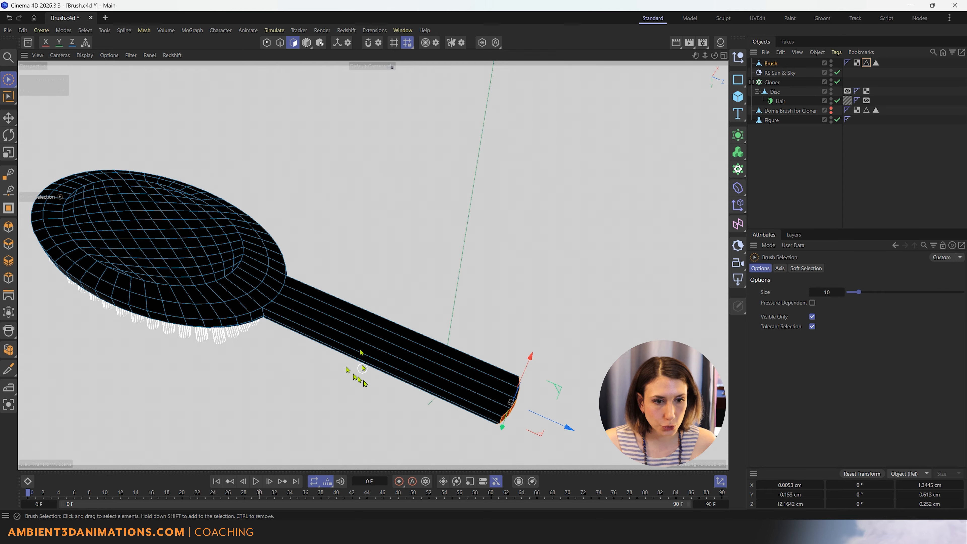
mouse_move(389, 302)
left_mouse_down("alt")
mouse_move(344, 353)
mouse_move(391, 259)
mouse_move(384, 205)
mouse_move(383, 313)
mouse_move(383, 129)
mouse_move(324, 291)
mouse_move(306, 304)
mouse_move(295, 154)
left_mouse_up("alt")
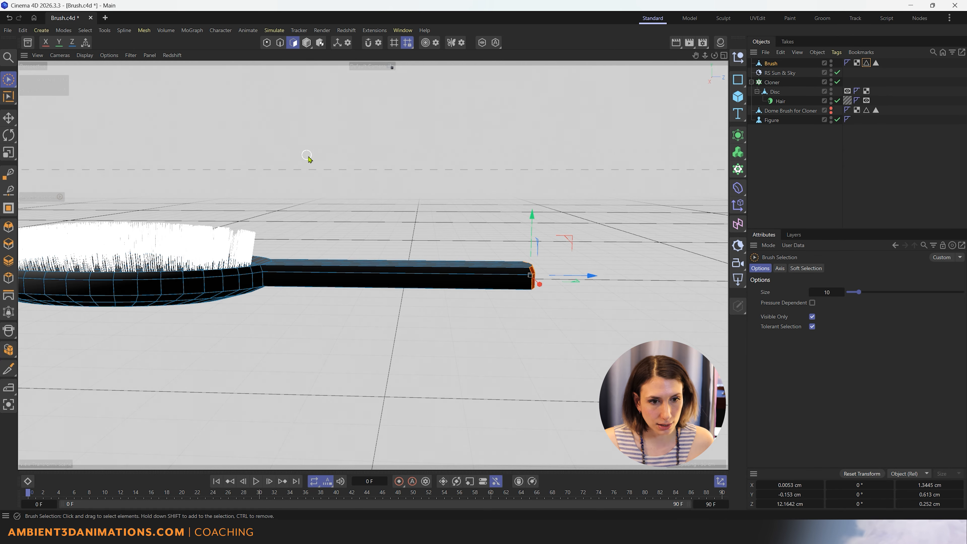
- Cut one edge loop across the Brush's handle at an offset of about 47% with Loop/Path Cut
key("m")
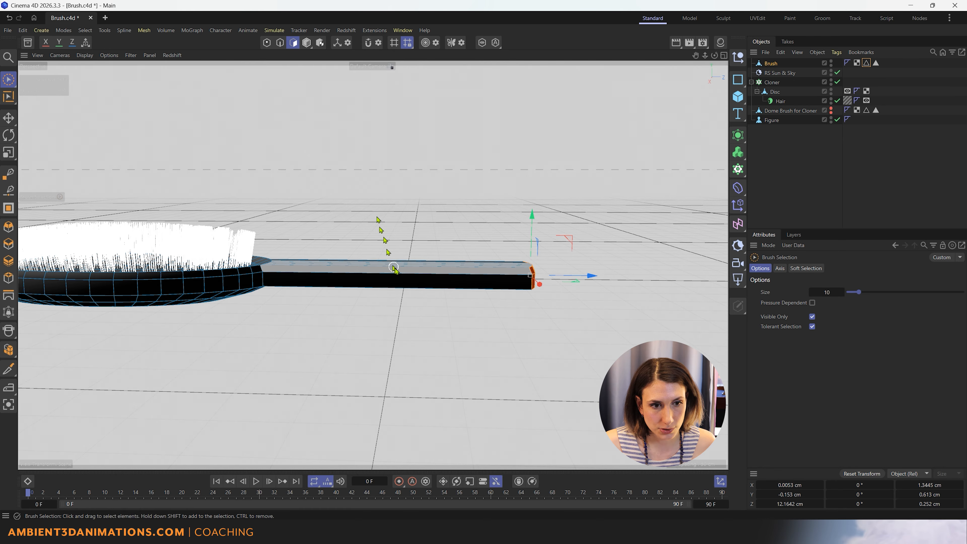
key("k")
key("l")
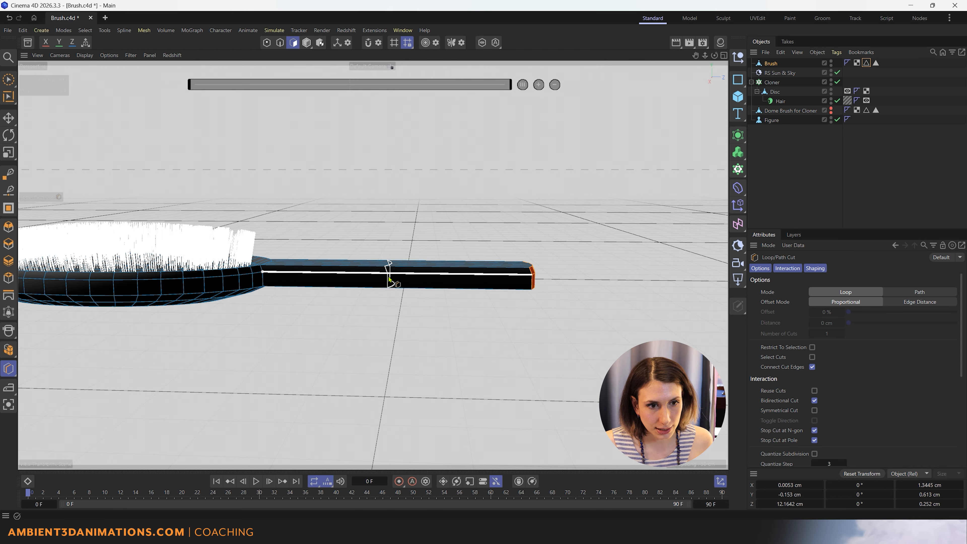
left_click(389, 280)
scroll(384, 257, "up", 4)
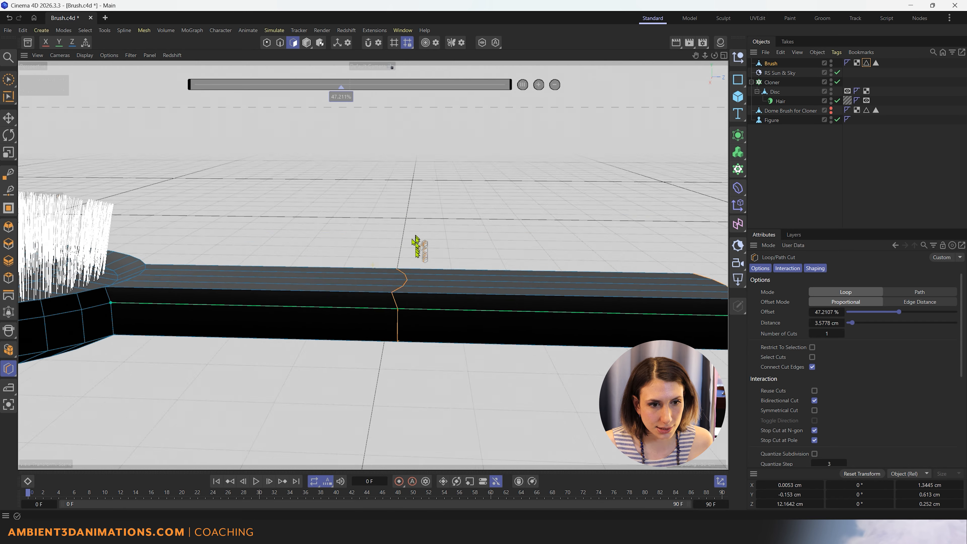
left_click_drag(416, 248, 423, 323, "alt")
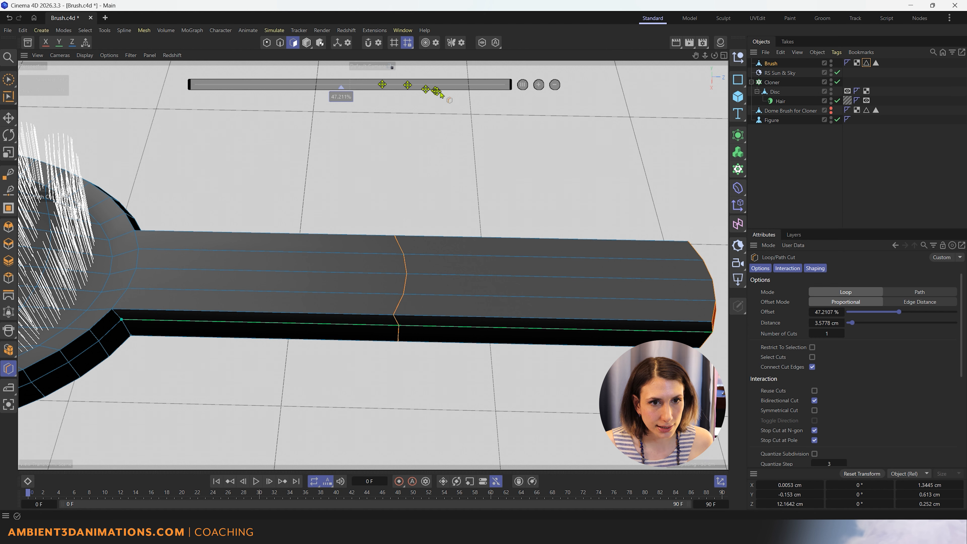
- Increase the loop cuts across the handle to 18 evenly spaced cuts
left_click(539, 85)
left_click(539, 84)
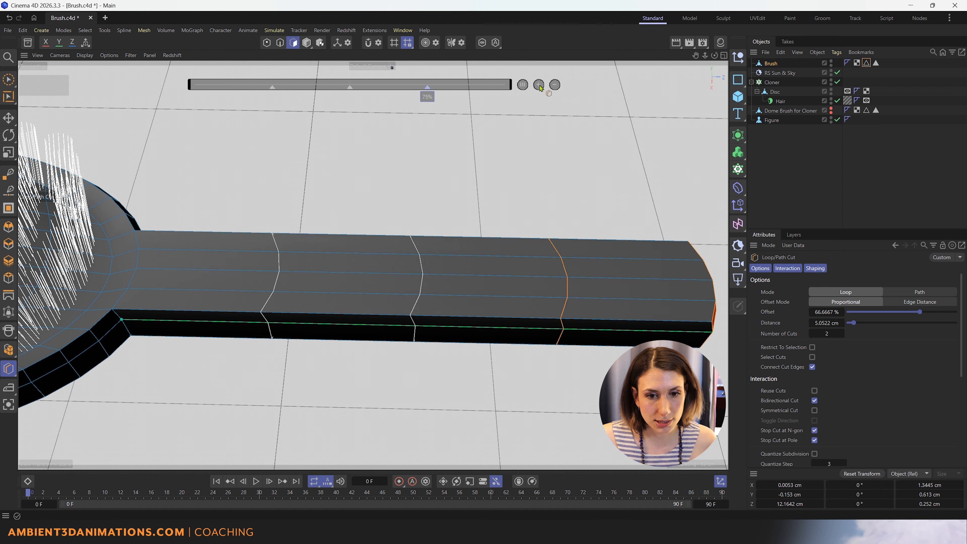
left_click(539, 85)
left_click(539, 84)
left_click(539, 85)
left_click(539, 84)
left_click(539, 84)
left_click(539, 85)
left_click(539, 84)
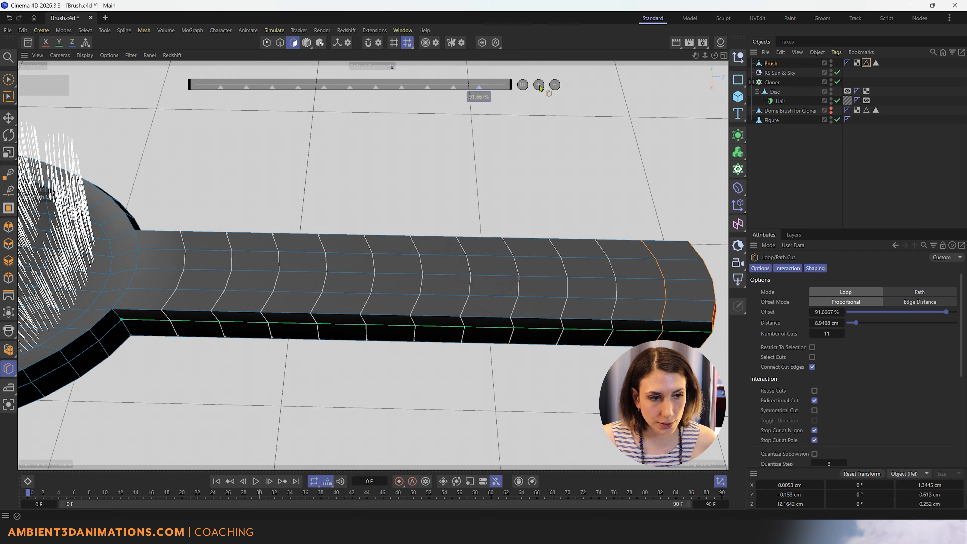
left_click(539, 84)
left_click(539, 85)
left_click(539, 84)
left_click(539, 85)
left_click(539, 85)
left_click(539, 85)
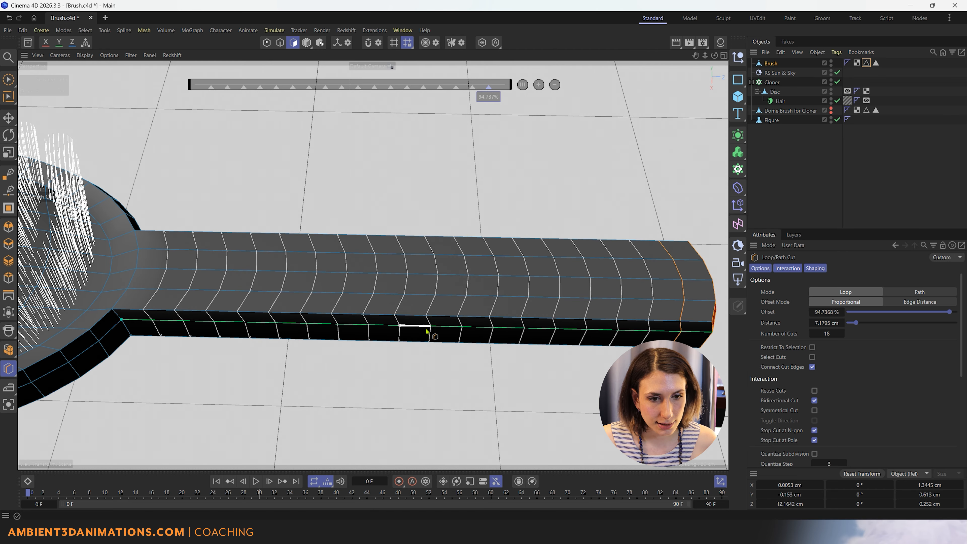
mouse_move(431, 328)
left_mouse_down("alt")
mouse_move(374, 354)
mouse_move(327, 259)
mouse_move(205, 269)
mouse_move(201, 328)
mouse_move(280, 322)
mouse_move(380, 333)
left_mouse_up("alt")
middle_click_drag(242, 323, 336, 284, "alt")
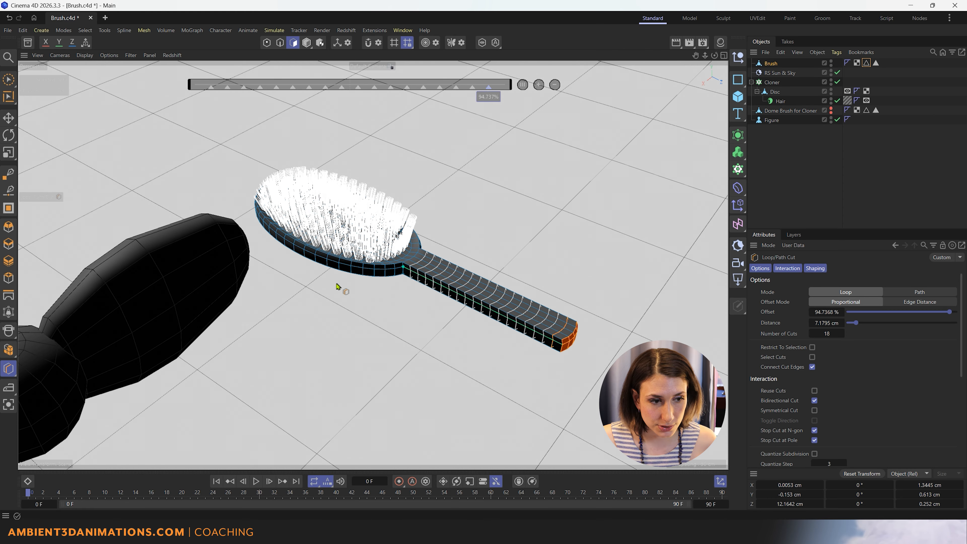
left_click_drag(348, 304, 346, 260, "alt")
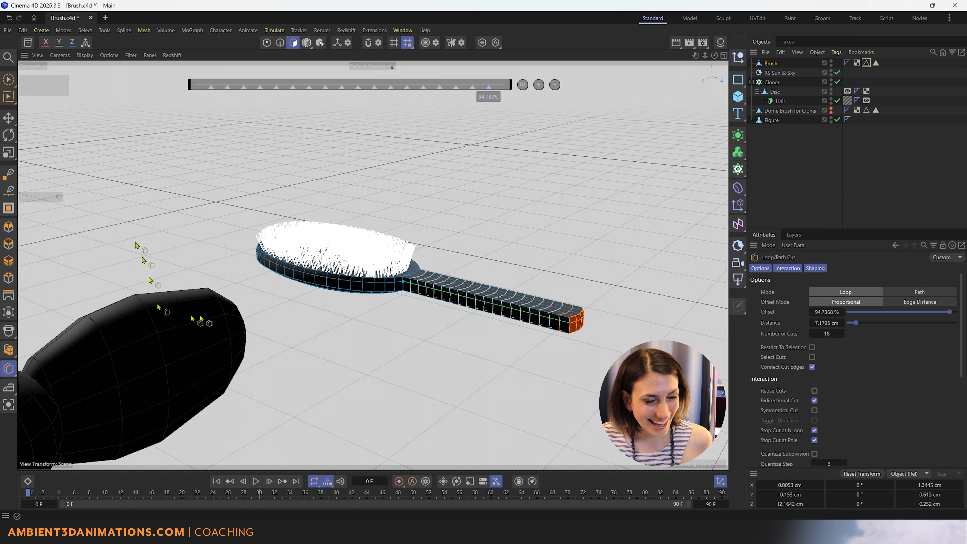
- Add a Bulge deformer as a child of the Brush and set its Strength to 100%
left_click(743, 191)
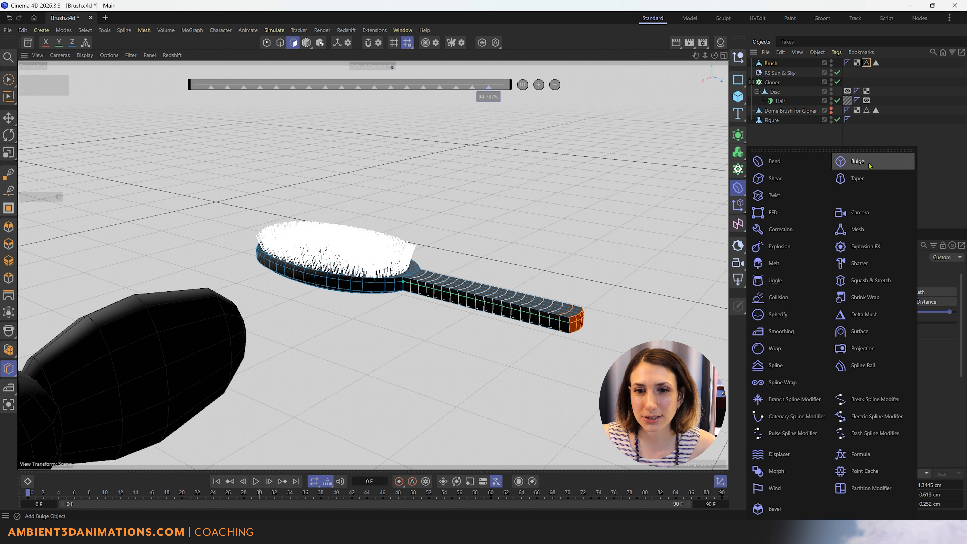
left_click(850, 168)
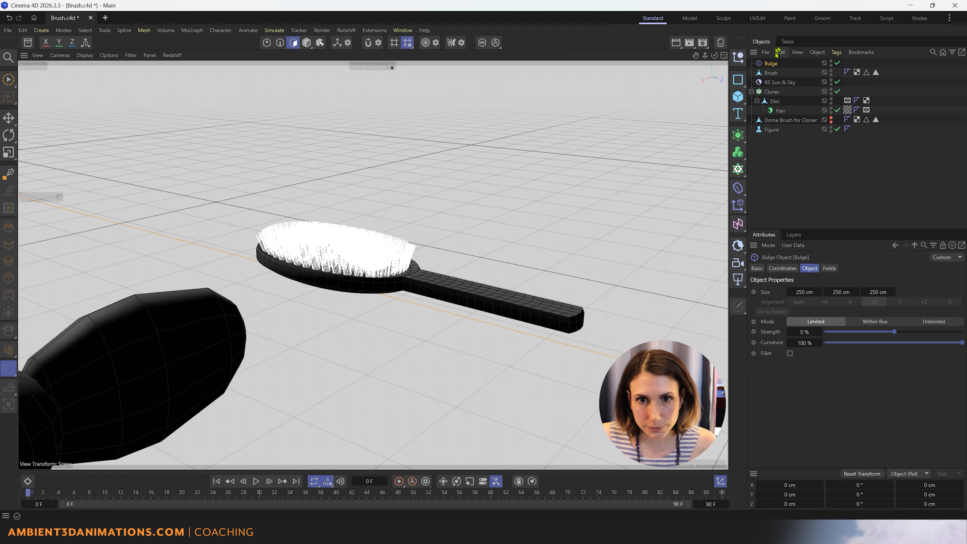
left_click_drag(773, 64, 773, 75)
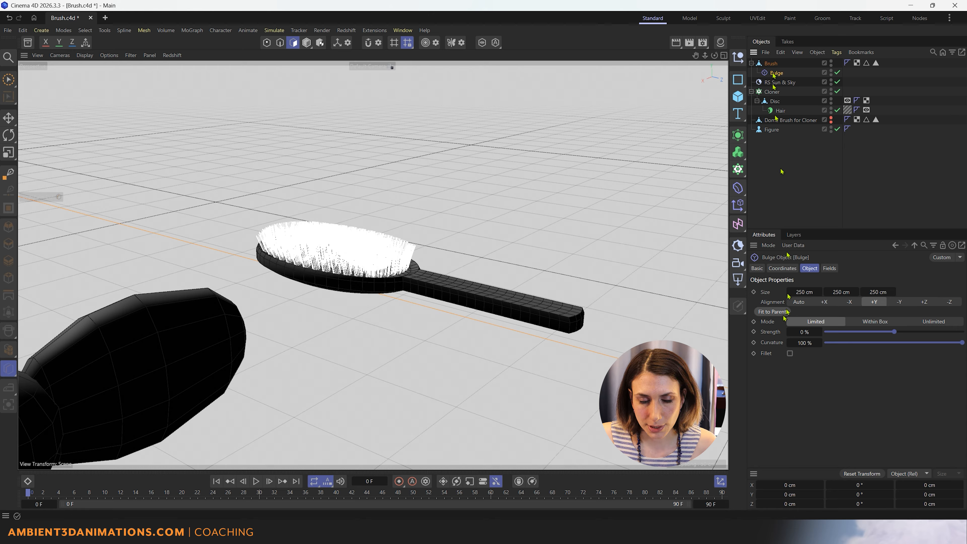
left_click_drag(895, 332, 963, 335)
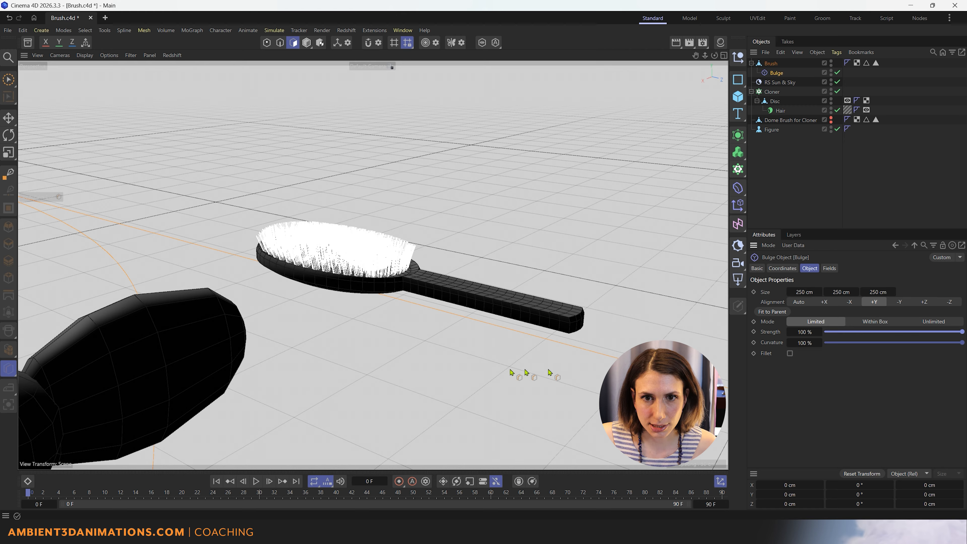
- Put the Brush in Model mode and reselect its Bulge deformer
left_click(770, 64)
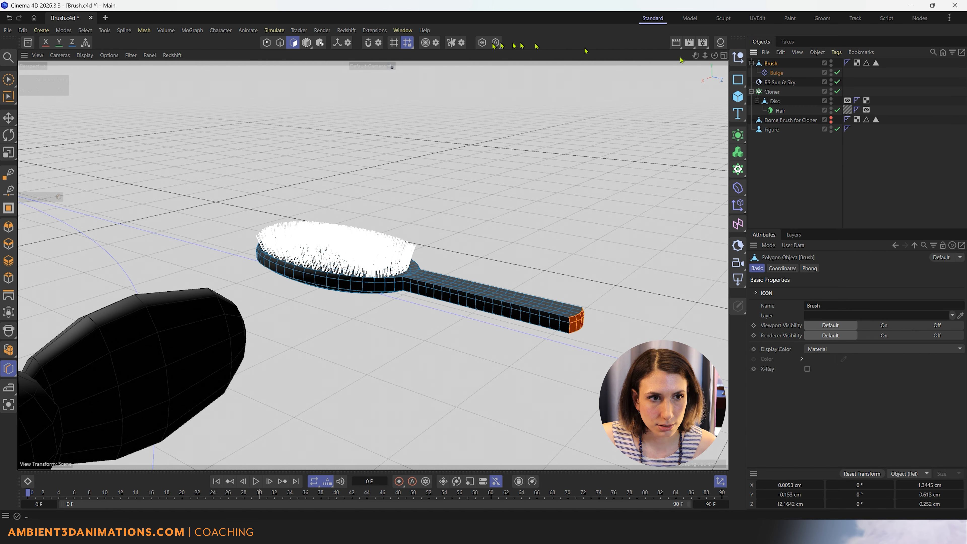
left_click(306, 42)
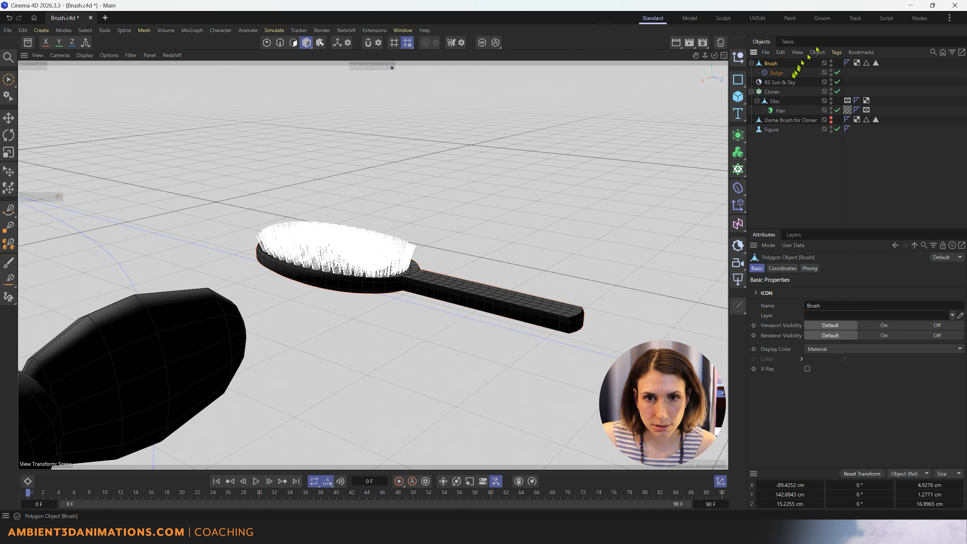
left_click(776, 72)
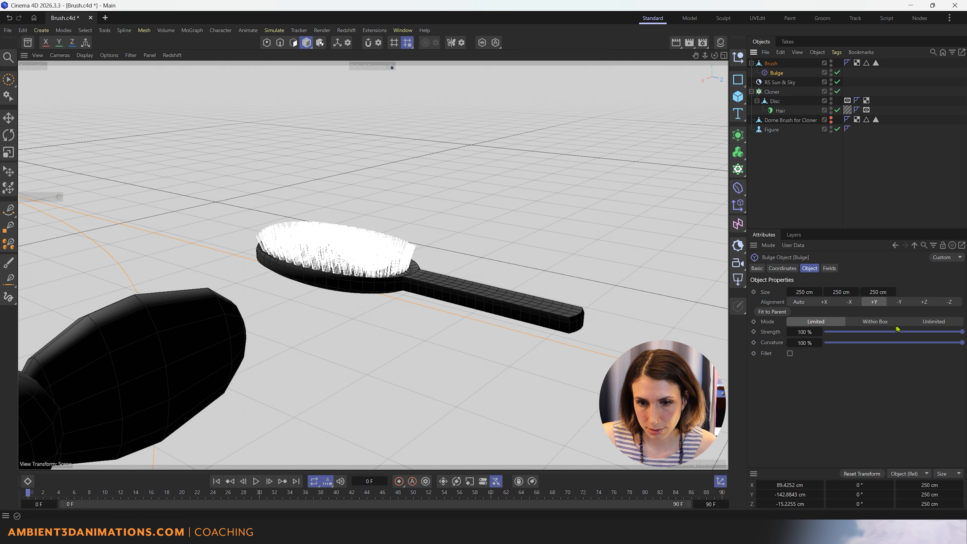
- Reduce the Bulge deformer's Strength to -11%
left_click_drag(923, 334, 886, 334)
scroll(447, 298, "down", 3)
scroll(447, 298, "down", 8)
middle_click_drag(480, 377, 509, 195, "alt")
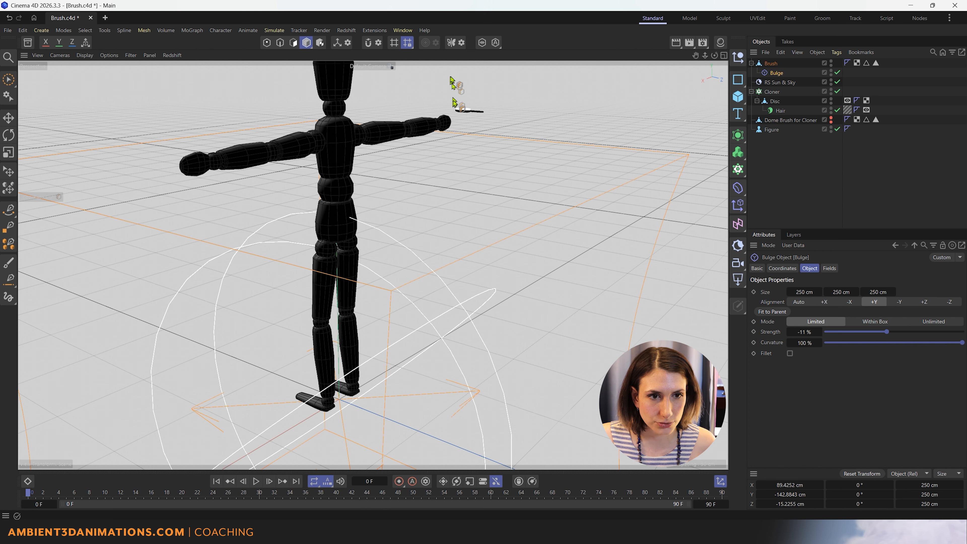
scroll(620, 290, "down", 5)
middle_click_drag(467, 329, 473, 199, "alt")
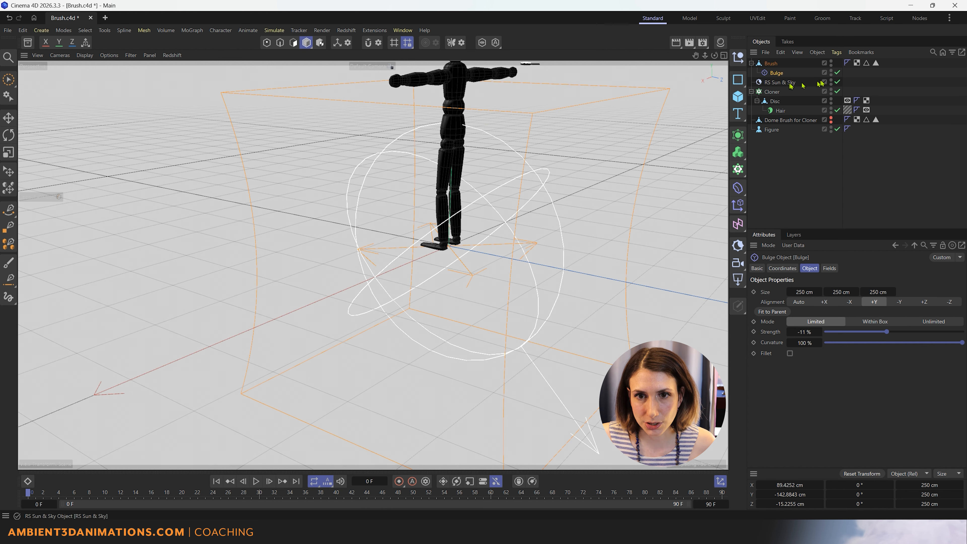
- Disable the RS Sun & Sky object in the scene
left_click(837, 82)
scroll(532, 220, "down", 2)
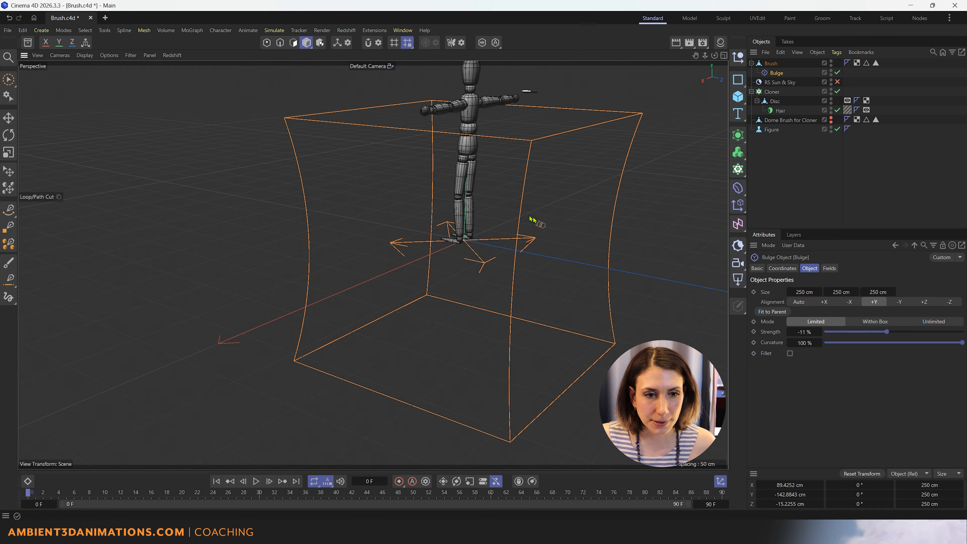
middle_click_drag(545, 207, 518, 245, "alt")
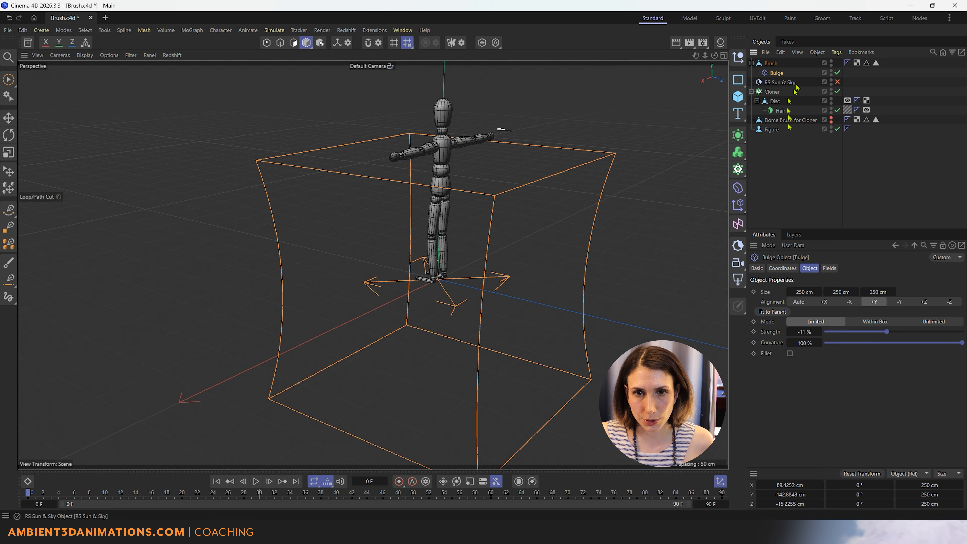
- Try setting the Brush object's position to 0 cm on X, Y and Z
left_click(770, 63)
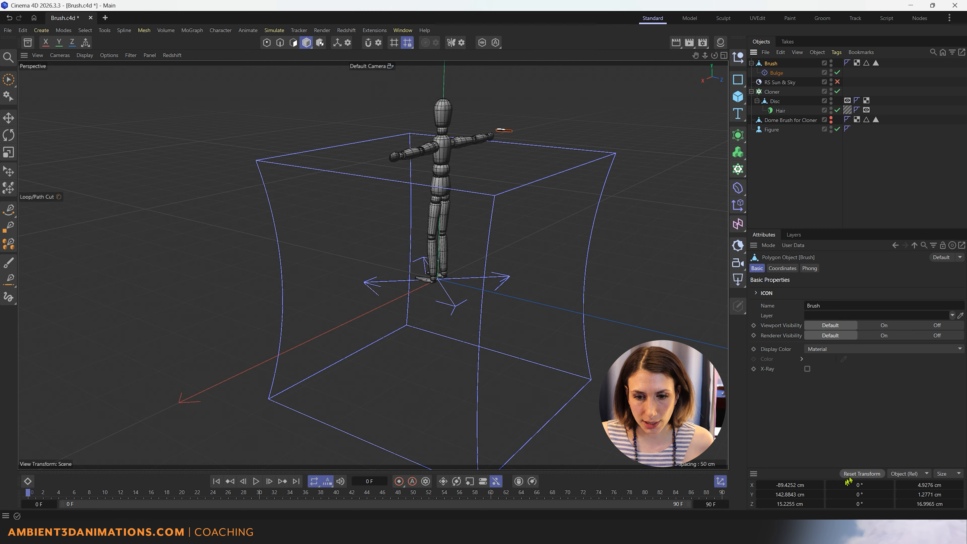
left_click(786, 485)
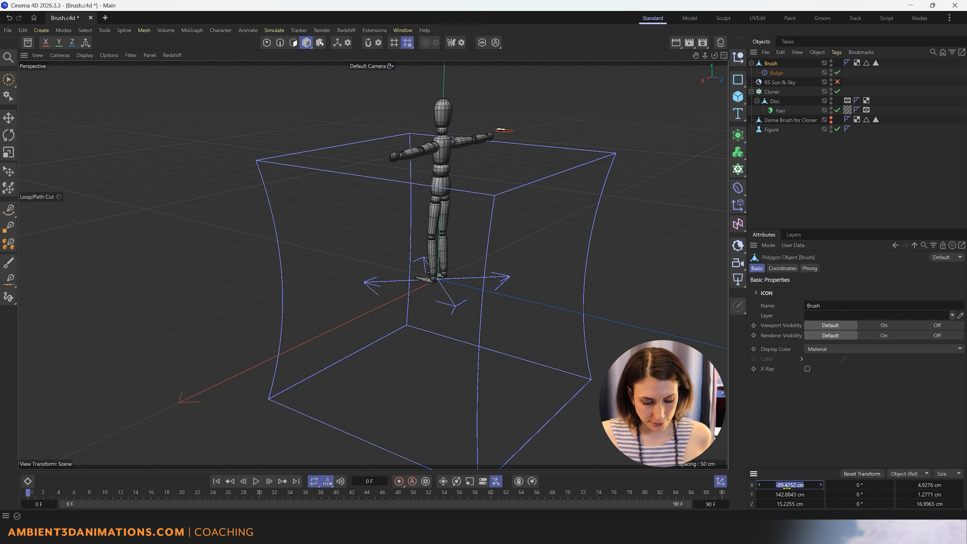
type("0")
key("Tab")
type("0")
key("Tab")
type("0")
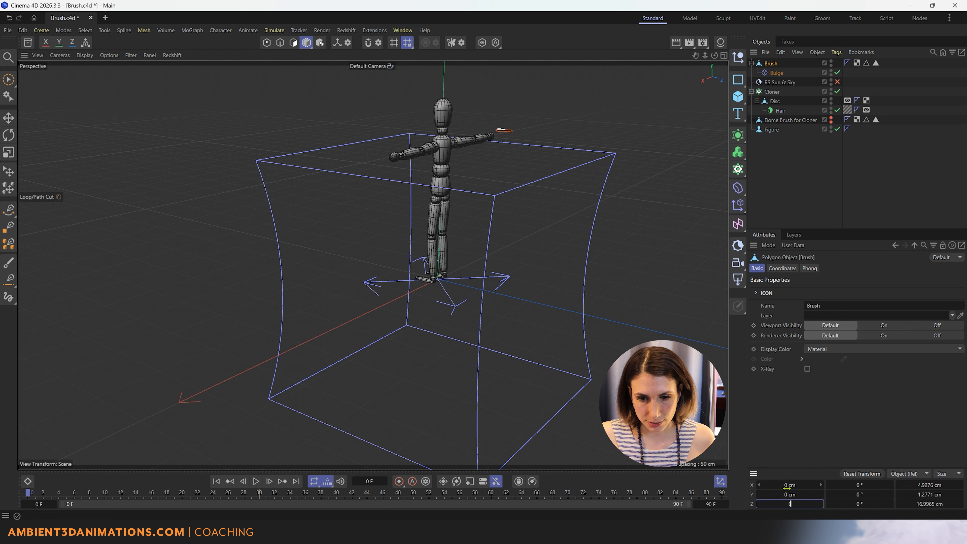
key("Tab")
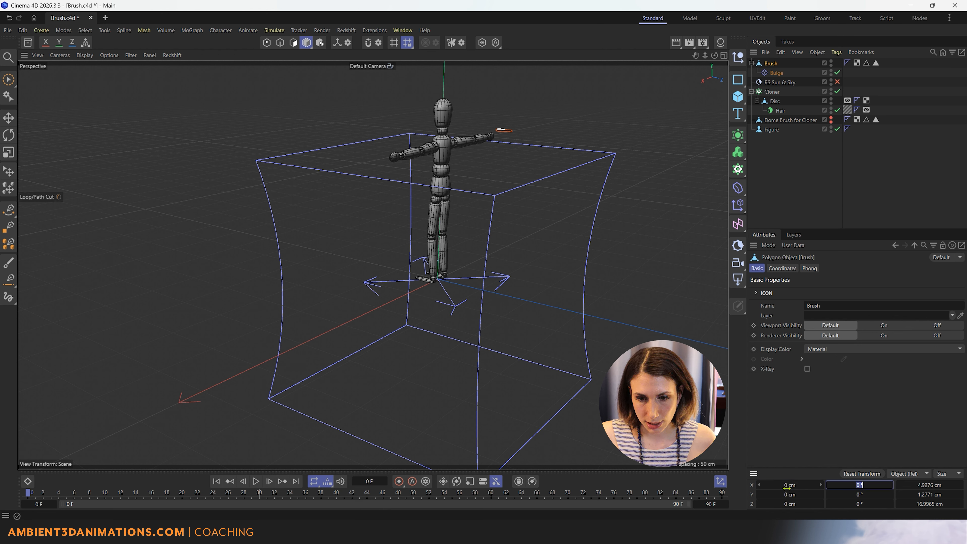
left_click(868, 475)
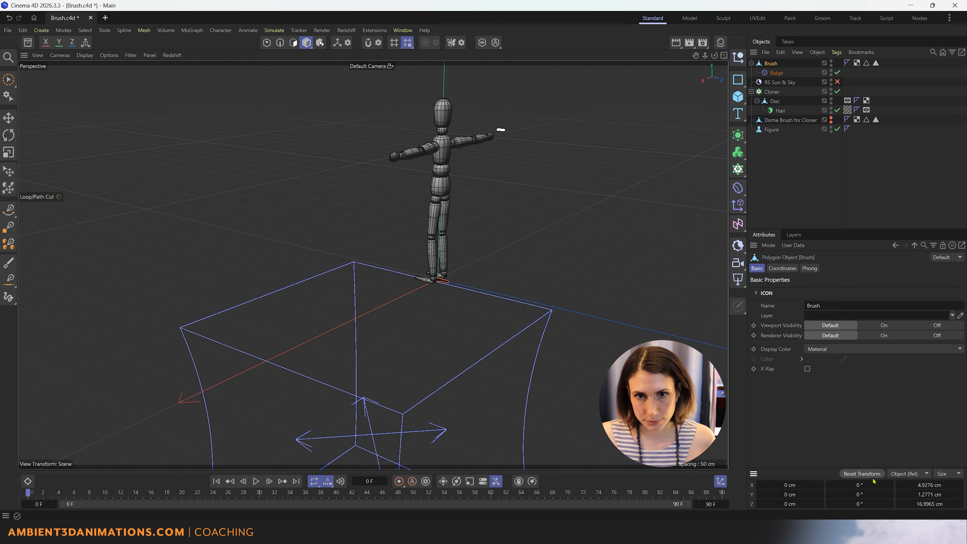
- Reset the Bulge deformer's transform so its position is 0 cm on all axes relative to the Brush
left_click(776, 73)
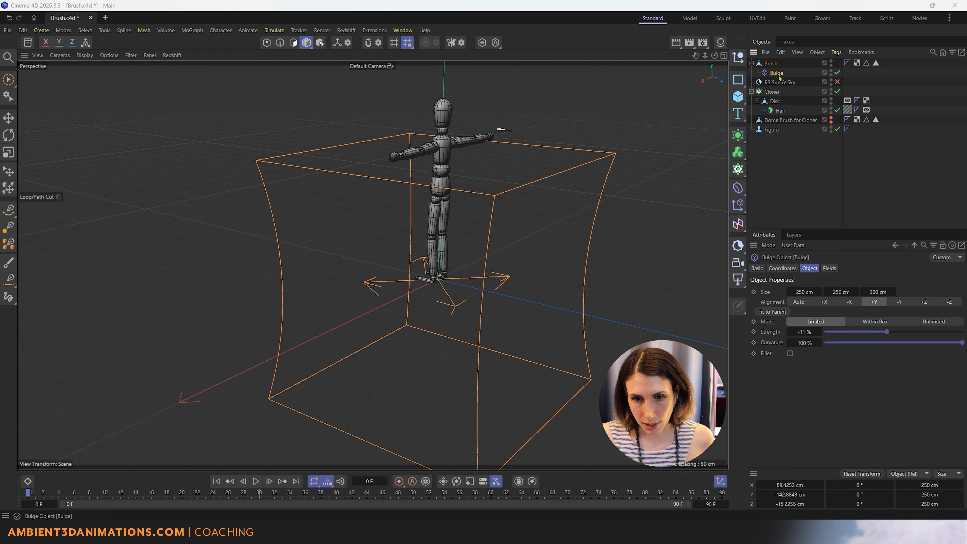
double_click(778, 73)
key("Escape")
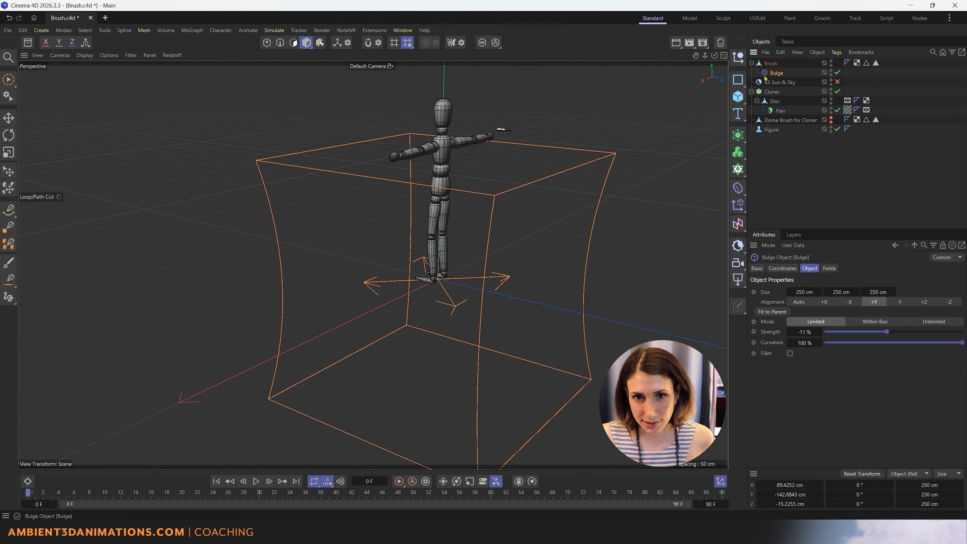
left_click(861, 473)
scroll(493, 114, "up", 4)
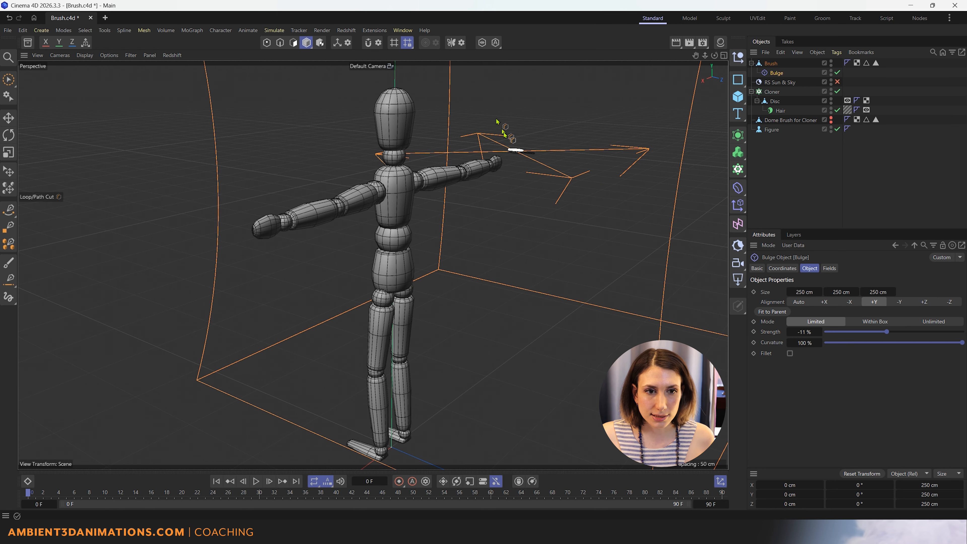
scroll(518, 147, "up", 10)
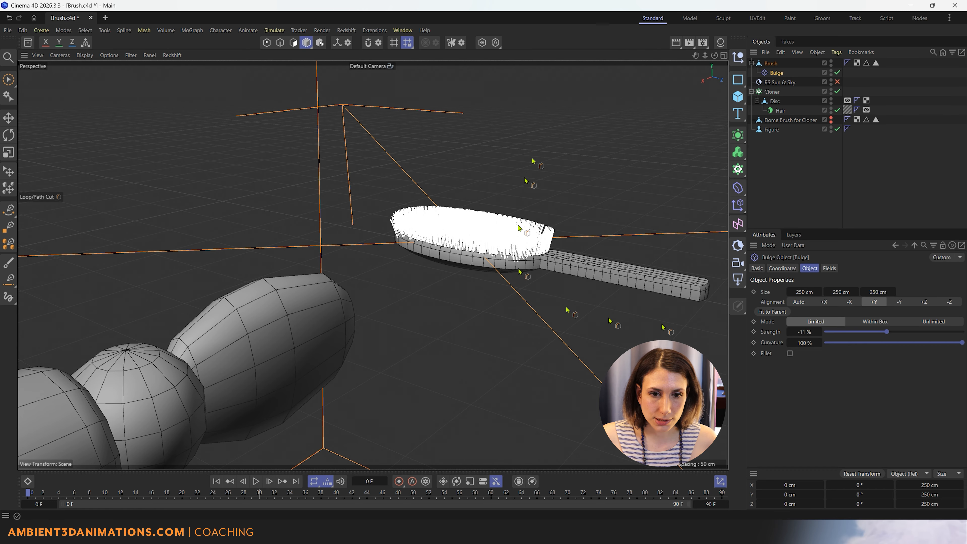
mouse_move(891, 338)
left_mouse_down()
mouse_move(885, 333)
mouse_move(962, 333)
mouse_move(834, 332)
mouse_move(961, 332)
mouse_move(886, 331)
left_mouse_up()
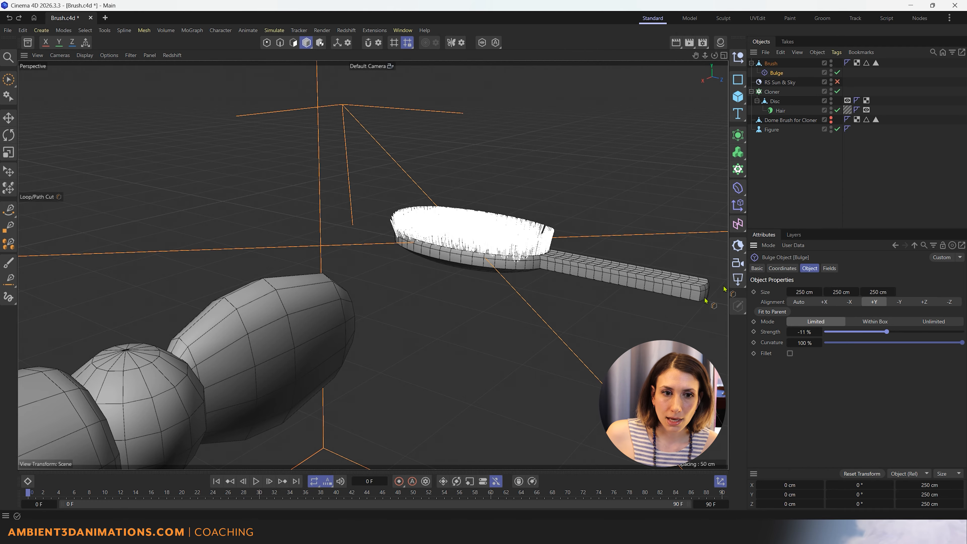
- Scale the Bulge deformer down uniformly to 10 cm
scroll(607, 326, "down", 12)
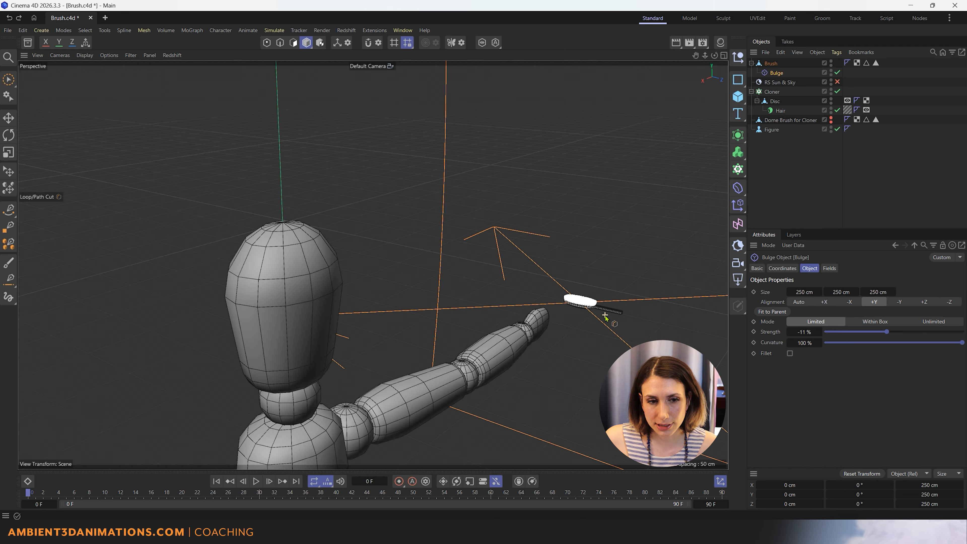
middle_click_drag(605, 315, 373, 265, "alt")
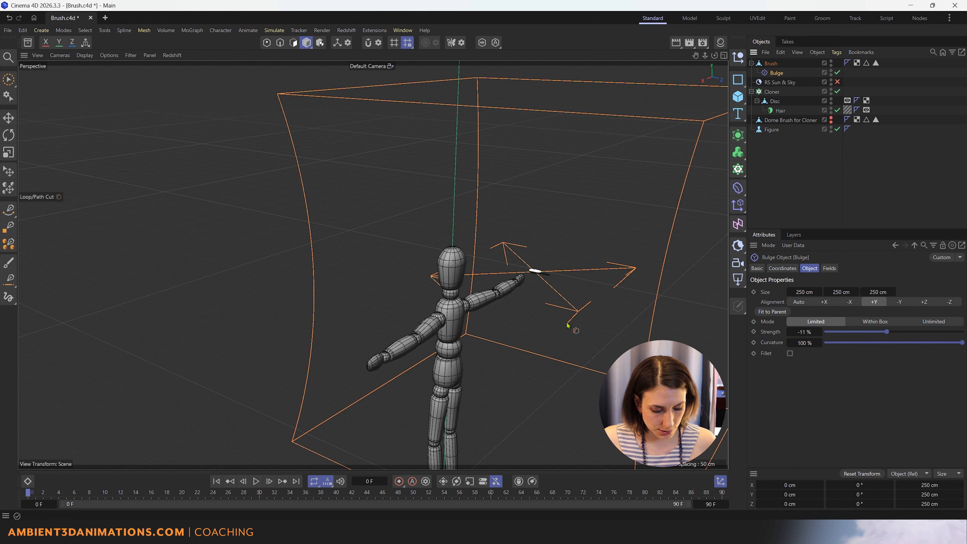
key("t")
left_click_drag(647, 198, 396, 382)
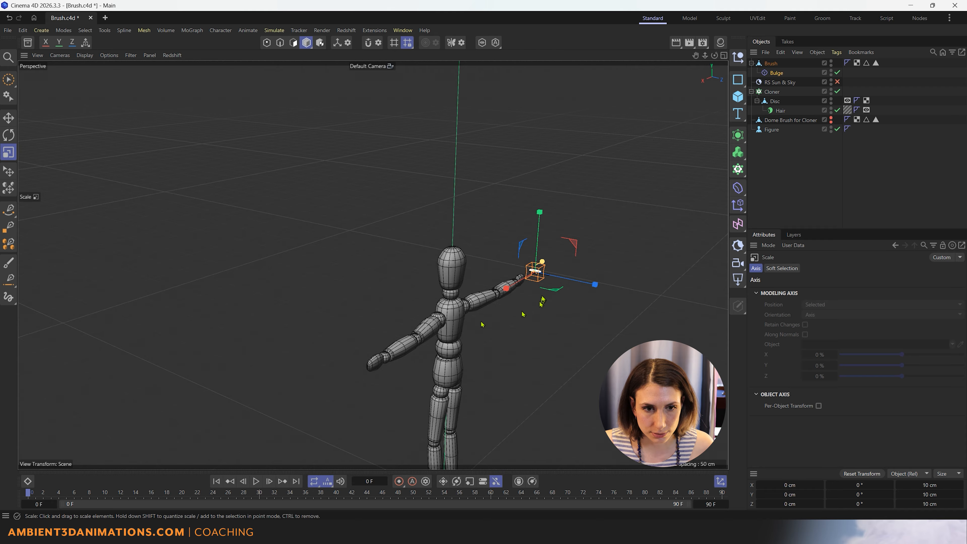
- Move the Bulge deformer along its Z axis to about 9.36 cm, over the brush handle
scroll(542, 301, "up", 10)
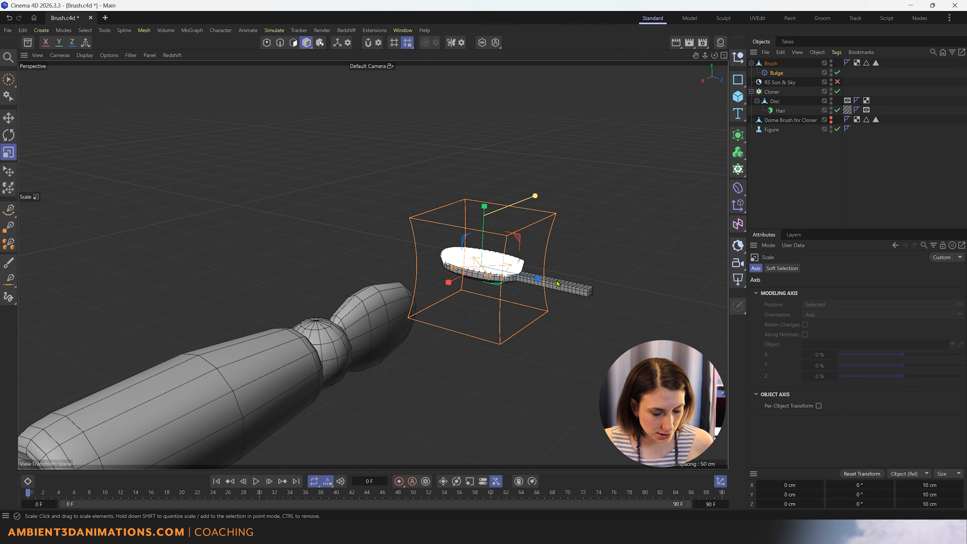
key("e")
left_click_drag(556, 283, 643, 302)
left_click_drag(727, 318, 635, 309)
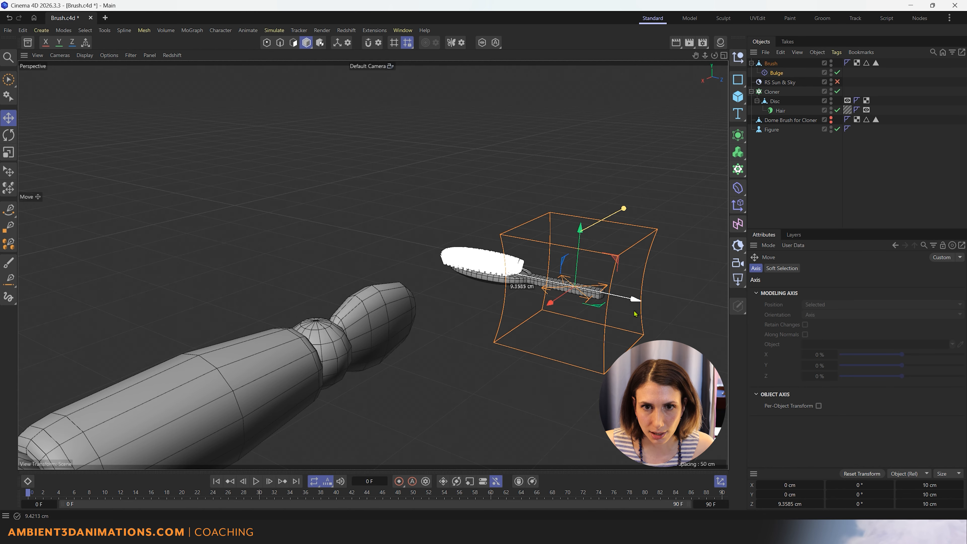
- Set the Bulge deformer's Mode to Within Box and its Strength to 20%
left_click(776, 72)
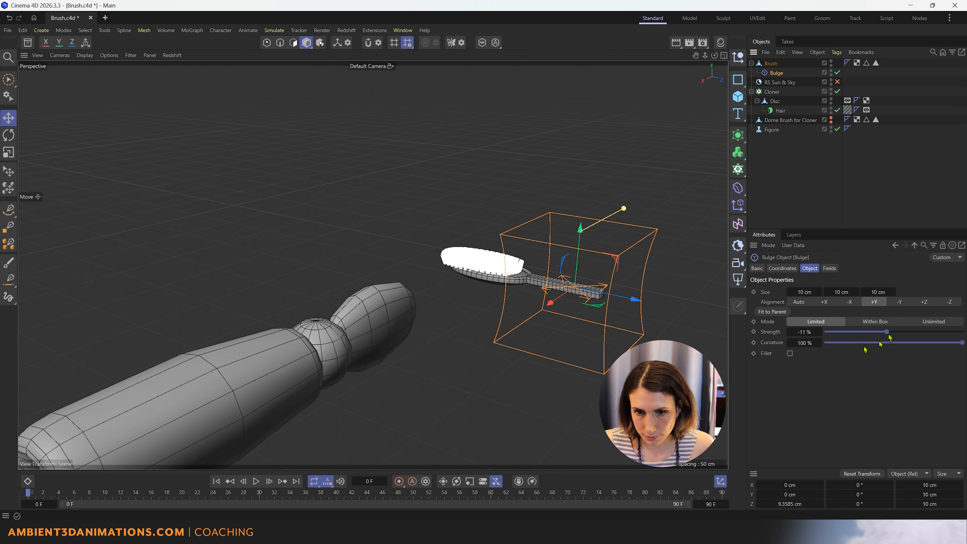
left_click_drag(889, 337, 902, 337)
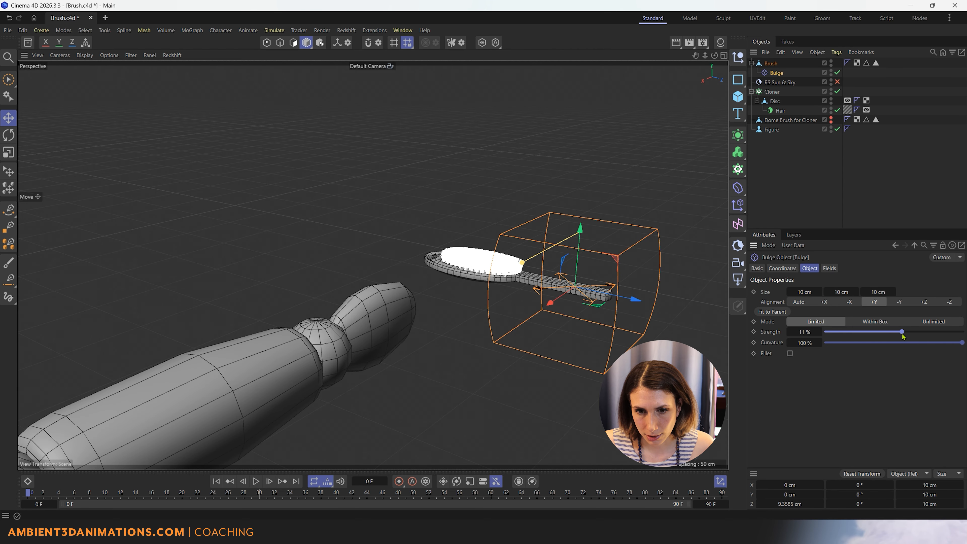
left_click(875, 322)
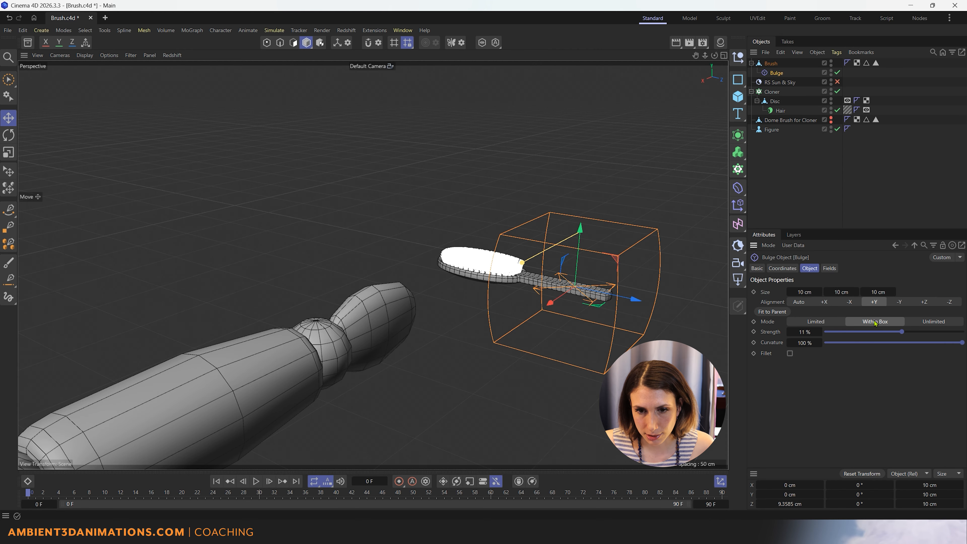
scroll(606, 262, "up", 2)
scroll(626, 280, "up", 2)
mouse_move(621, 281)
left_mouse_down("alt")
mouse_move(563, 322)
mouse_move(540, 371)
left_mouse_up("alt")
middle_click_drag(685, 282, 612, 316, "alt")
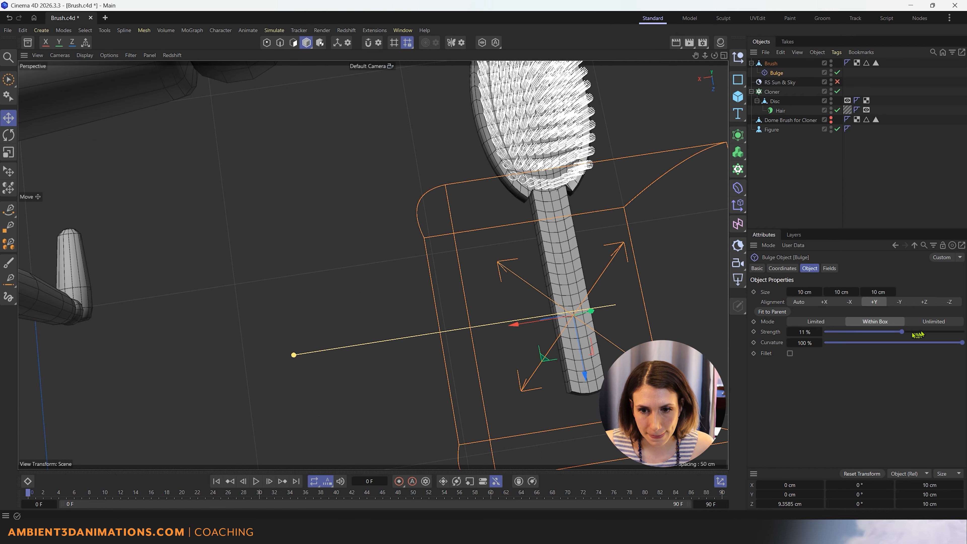
mouse_move(917, 335)
left_mouse_down()
mouse_move(936, 335)
mouse_move(815, 335)
mouse_move(943, 337)
mouse_move(909, 347)
left_mouse_up()
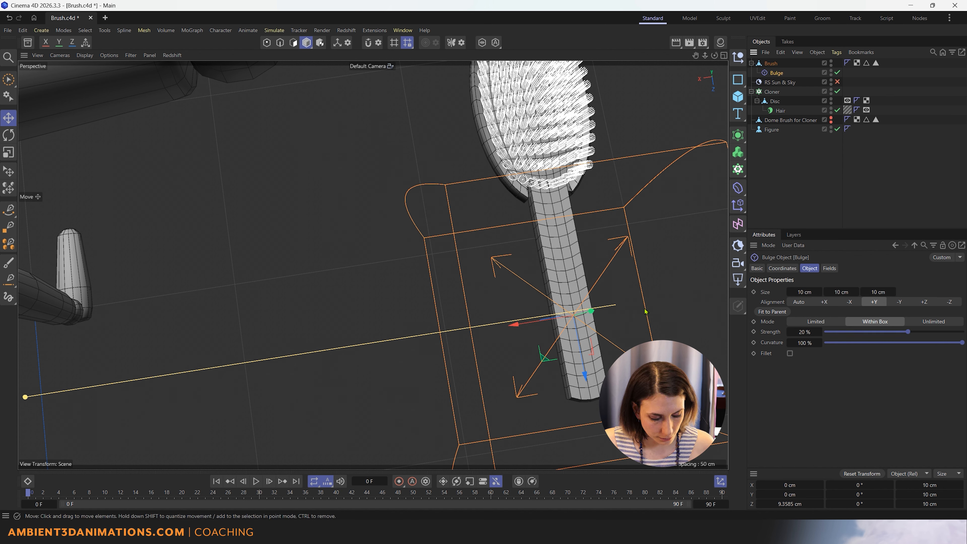
- Scale the Bulge deformer uniformly to about 2.44 cm and position it near the handle's end at Z about 9.76 cm
key("t")
left_click_drag(693, 271, 502, 395)
key("e")
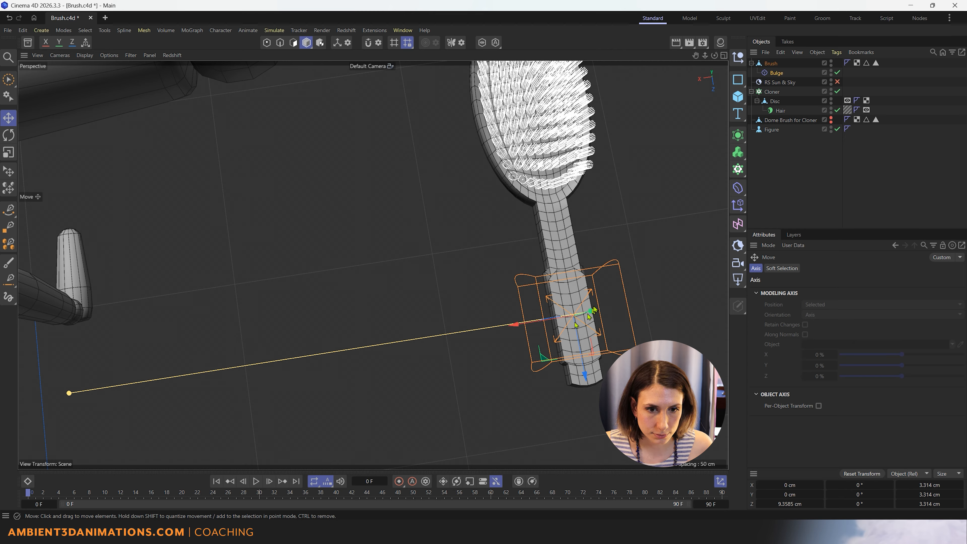
left_click_drag(586, 379, 582, 358)
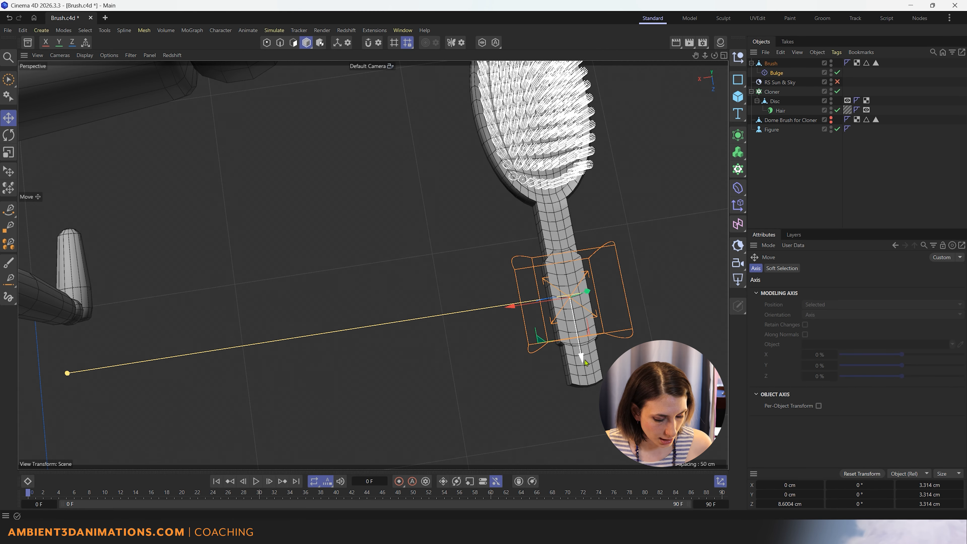
key("t")
left_click_drag(598, 294, 587, 298)
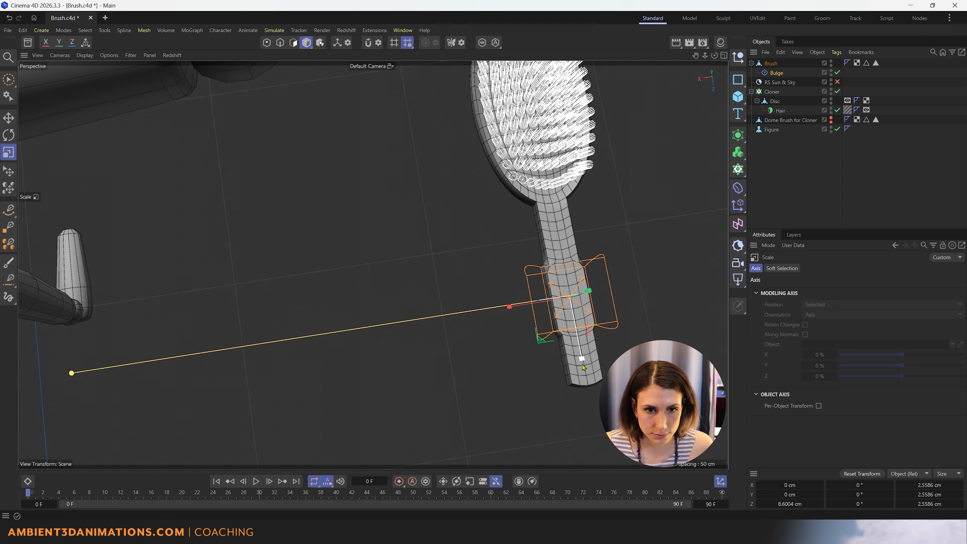
left_click_drag(583, 367, 597, 385)
key("e")
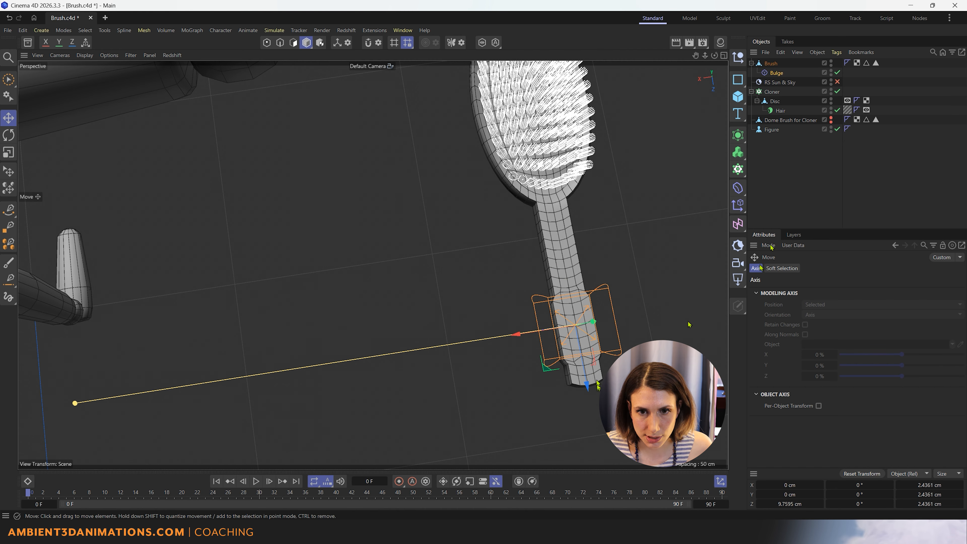
- Set the Bulge deformer's X size to 1 cm
left_click(776, 73)
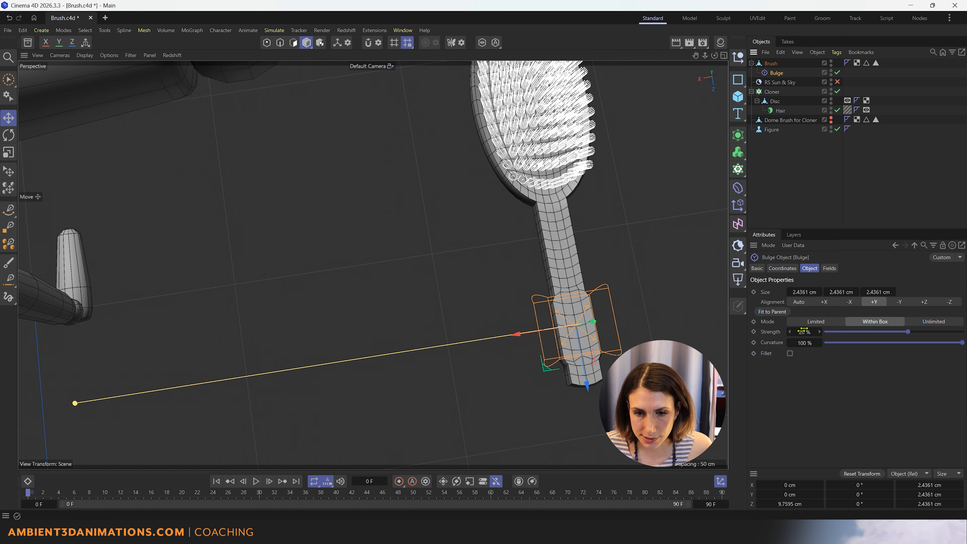
left_click_drag(813, 292, 799, 292)
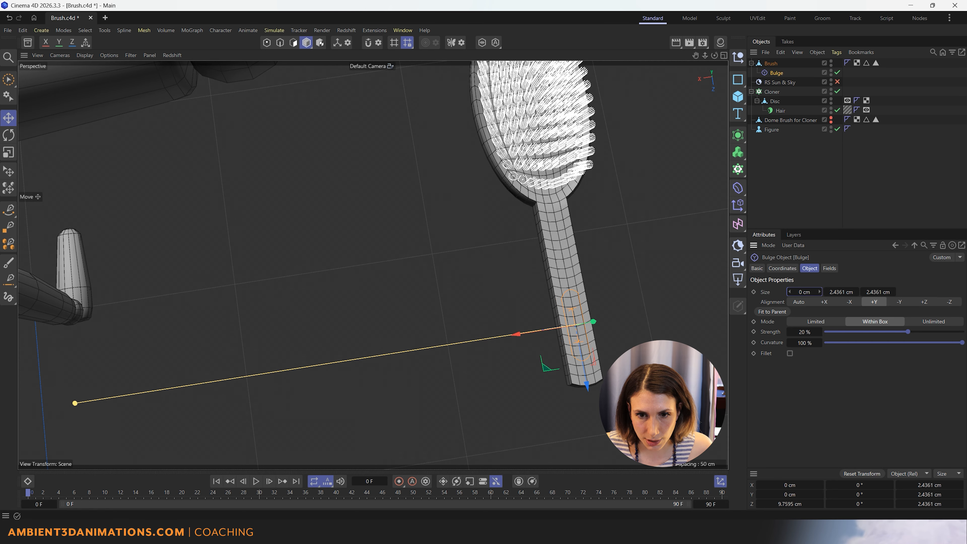
left_click(820, 295)
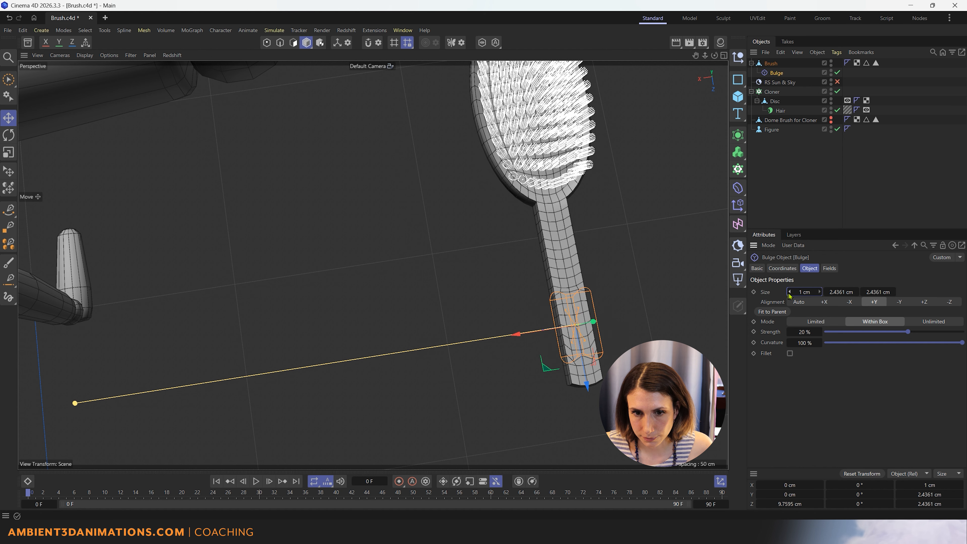
- Set the Bulge deformer's Y size to 1.4361 cm so its cage fits closer to the handle's thickness
double_click(856, 294)
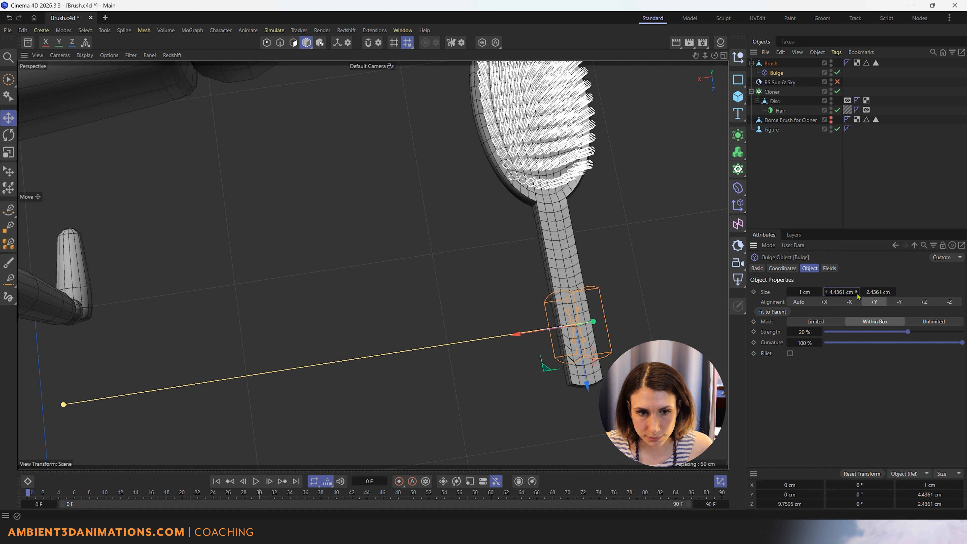
mouse_move(456, 333)
left_mouse_down("alt")
mouse_move(590, 263)
mouse_move(618, 262)
left_mouse_up("alt")
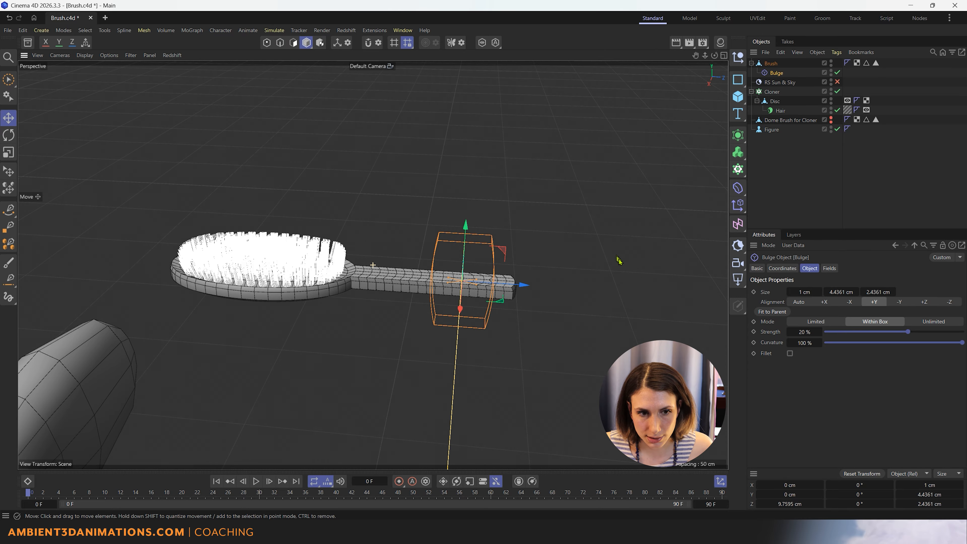
left_click(826, 293)
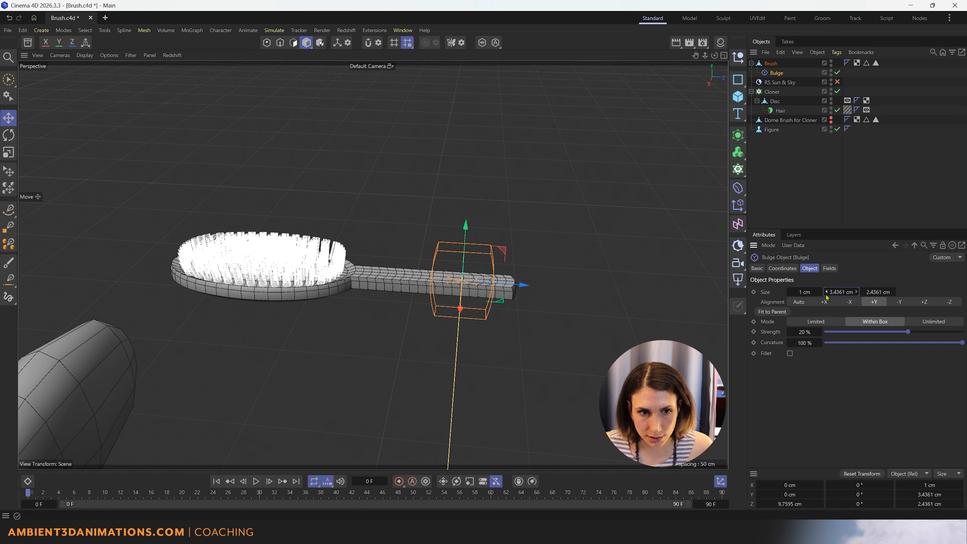
left_click(826, 293)
left_click(826, 292)
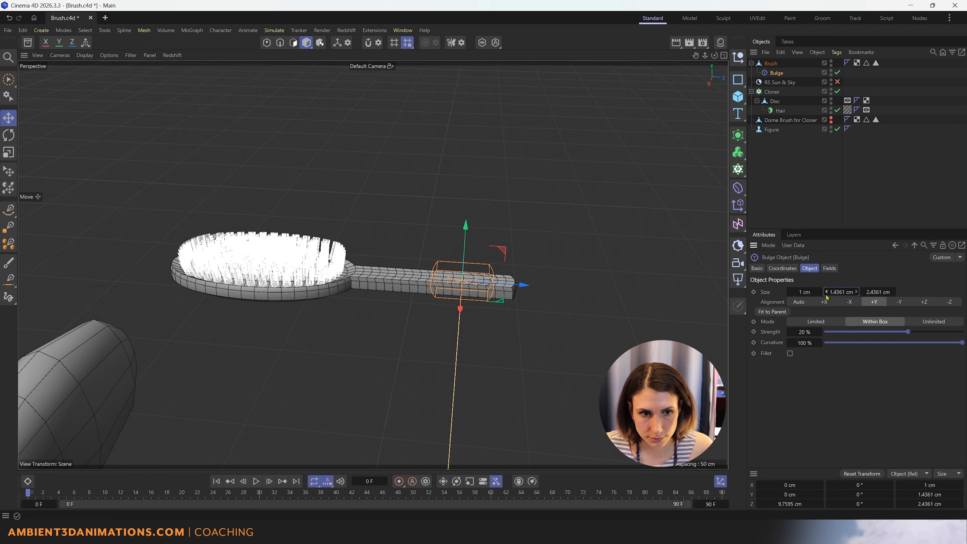
- Set the Bulge deformer's Z size to 4.4361 cm and rotate it to 90°, 5° and -90°
double_click(893, 291)
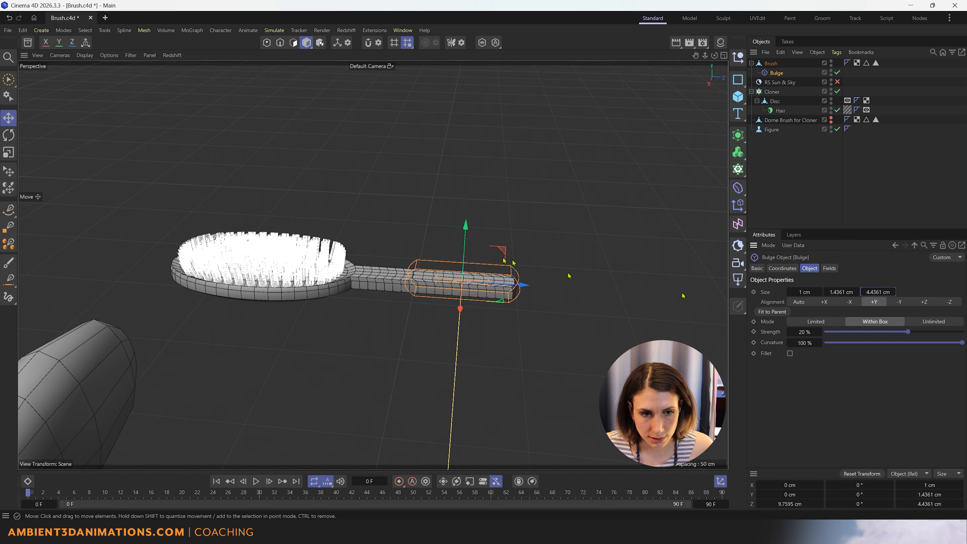
left_click_drag(502, 259, 480, 311, "alt")
right_click_drag(480, 311, 536, 171, "alt")
mouse_move(495, 155)
left_mouse_down("alt")
mouse_move(496, 202)
mouse_move(495, 167)
left_mouse_up("alt")
key("r")
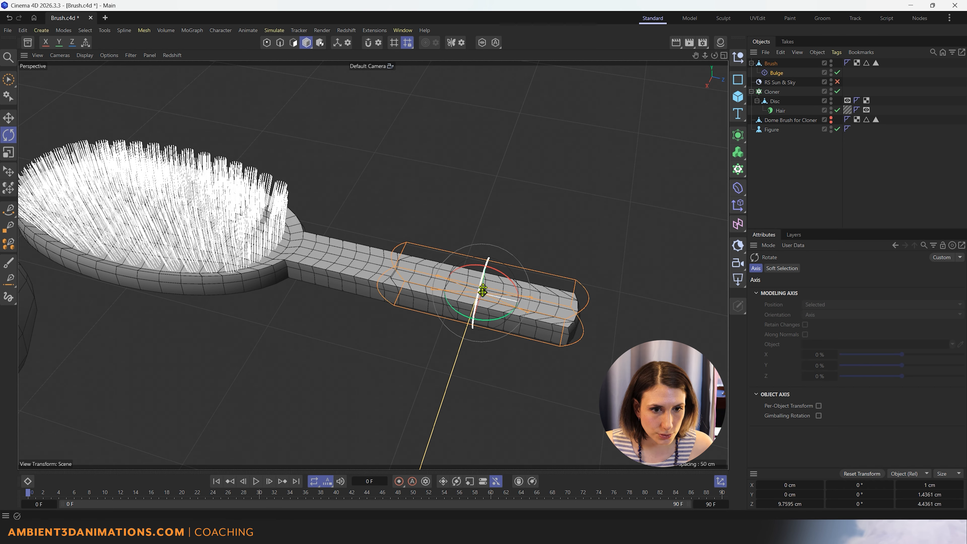
mouse_move(481, 294)
left_mouse_down()
mouse_move(484, 268)
mouse_move(538, 210)
mouse_move(548, 287)
left_mouse_up()
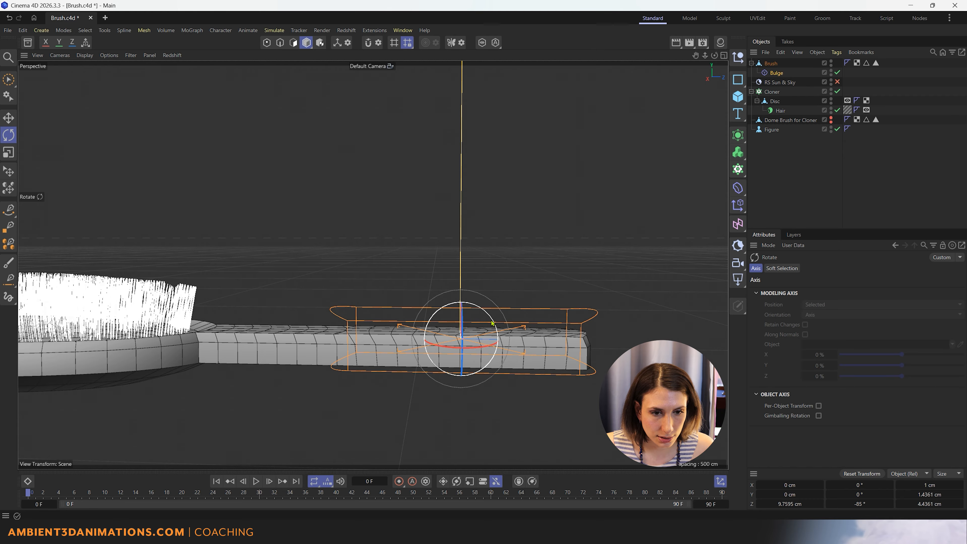
mouse_move(472, 347)
left_mouse_down()
mouse_move(514, 364)
mouse_move(578, 347)
mouse_move(426, 381)
left_mouse_up()
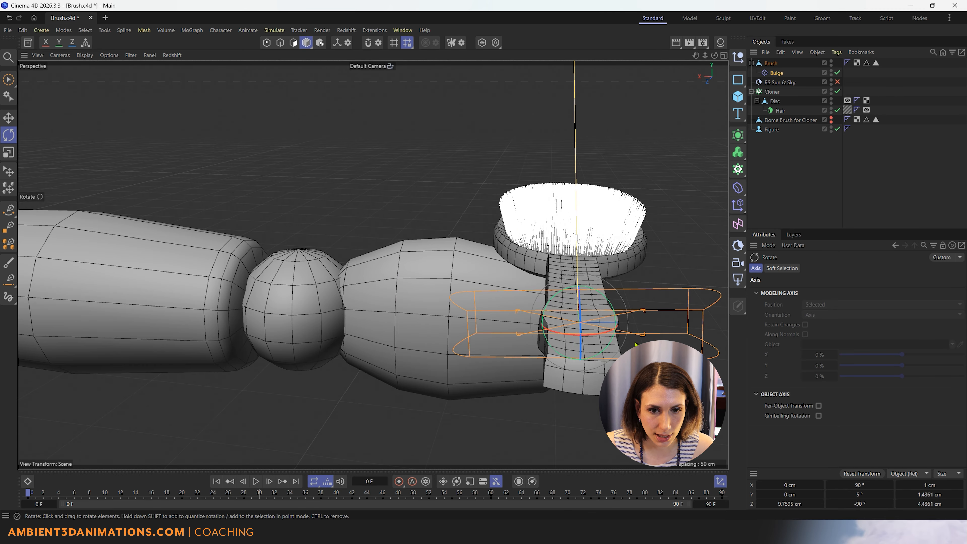
- Set the Bulge deformer's Y size to 6 cm and its Z size to 2.4361 cm
left_click_drag(635, 345, 372, 262, "alt")
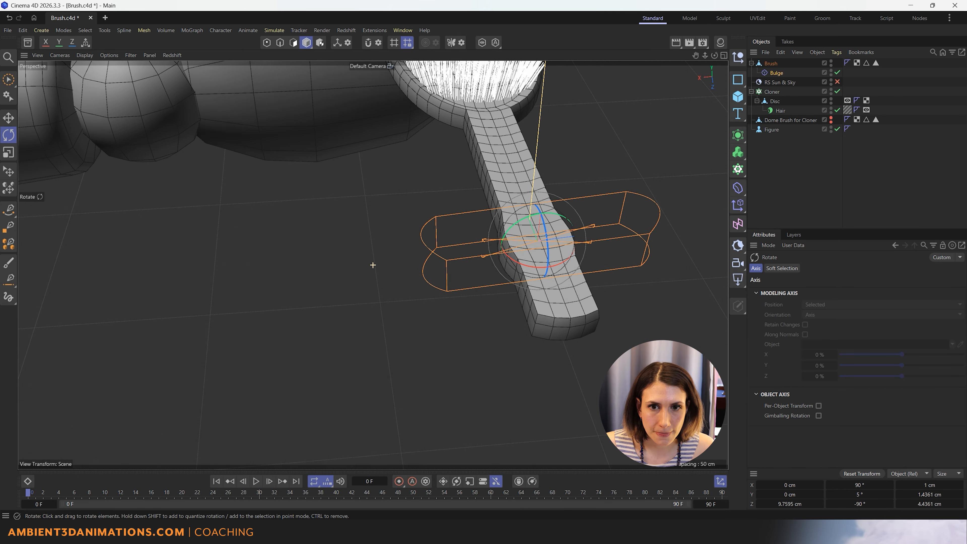
left_click(782, 74)
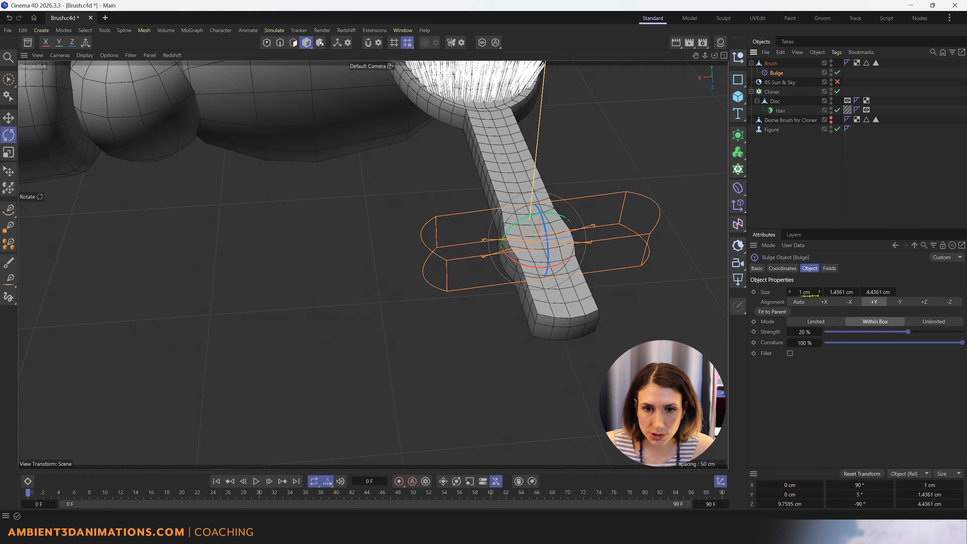
left_click(826, 292)
left_click(826, 292)
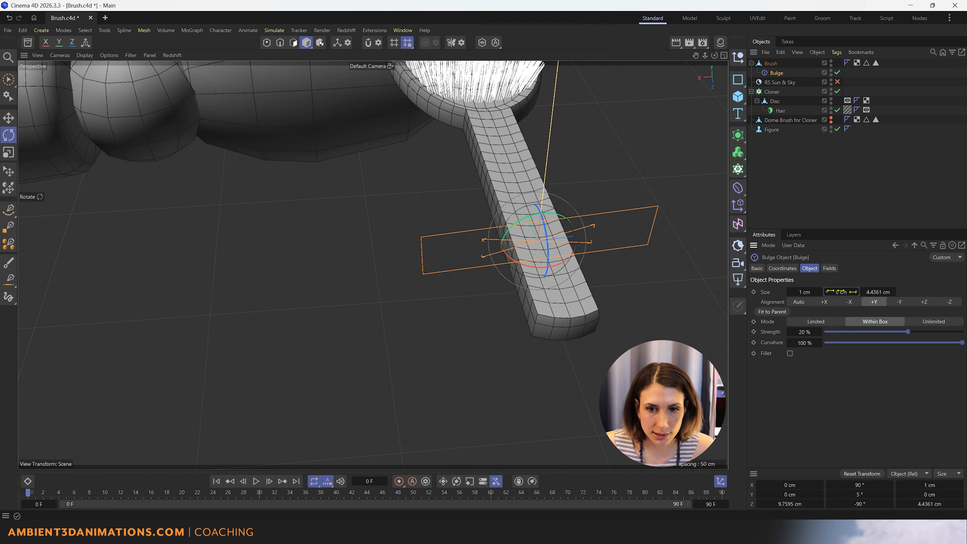
left_click(857, 293)
left_click(857, 293)
left_click(857, 294)
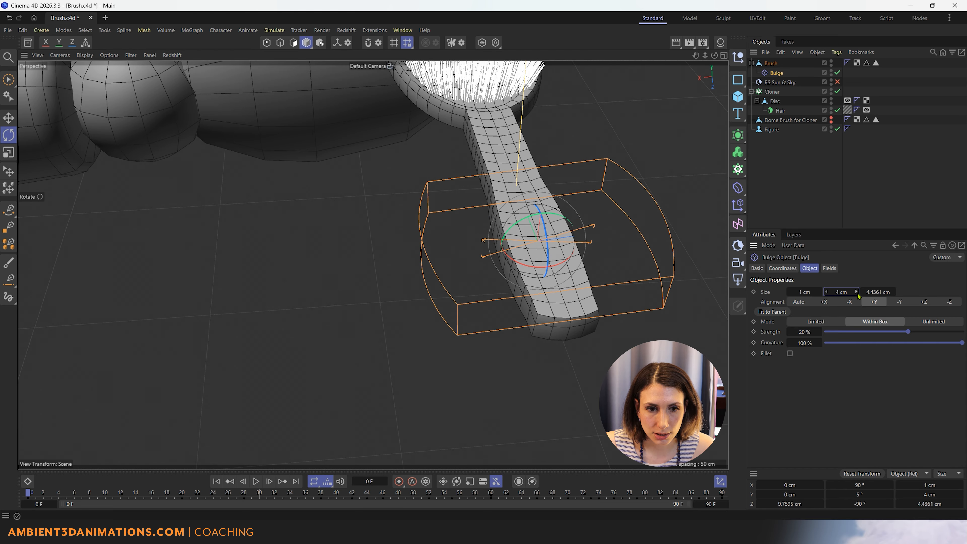
left_click(858, 294)
left_click(857, 293)
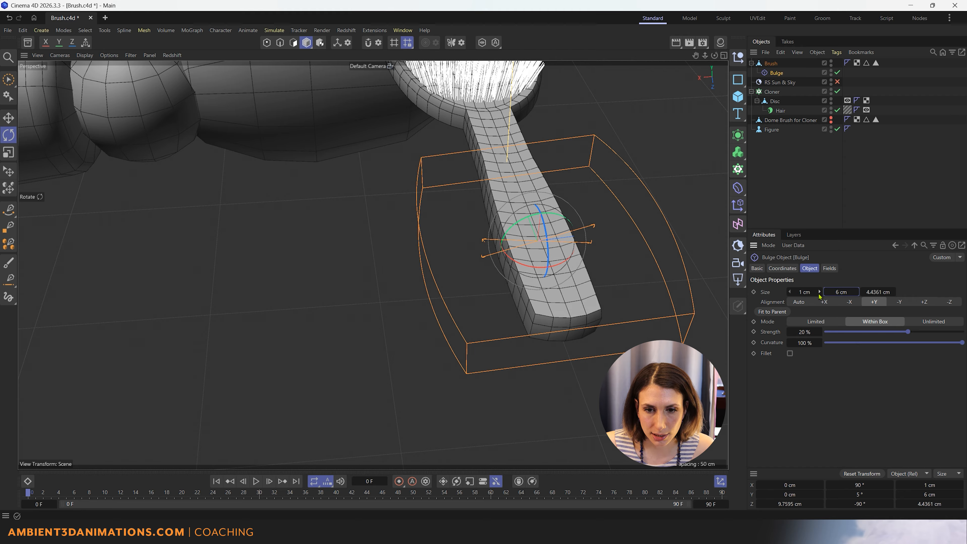
left_click(863, 293)
left_click(863, 293)
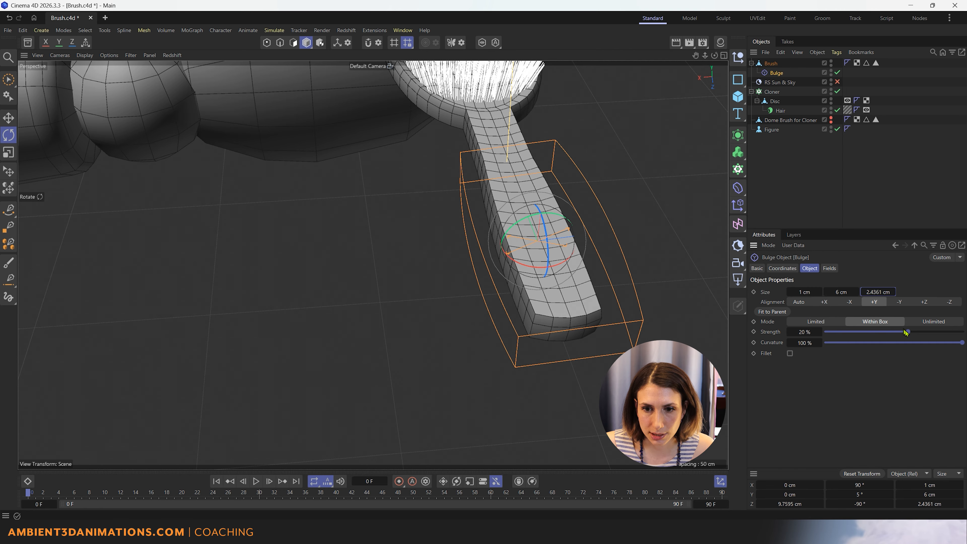
- Raise the Bulge deformer's Strength to 65%
left_click_drag(906, 332, 941, 341)
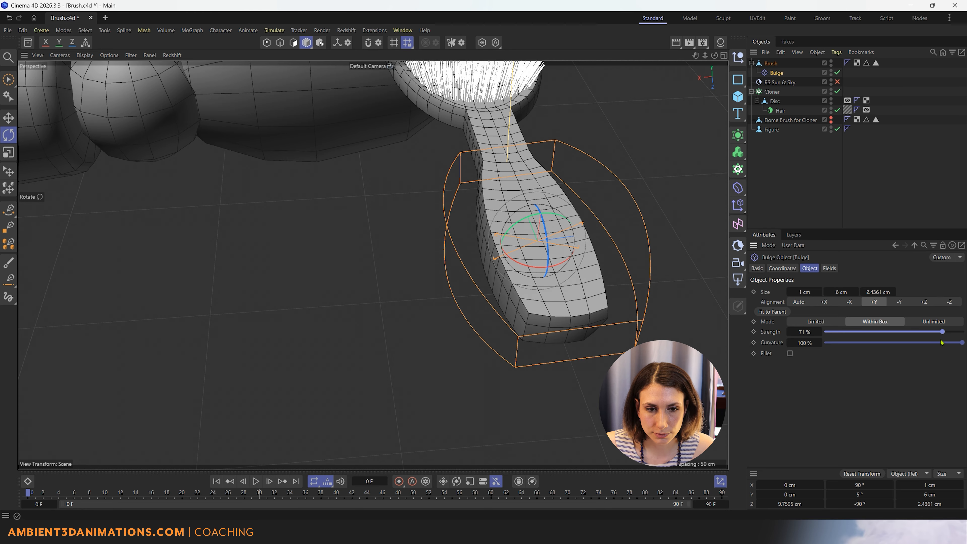
middle_click_drag(637, 194, 626, 295, "alt")
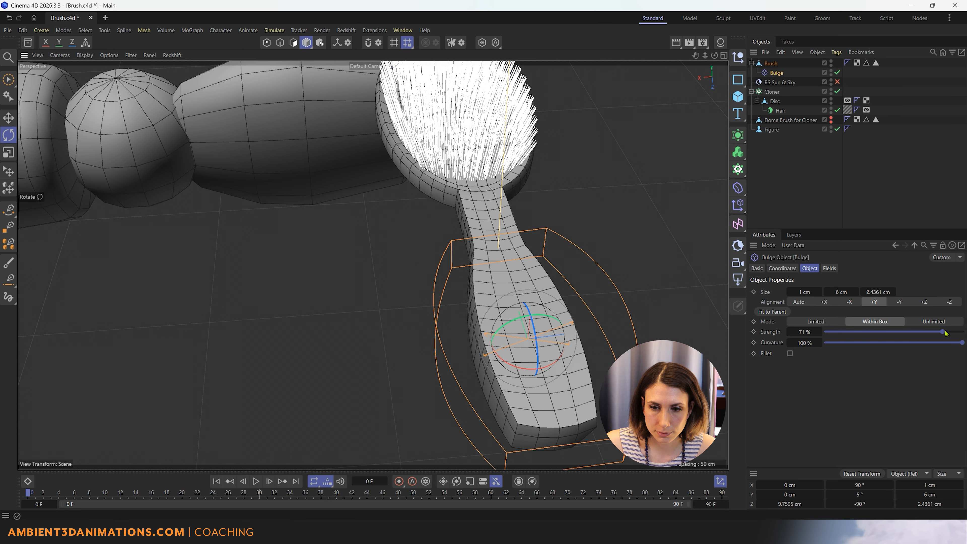
left_click_drag(946, 333, 938, 332)
- Move the Bulge deformer along the handle to Z about 8.92 cm and scale it down uniformly to a Y size of about 5.54 cm
key("e")
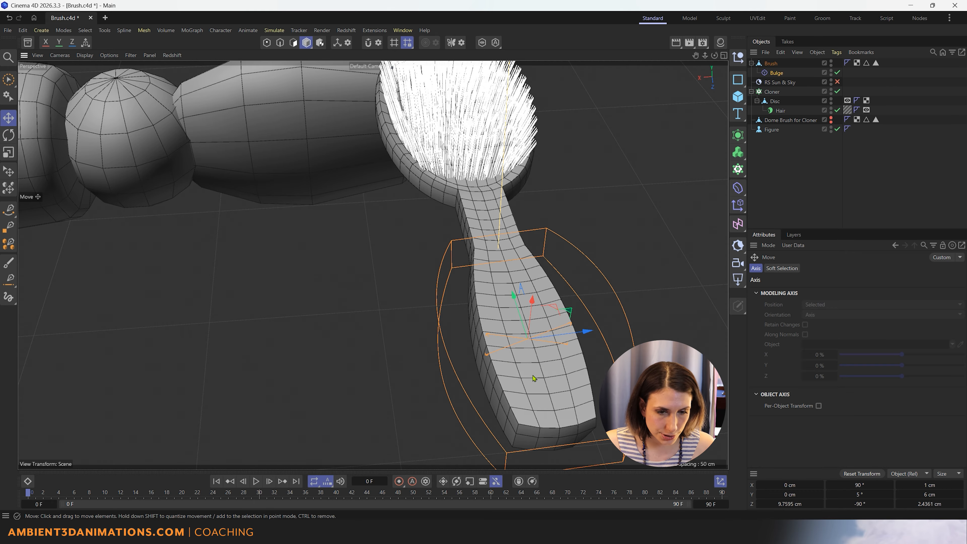
left_click_drag(522, 318, 506, 281)
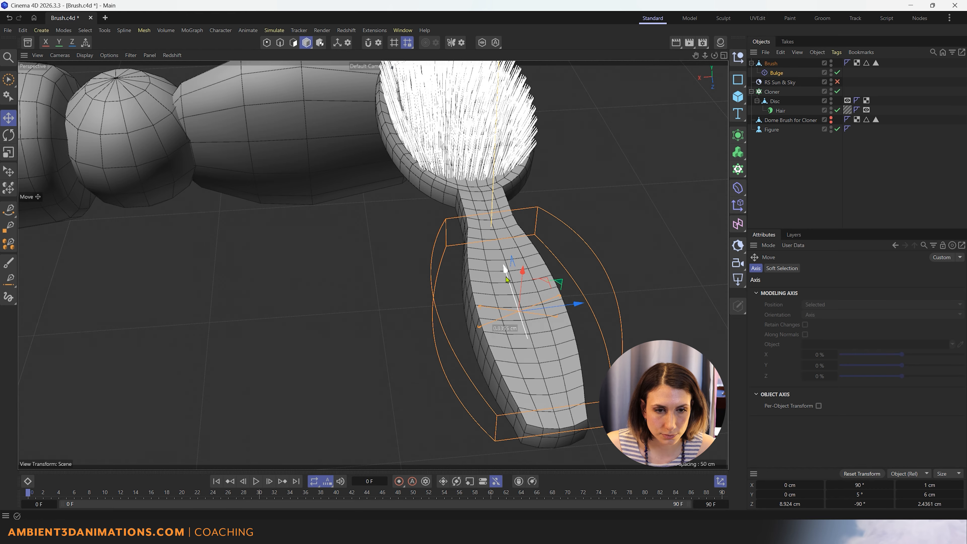
mouse_move(430, 320)
left_mouse_down("alt")
mouse_move(521, 386)
mouse_move(511, 384)
mouse_move(503, 340)
mouse_move(440, 307)
mouse_move(433, 198)
mouse_move(454, 145)
mouse_move(471, 203)
mouse_move(438, 278)
mouse_move(385, 308)
mouse_move(391, 318)
left_mouse_up("alt")
scroll(470, 202, "up", 3)
key("t")
left_click_drag(480, 262, 473, 253)
- Set the Bulge deformer's X size to 0.8 cm
left_click(805, 73)
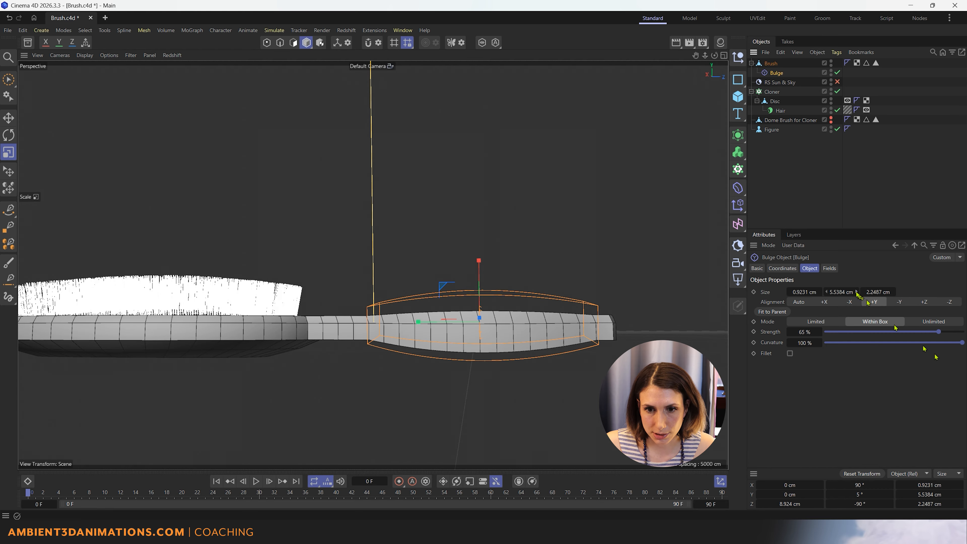
left_click(791, 292)
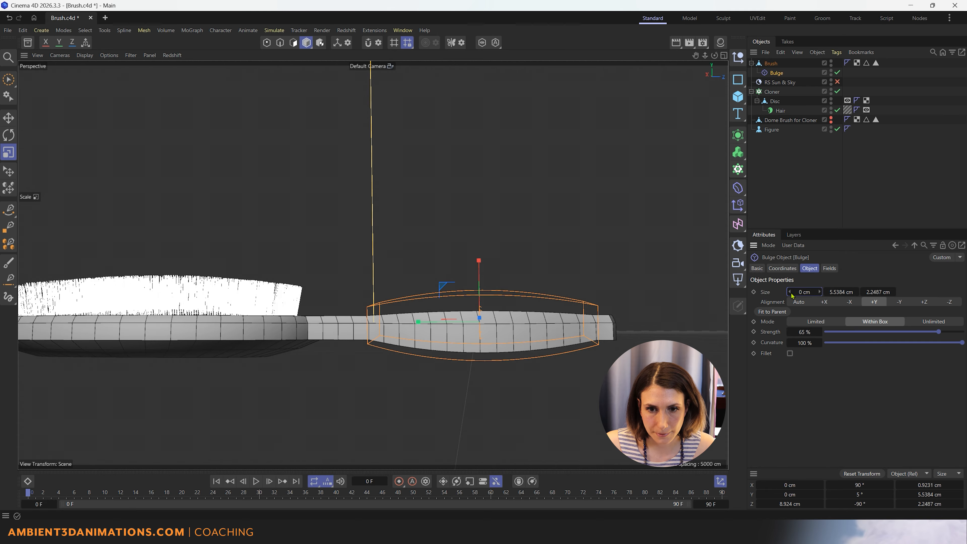
left_click(819, 292)
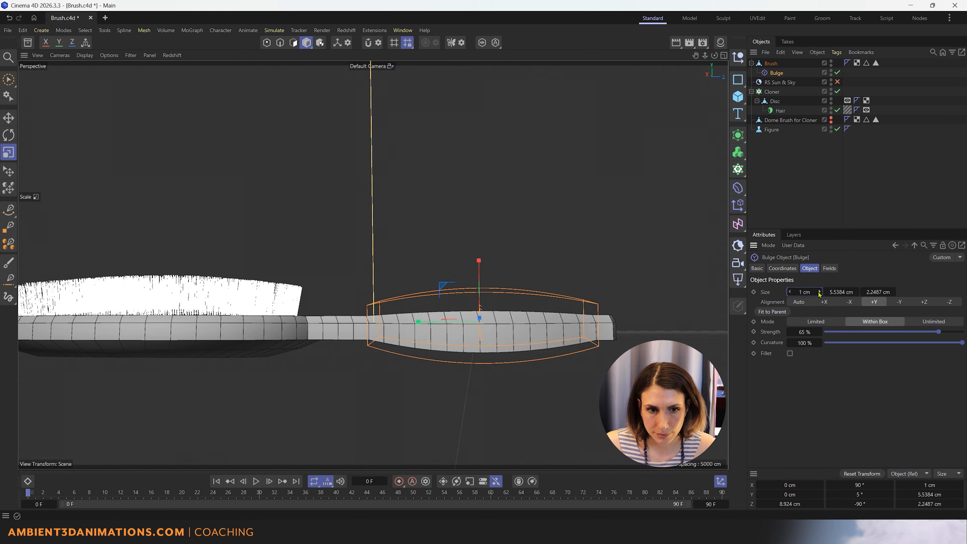
left_click(791, 292)
left_click(791, 292)
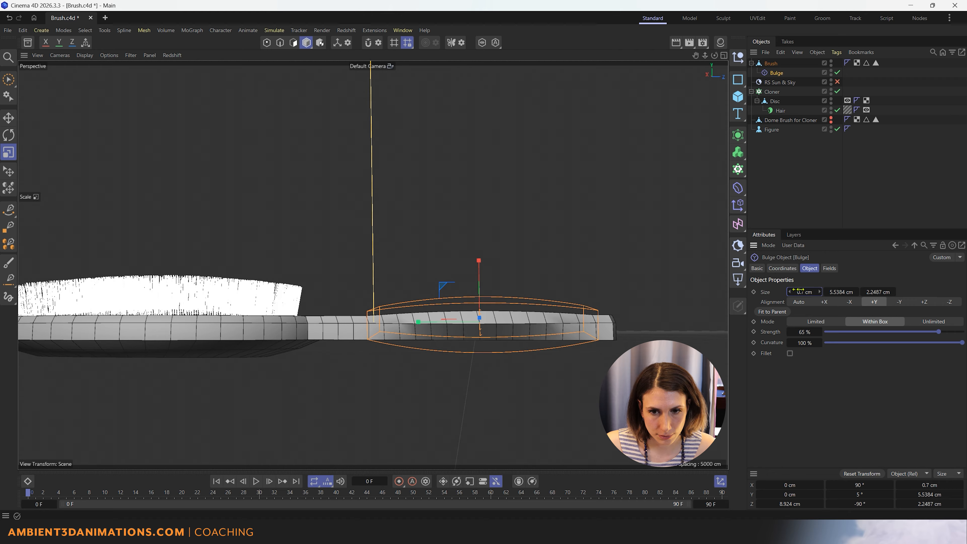
left_click(821, 294)
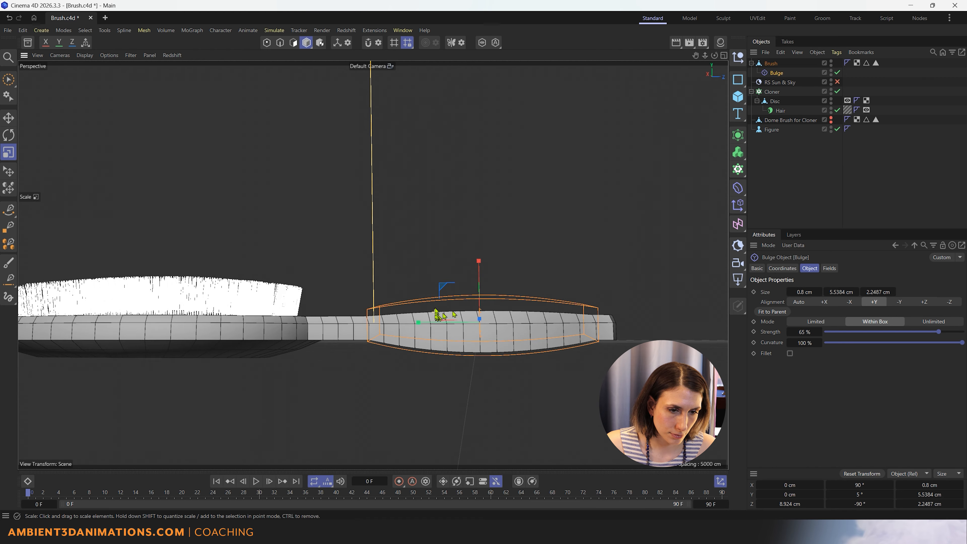
- Set the Bulge deformer's Y size to 6.3384 cm and its Z size to 2.1487 cm
mouse_move(443, 318)
left_mouse_down("alt")
mouse_move(443, 229)
mouse_move(425, 252)
mouse_move(428, 267)
left_mouse_up("alt")
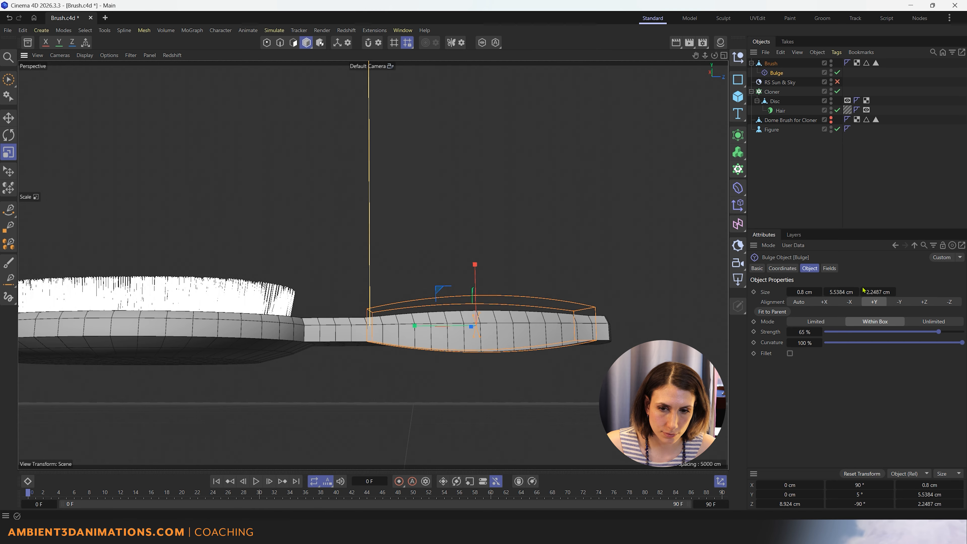
left_click_drag(857, 295, 857, 296)
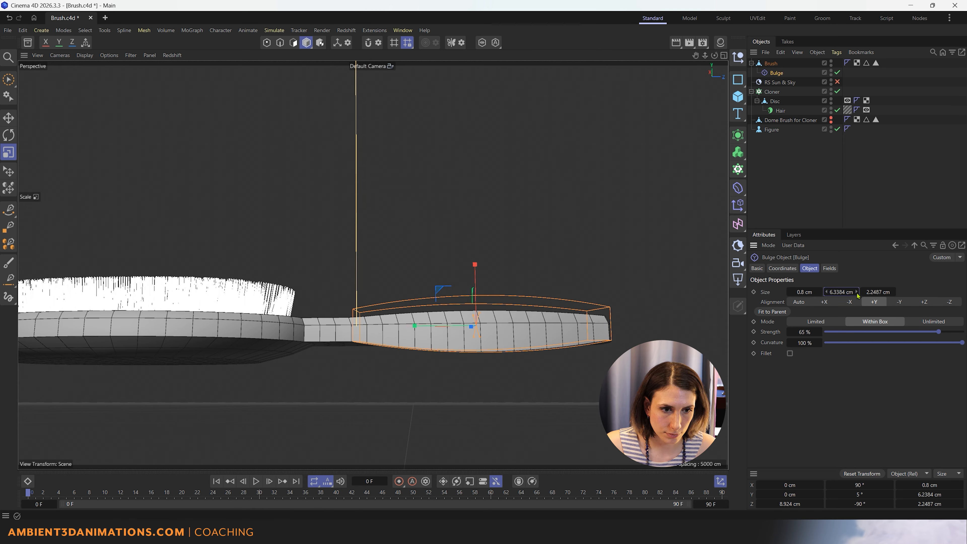
left_click(893, 294)
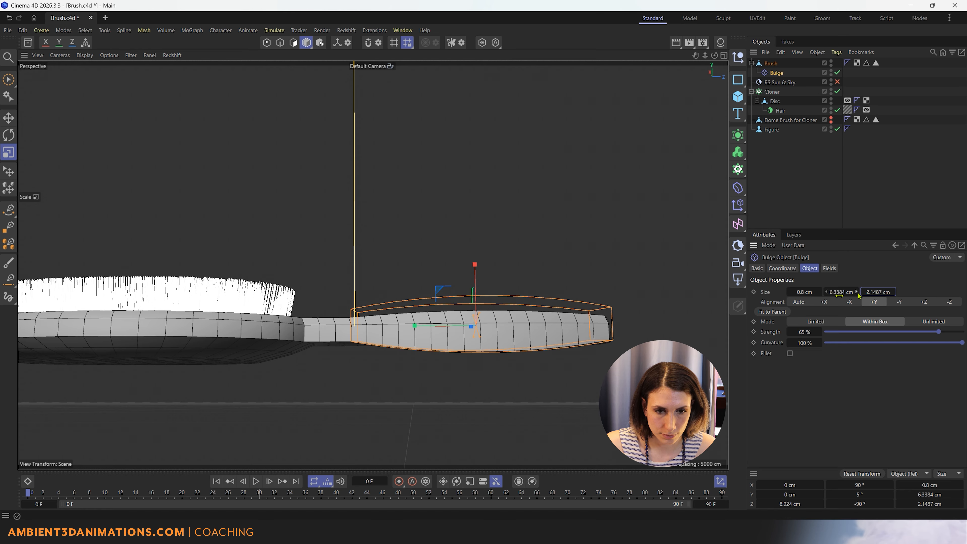
- Scale the Bulge deformer up uniformly to a Y size of about 6.92 cm and move it toward the brush head to Z about 8.32 cm
left_click_drag(540, 324, 504, 366, "alt")
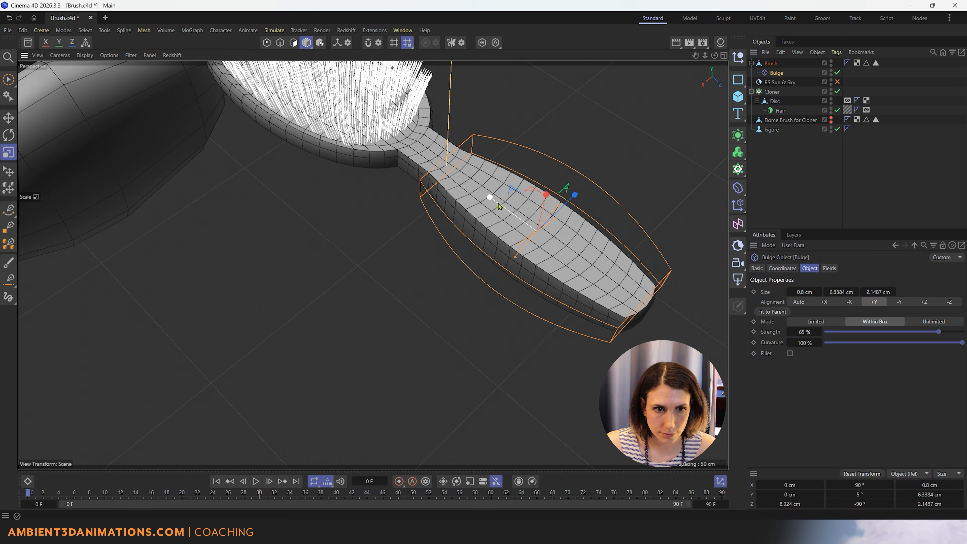
left_click_drag(495, 203, 473, 193)
key("e")
mouse_move(373, 265)
left_mouse_down("alt")
mouse_move(423, 223)
mouse_move(403, 198)
mouse_move(475, 137)
mouse_move(488, 153)
mouse_move(492, 142)
left_mouse_up("alt")
- Set the Bulge deformer's X size to 0.7734 cm and nudge it to X about -0.08 cm and Y about -0.06 cm
left_click(777, 73)
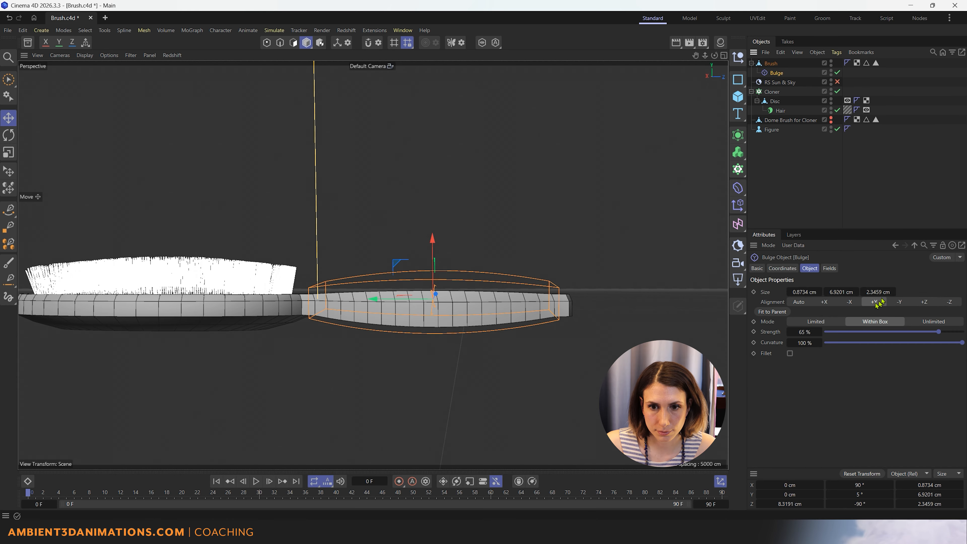
left_click(791, 292)
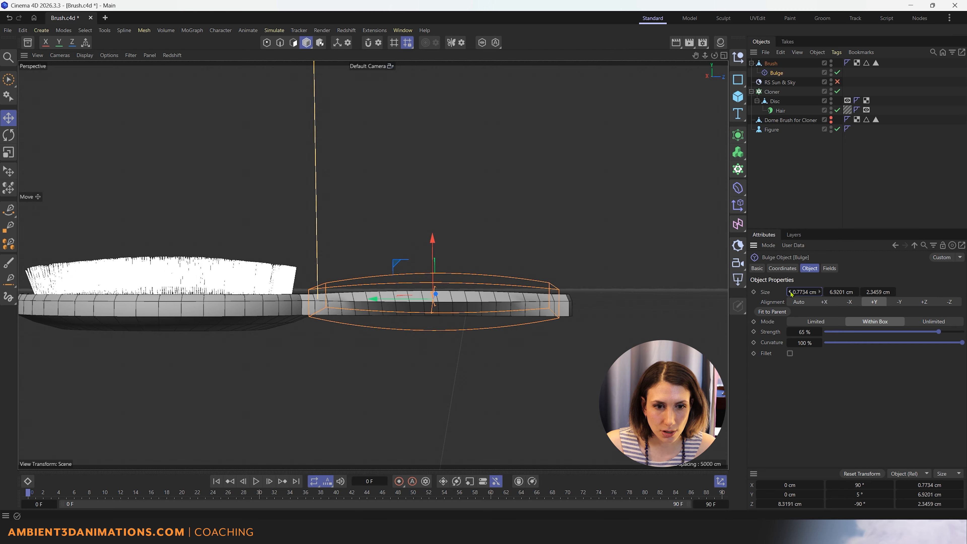
mouse_move(537, 348)
left_mouse_down("alt")
mouse_move(524, 324)
mouse_move(531, 300)
mouse_move(536, 312)
left_mouse_up("alt")
mouse_move(413, 289)
left_mouse_down()
mouse_move(426, 313)
mouse_move(415, 328)
mouse_move(407, 293)
mouse_move(453, 141)
mouse_move(449, 88)
mouse_move(471, 94)
left_mouse_up()
mouse_move(495, 328)
left_mouse_down("alt")
mouse_move(434, 305)
mouse_move(421, 149)
left_mouse_up("alt")
mouse_move(387, 299)
left_mouse_down("alt")
mouse_move(414, 298)
mouse_move(498, 339)
mouse_move(539, 381)
left_mouse_up("alt")
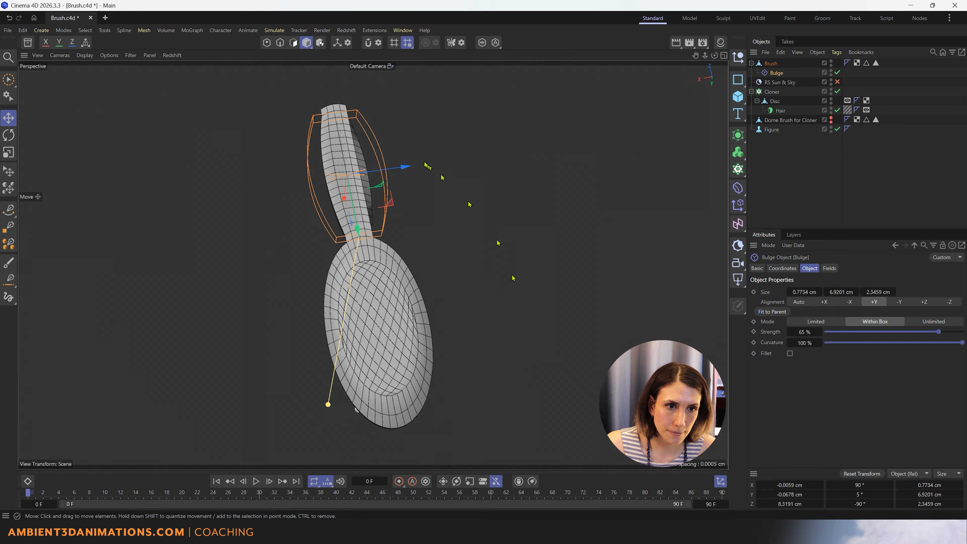
left_click_drag(409, 167, 408, 166)
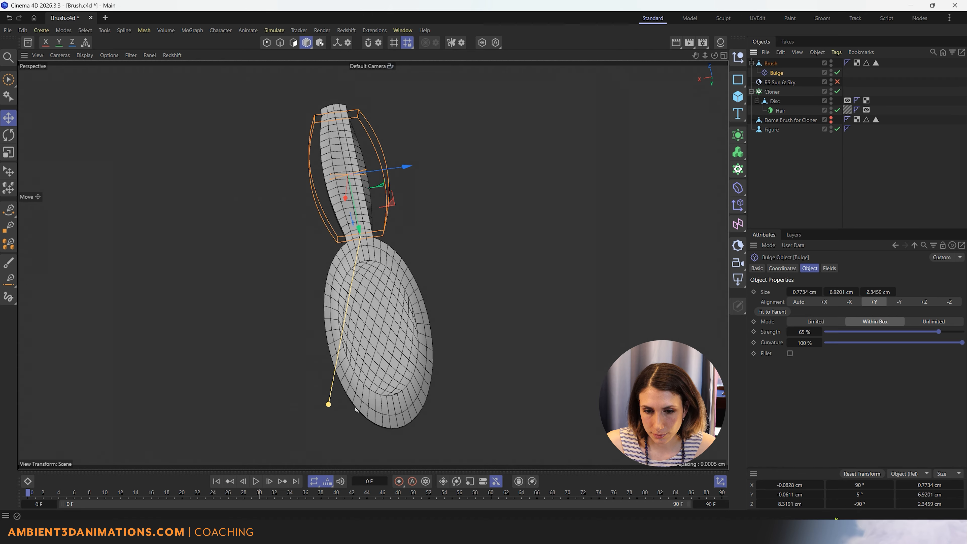
- Level the Bulge deformer by setting its pitch rotation to 0°
left_click(859, 494)
type("5")
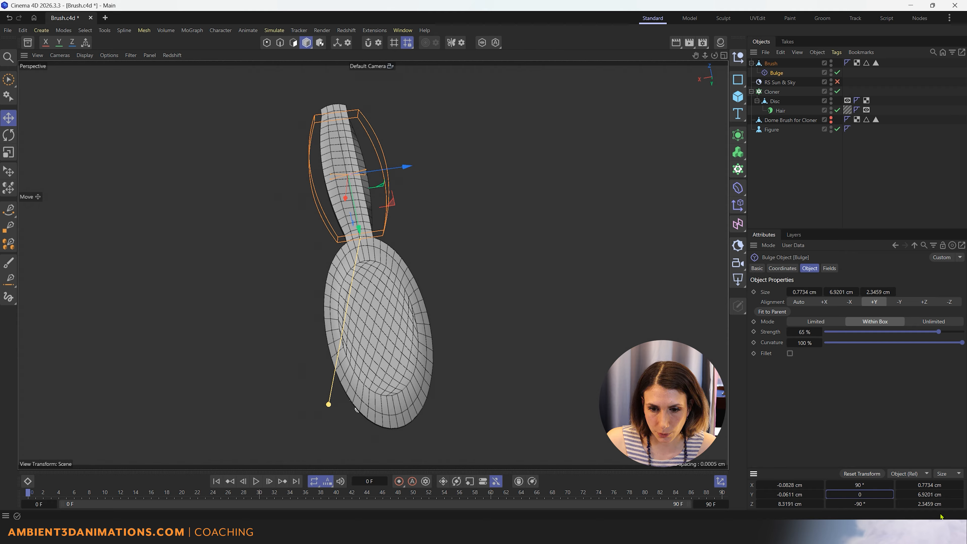
key("Return")
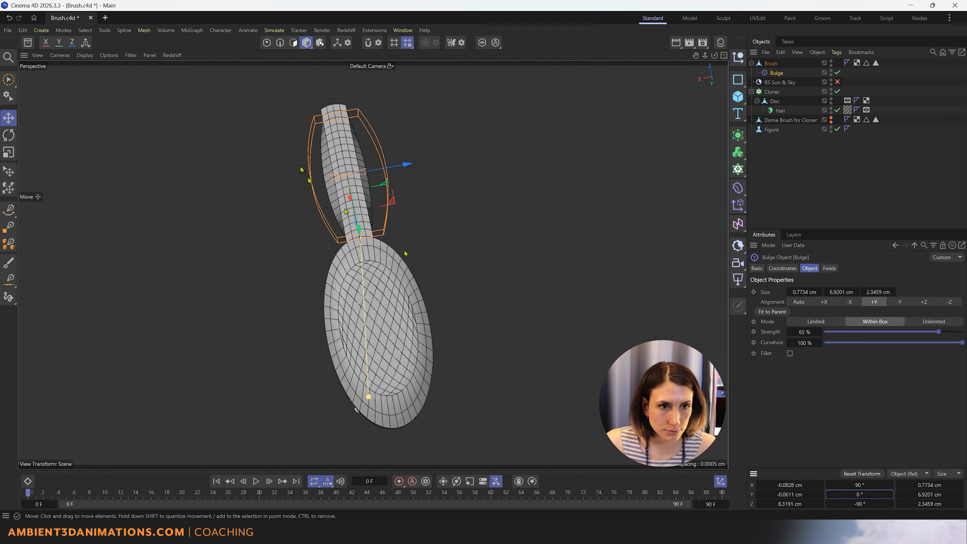
- Add a Bevel deformer as a child of the Brush object and set its Subdivision to 2
mouse_move(301, 169)
left_mouse_down("alt")
mouse_move(367, 391)
mouse_move(371, 97)
mouse_move(381, 229)
mouse_move(431, 152)
mouse_move(513, 112)
mouse_move(524, 113)
mouse_move(552, 160)
mouse_move(525, 126)
mouse_move(437, 107)
left_mouse_up("alt")
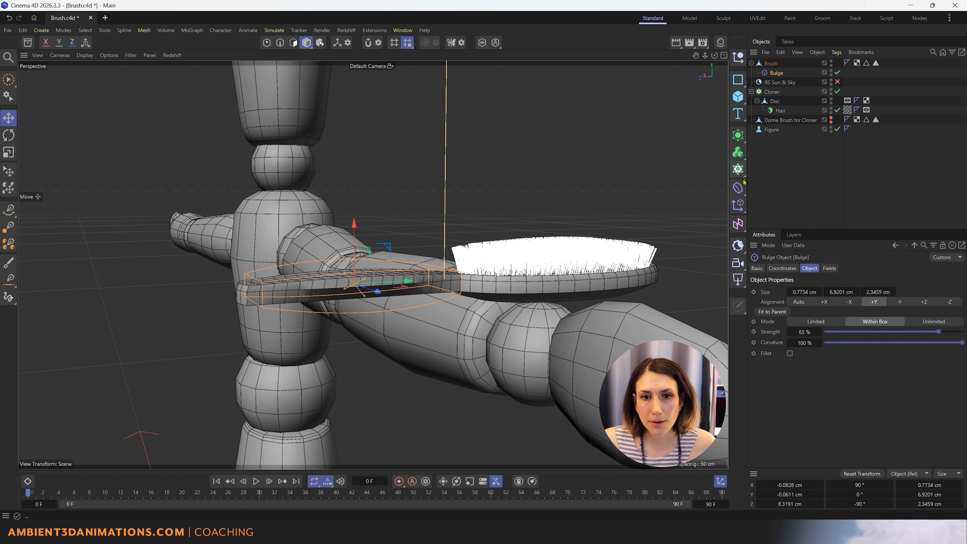
left_click(739, 189)
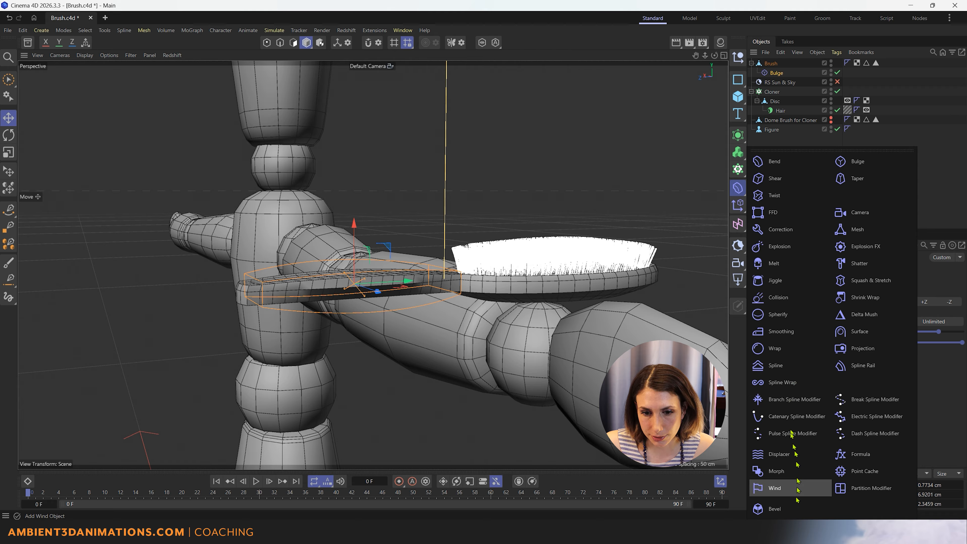
left_click(776, 508)
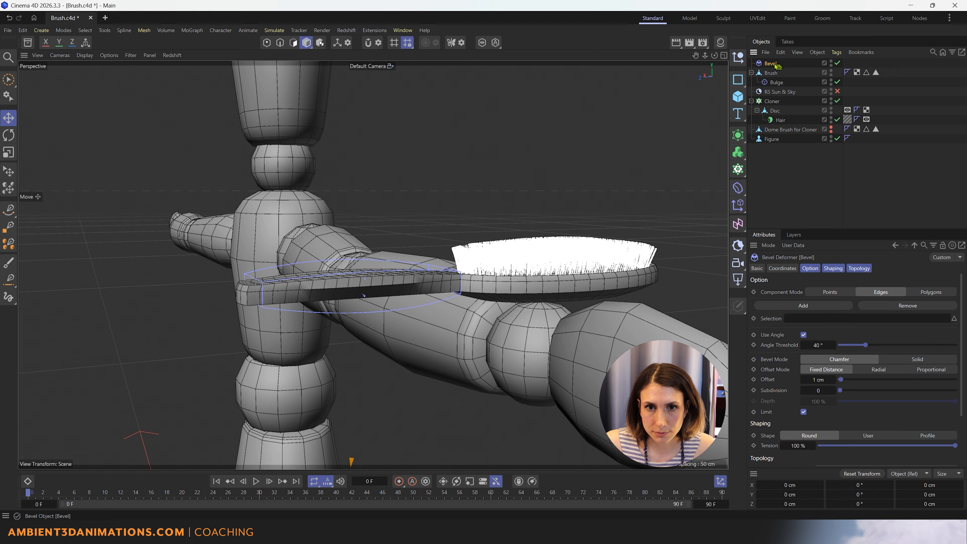
left_click_drag(777, 65, 776, 85)
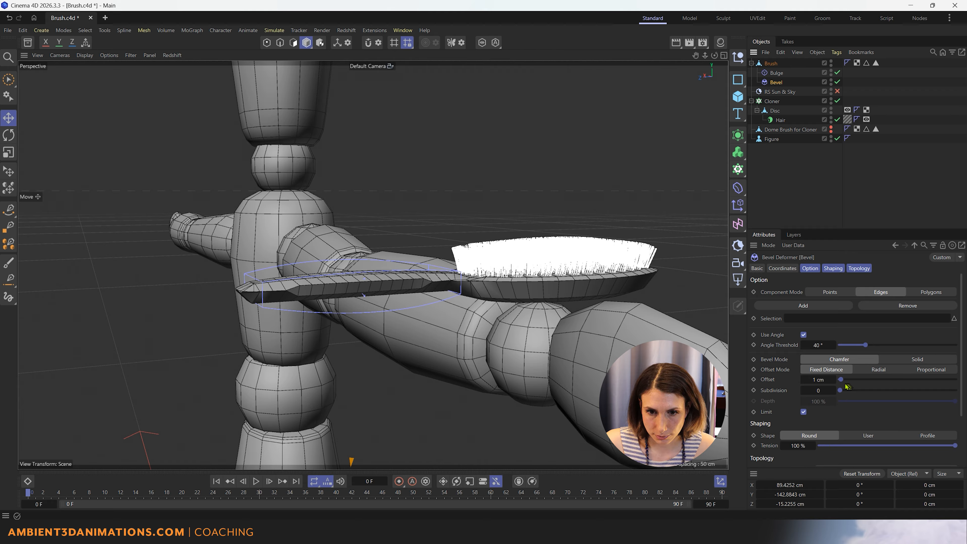
left_click(845, 395)
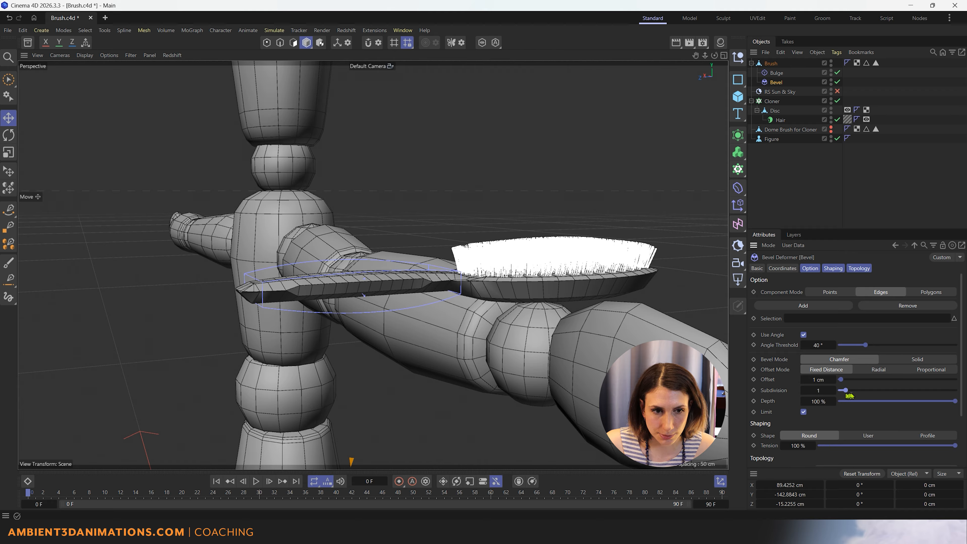
left_click(849, 396)
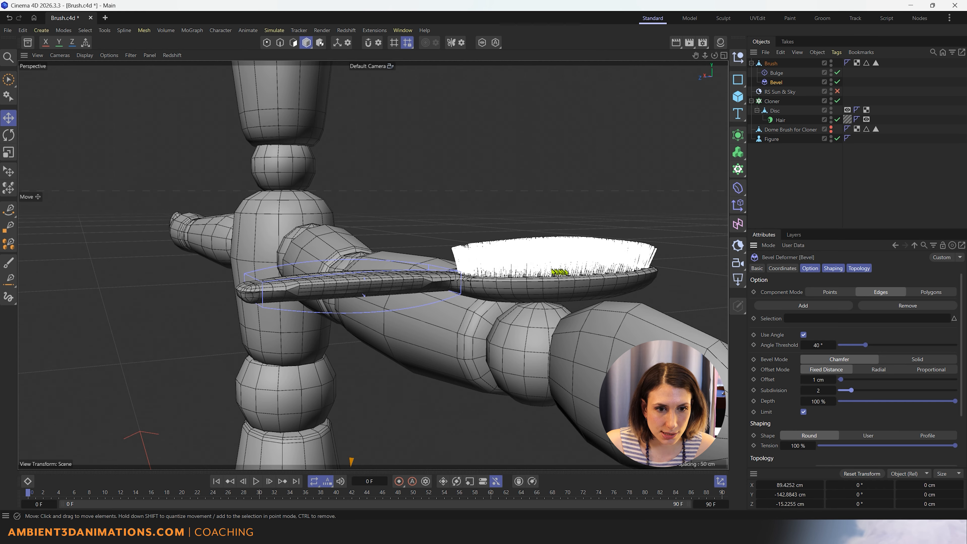
- Set the Bevel deformer's Subdivision to 9 and its Offset to 0.1 cm
scroll(560, 272, "up", 5)
mouse_move(548, 280)
left_mouse_down("alt")
mouse_move(544, 313)
mouse_move(529, 323)
left_mouse_up("alt")
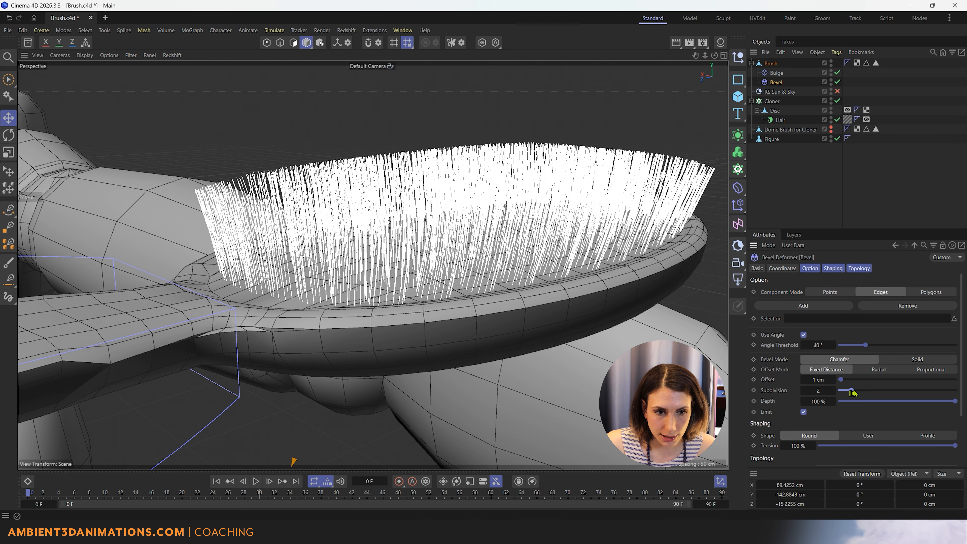
mouse_move(852, 392)
left_mouse_down()
mouse_move(913, 402)
mouse_move(895, 405)
left_mouse_up()
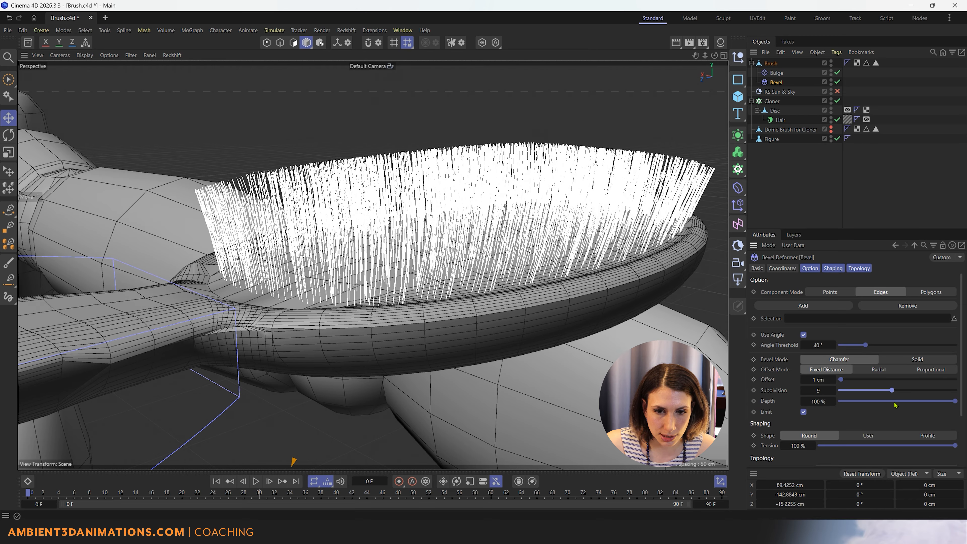
left_click(804, 382)
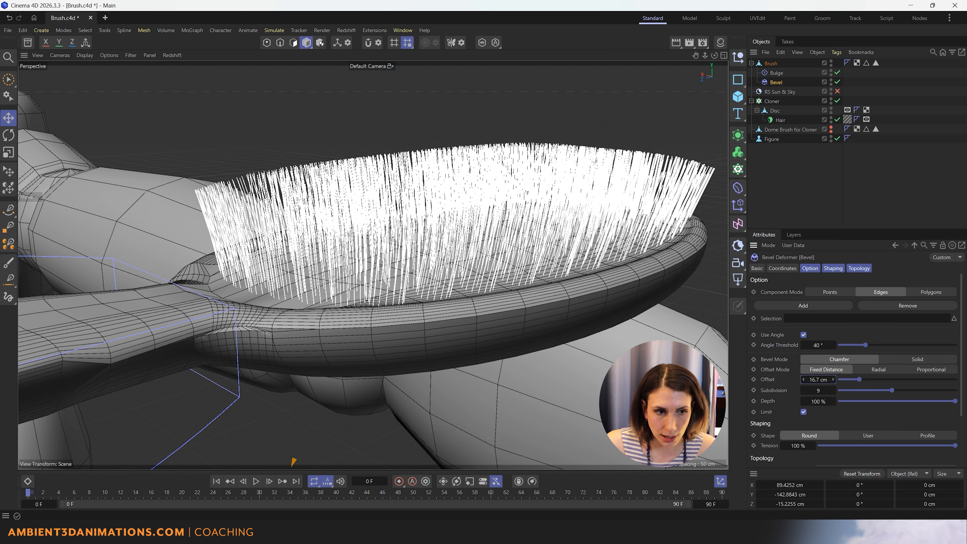
left_click_drag(804, 381, 796, 381)
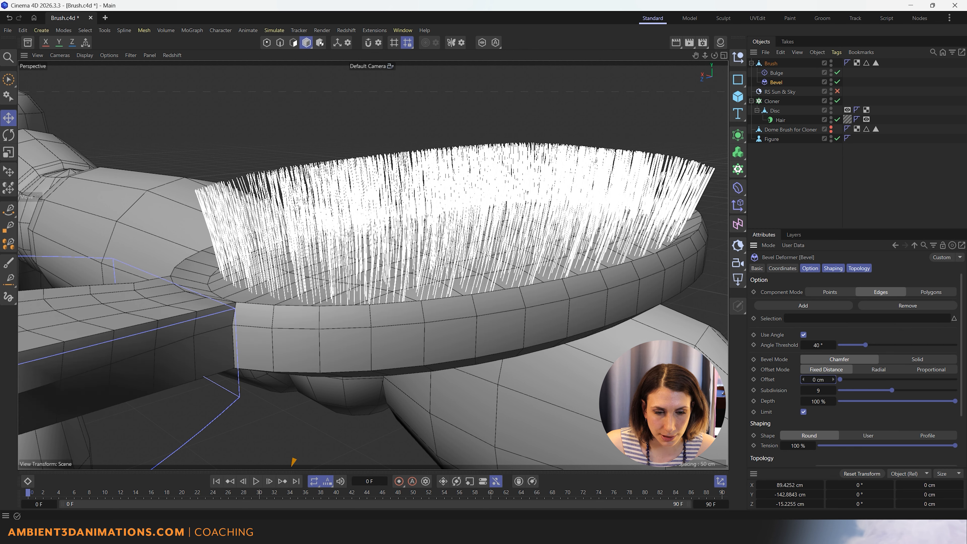
left_click(833, 379)
scroll(289, 300, "down", 3)
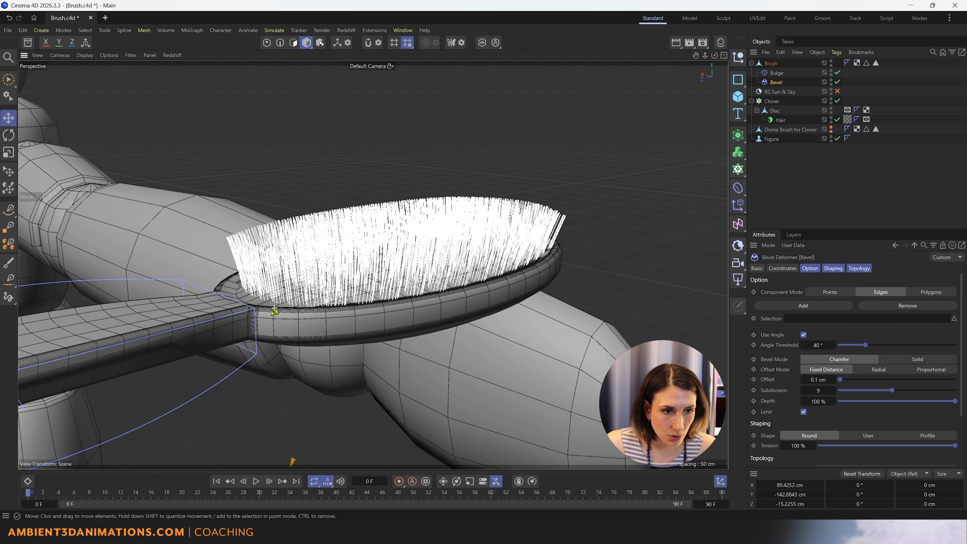
- Examine the bevelled edges along the brush handle, neck and head from several angles
mouse_move(224, 321)
middle_mouse_down("alt")
mouse_move(396, 290)
mouse_move(511, 283)
middle_mouse_up("alt")
scroll(211, 378, "up", 2)
left_click_drag(207, 382, 232, 307, "alt")
scroll(353, 404, "down", 3)
left_click_drag(238, 384, 361, 442, "alt")
middle_click_drag(191, 412, 516, 355, "alt")
mouse_move(495, 354)
left_mouse_down("alt")
mouse_move(401, 328)
mouse_move(421, 283)
mouse_move(433, 286)
left_mouse_up("alt")
middle_click_drag(157, 353, 548, 362, "alt")
left_click_drag(450, 341, 469, 391, "alt")
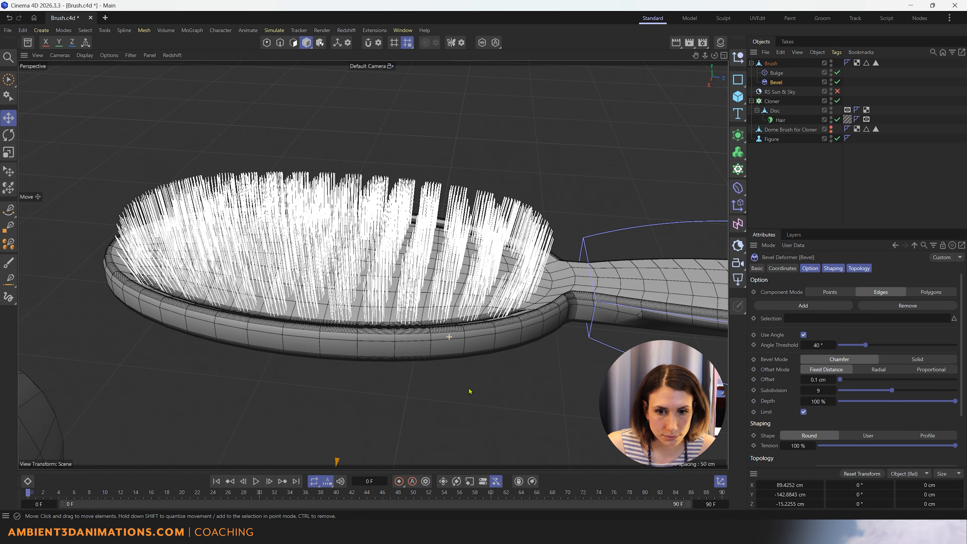
mouse_move(685, 316)
middle_mouse_down("alt")
mouse_move(481, 259)
mouse_move(295, 249)
middle_mouse_up("alt")
left_click_drag(296, 252, 414, 215, "alt")
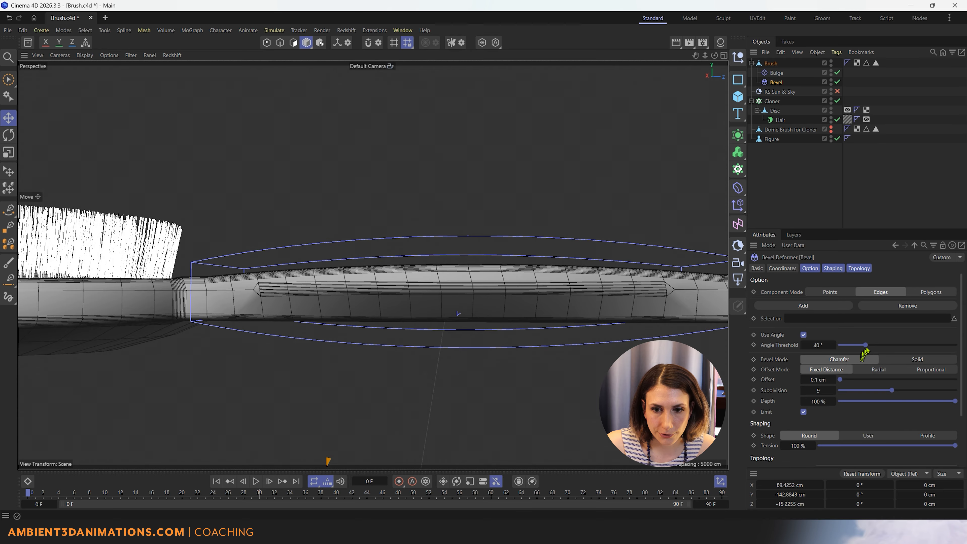
- Lower the Bevel deformer's Angle Threshold to 34° and check the rounding along the handle and neck
mouse_move(864, 345)
left_mouse_down()
mouse_move(899, 345)
mouse_move(862, 345)
left_mouse_up()
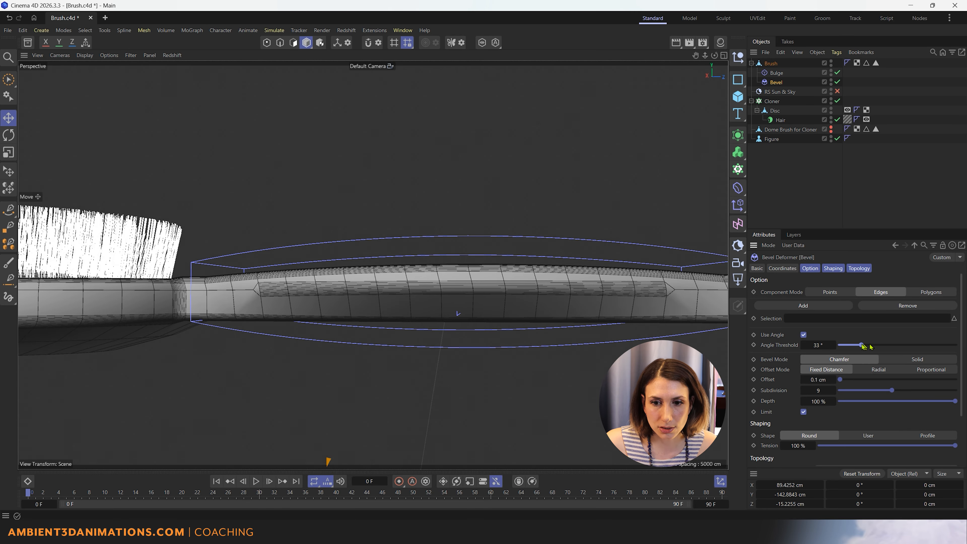
mouse_move(335, 308)
left_mouse_down("alt")
mouse_move(233, 298)
mouse_move(316, 296)
left_mouse_up("alt")
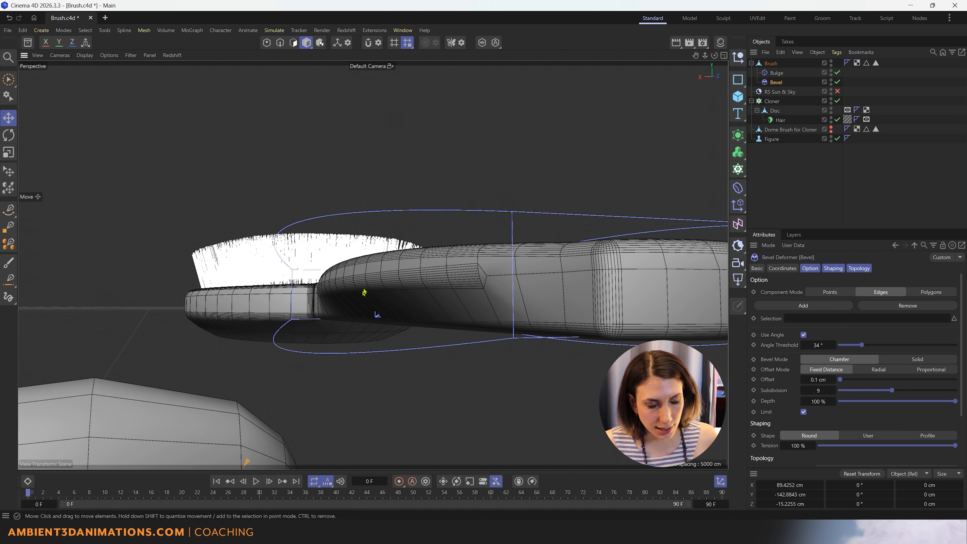
left_click_drag(328, 265, 371, 305, "alt")
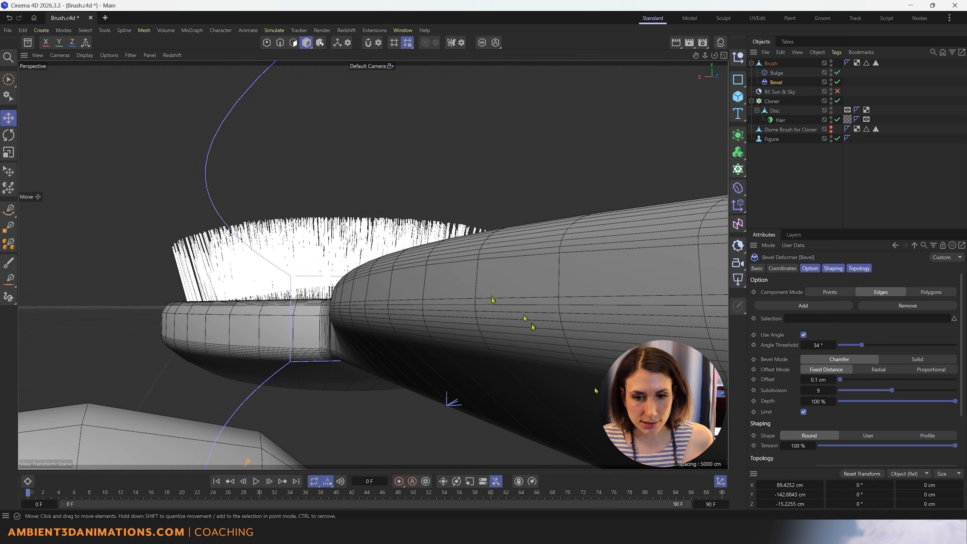
mouse_move(404, 323)
left_mouse_down("alt")
mouse_move(385, 313)
mouse_move(424, 349)
left_mouse_up("alt")
scroll(430, 290, "down", 7)
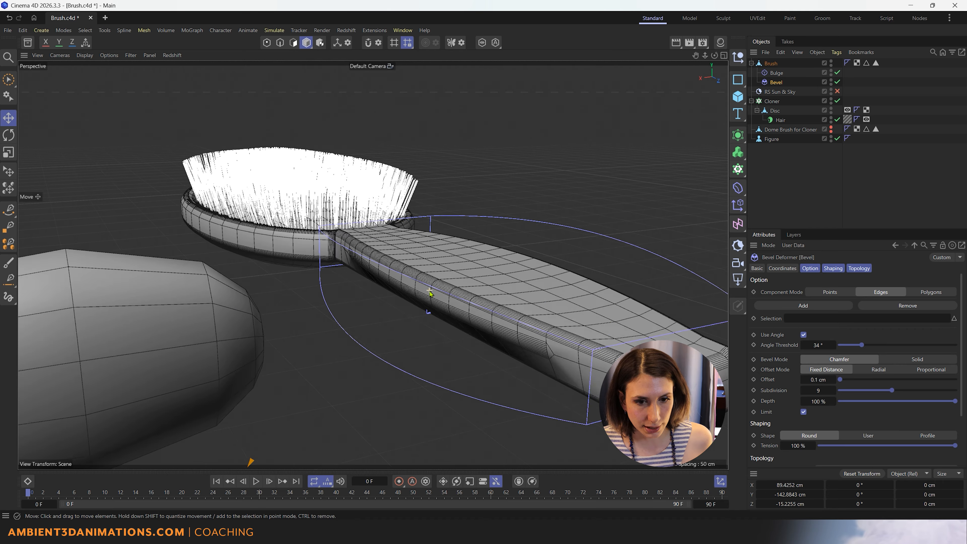
mouse_move(450, 294)
left_mouse_down("alt")
mouse_move(543, 217)
mouse_move(493, 343)
mouse_move(468, 269)
left_mouse_up("alt")
middle_click_drag(310, 229, 431, 285, "alt")
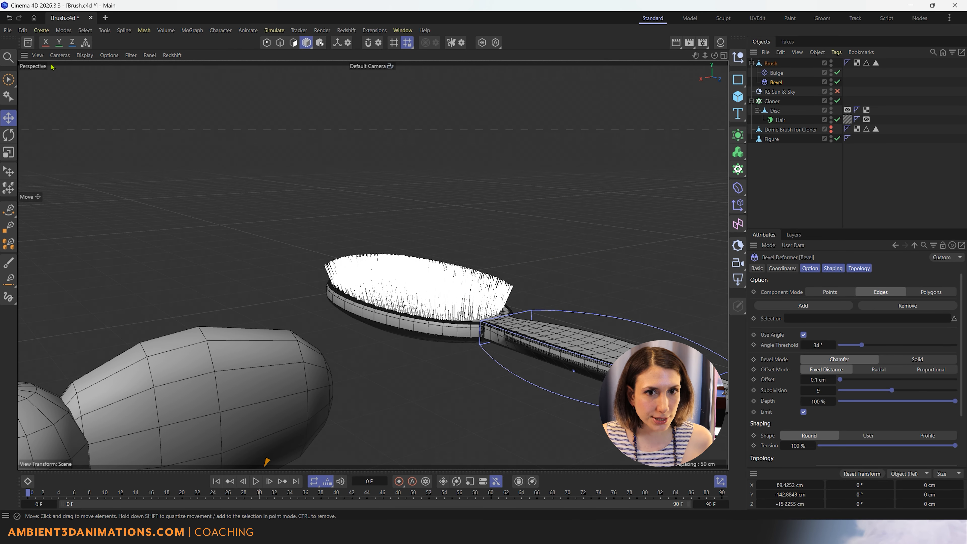
- Collapse the Brush hierarchy and search the Asset Browser's materials for "wood"
left_click(752, 63)
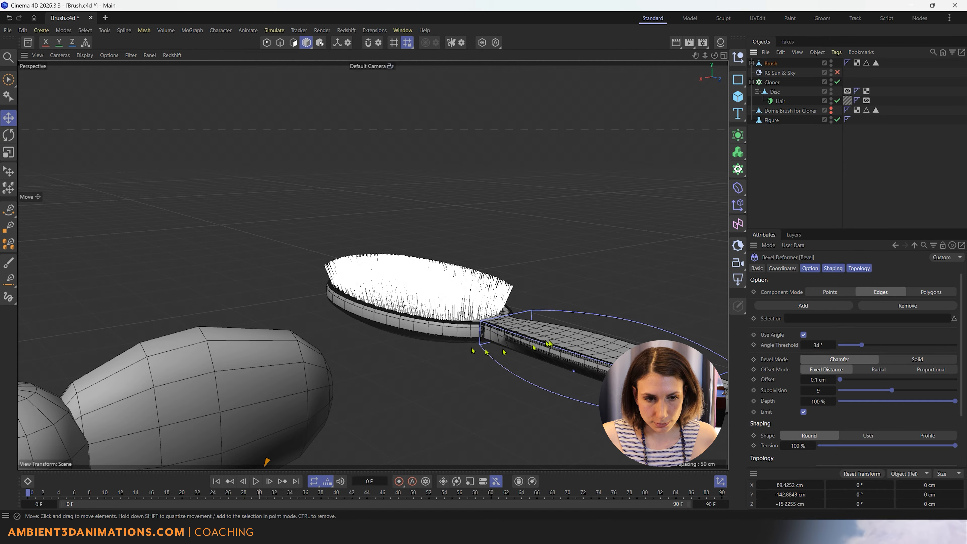
mouse_move(332, 308)
left_mouse_down("alt")
mouse_move(362, 218)
mouse_move(347, 157)
mouse_move(336, 220)
mouse_move(354, 312)
left_mouse_up("alt")
left_click(27, 42)
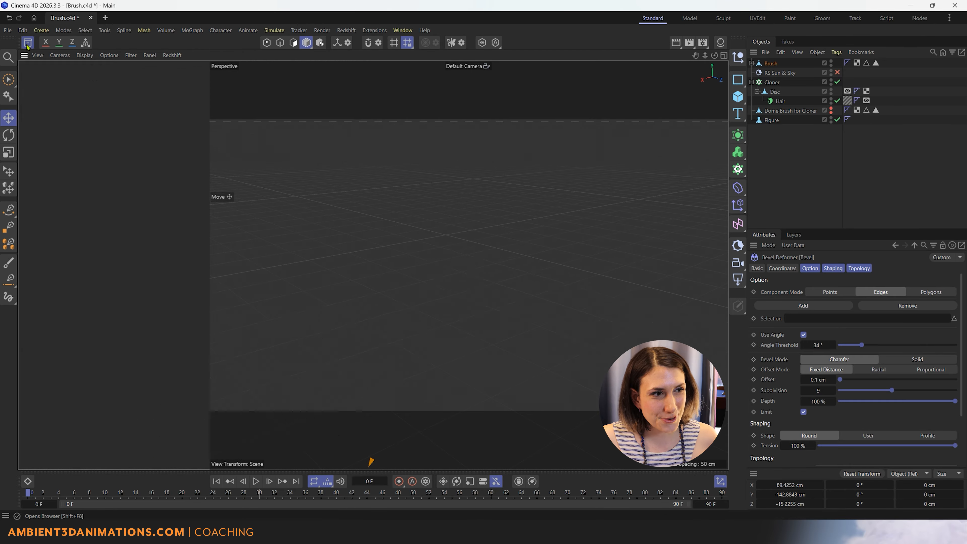
left_click(88, 73)
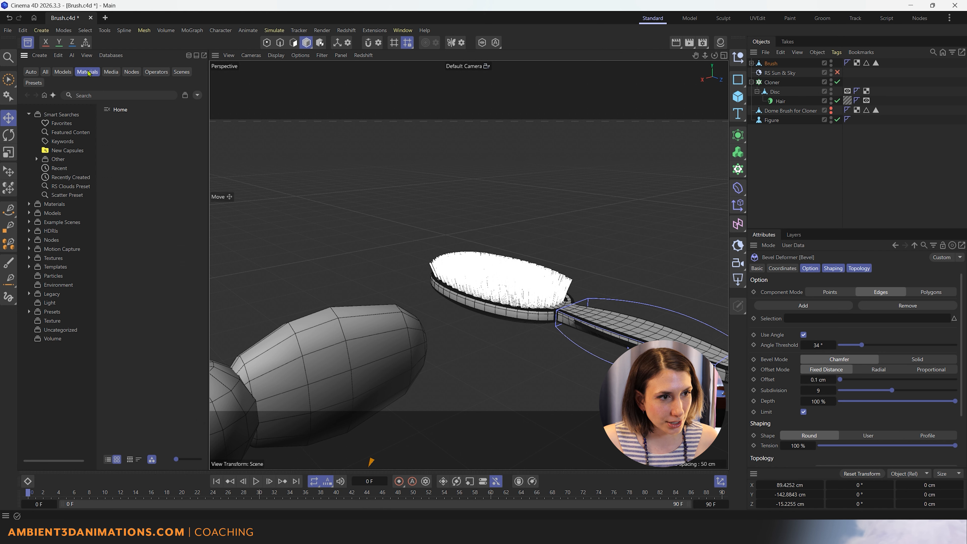
left_click(88, 96)
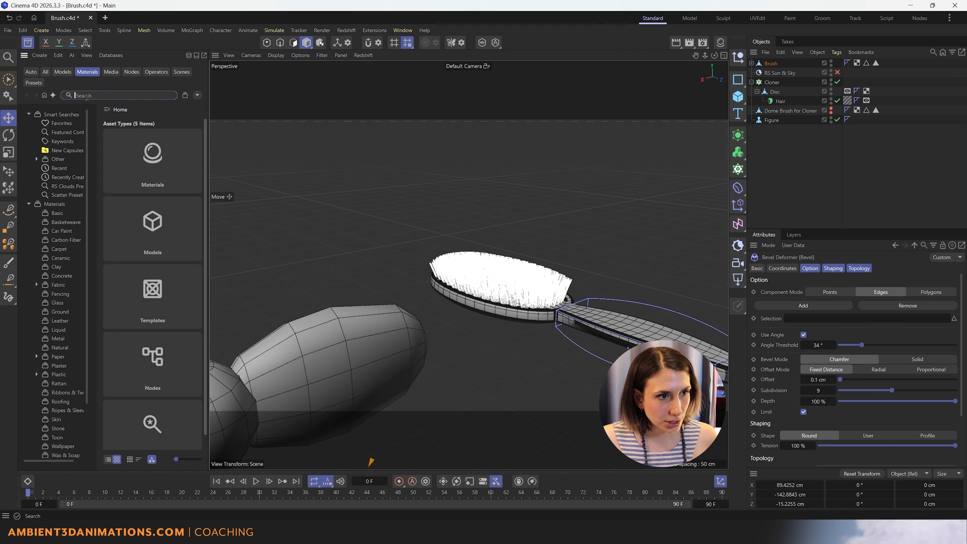
type("wood")
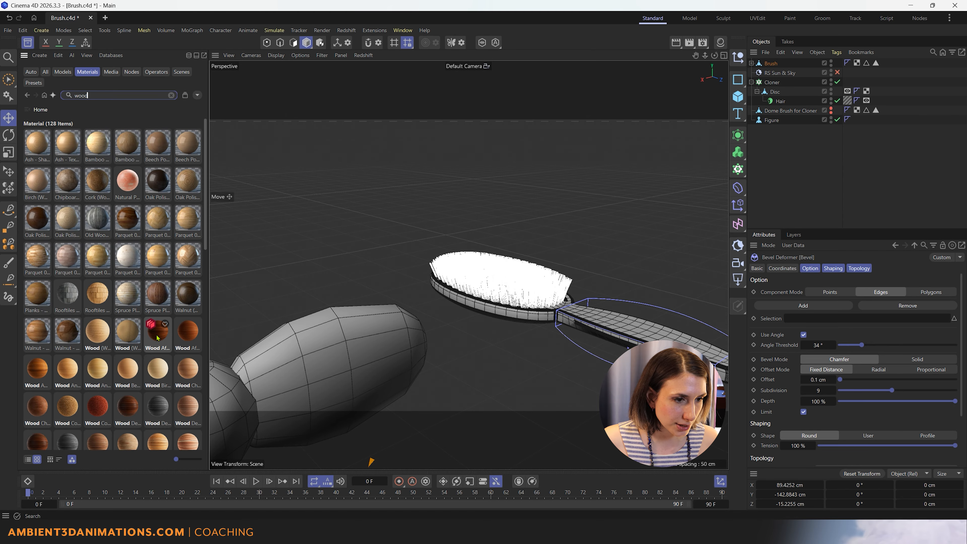
- Load the Wood Maple Core 001 200cm material into the scene and assign it to the Brush object
scroll(71, 391, "down", 5)
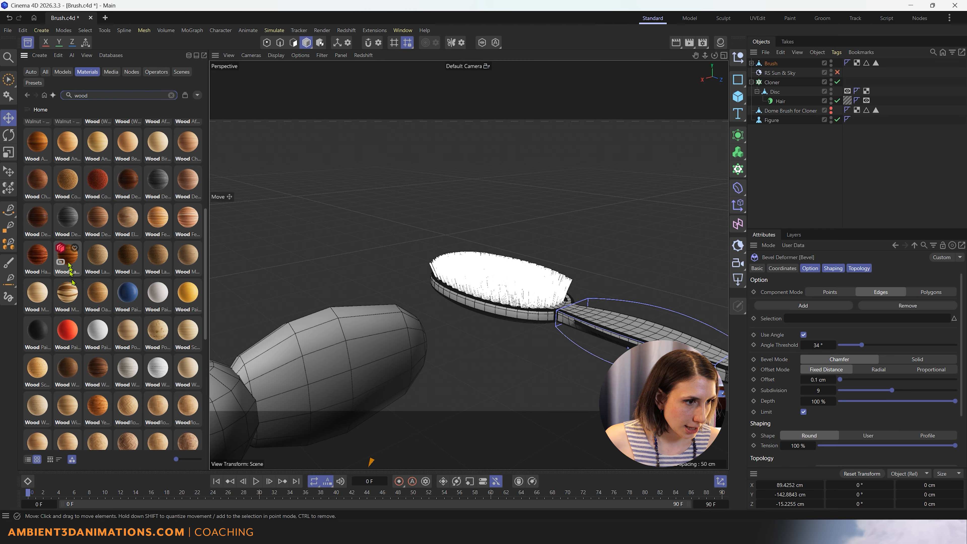
left_click(69, 299)
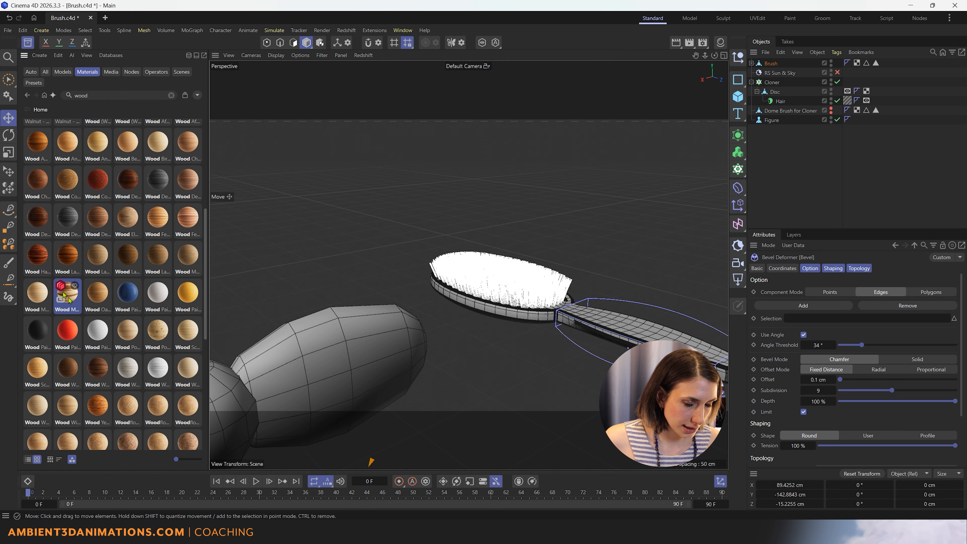
left_click(722, 47)
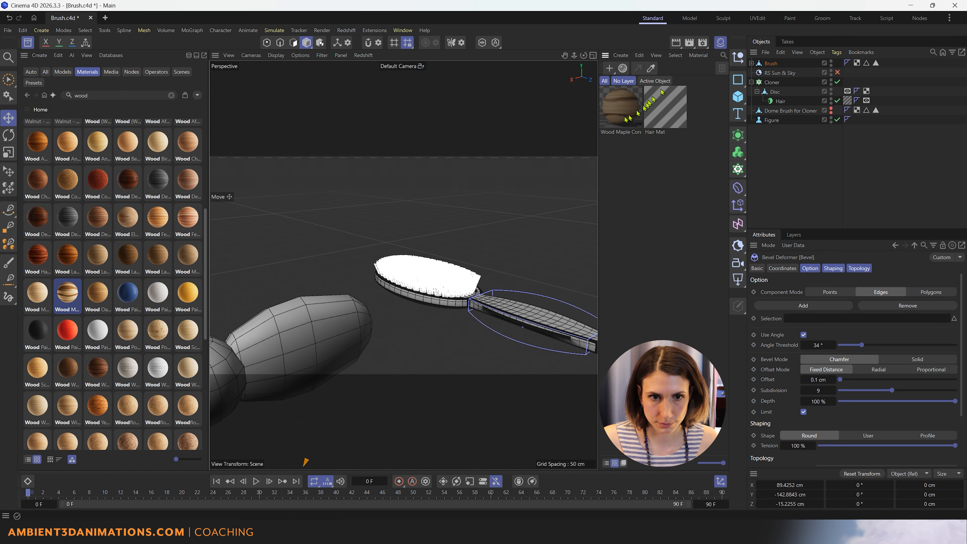
left_click(612, 122)
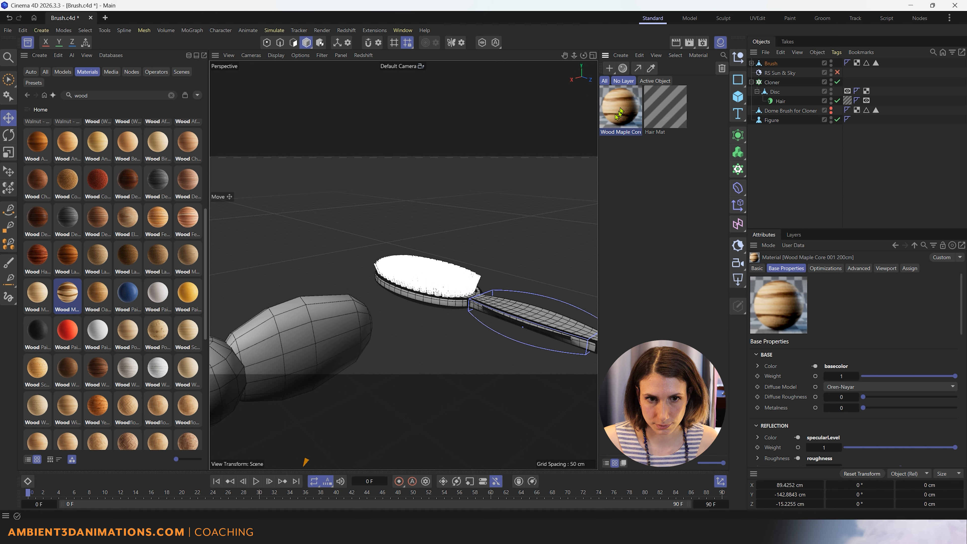
mouse_move(629, 107)
left_mouse_down()
mouse_move(763, 86)
mouse_move(773, 65)
left_mouse_up()
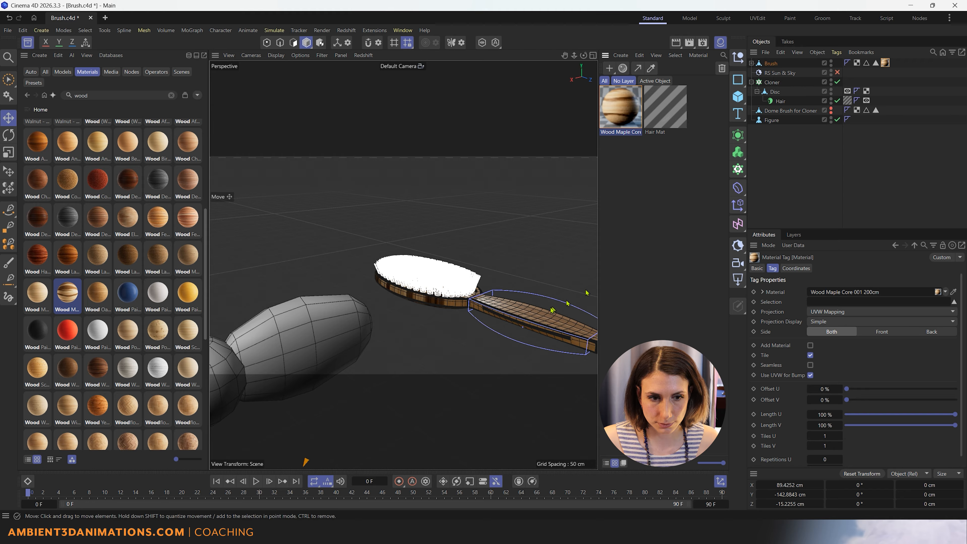
- Inspect the wood grain on the back of the brush and set its material tag's Projection to Cubic
left_click(769, 63)
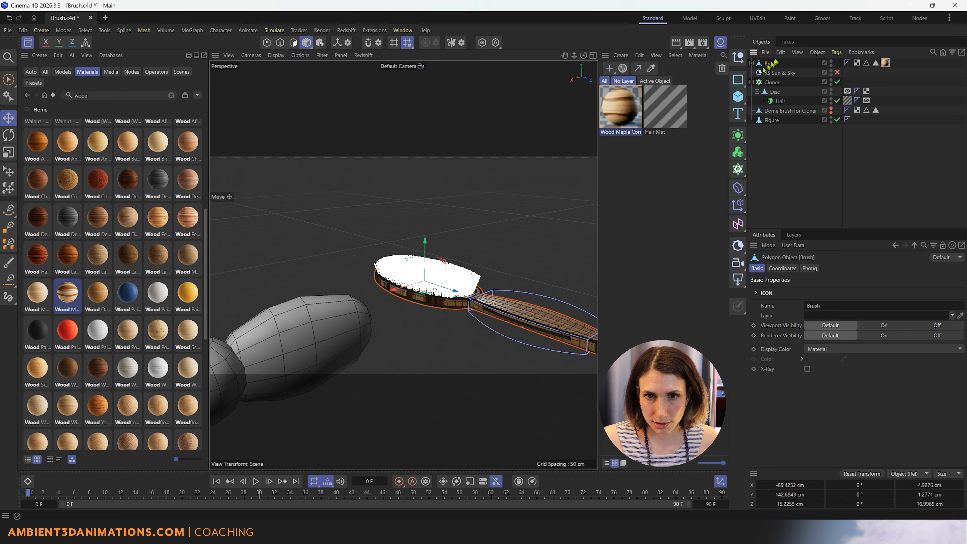
scroll(468, 304, "up", 2)
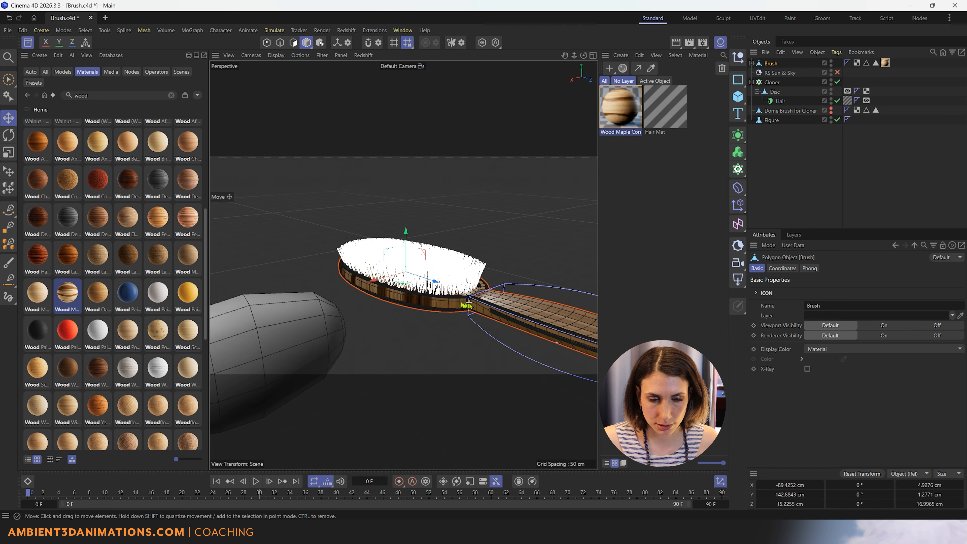
mouse_move(469, 305)
left_mouse_down("alt")
mouse_move(520, 266)
mouse_move(528, 209)
left_mouse_up("alt")
left_click_drag(522, 299, 493, 271, "alt")
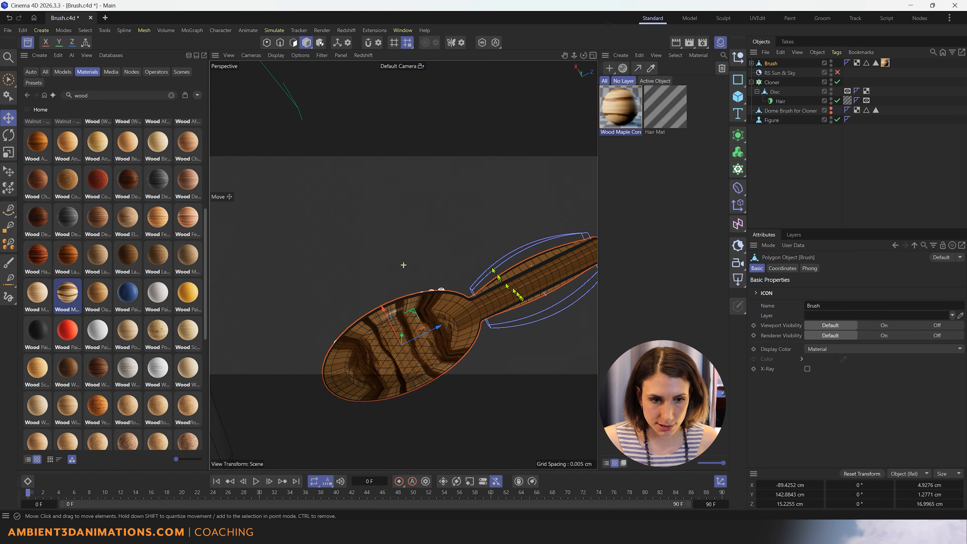
middle_click_drag(403, 265, 372, 231, "alt")
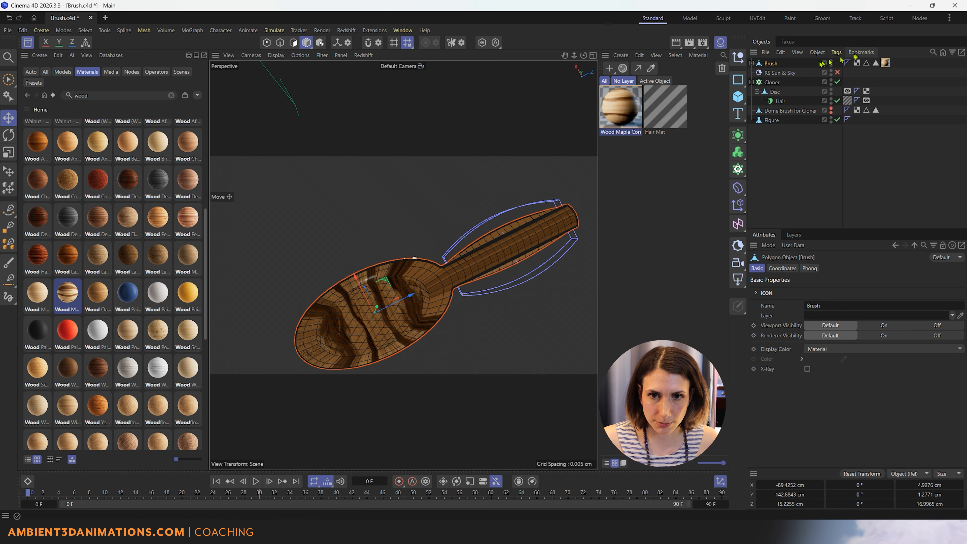
left_click(885, 63)
left_click(840, 312)
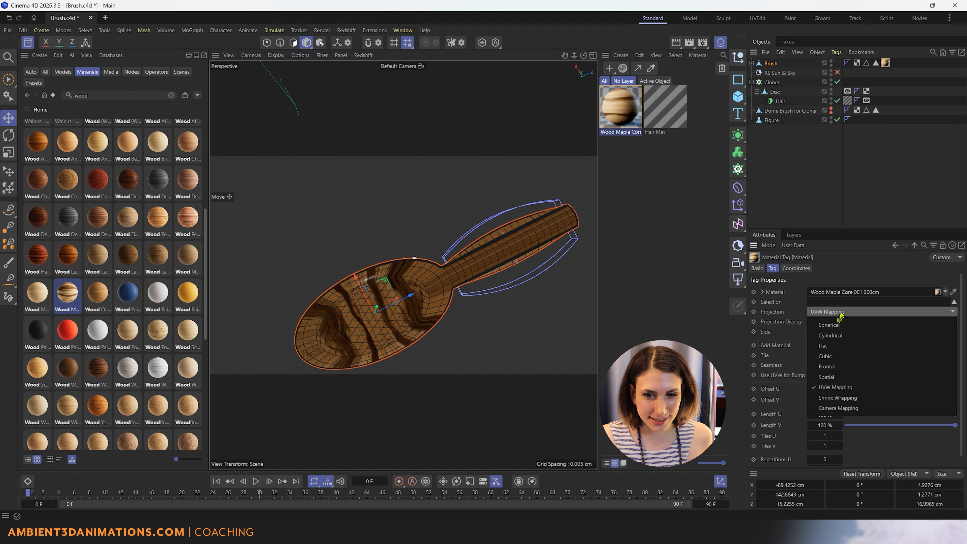
left_click(842, 356)
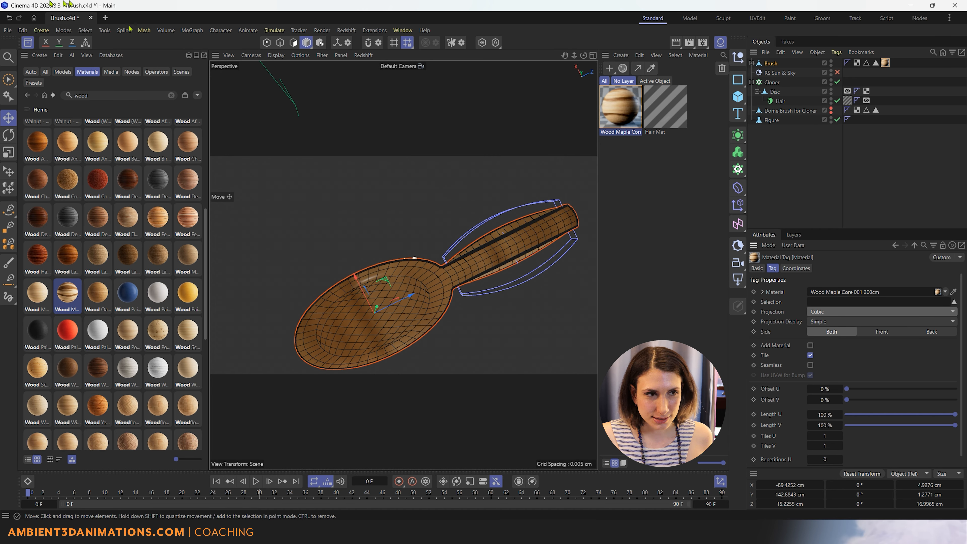
- In texture mode, scale the wood material's cubic projection down uniformly to about 9.33 cm around the brush
scroll(431, 309, "down", 5)
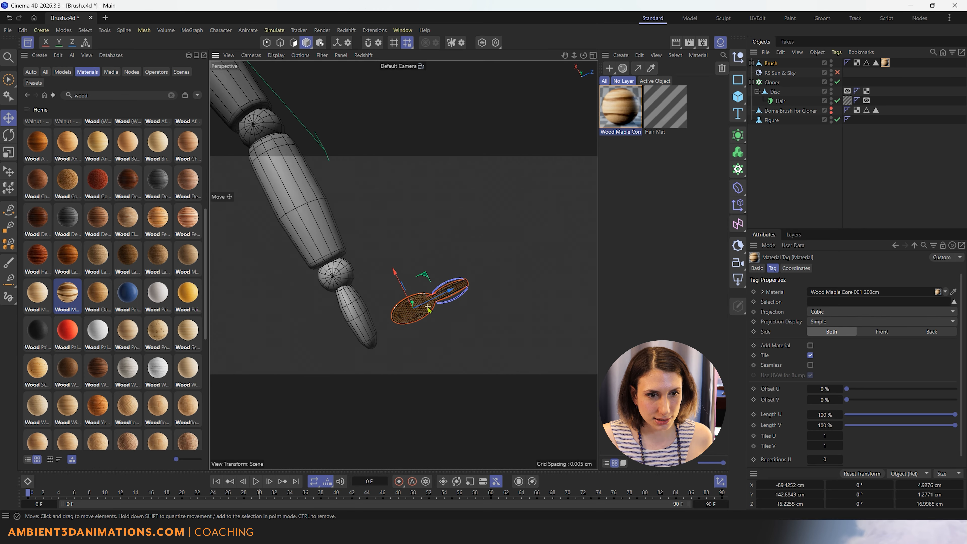
left_click_drag(430, 309, 429, 409, "alt")
scroll(419, 275, "down", 2)
scroll(419, 274, "up", 5)
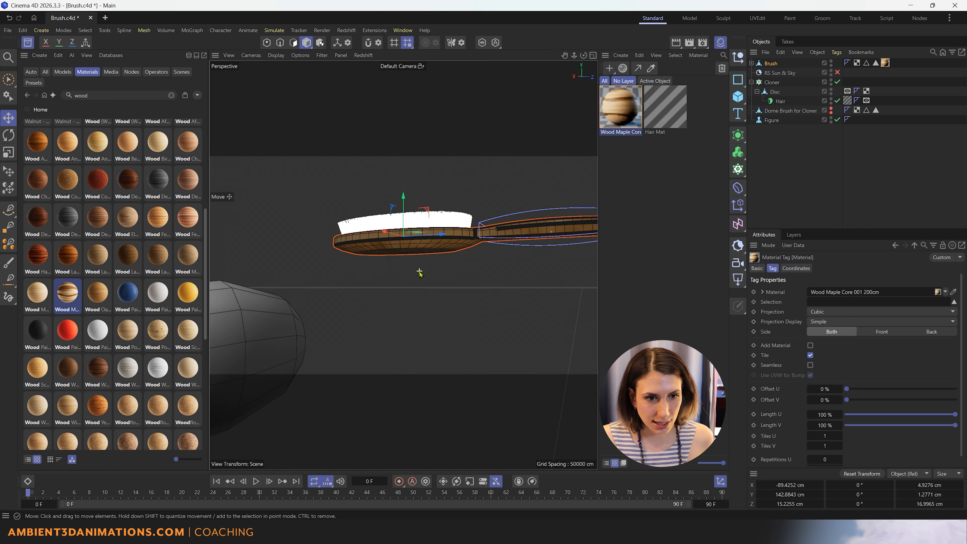
left_click(320, 42)
scroll(431, 190, "down", 6)
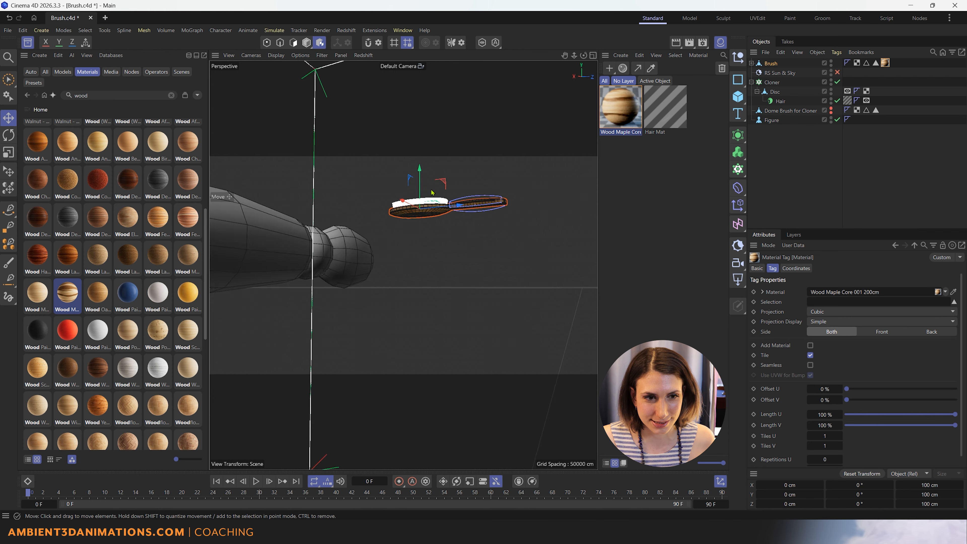
scroll(431, 190, "down", 5)
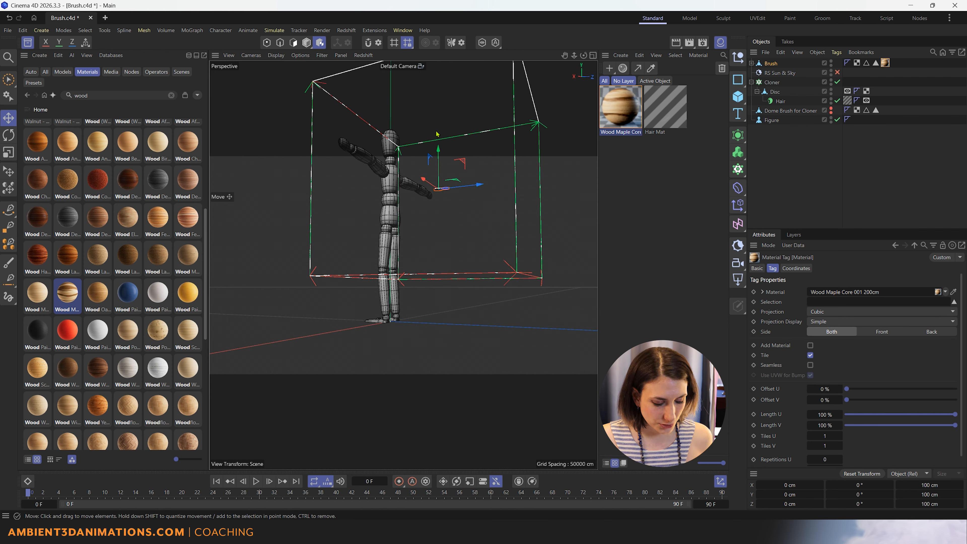
key("t")
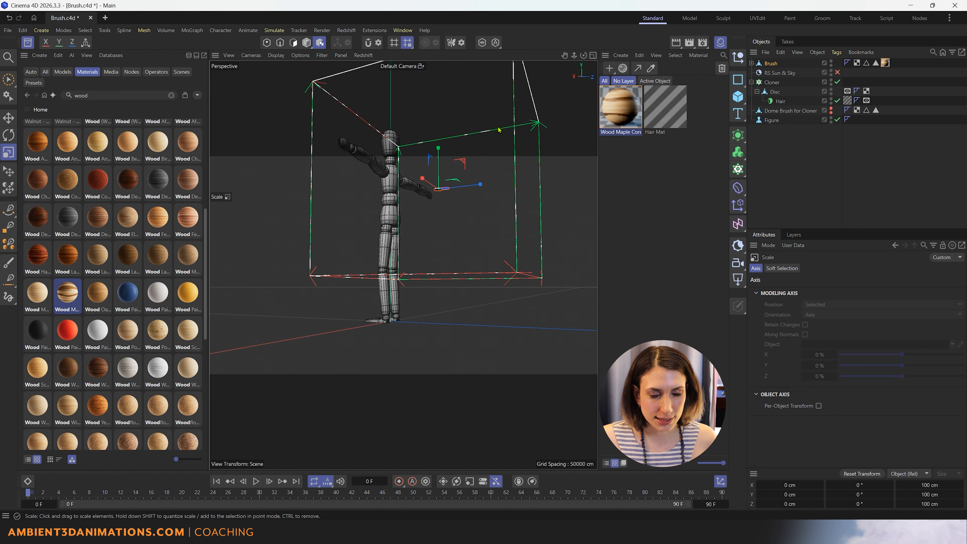
left_click_drag(498, 129, 336, 362)
scroll(441, 248, "up", 8)
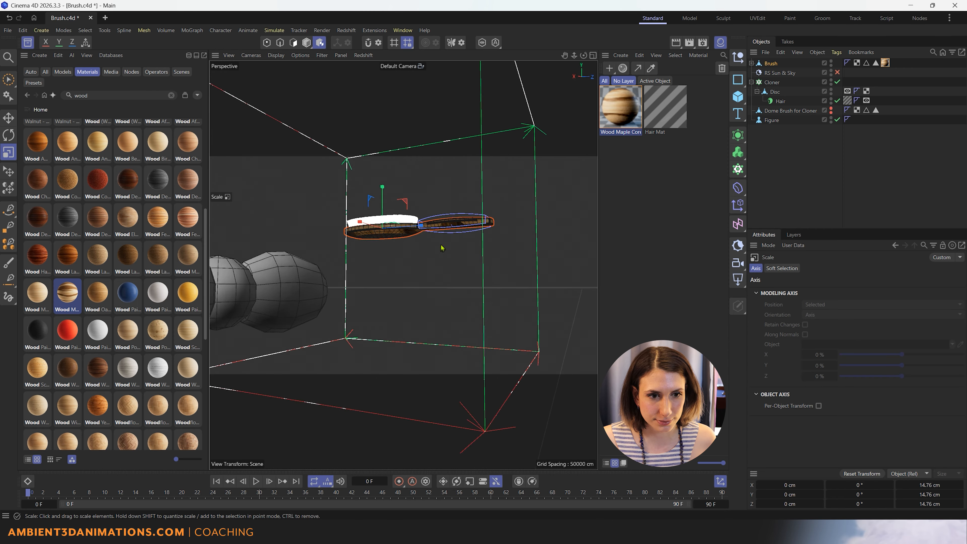
scroll(443, 247, "up", 2)
left_click_drag(507, 152, 407, 223)
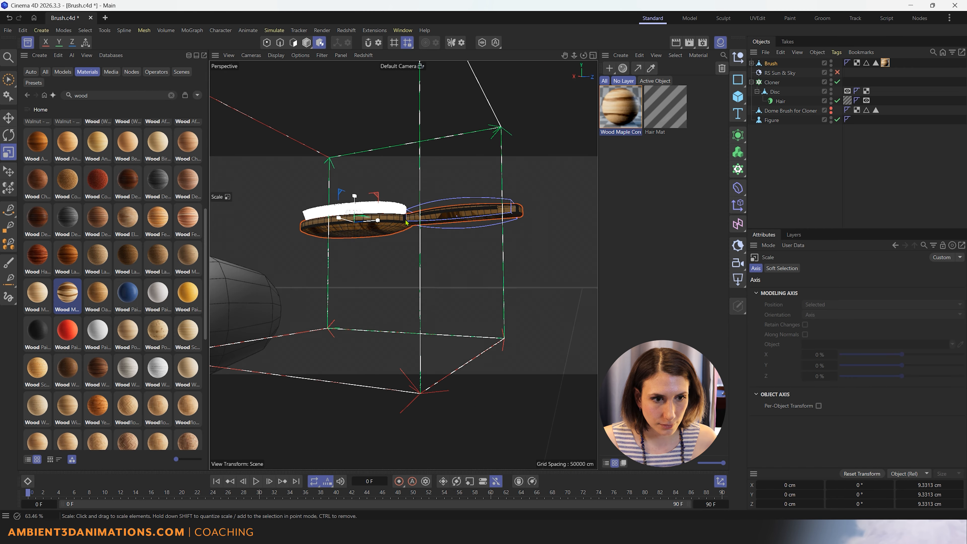
- Move the wood material's projection about 4.29 cm along Z and rotate its heading to 90°
key("e")
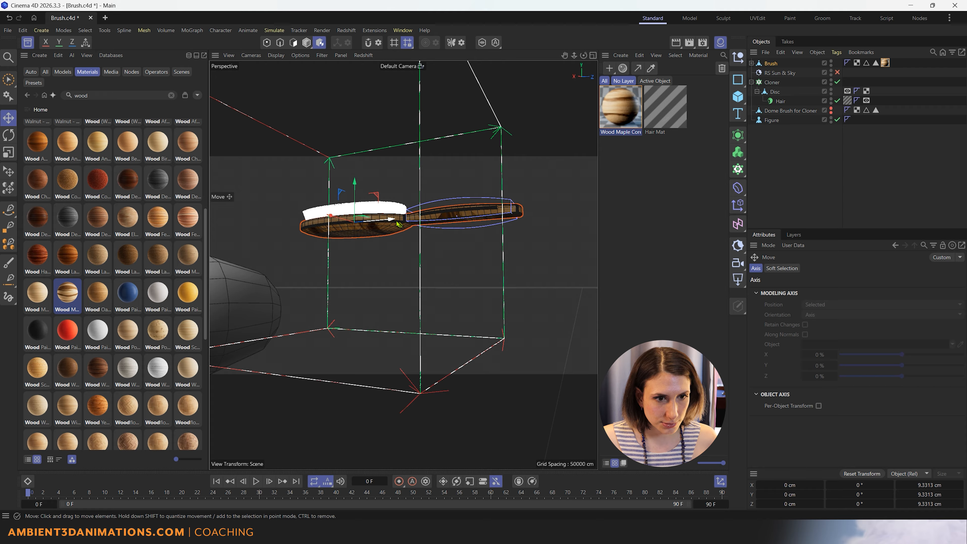
left_click_drag(384, 219, 512, 227)
key("r")
scroll(350, 193, "up", 3)
mouse_move(349, 193)
left_mouse_down("alt")
mouse_move(349, 214)
mouse_move(350, 125)
mouse_move(352, 175)
mouse_move(367, 147)
mouse_move(371, 254)
left_mouse_up("alt")
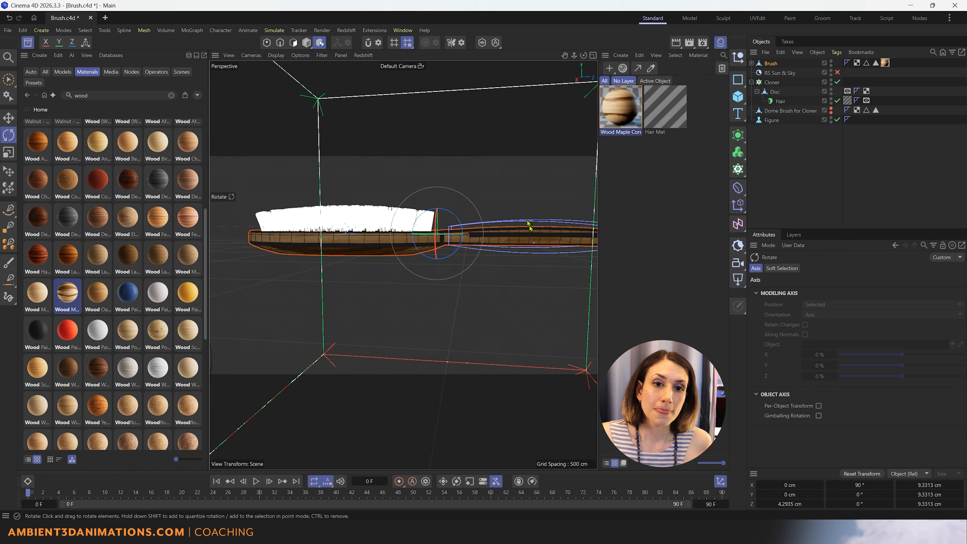
- Create a Redshift Principled Hair material and assign it to the Hair object under Disc
left_click(654, 127)
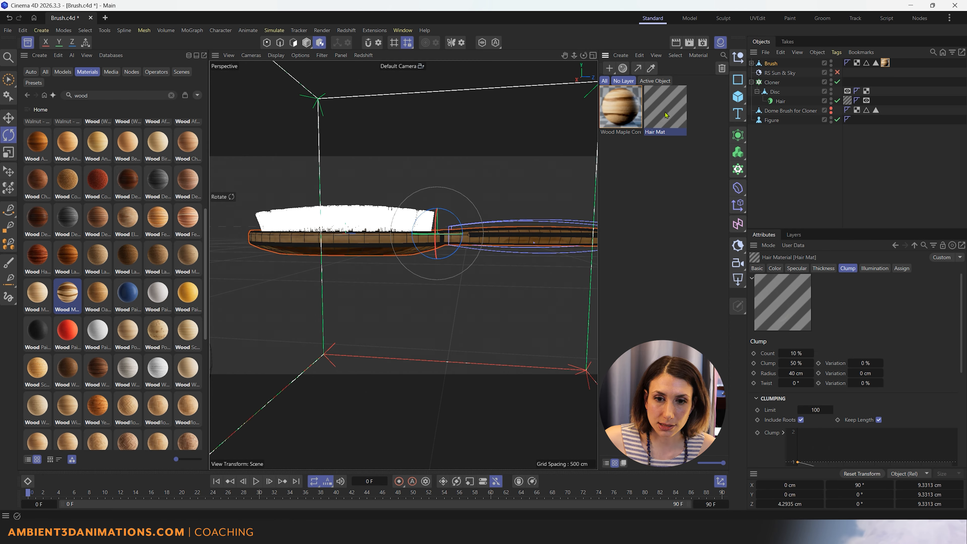
left_click(621, 55)
mouse_move(642, 86)
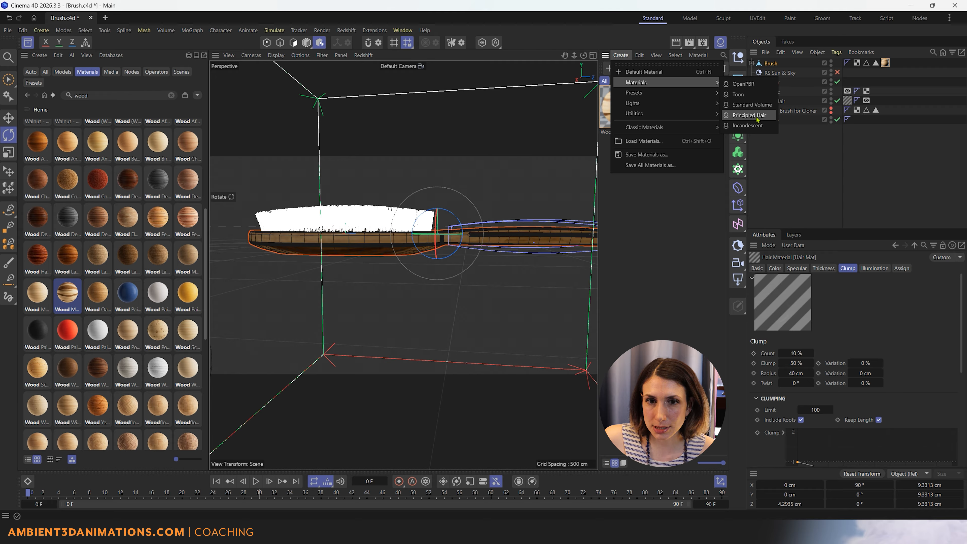
left_click(748, 115)
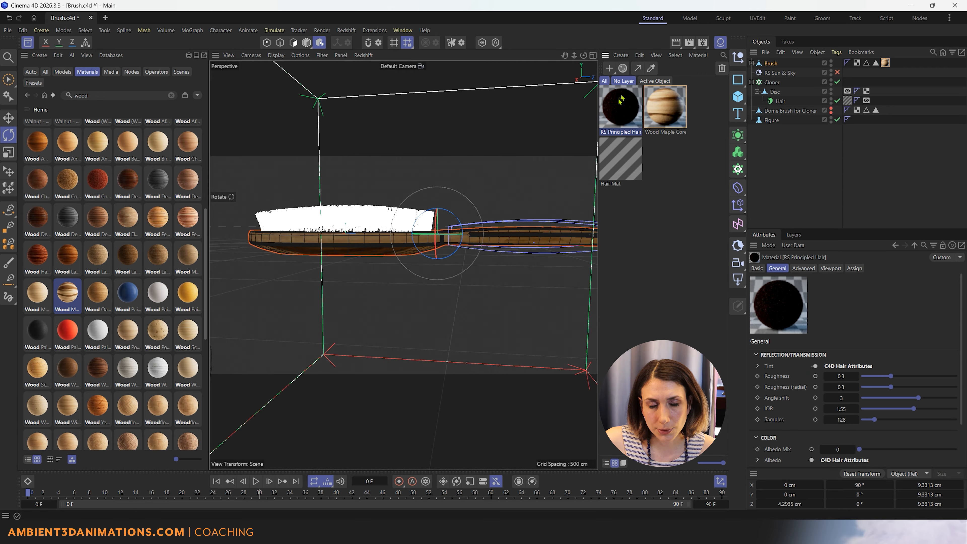
left_click_drag(621, 100, 781, 102)
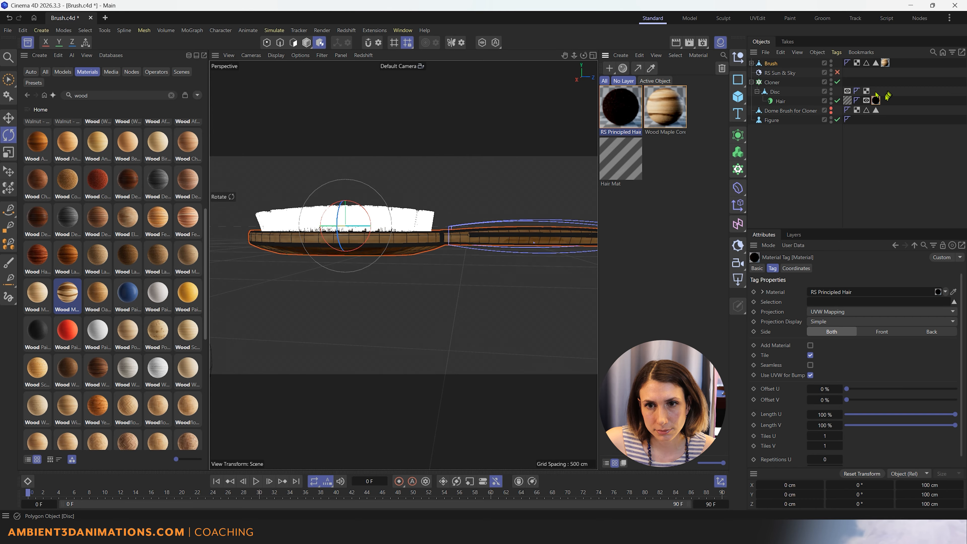
- Enable the RS Sun & Sky object and save the scene file
scroll(375, 272, "up", 3)
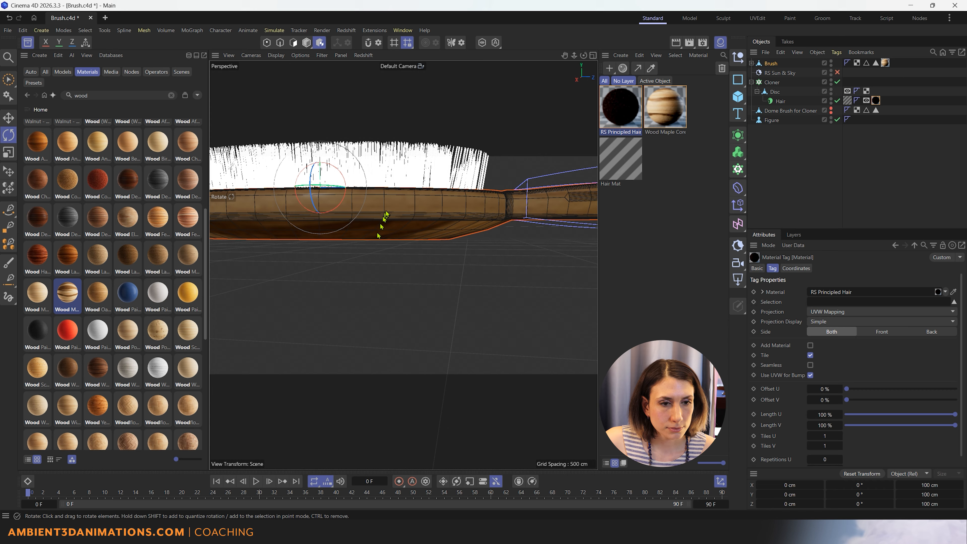
mouse_move(385, 215)
left_mouse_down("alt")
mouse_move(358, 302)
mouse_move(363, 259)
mouse_move(369, 280)
left_mouse_up("alt")
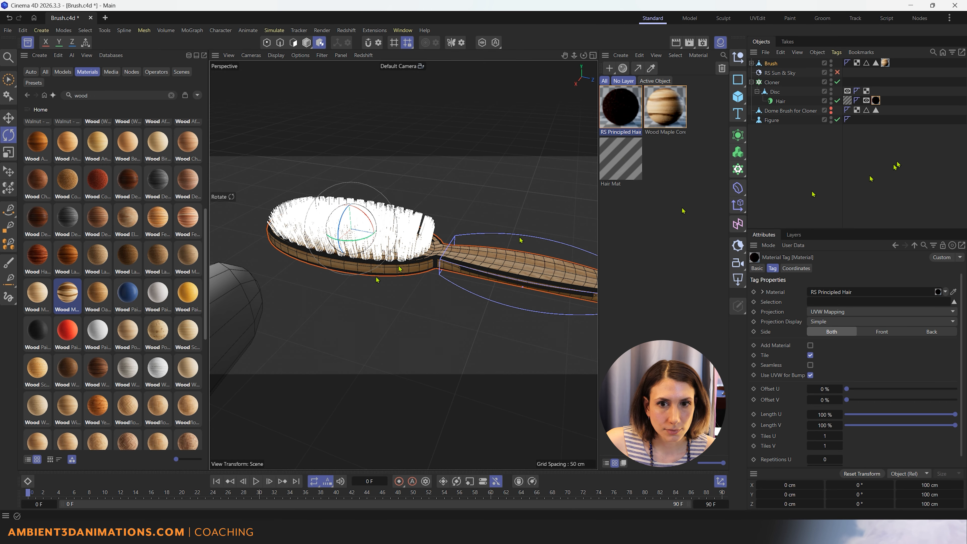
left_click(837, 73)
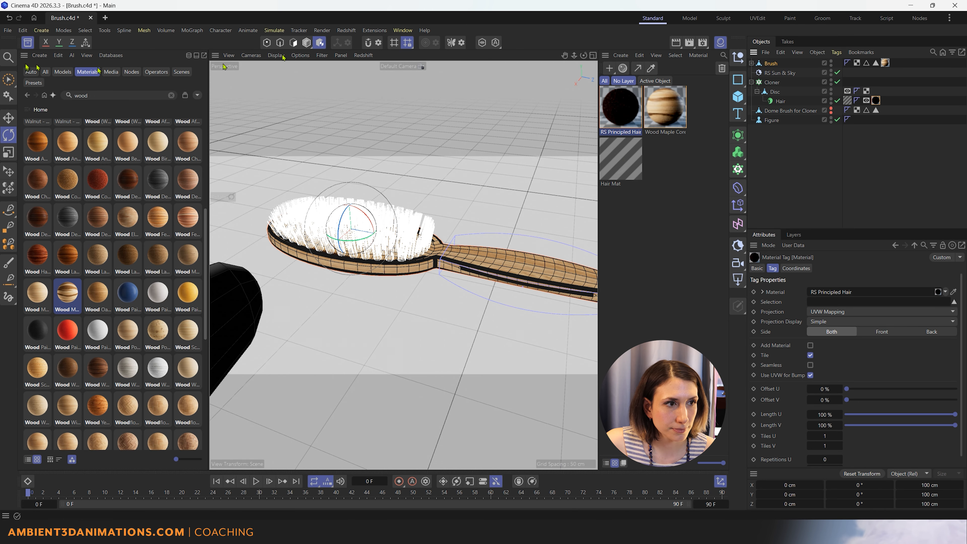
left_click(8, 29)
left_click(26, 154)
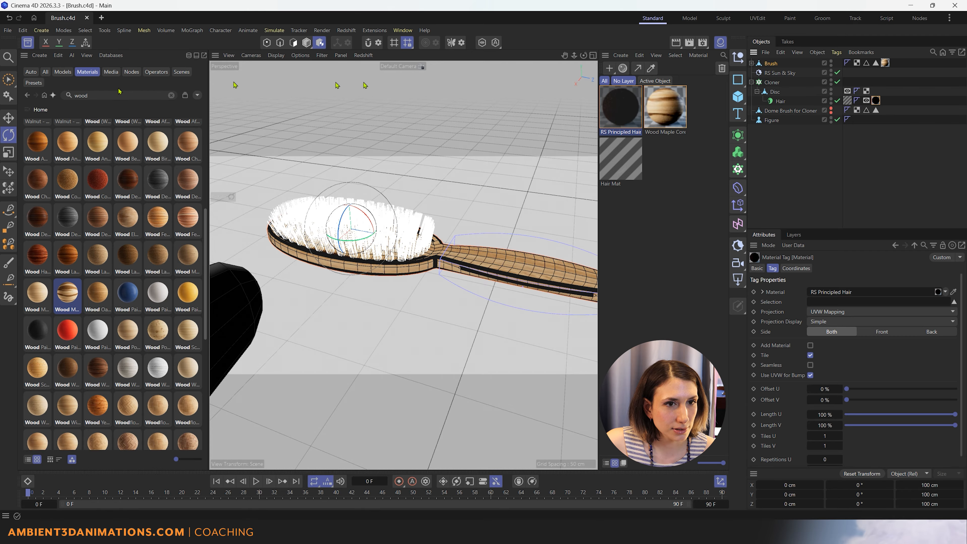
- Hide the Asset Browser and start the Redshift render in the viewport, framed on the brush head
left_click(365, 56)
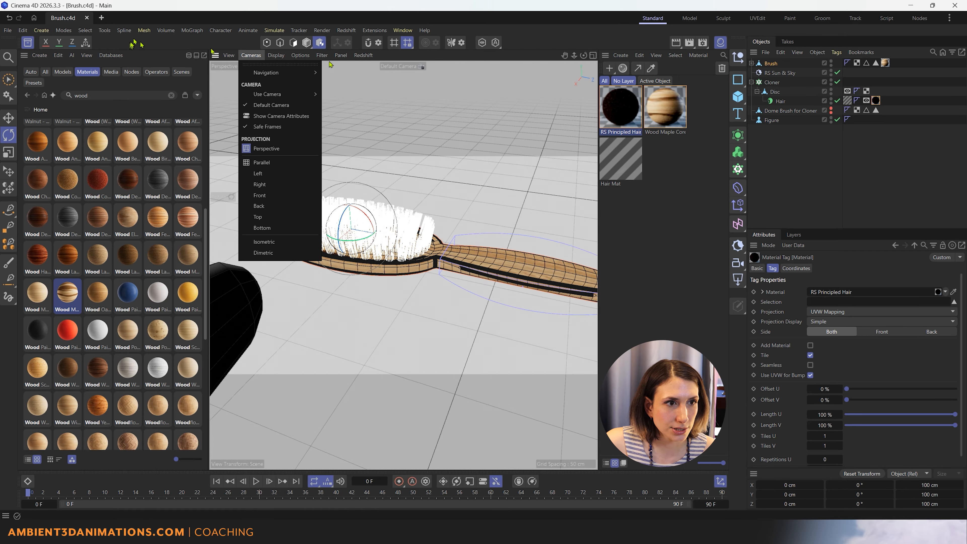
left_click(177, 41)
left_click(23, 45)
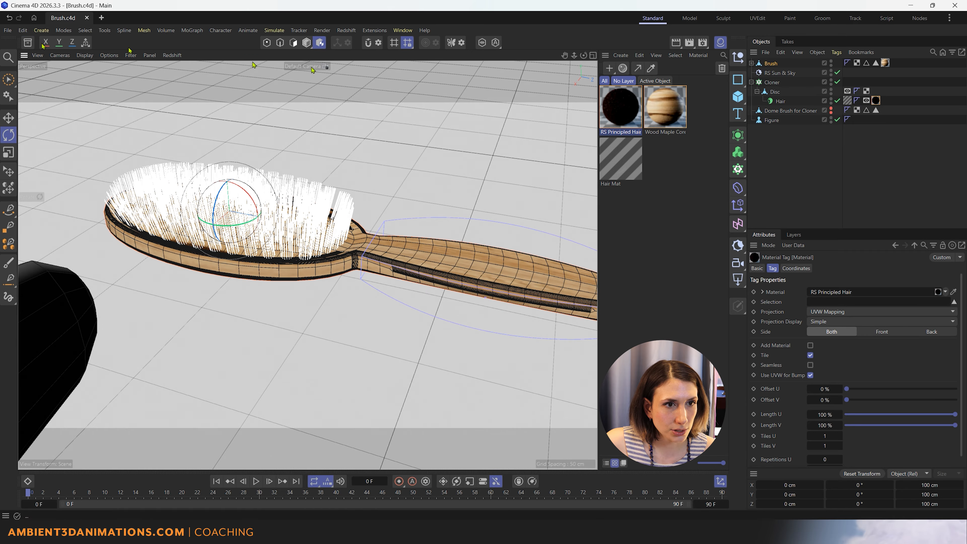
left_click(173, 55)
left_click(184, 72)
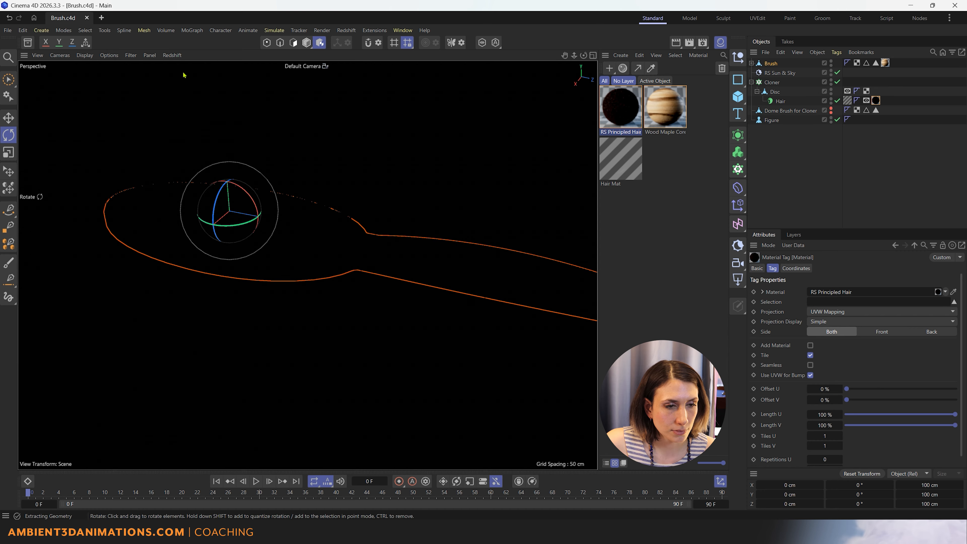
left_click_drag(234, 176, 223, 234)
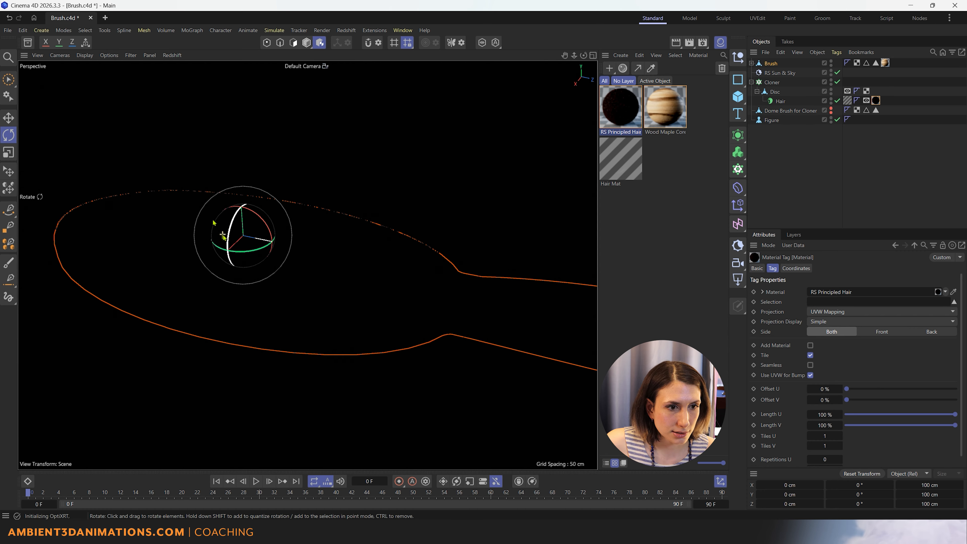
- Open the RS Principled Hair material's node graph and reposition the C4D Hair Attributes and Principled Hair nodes
left_click(619, 126)
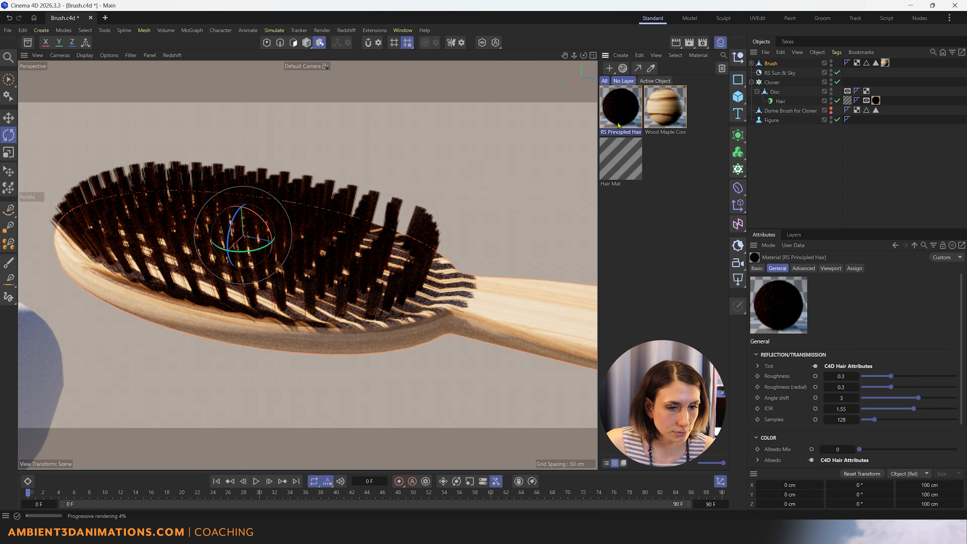
mouse_move(266, 271)
left_mouse_down("alt")
mouse_move(265, 166)
mouse_move(270, 190)
mouse_move(356, 261)
mouse_move(259, 252)
left_mouse_up("alt")
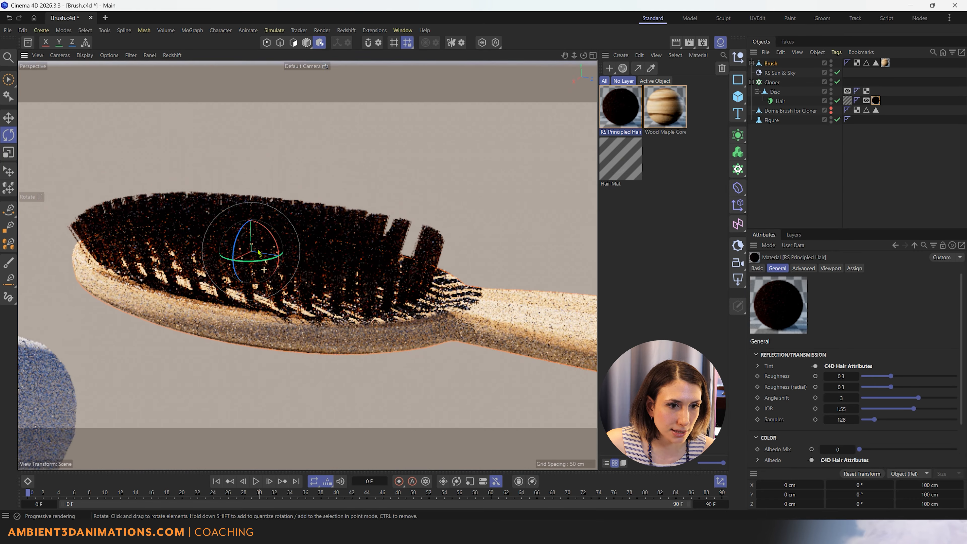
double_click(629, 116)
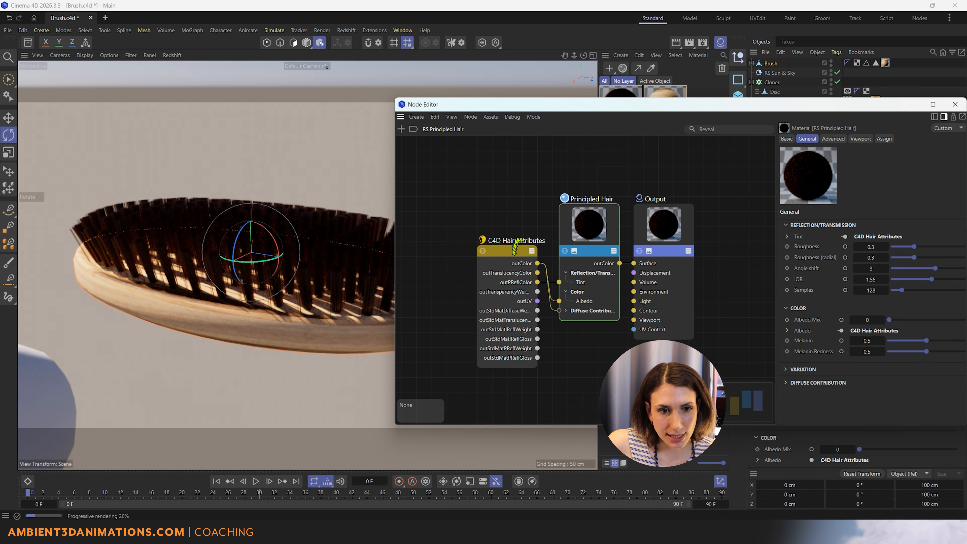
left_click_drag(515, 252, 490, 204)
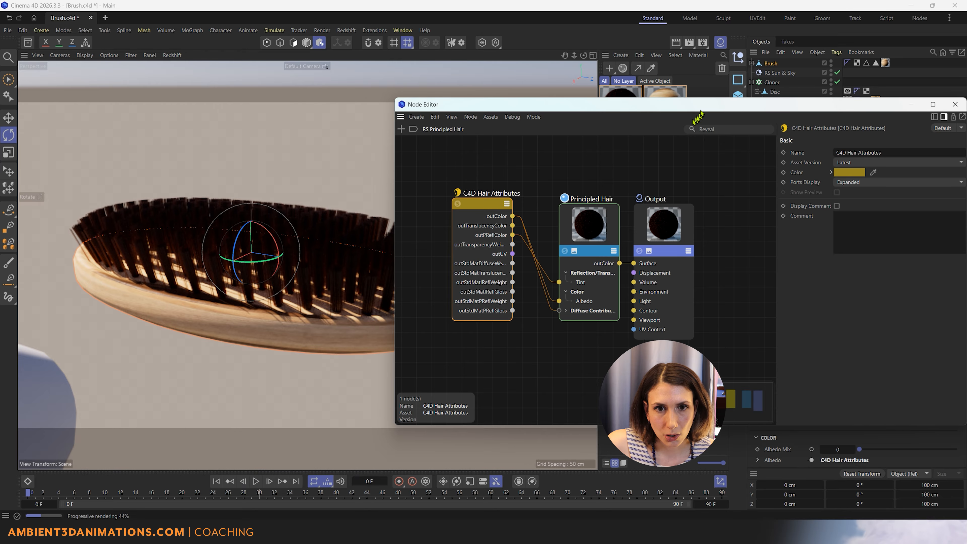
left_click_drag(697, 109, 681, 215)
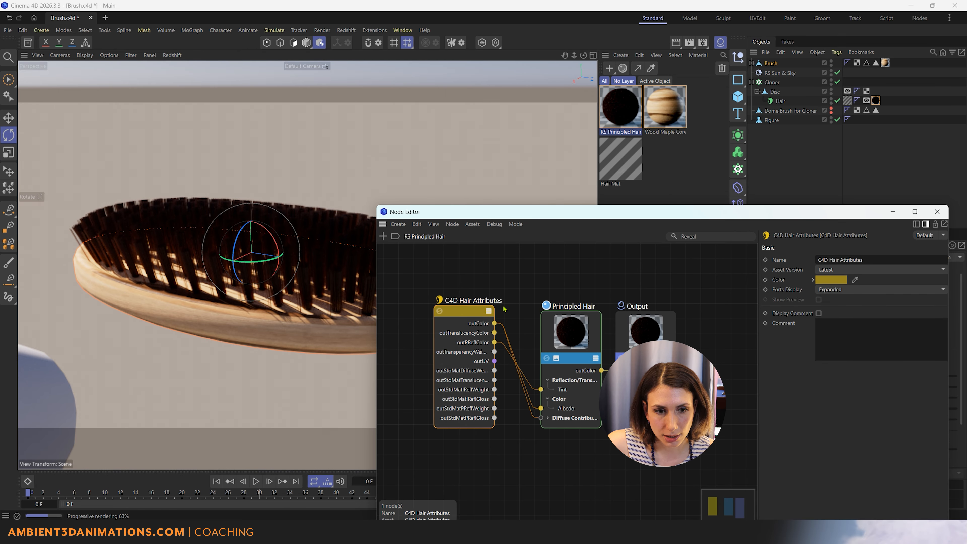
left_click_drag(583, 308, 576, 301)
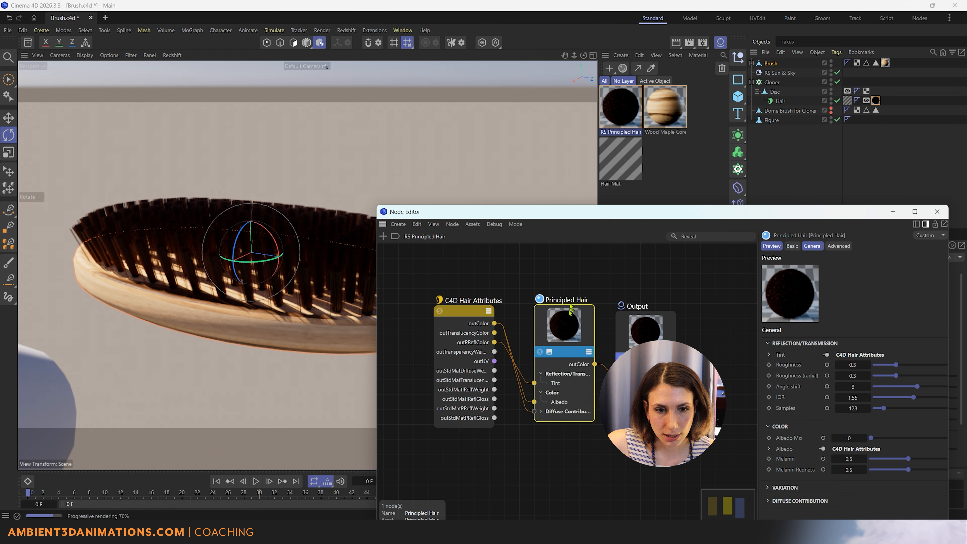
- Examine the Clump and Color settings of the Hair Mat material on the Hair object
left_click(846, 101)
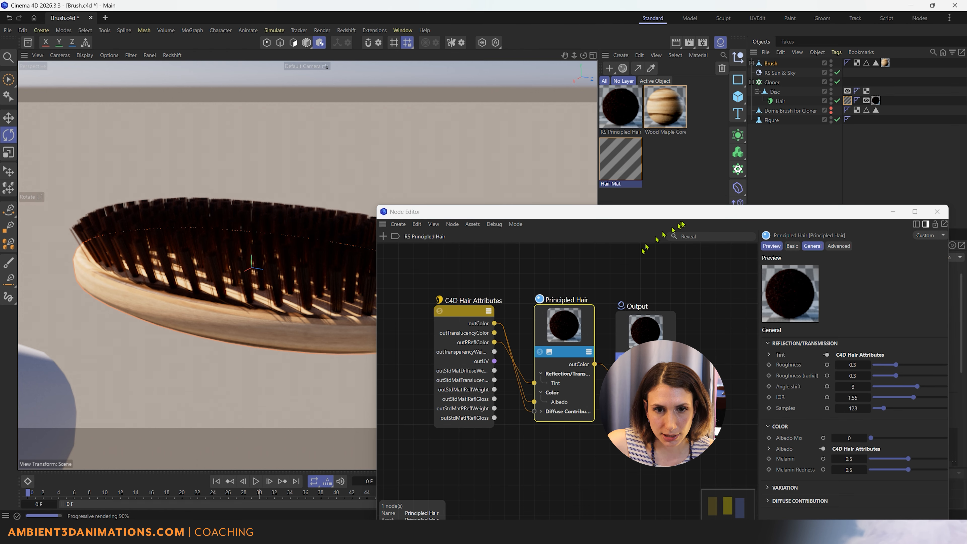
left_click_drag(685, 212, 384, 181)
scroll(843, 326, "down", 3)
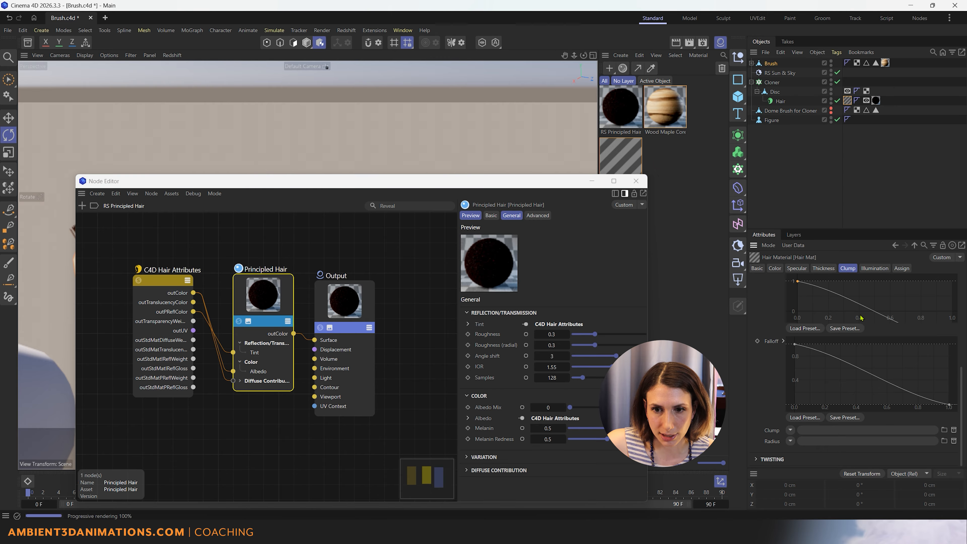
scroll(843, 326, "up", 3)
left_click(780, 268)
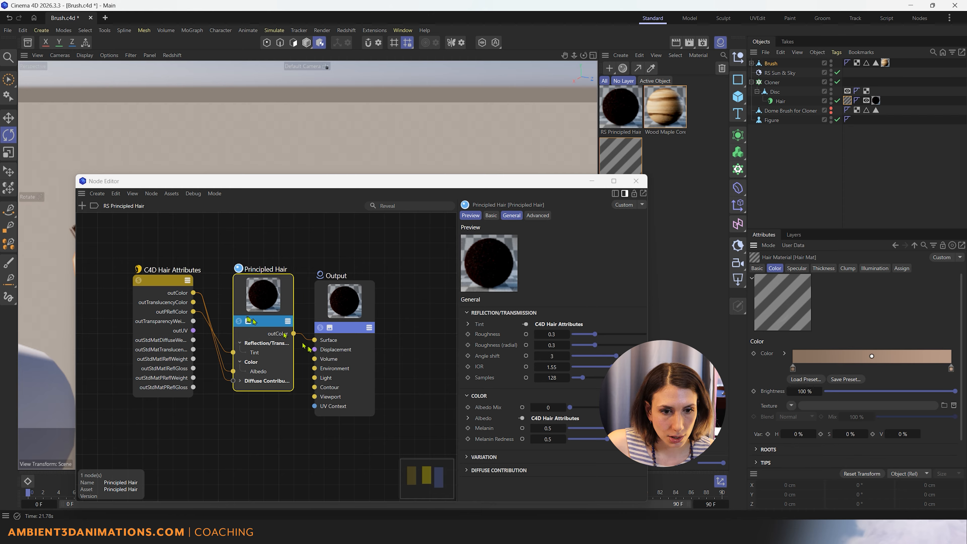
scroll(820, 416, "down", 1)
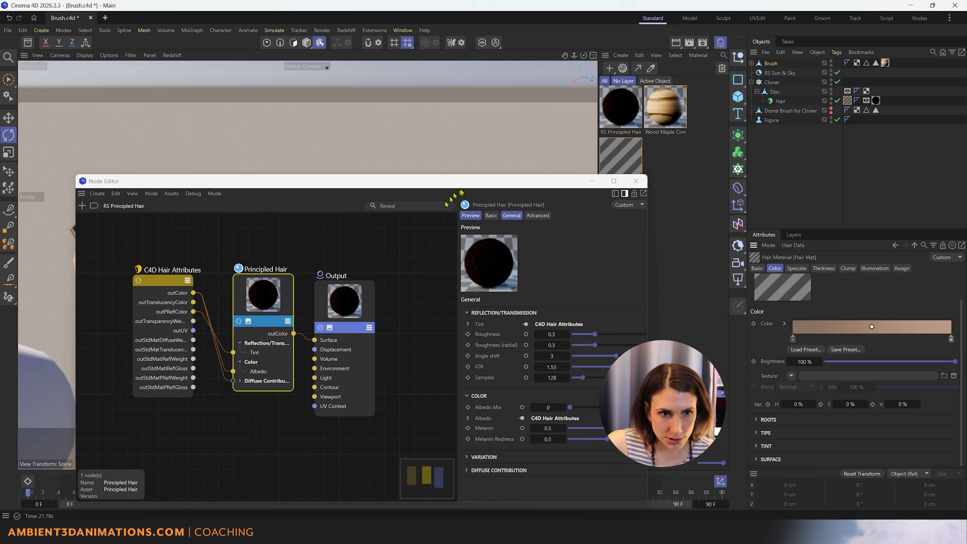
- Set the Principled Hair node's Melanin to 0.452 and Melanin Redness to 0.057
left_click_drag(462, 182, 751, 63)
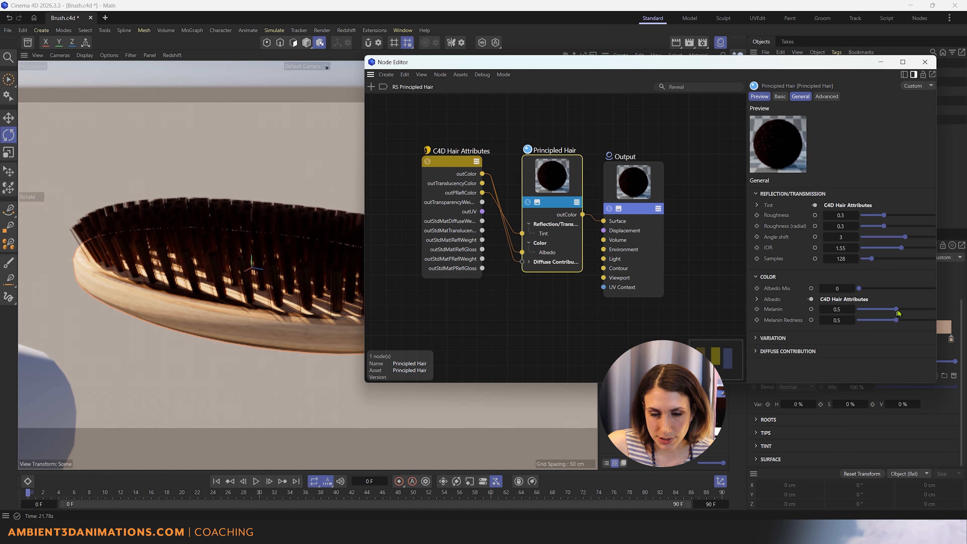
left_click_drag(896, 312, 867, 314)
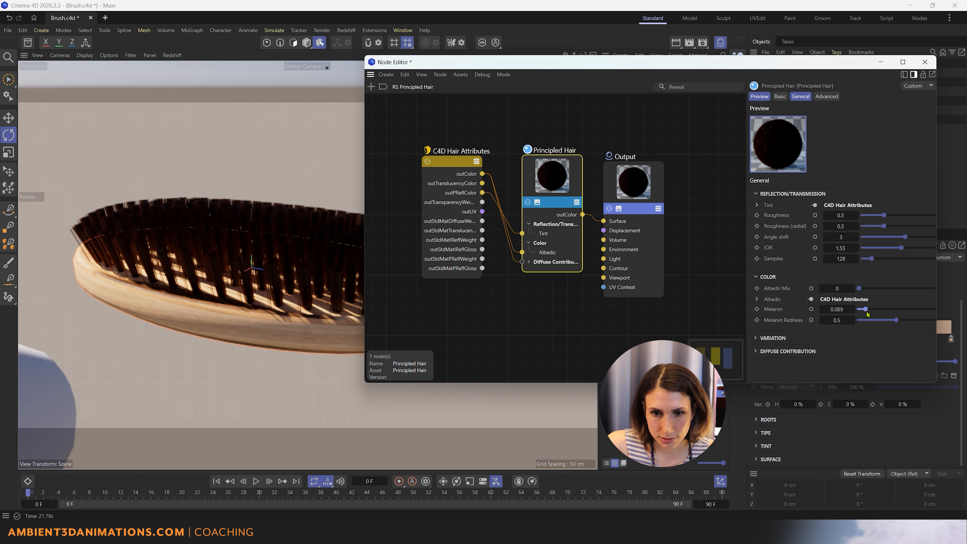
left_click_drag(896, 320, 870, 324)
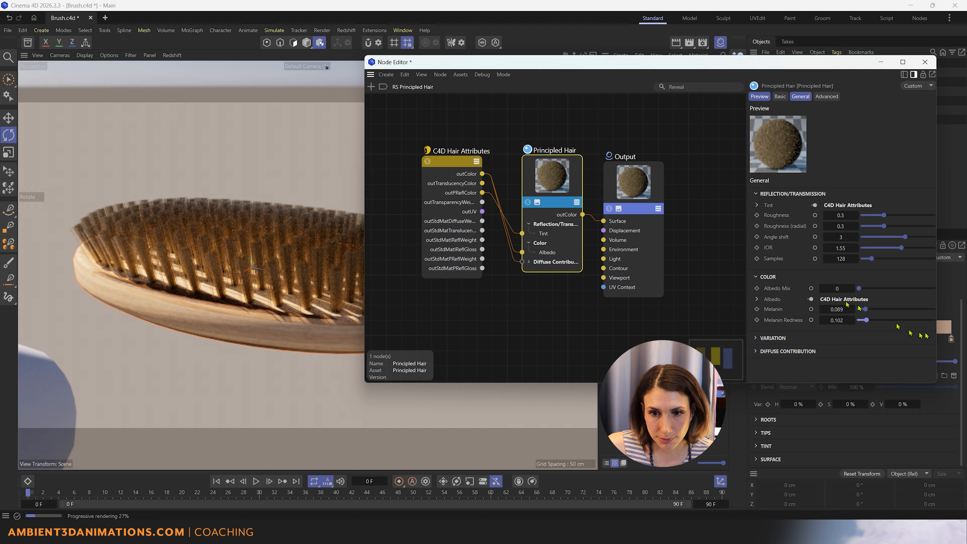
mouse_move(871, 311)
left_mouse_down()
mouse_move(907, 317)
mouse_move(879, 318)
left_mouse_up()
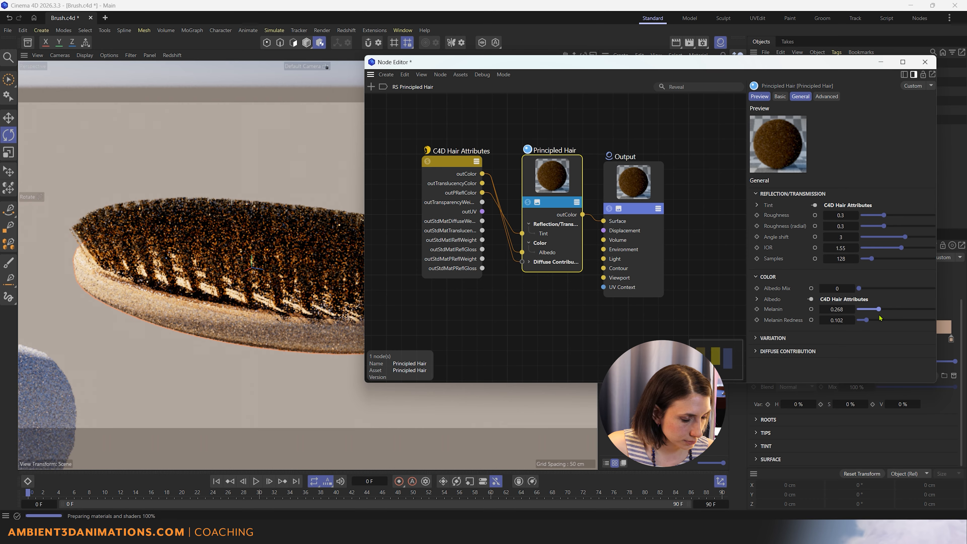
left_click_drag(879, 317, 889, 317)
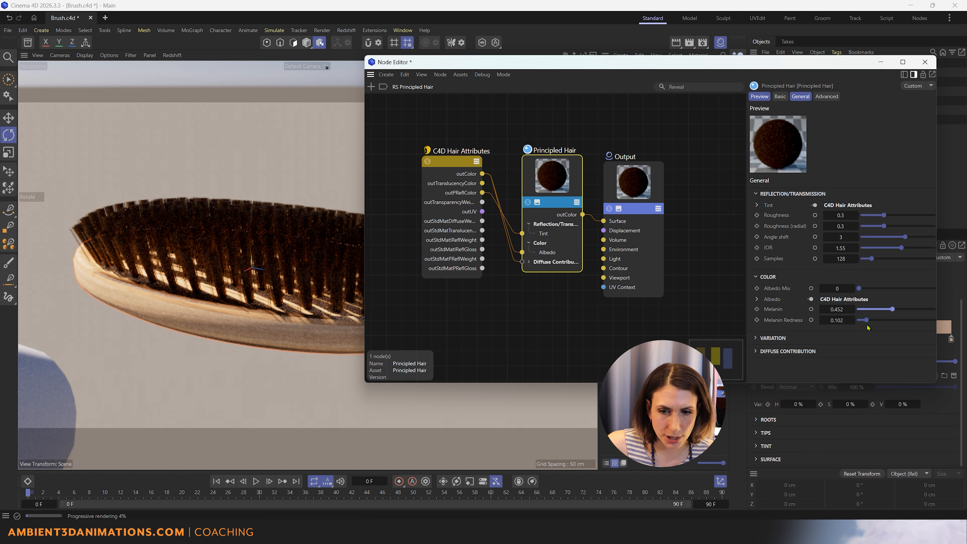
mouse_move(872, 324)
left_mouse_down()
mouse_move(884, 324)
mouse_move(864, 324)
left_mouse_up()
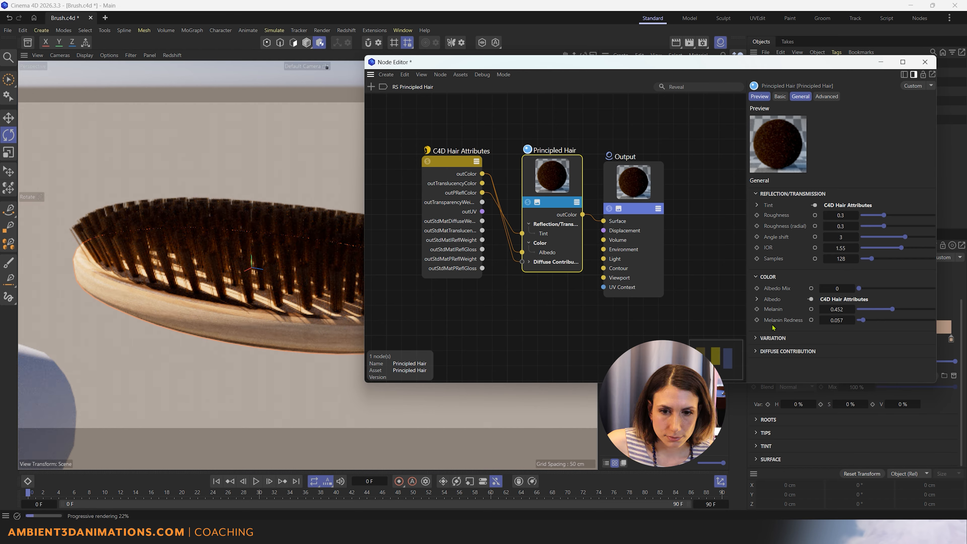
- Review the Principled Hair node's Variation and Diffuse Contribution settings, and close the Node Editor
left_click(769, 339)
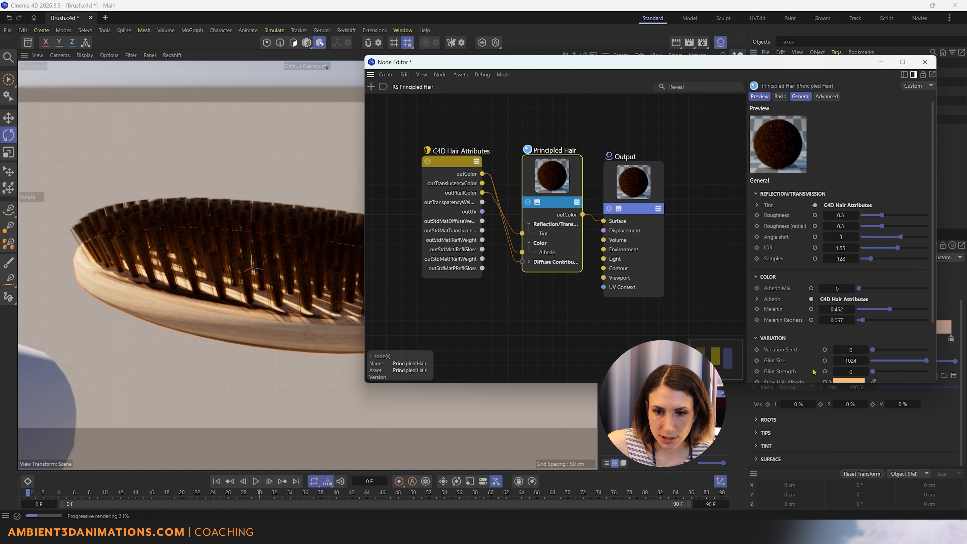
scroll(814, 371, "down", 4)
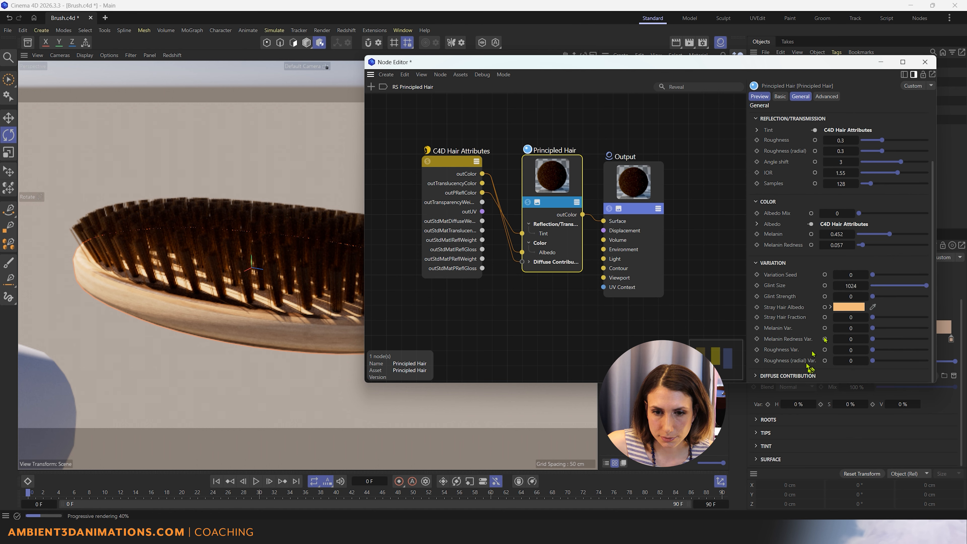
left_click(791, 375)
scroll(791, 376, "down", 1)
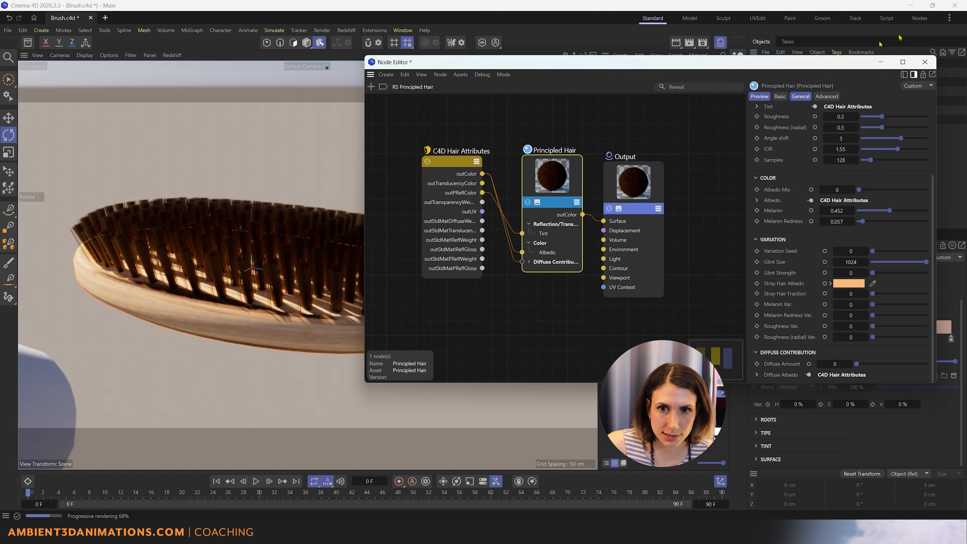
scroll(796, 181, "up", 3)
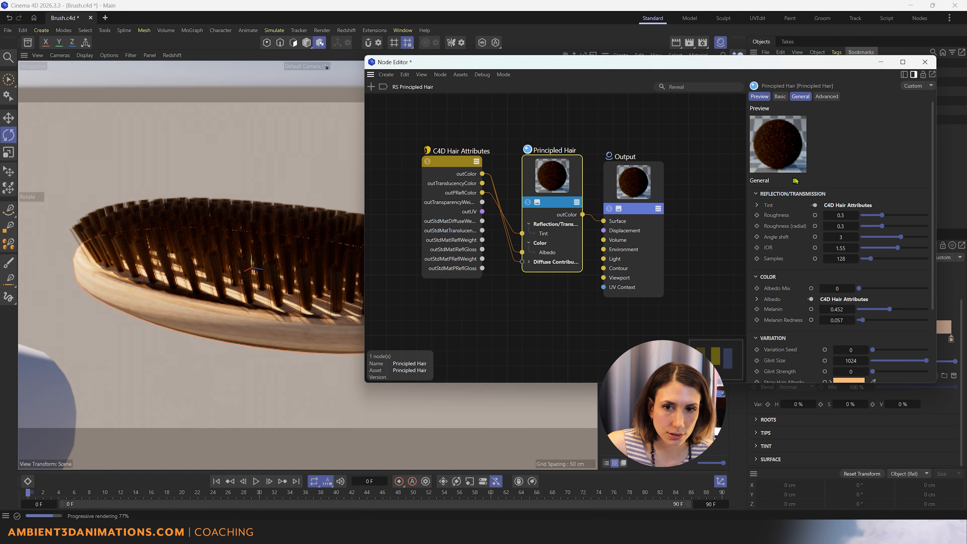
left_click(926, 63)
scroll(404, 313, "down", 2)
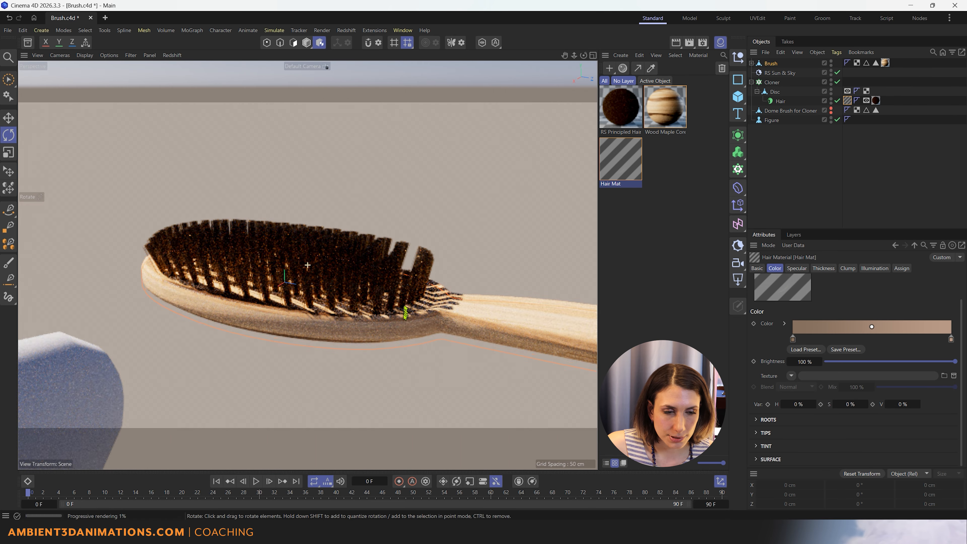
- Stop the Redshift viewport render and isolate the Brush object in the viewport
middle_click_drag(404, 312, 391, 364, "alt")
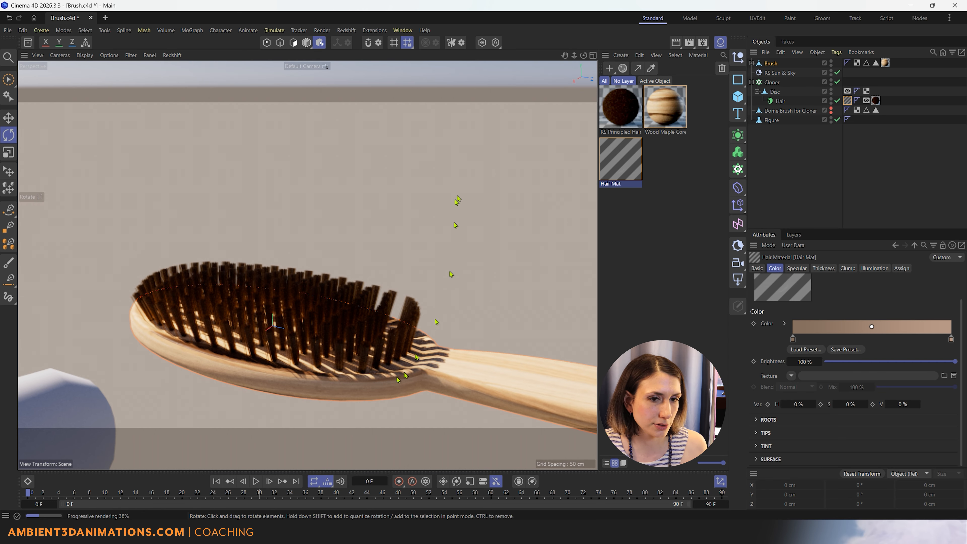
left_click(770, 64)
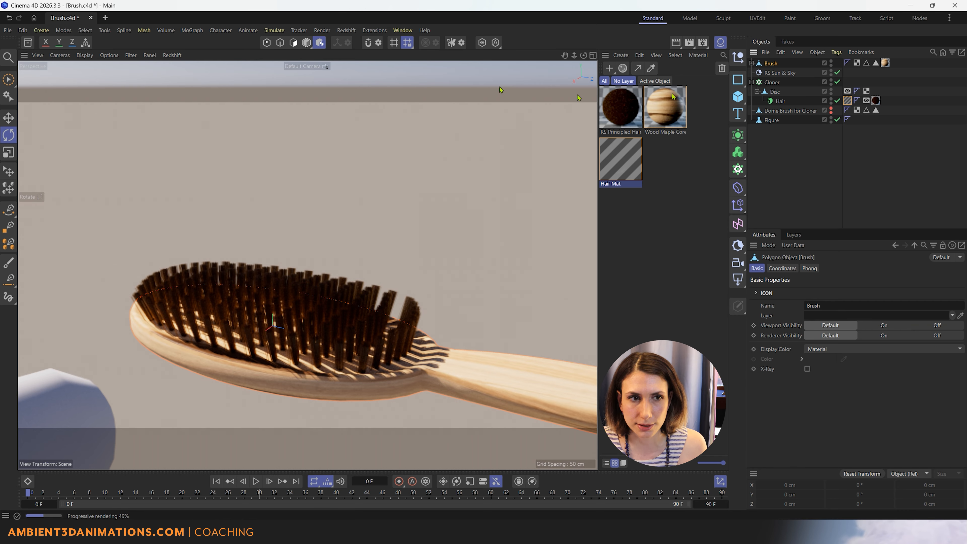
left_click(172, 55)
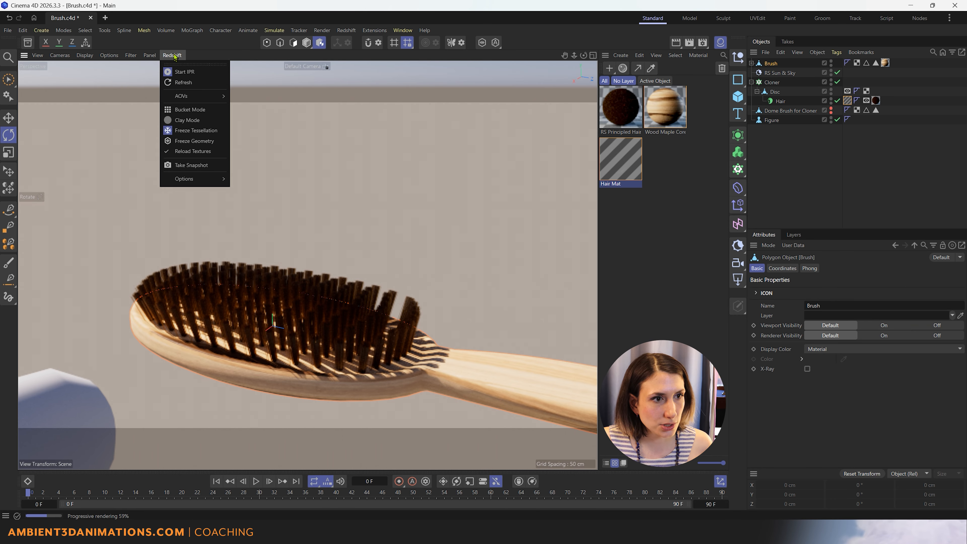
left_click(186, 72)
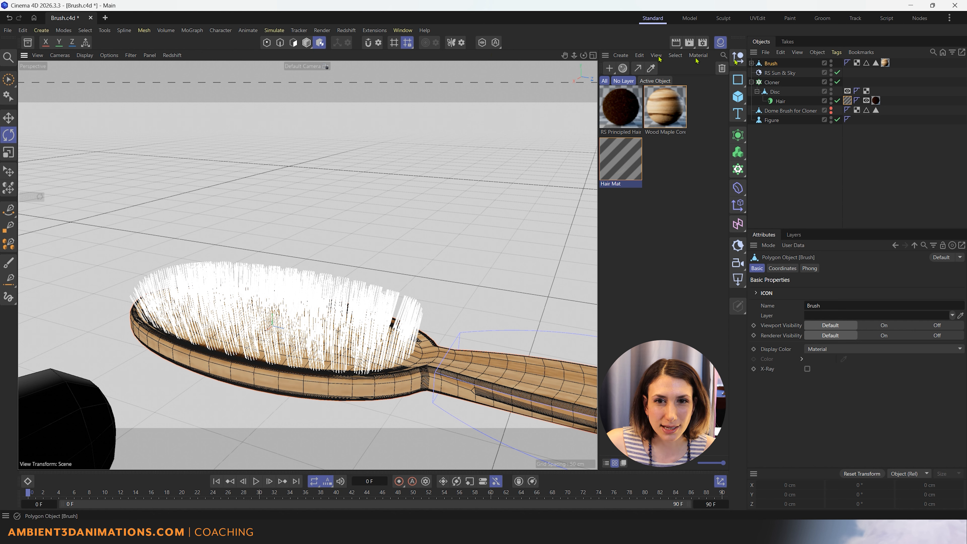
left_click(486, 44)
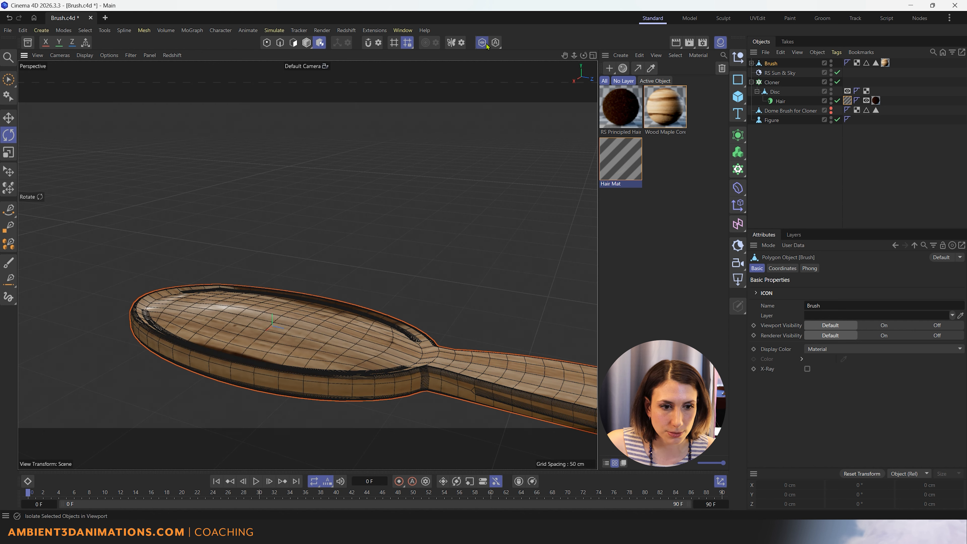
- Switch to polygon mode and restore the Brush's stored polygon selection covering the oval dome of its head
left_click(294, 43)
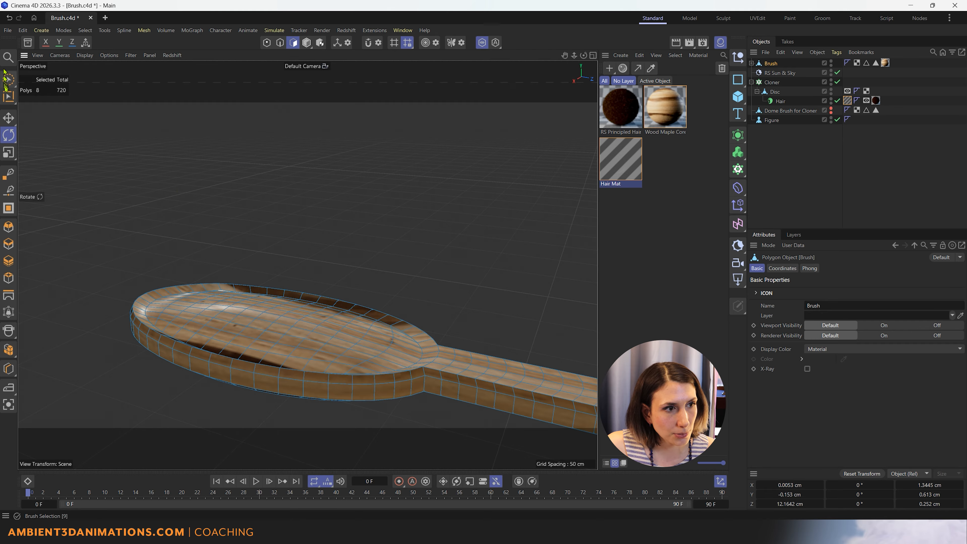
left_click_drag(279, 336, 270, 388, "alt")
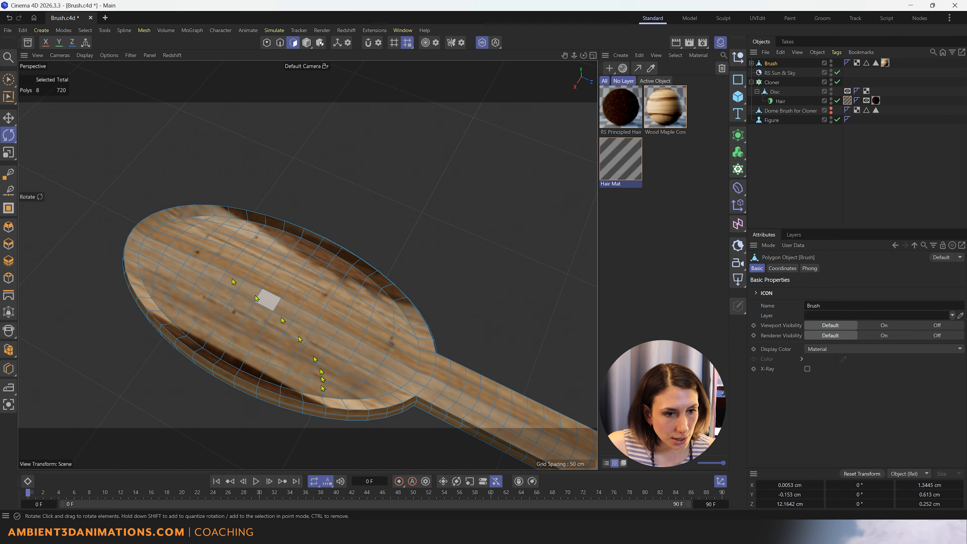
double_click(875, 64)
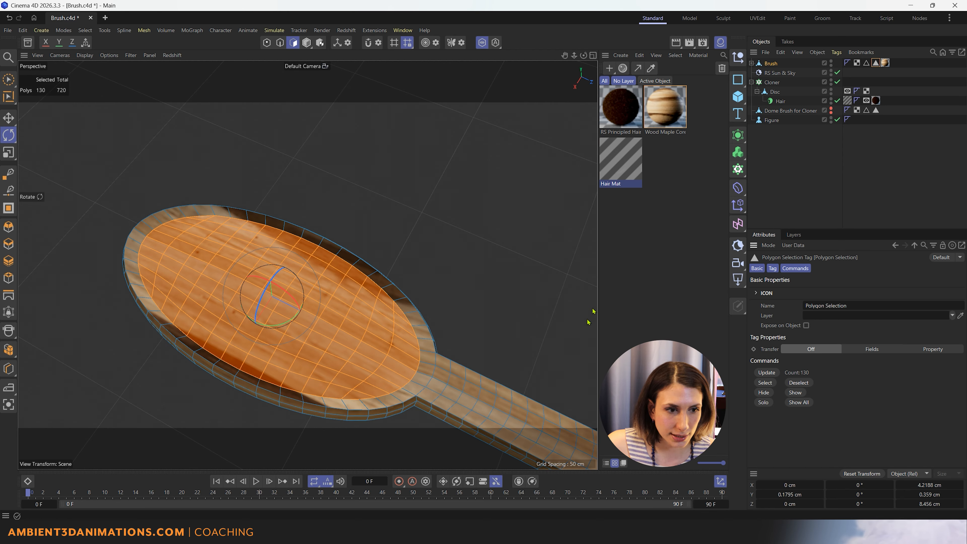
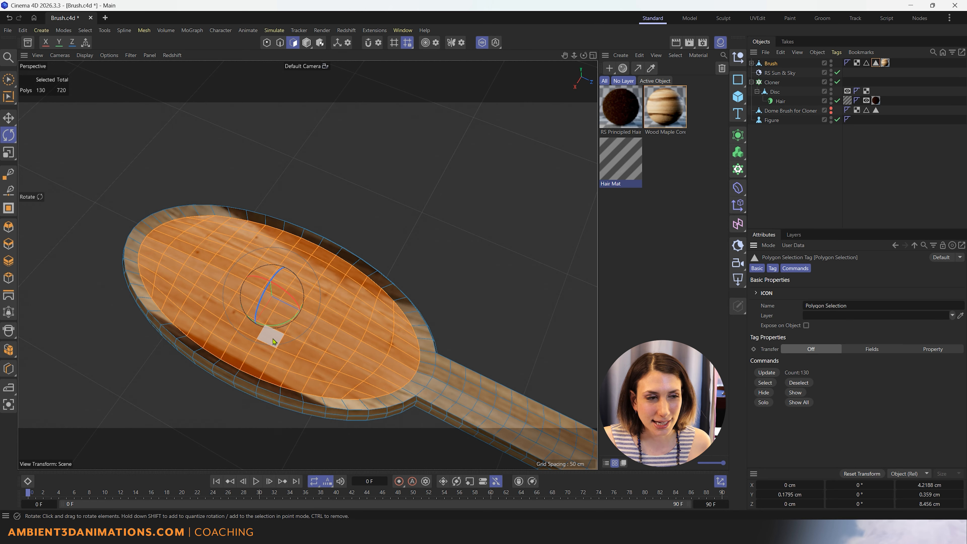
- Search the Asset Browser's materials for "rubber"
left_click(27, 42)
left_click_drag(99, 95, 20, 105)
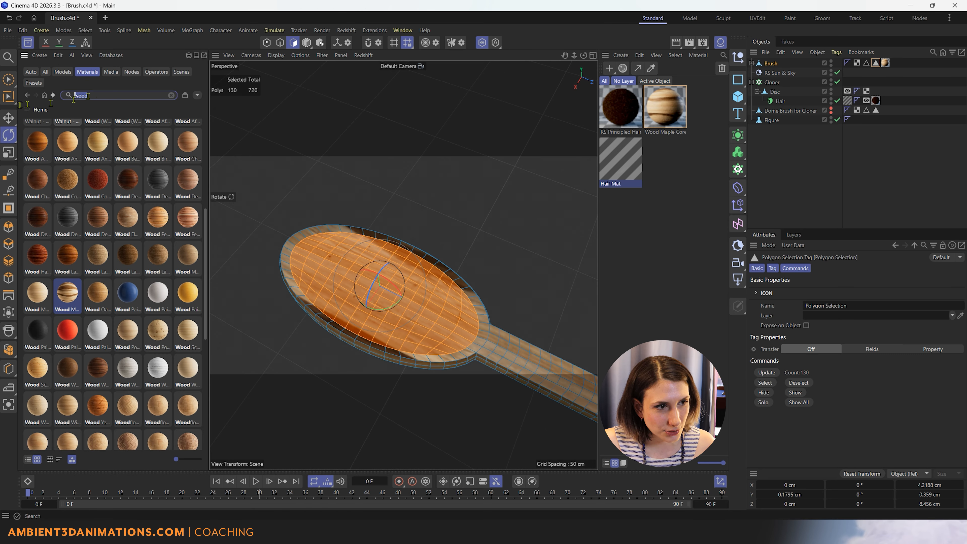
key("BackSpace")
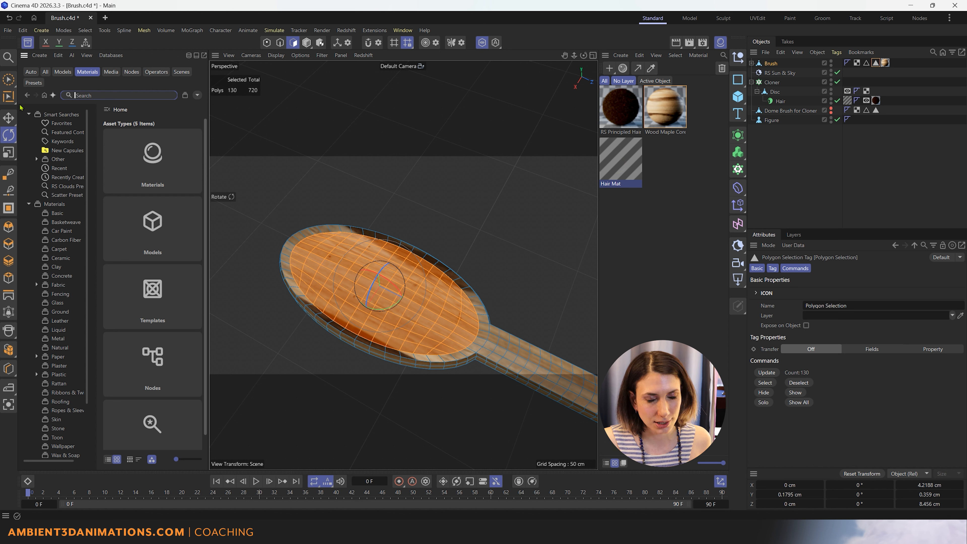
type("rubber")
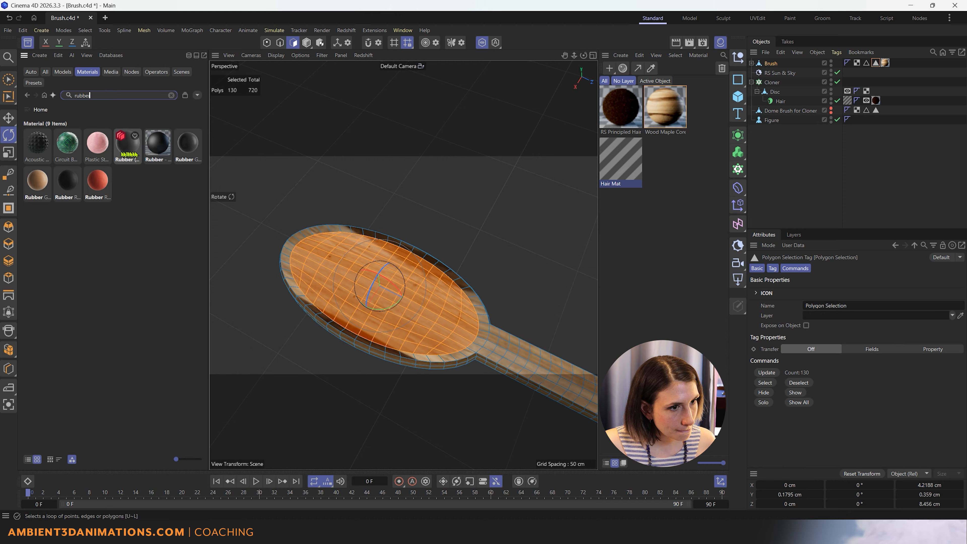
double_click(153, 153)
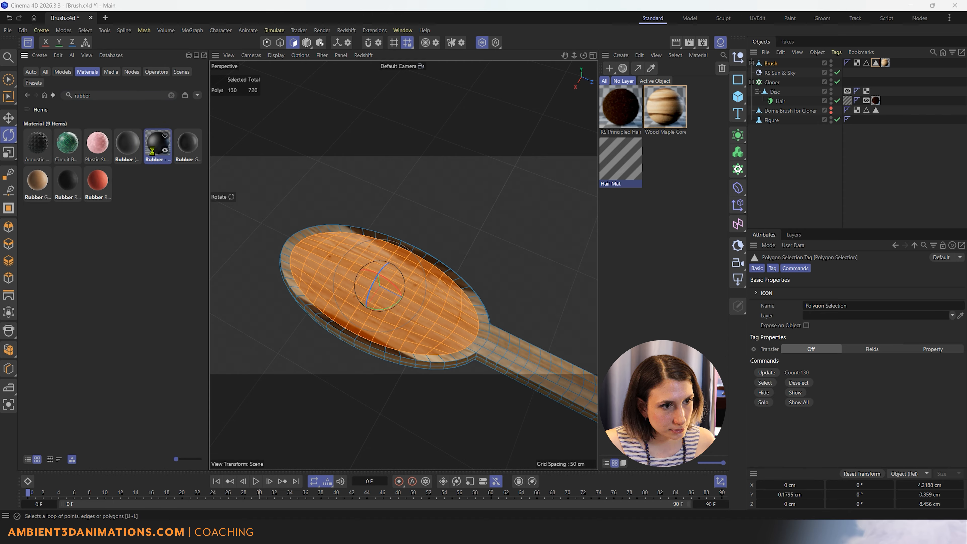
left_click_drag(167, 146, 304, 152)
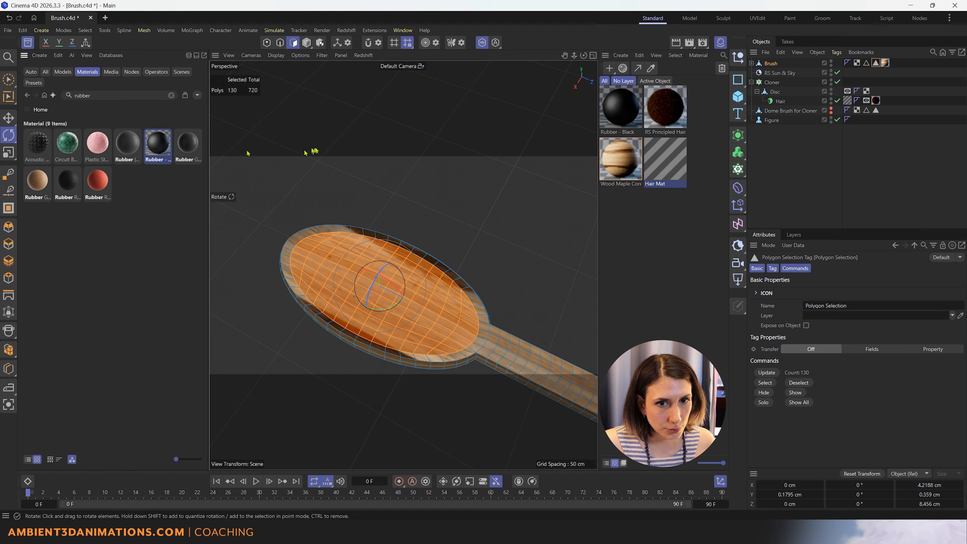
key("ctrl+z")
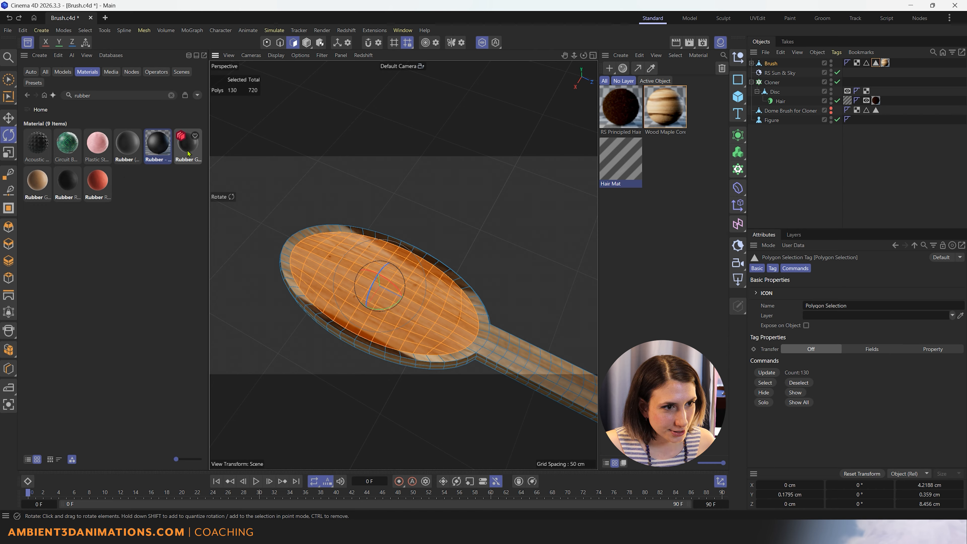
- Apply the Rubber Glossy 001 Black 50cm material to the selected dome polygons of the Brush with Cubic projection
mouse_move(188, 154)
left_mouse_down()
mouse_move(623, 128)
mouse_move(445, 327)
left_mouse_up()
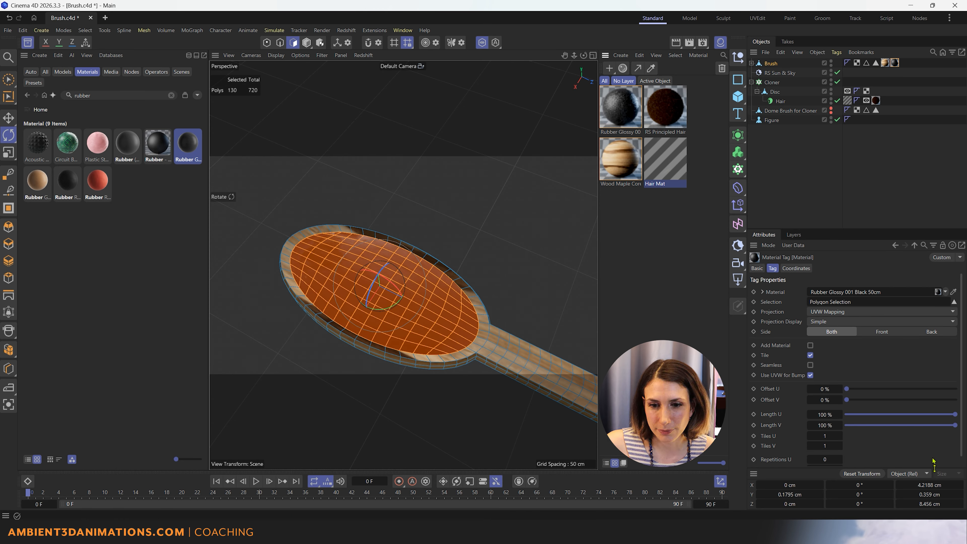
left_click(823, 313)
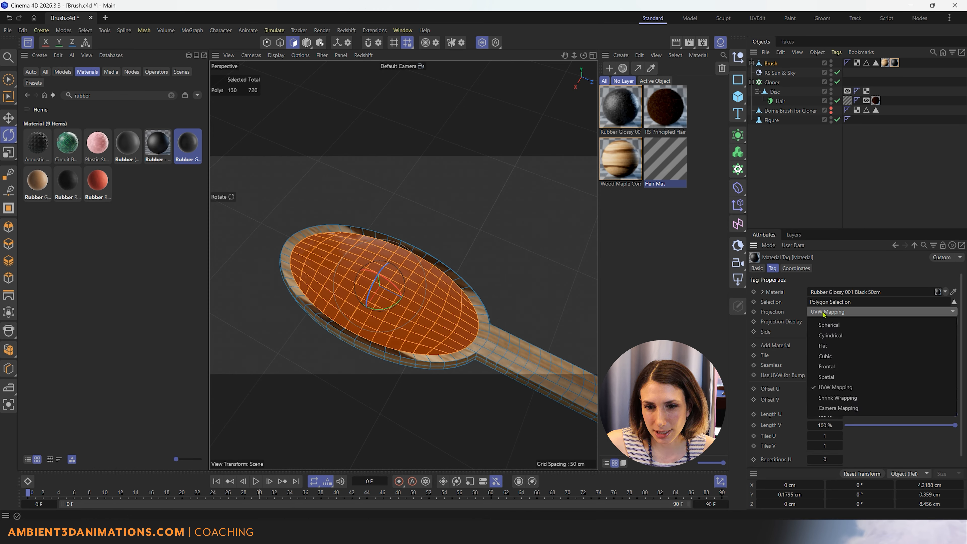
left_click(834, 360)
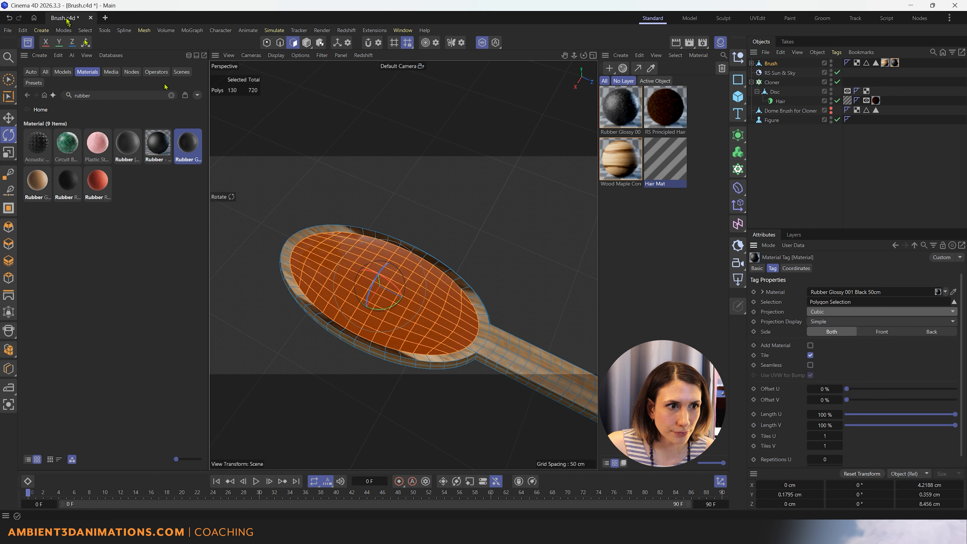
- Save the Brush.c4d project and close the Asset Browser
left_click(7, 30)
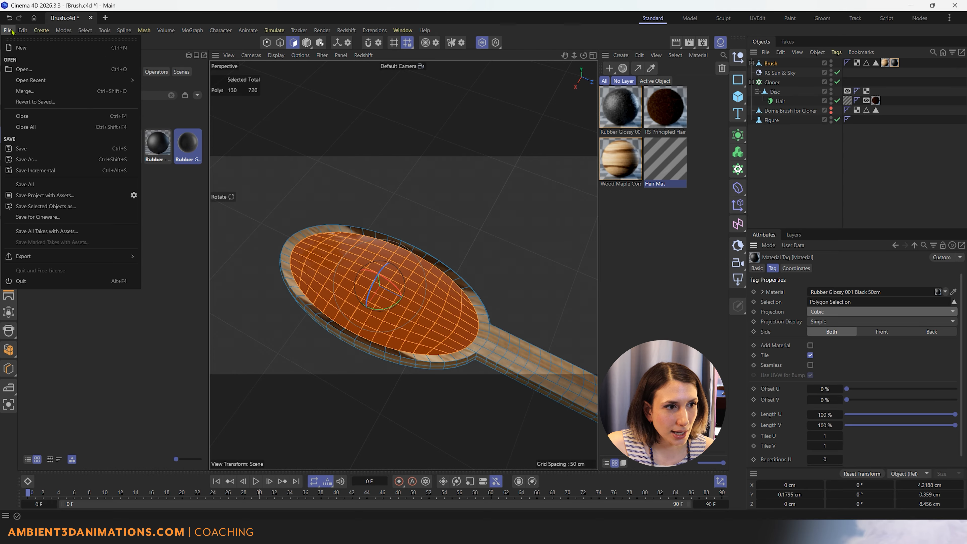
left_click(37, 148)
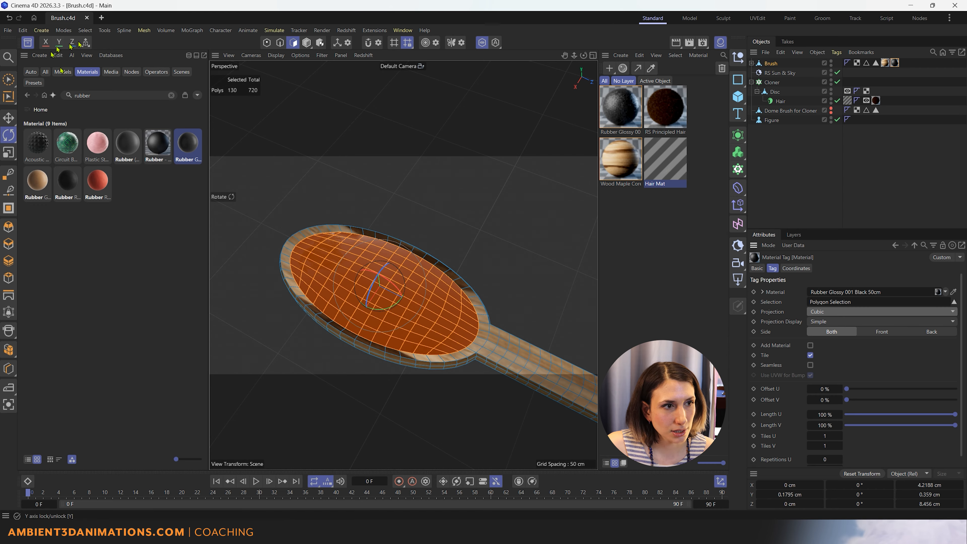
left_click(28, 42)
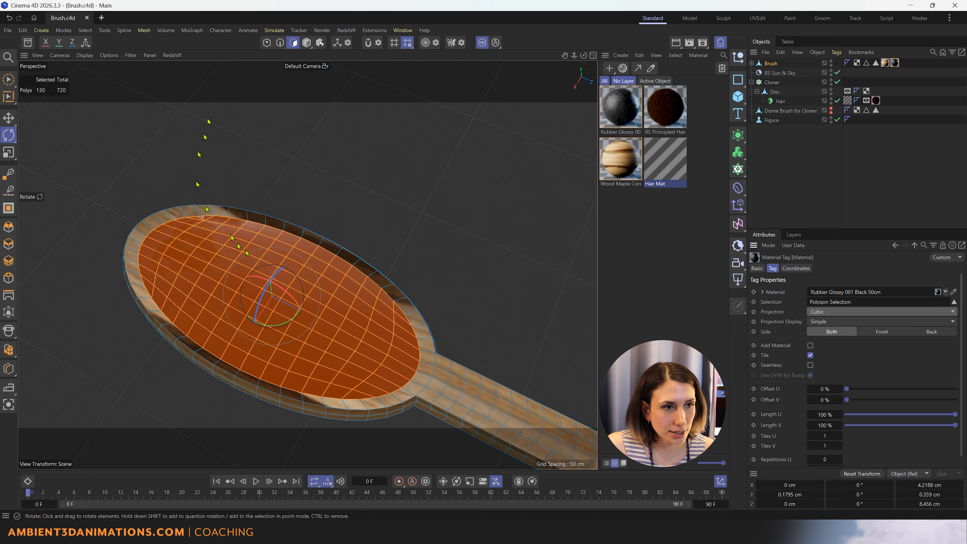
- Show all objects again and start the Redshift viewport render to inspect the whole brush from the side
left_click(172, 55)
left_click(185, 72)
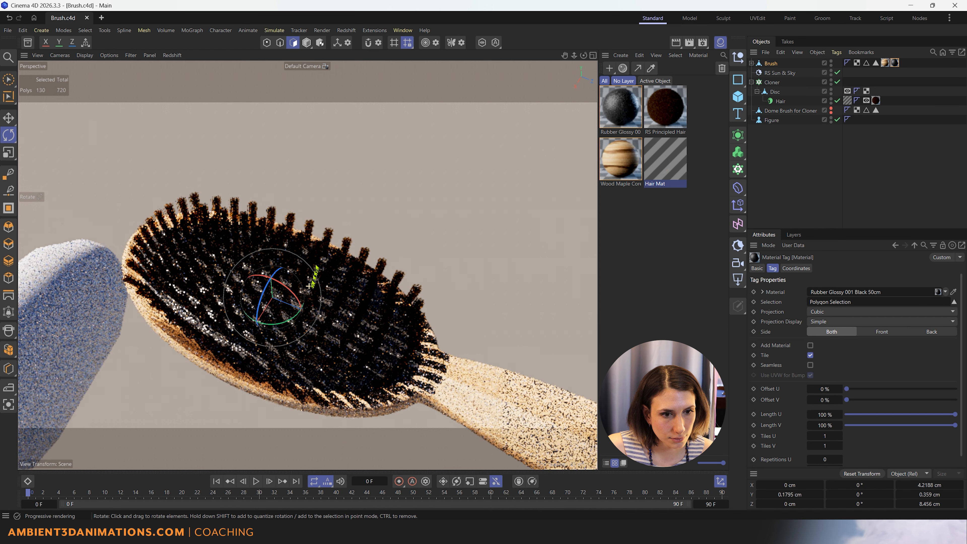
left_click_drag(309, 286, 315, 179, "alt")
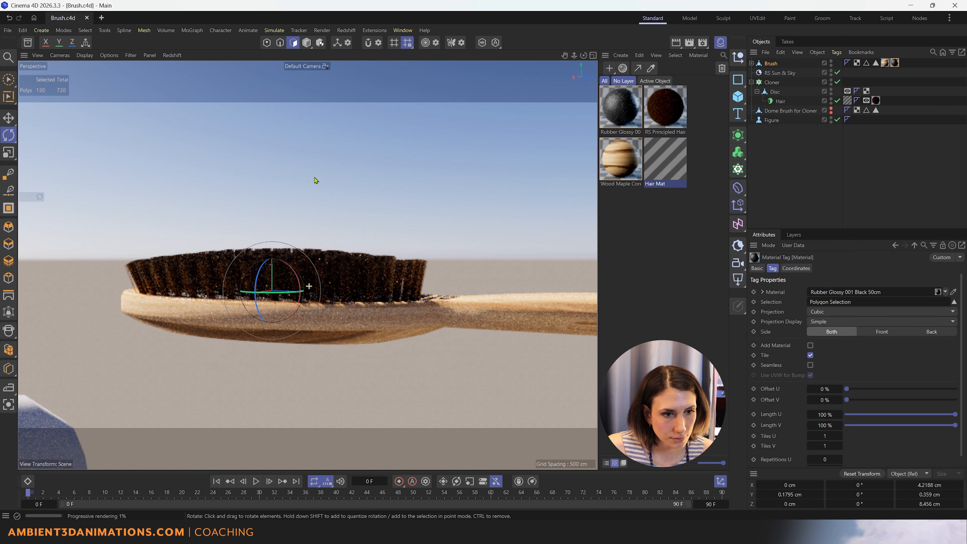
scroll(359, 261, "down", 4)
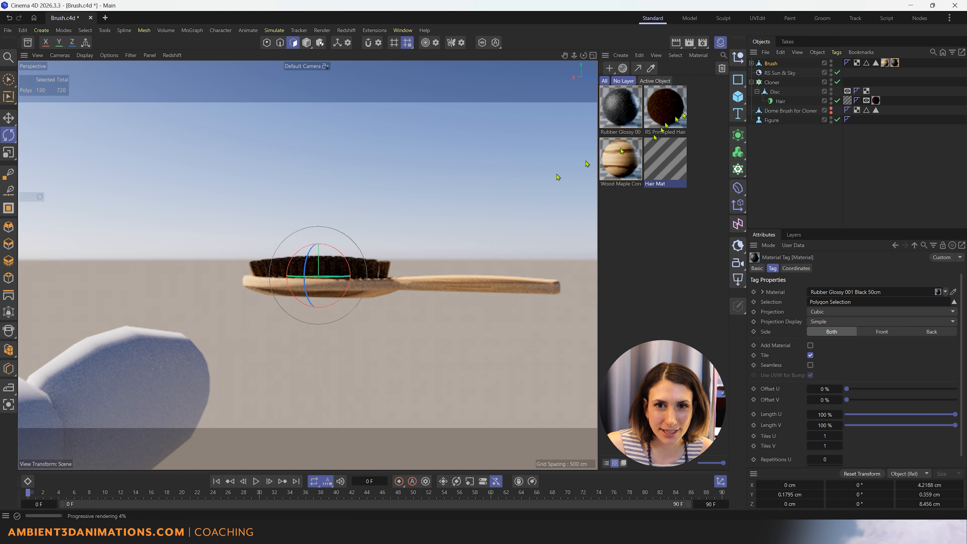
- Rename the Cloner as "Cloner Brush Bristle" and its child disc as "Disc-for cloned hair"
left_click(780, 65)
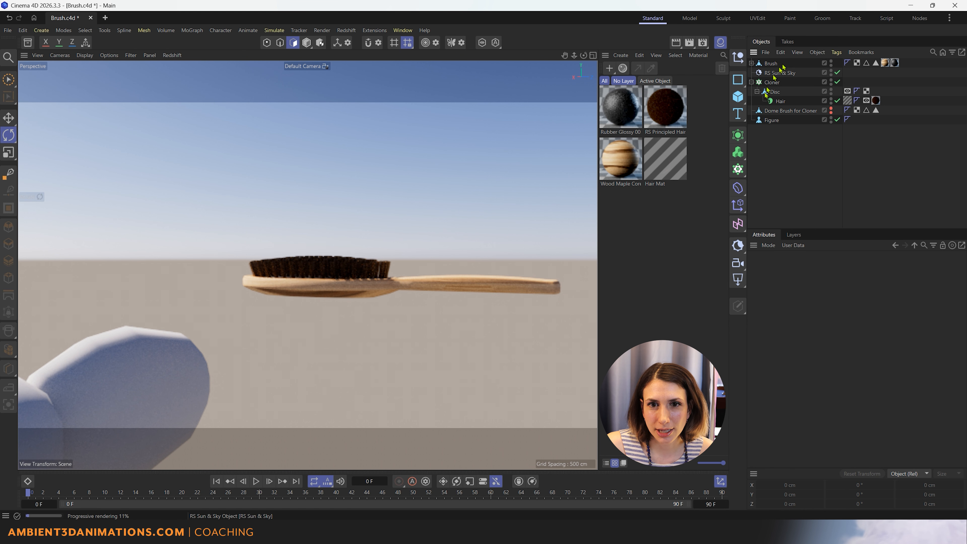
left_click(770, 111)
left_click(751, 82)
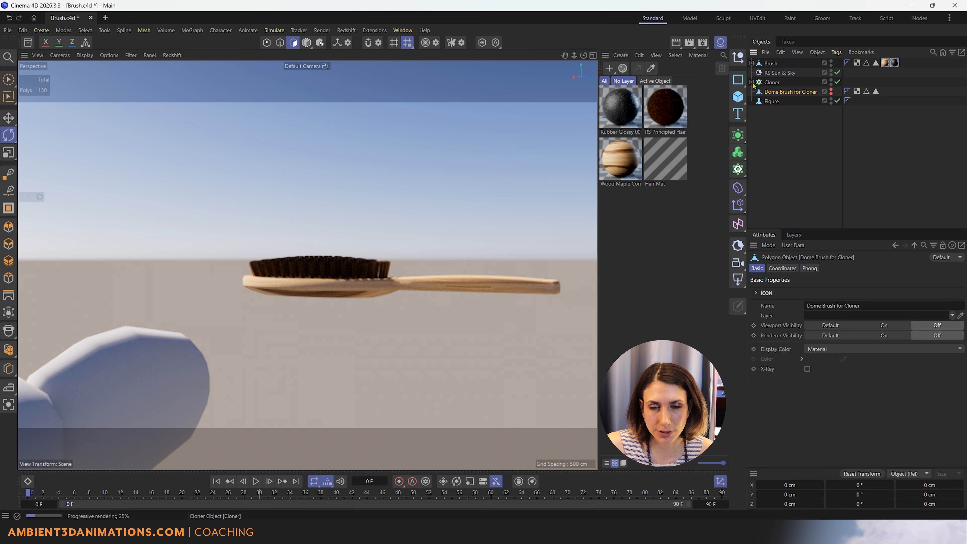
double_click(771, 83)
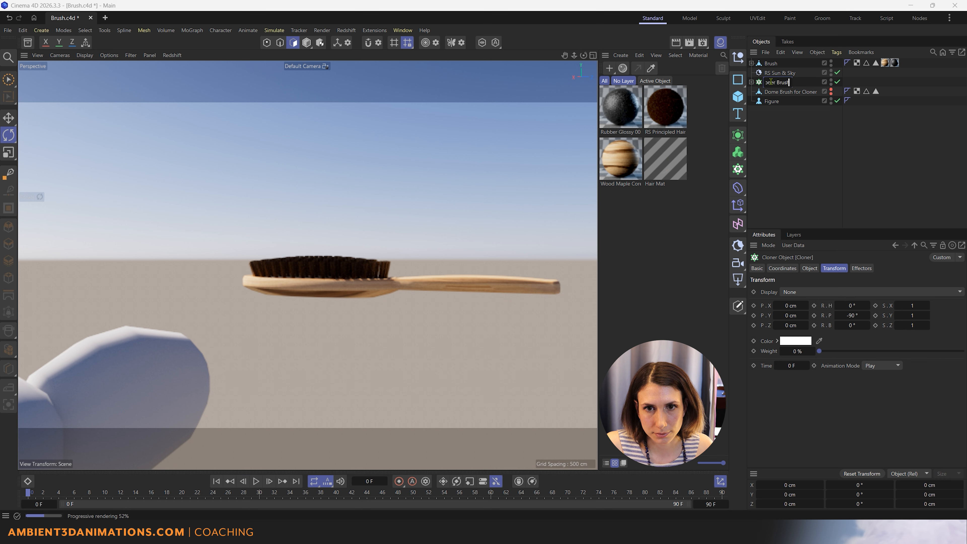
double_click(776, 92)
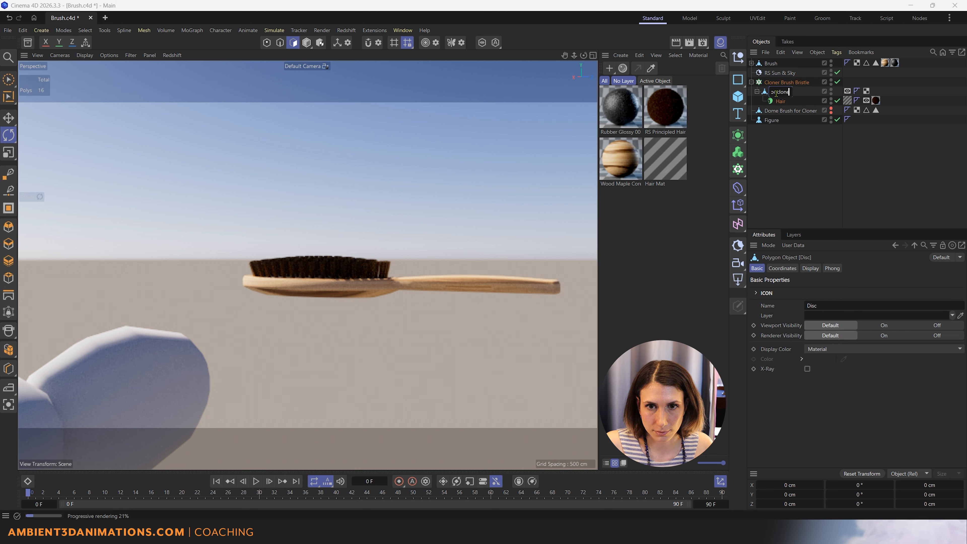
type("Disc-for cloned hair")
key("Return")
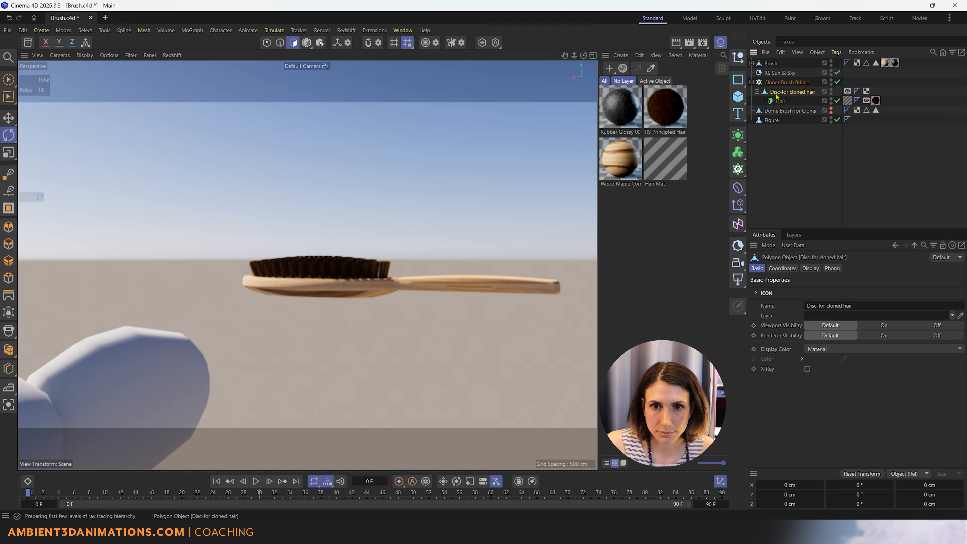
- Group the Brush, RS Sun & Sky and Cloner Brush Bristle objects under a null named "Brush Final"
left_click(787, 111)
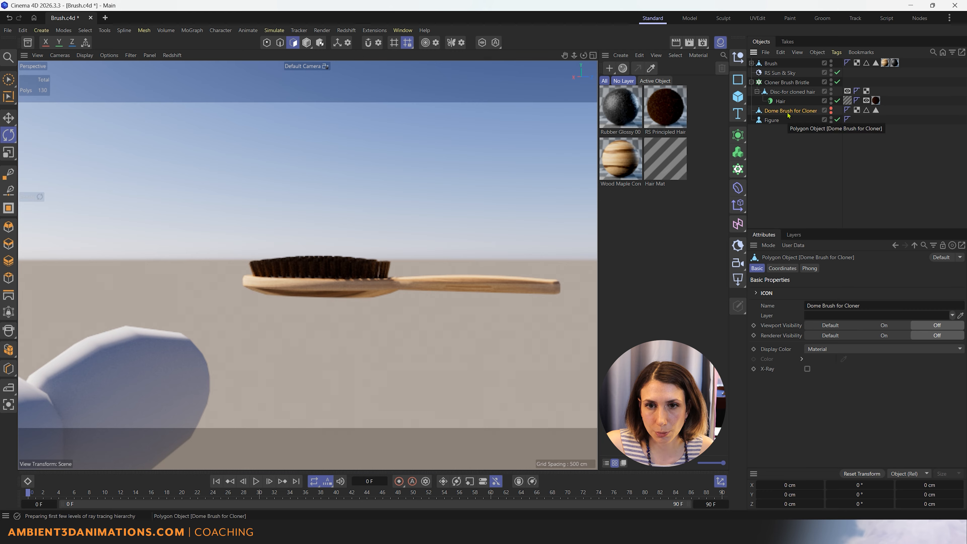
left_click(781, 101)
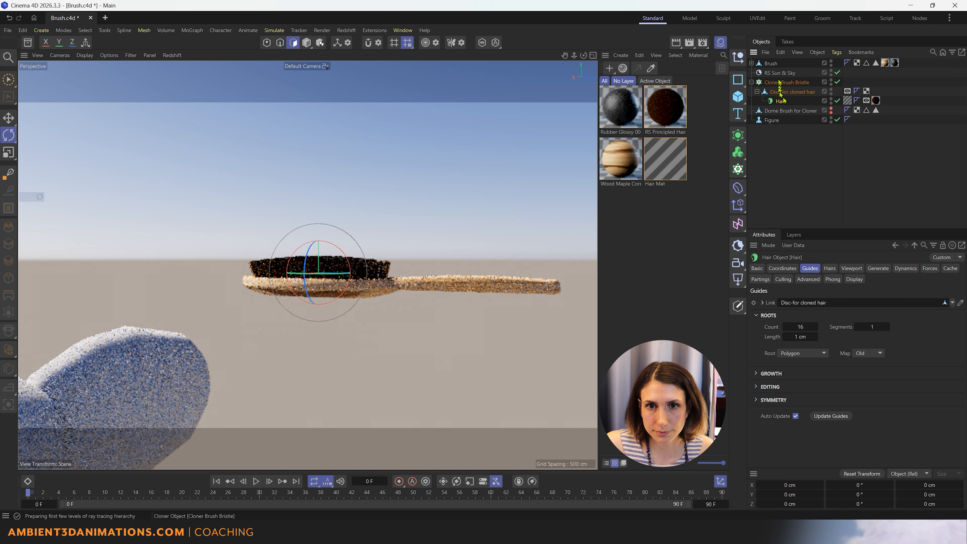
left_click(777, 65, "shift")
key("alt+g")
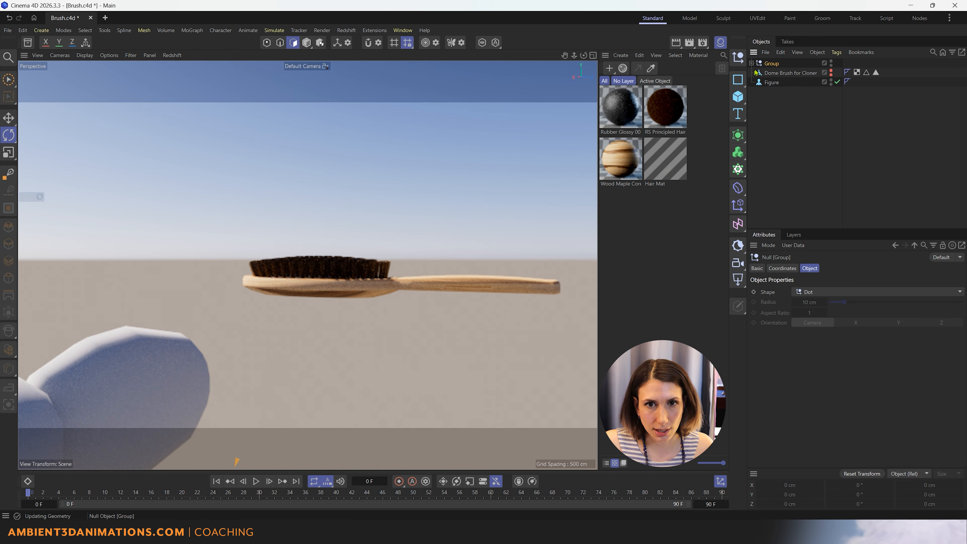
double_click(771, 63)
type("Brush Fina")
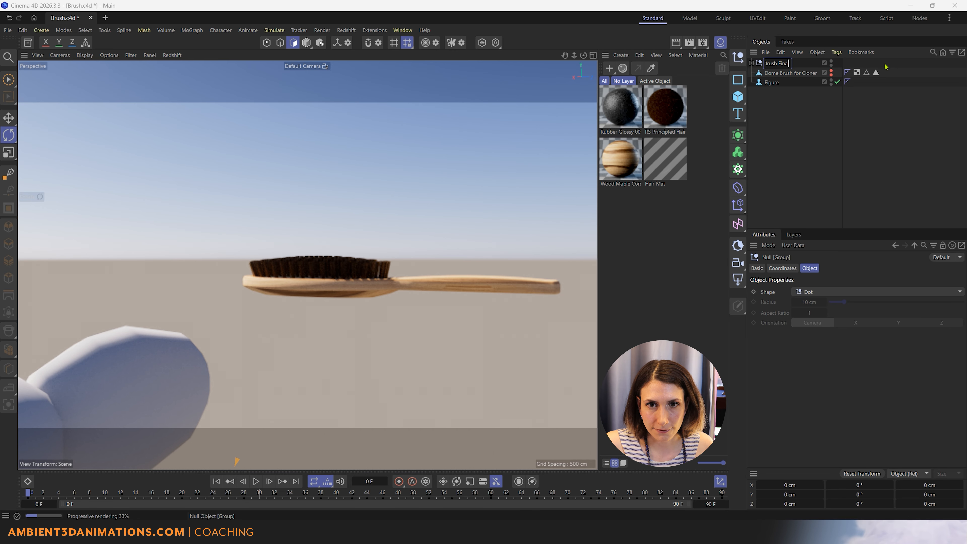
type("l")
left_click(816, 123)
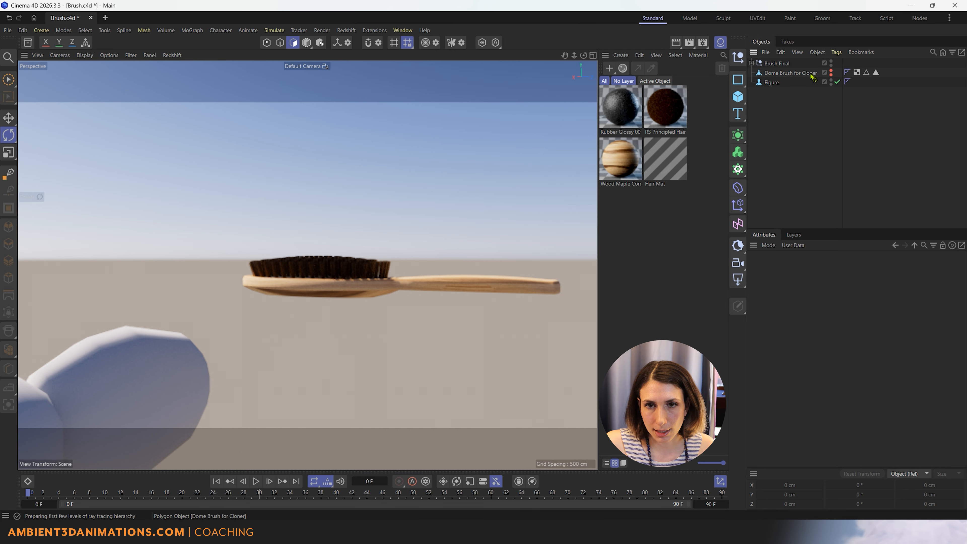
- Group the Dome Brush for Cloner object under a null named "Construction Geo"
left_click(810, 74)
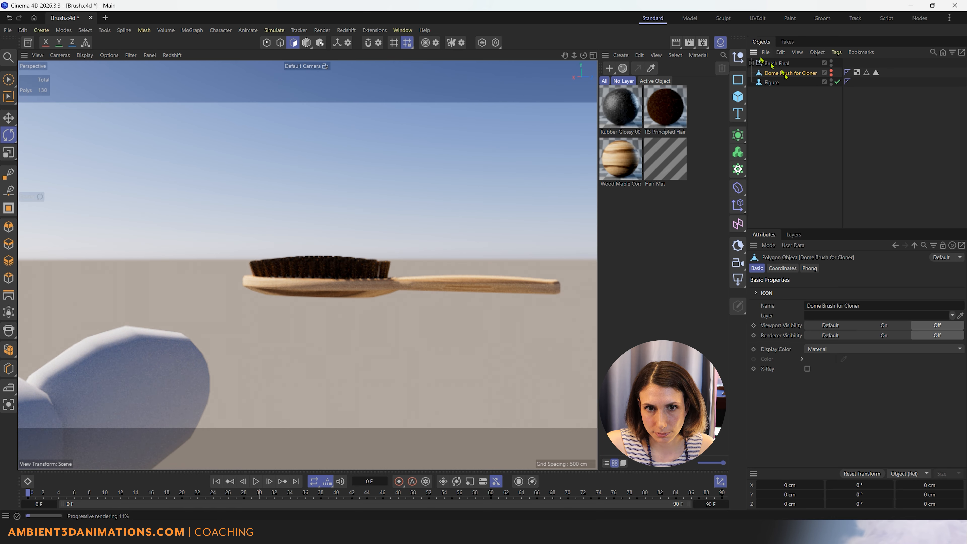
key("alt+g")
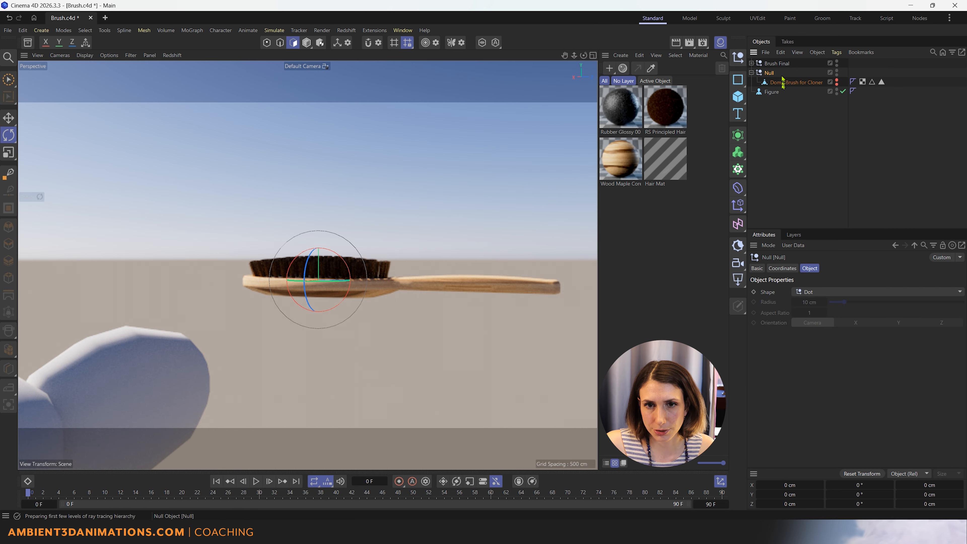
double_click(770, 72)
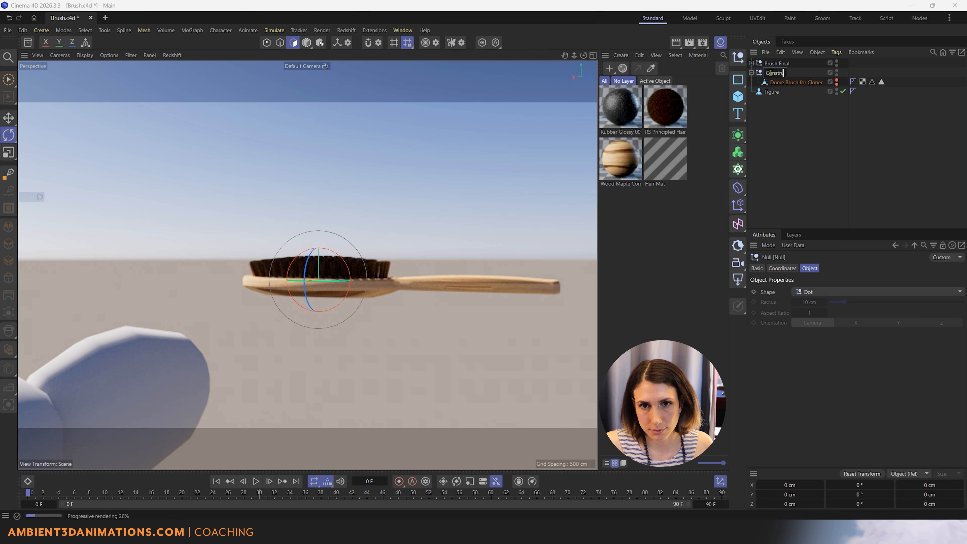
type("Construction")
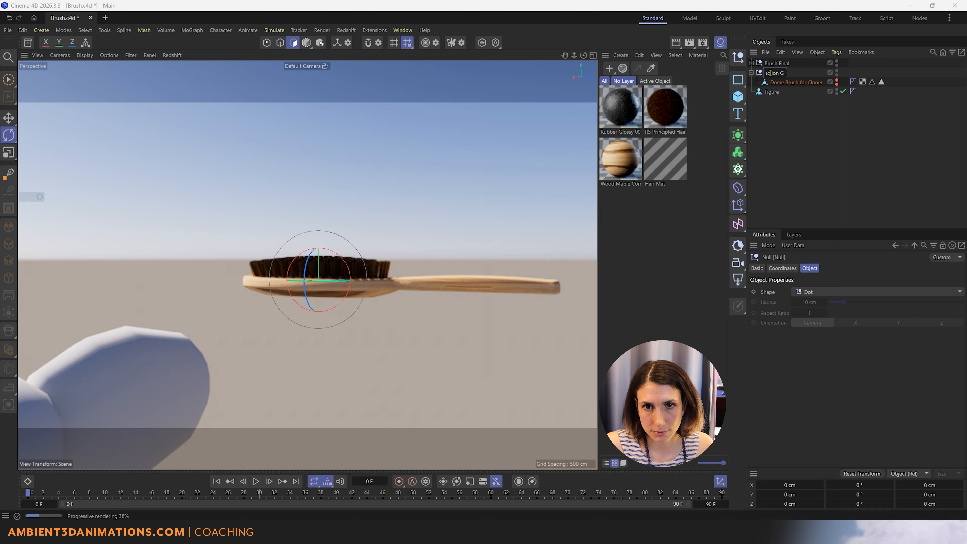
key("Return")
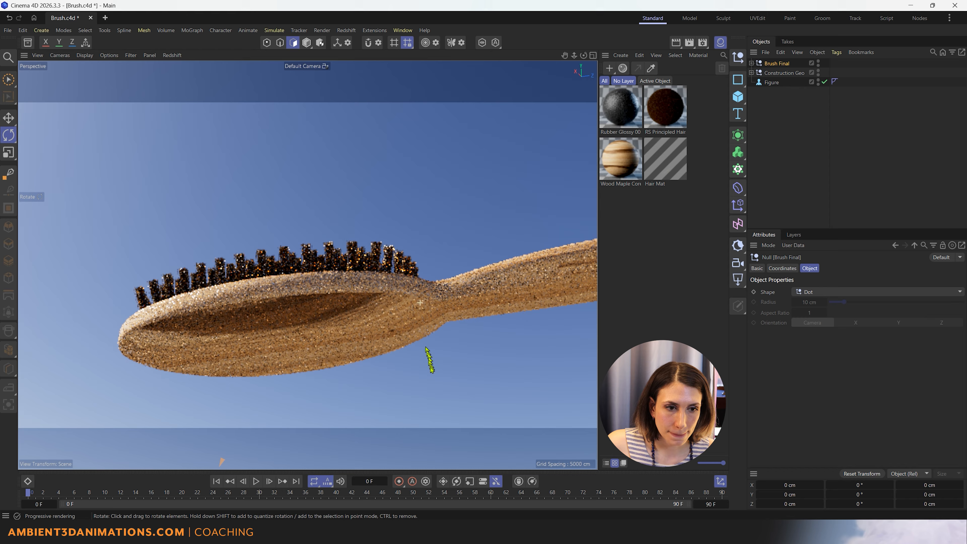
- Examine the Wood Maple Core material's node graph and its wood grain on the brush's underside
mouse_move(429, 354)
left_mouse_down("alt")
mouse_move(447, 453)
mouse_move(423, 371)
mouse_move(428, 395)
left_mouse_up("alt")
double_click(618, 172)
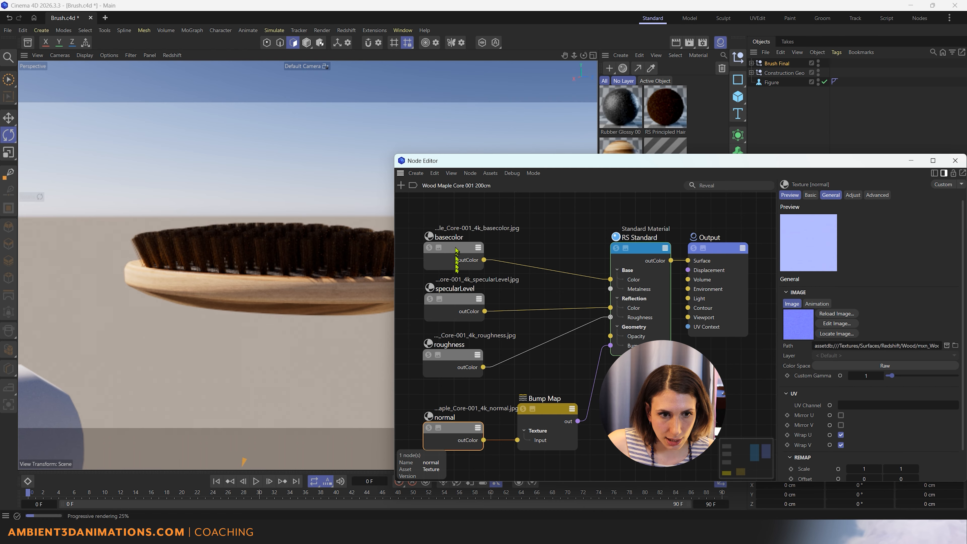
left_click_drag(247, 300, 210, 311, "alt")
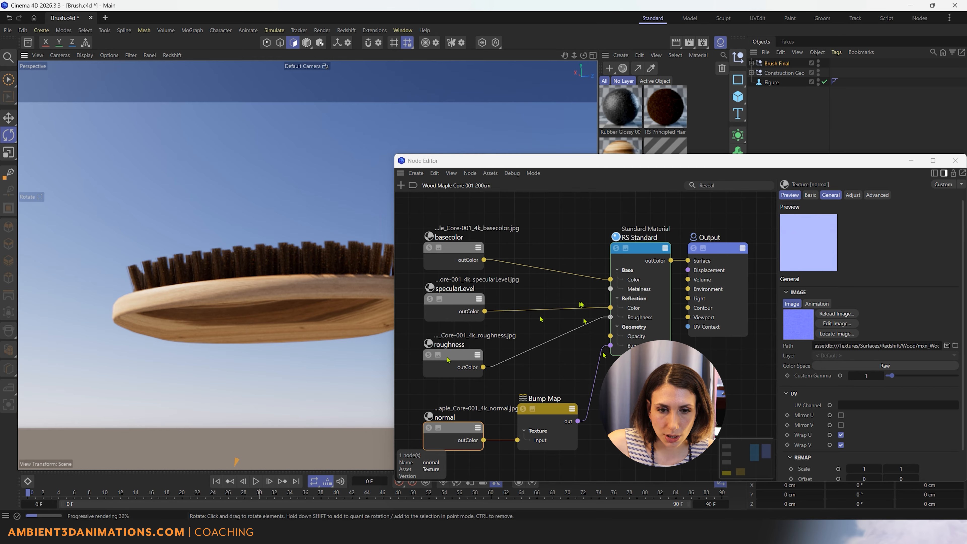
left_click(955, 160)
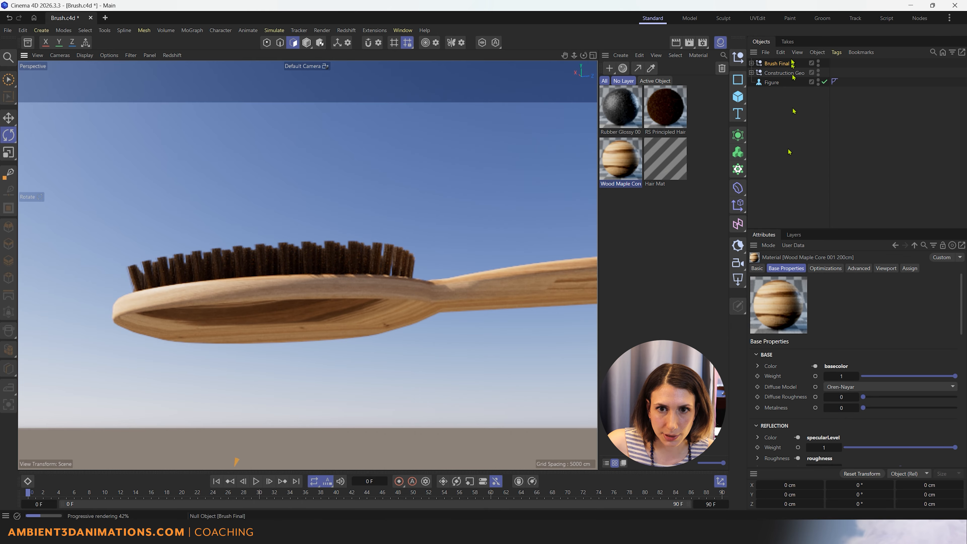
- Set the projection of the Brush object's Wood Maple Core material tag to Flat
left_click(751, 64)
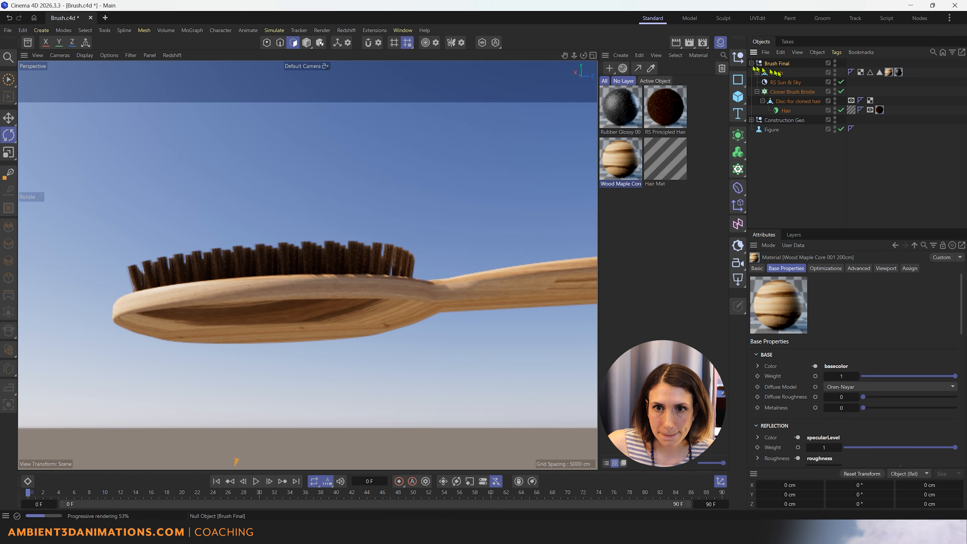
left_click(879, 73)
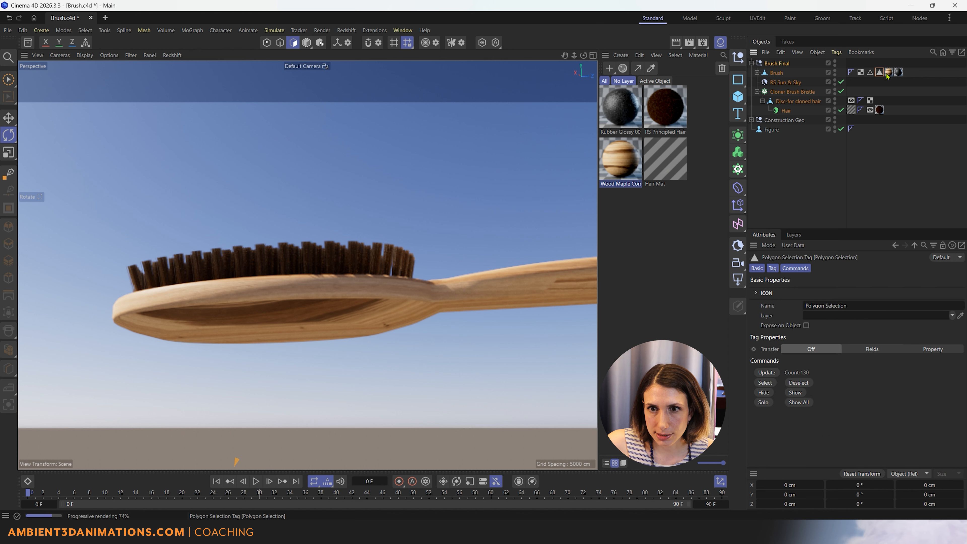
left_click(888, 73)
left_click(838, 313)
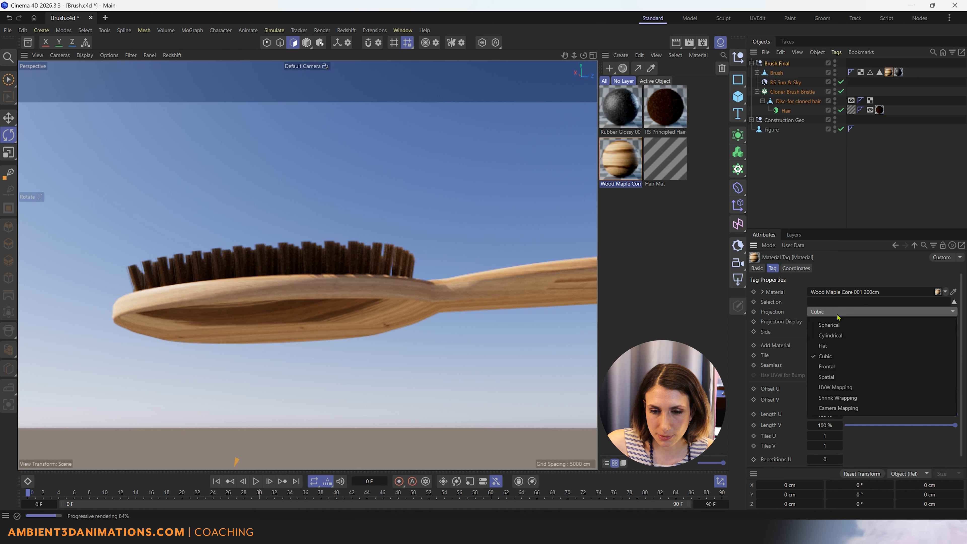
left_click(832, 346)
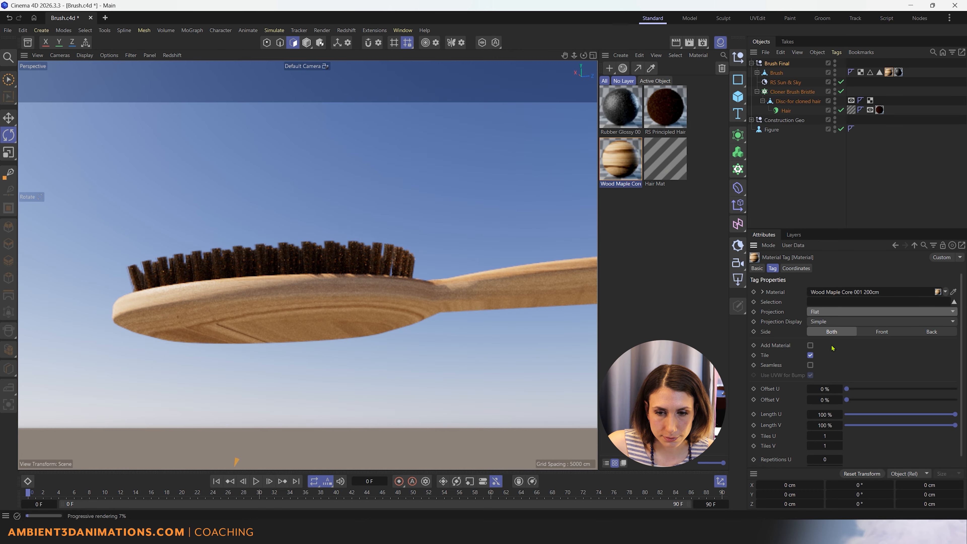
- Pause the viewport render, rotate the flat wood projection in texture mode to 0°, 90°, 90°, and restart the render to check the grain
left_click(171, 55)
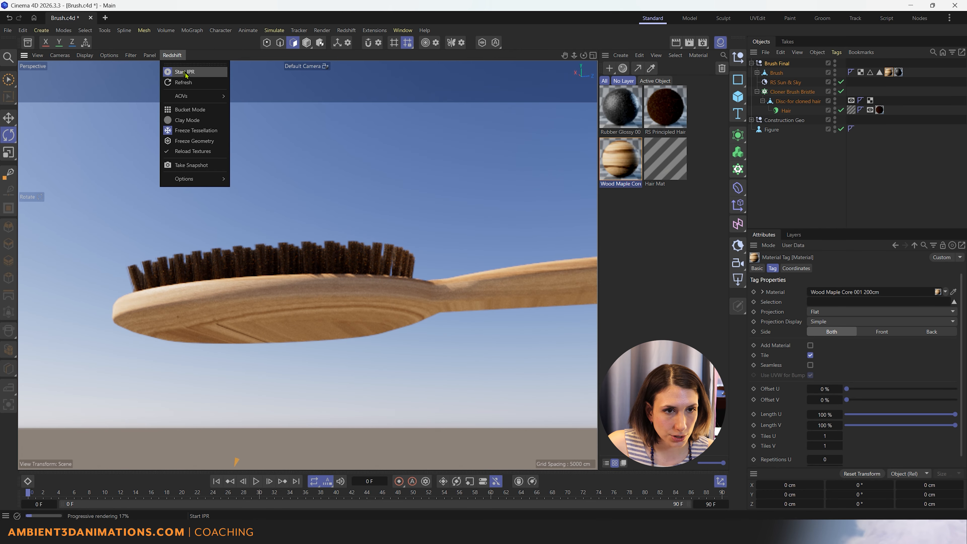
left_click(184, 72)
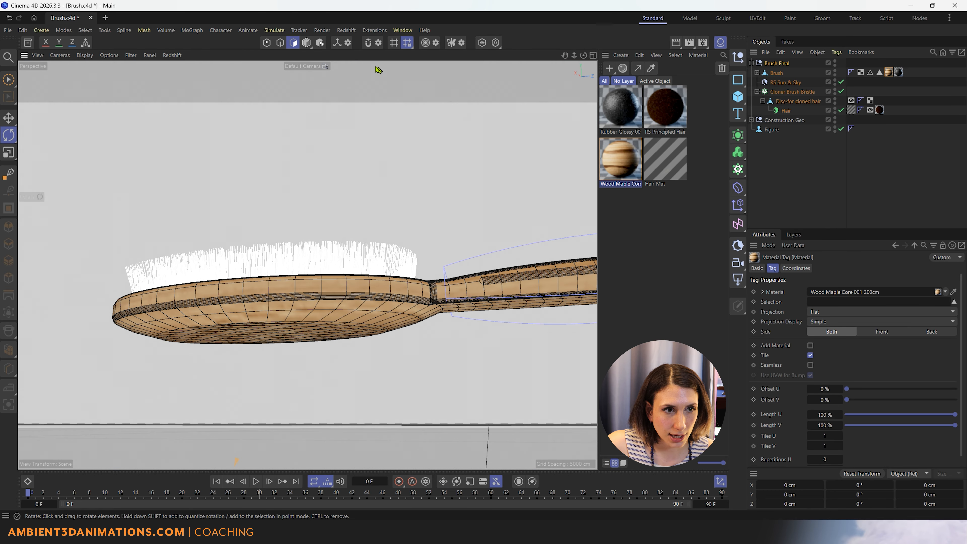
left_click(320, 43)
scroll(368, 248, "down", 4)
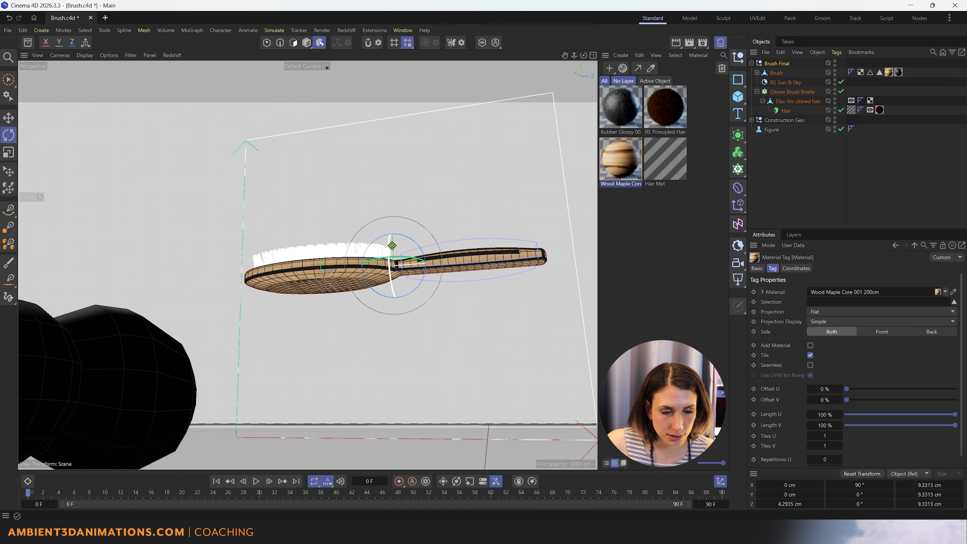
left_click_drag(392, 246, 394, 346)
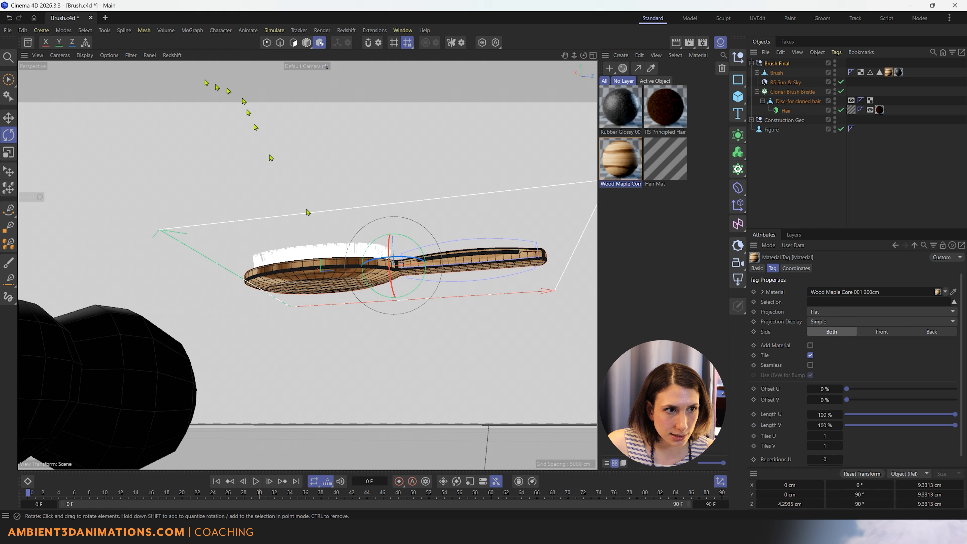
left_click(177, 55)
left_click(191, 74)
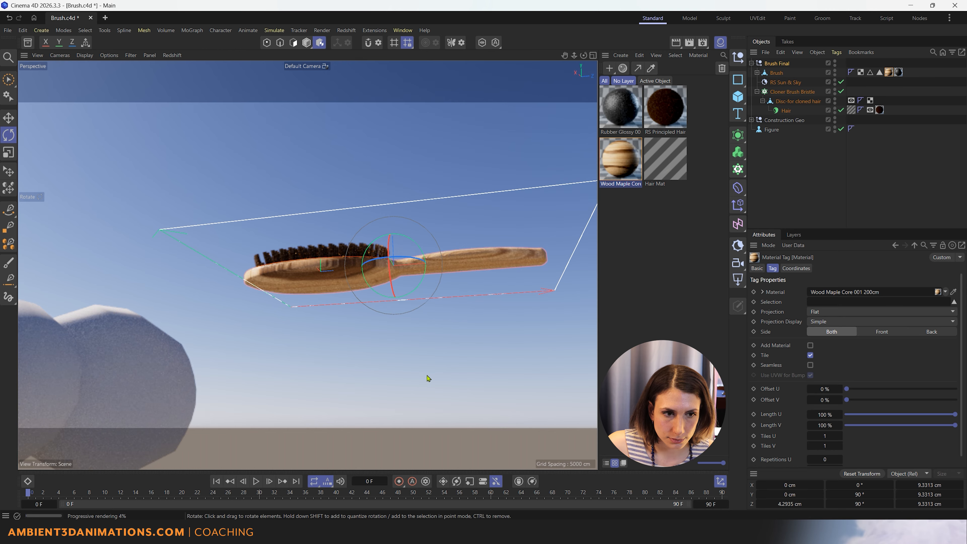
scroll(375, 268, "up", 4)
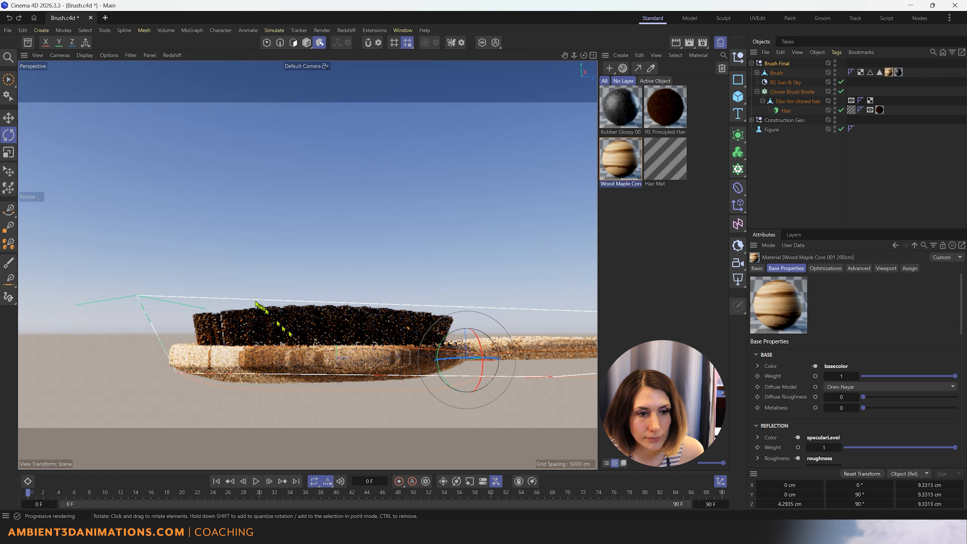
mouse_move(256, 307)
left_mouse_down("alt")
mouse_move(198, 283)
mouse_move(232, 216)
mouse_move(224, 262)
left_mouse_up("alt")
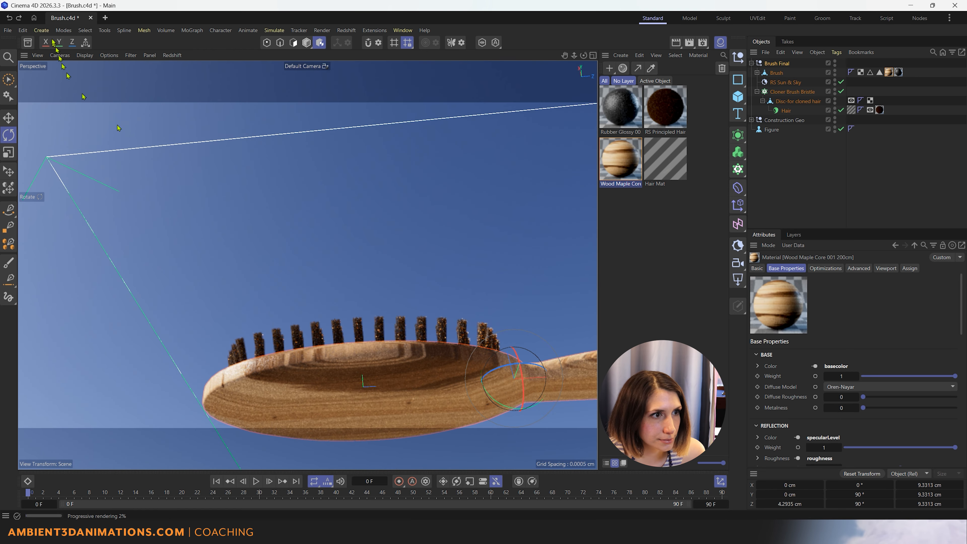
- Search the Asset Browser materials for "wood" and load the Wood Walnut 001 90cm material into the scene
left_click(31, 40)
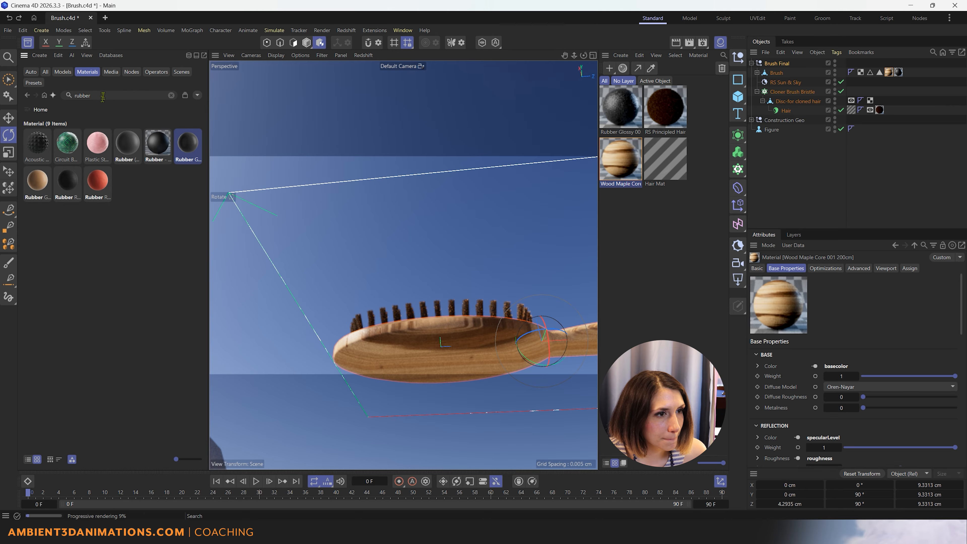
left_click_drag(103, 97, 72, 97)
type("woo")
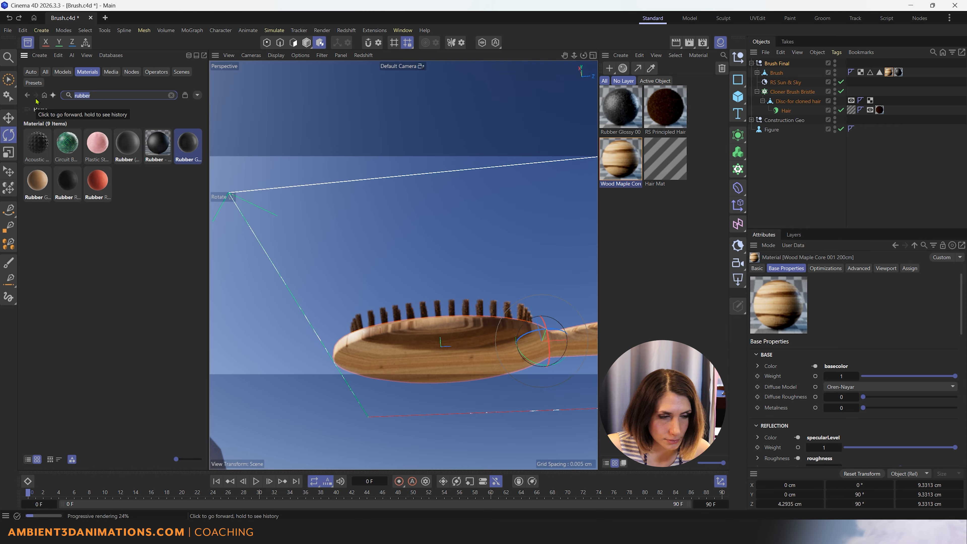
type("d")
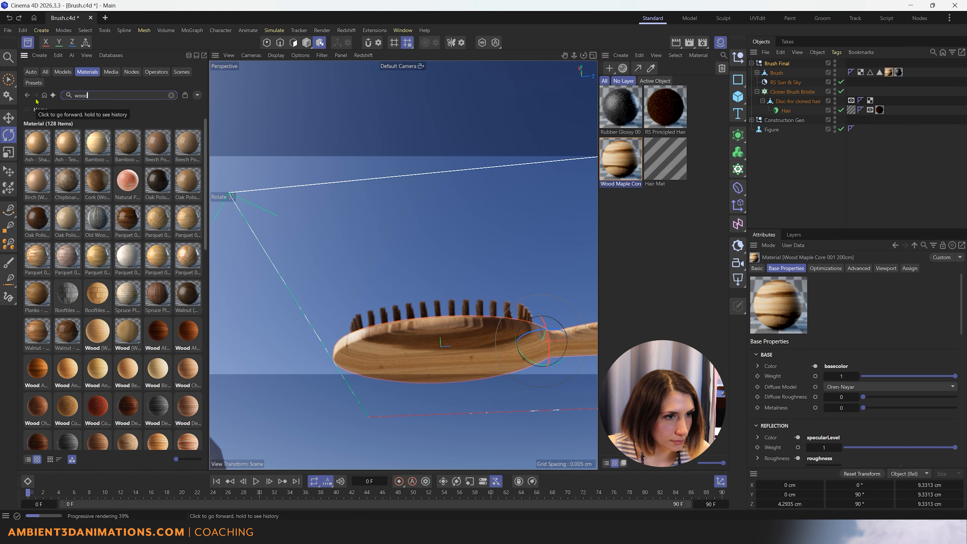
scroll(128, 363, "down", 12)
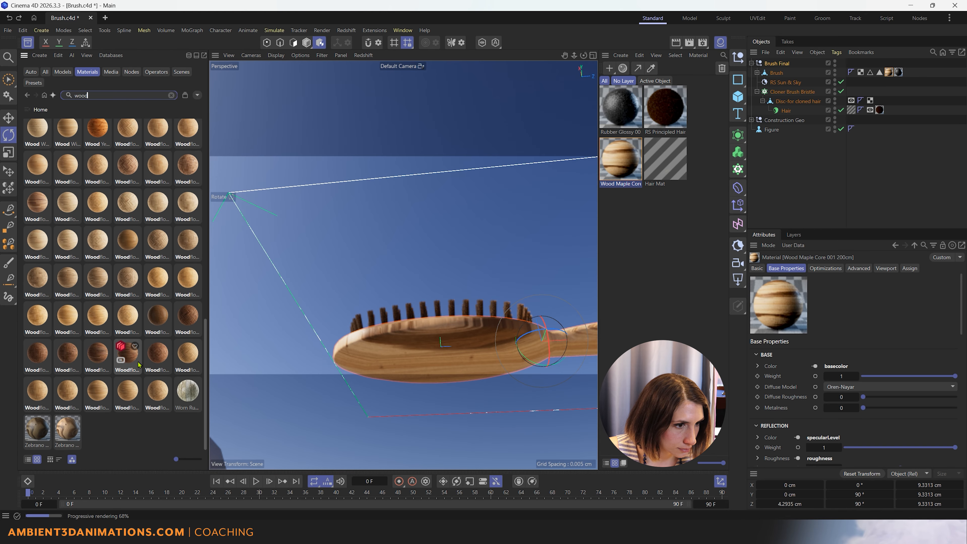
scroll(93, 364, "up", 5)
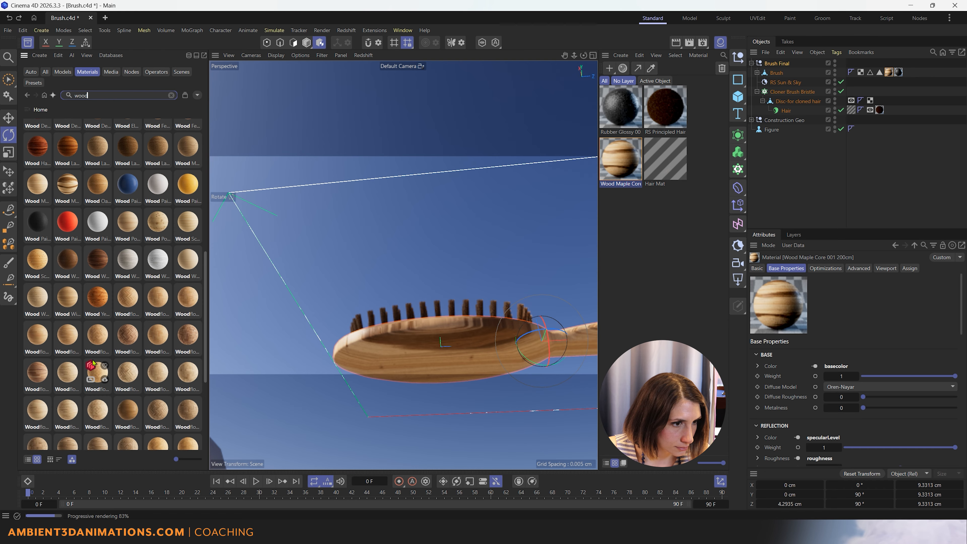
scroll(93, 364, "up", 2)
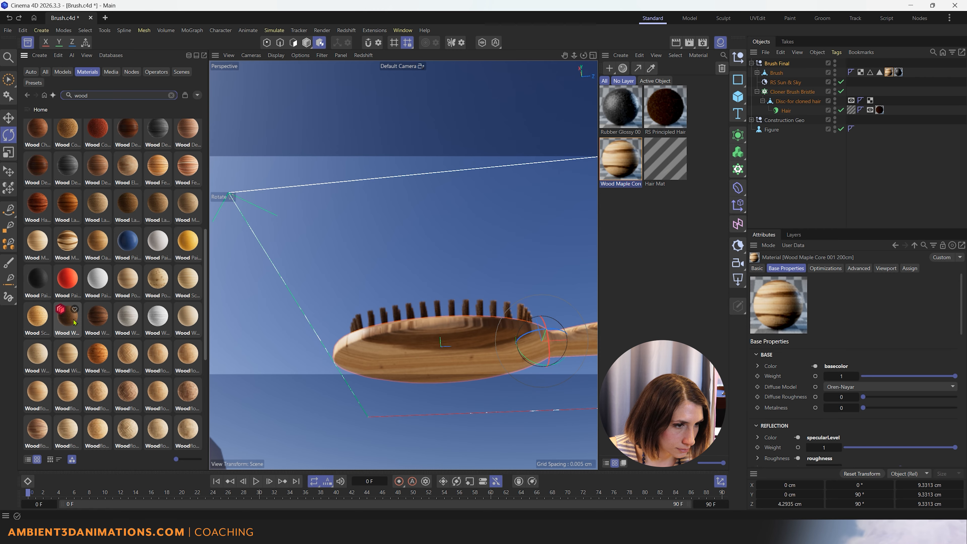
left_click(73, 331)
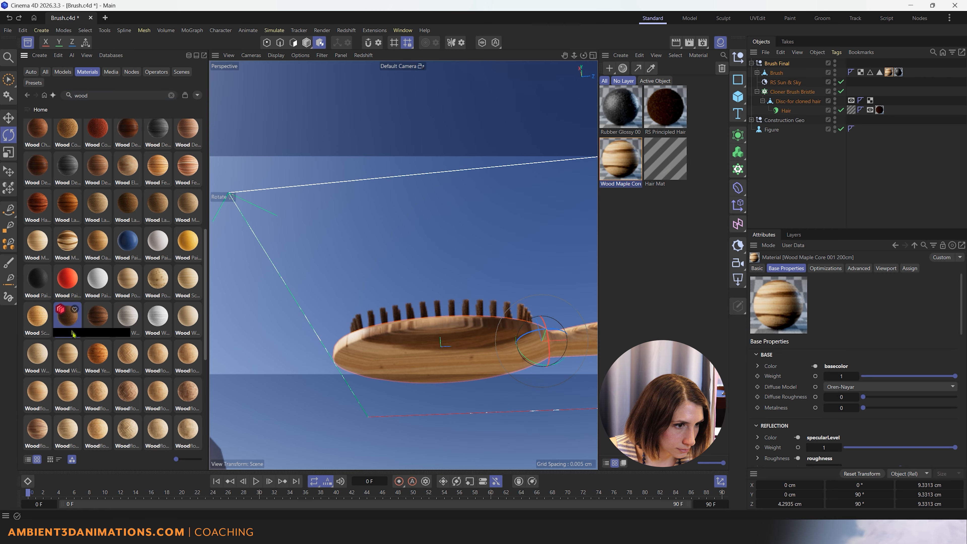
double_click(69, 325)
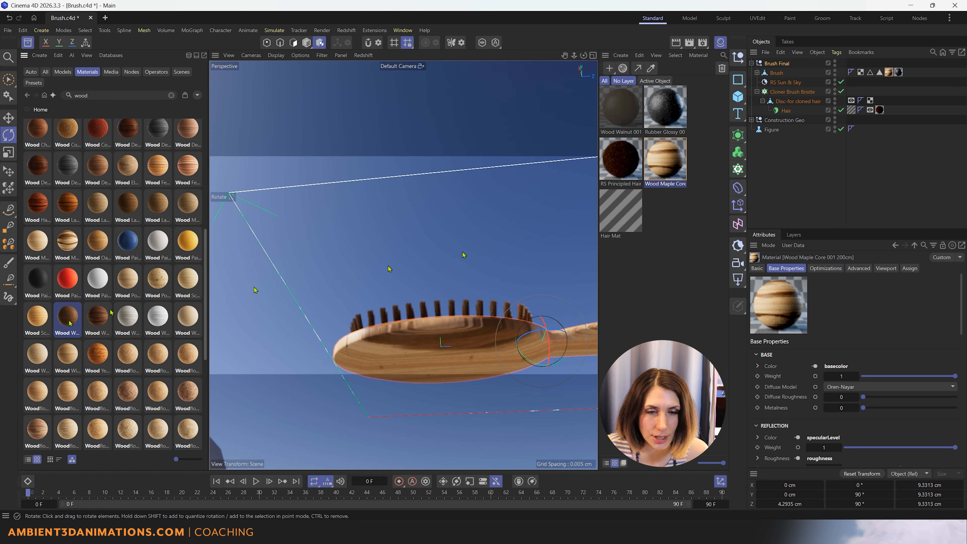
- Replace the Wood Maple Core material with Wood Walnut 001 90cm and check the brush from below and the side
left_click(626, 112)
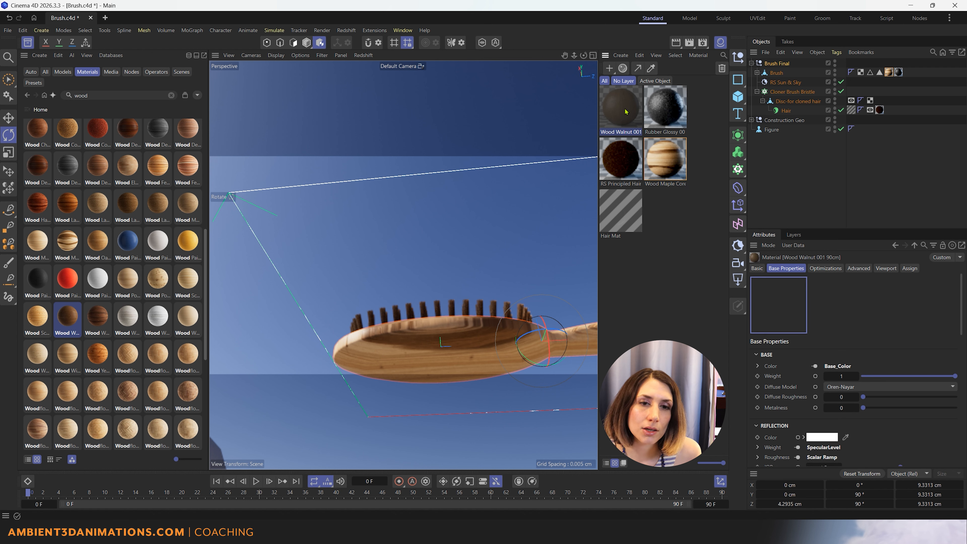
left_click_drag(626, 113, 673, 162)
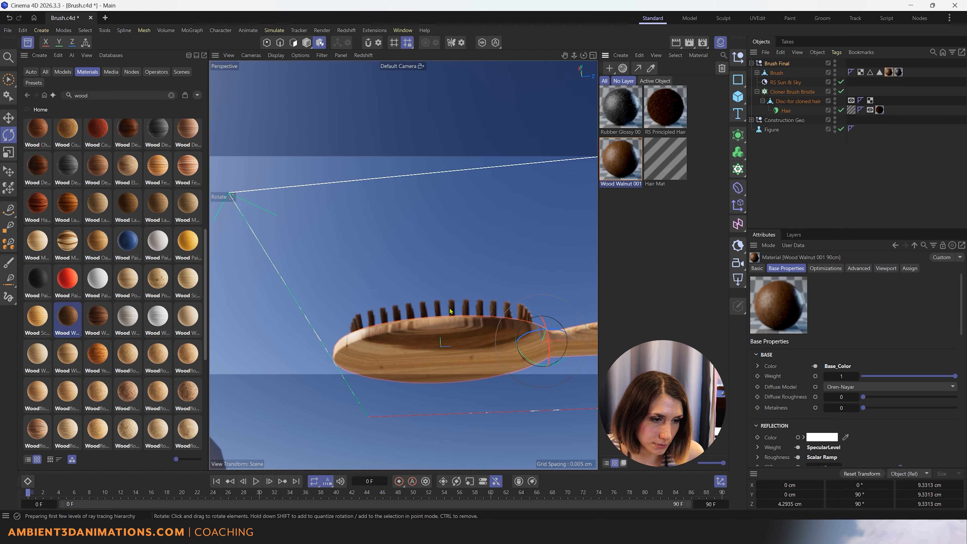
middle_click_drag(451, 311, 341, 216, "alt")
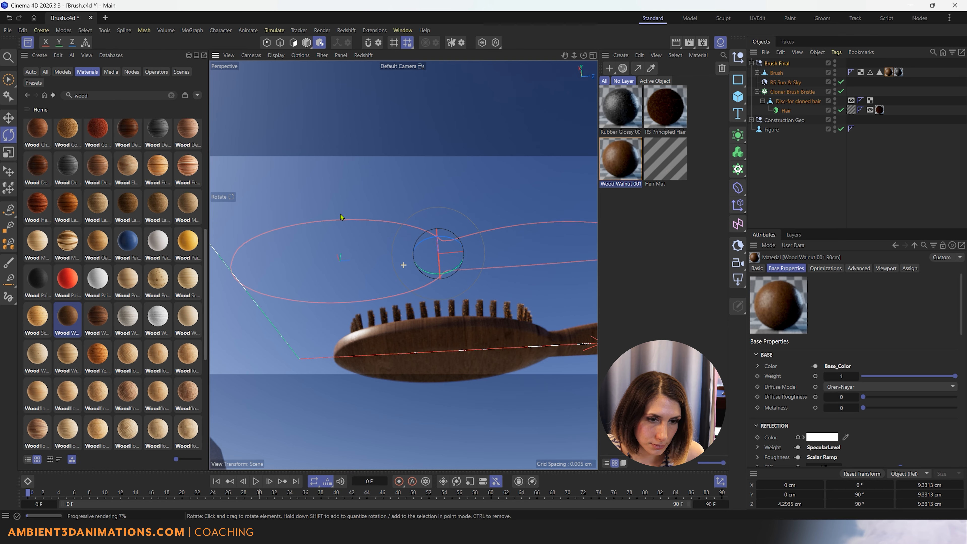
left_click_drag(368, 260, 381, 319, "alt")
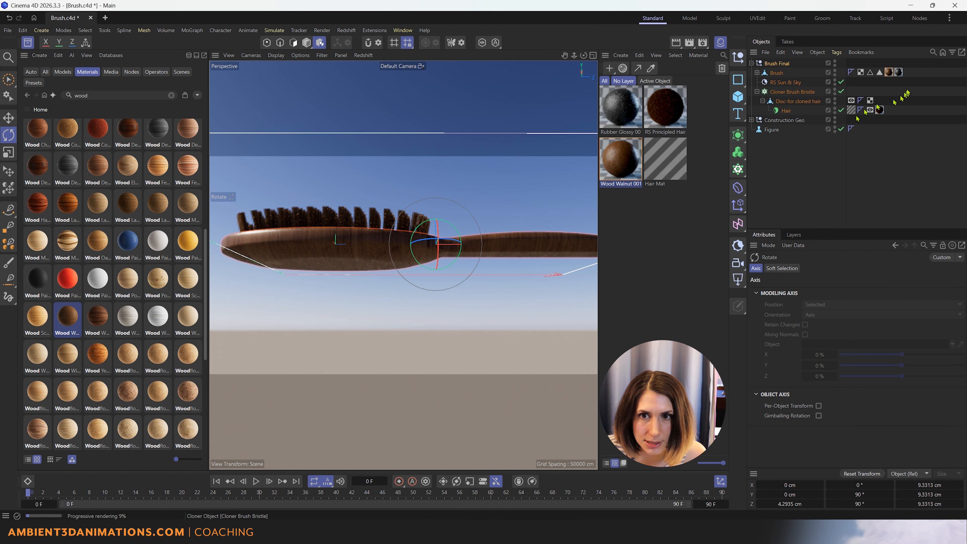
- Rotate the walnut tag's flat projection on the Brush to 0°, 90°, 180° and inspect the rendered grain along its edge
left_click(888, 72)
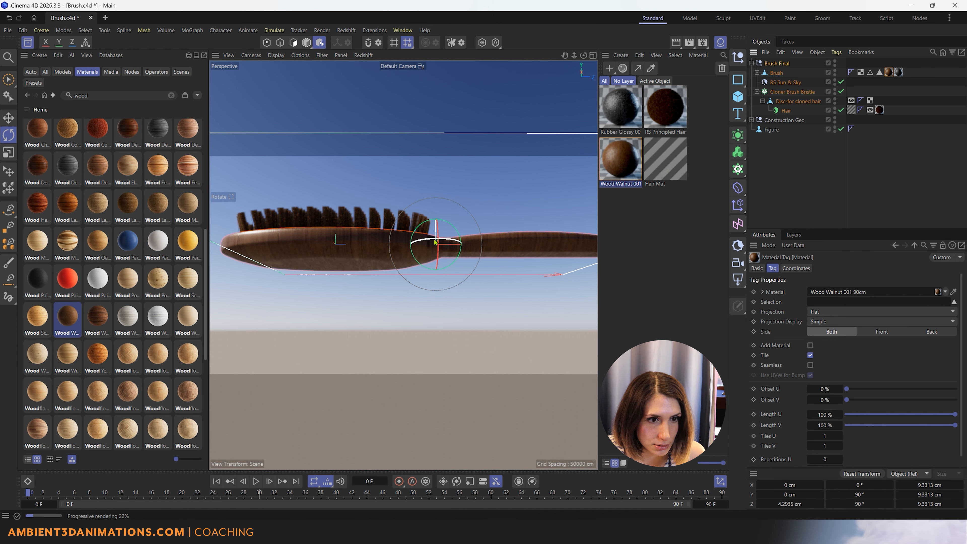
left_click_drag(428, 242, 460, 245)
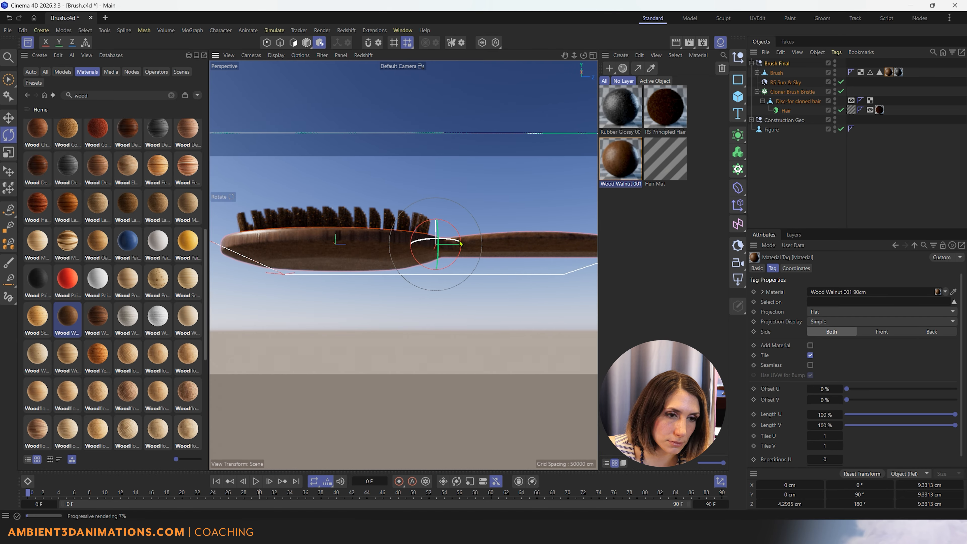
scroll(438, 245, "up", 6)
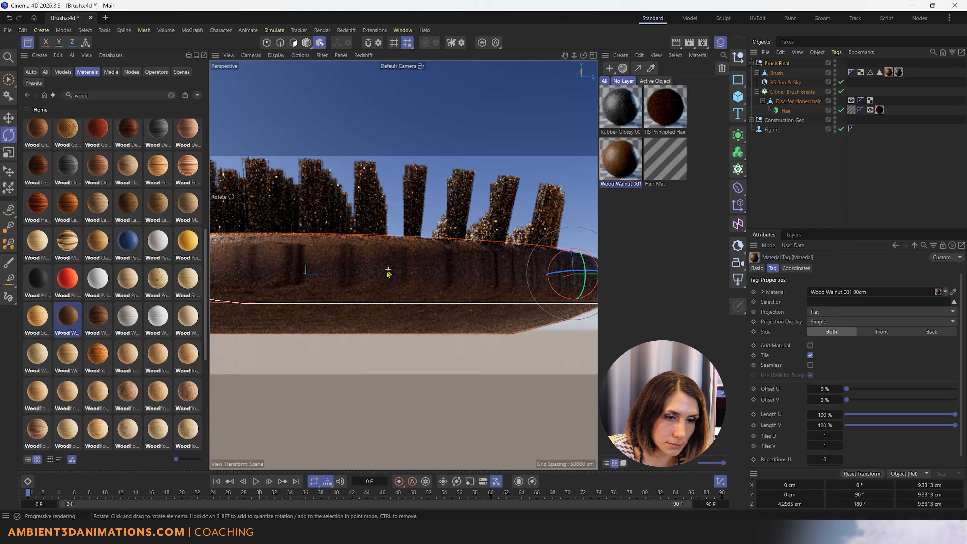
scroll(388, 271, "down", 8)
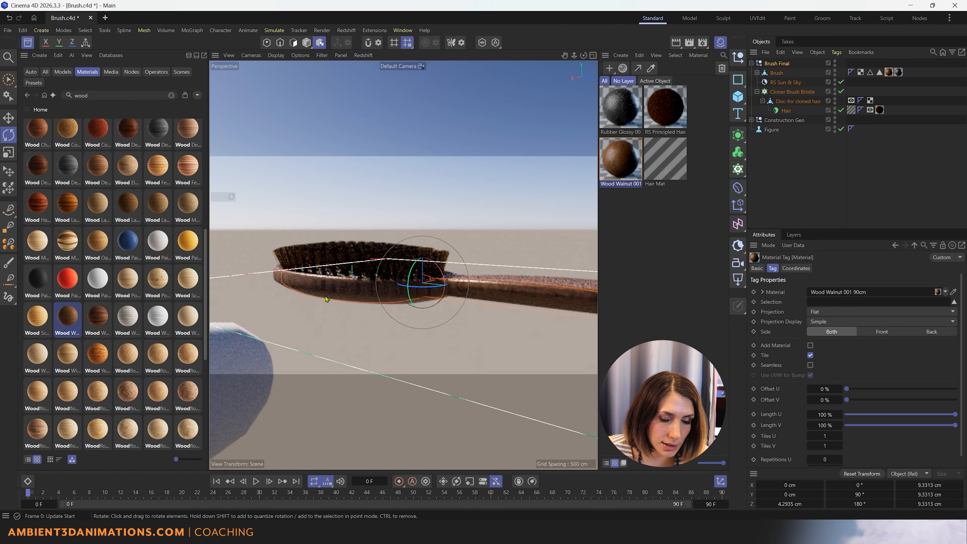
- Examine the walnut grain on the brush's underside, side and bristle side in the rendered view
scroll(438, 243, "up", 6)
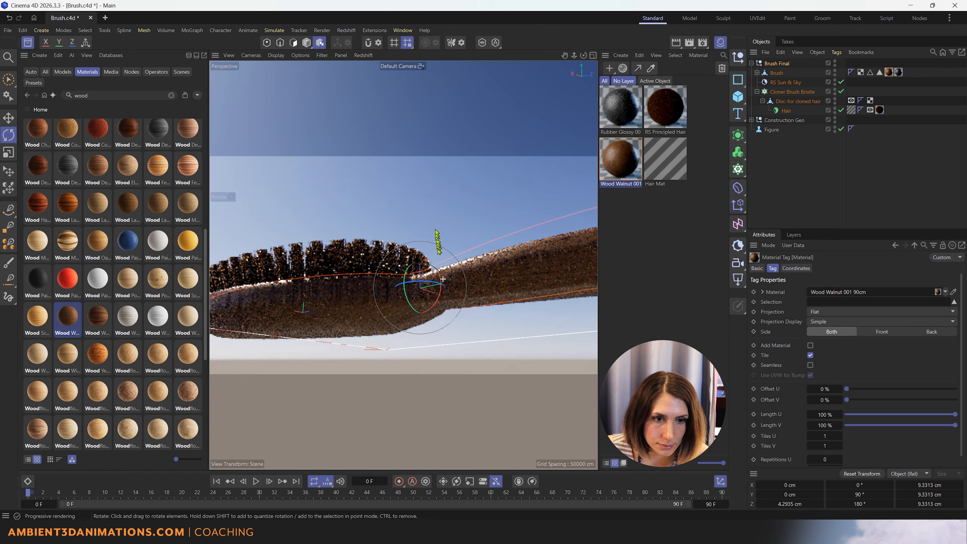
left_click_drag(438, 243, 443, 173, "alt")
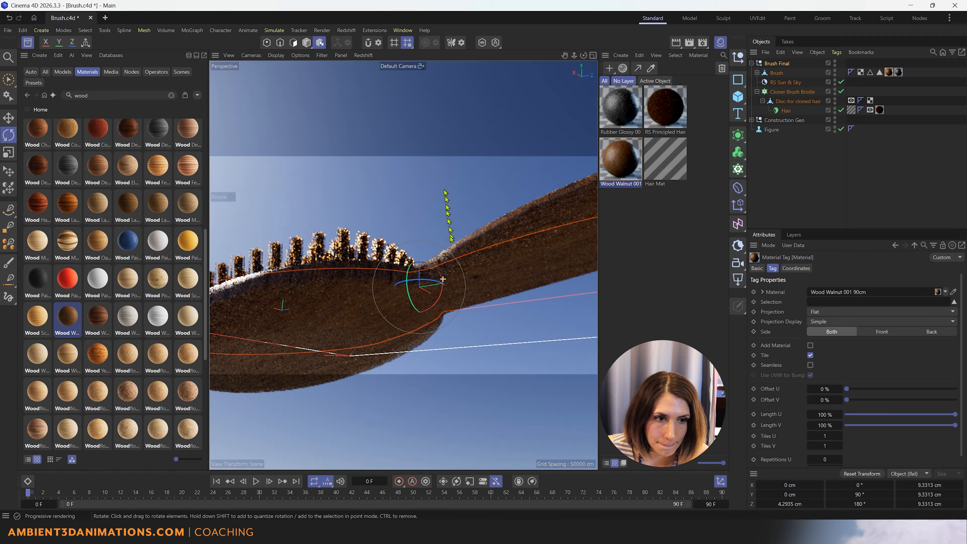
mouse_move(451, 237)
left_mouse_down("alt")
mouse_move(465, 313)
mouse_move(449, 356)
left_mouse_up("alt")
scroll(449, 358, "down", 3)
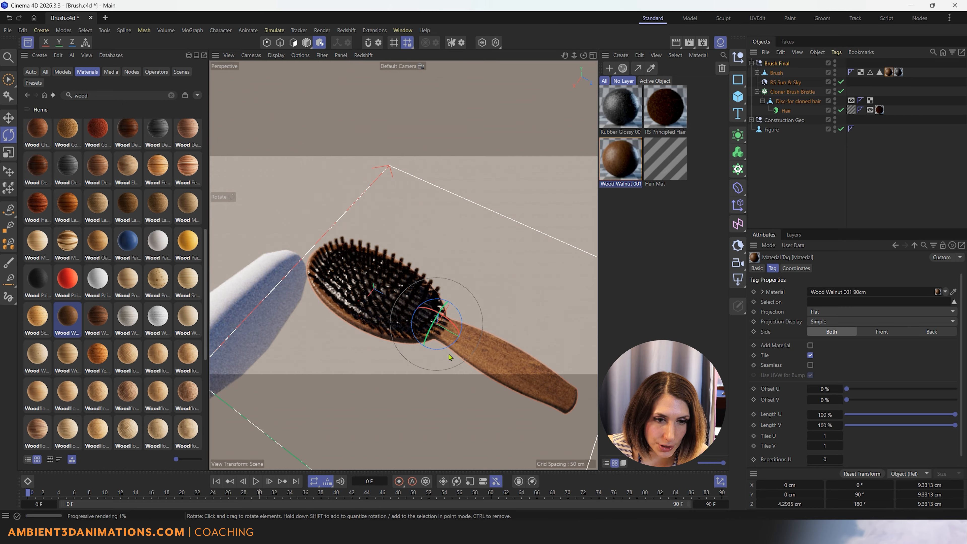
middle_click_drag(449, 357, 429, 273, "alt")
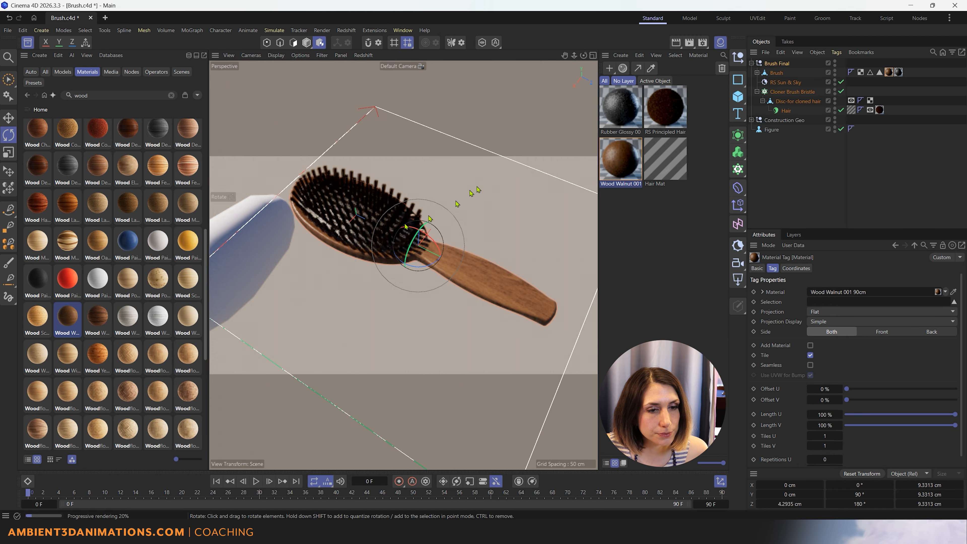
mouse_move(405, 226)
left_mouse_down("alt")
mouse_move(375, 233)
mouse_move(366, 177)
mouse_move(407, 435)
mouse_move(526, 359)
mouse_move(532, 244)
mouse_move(431, 358)
left_mouse_up("alt")
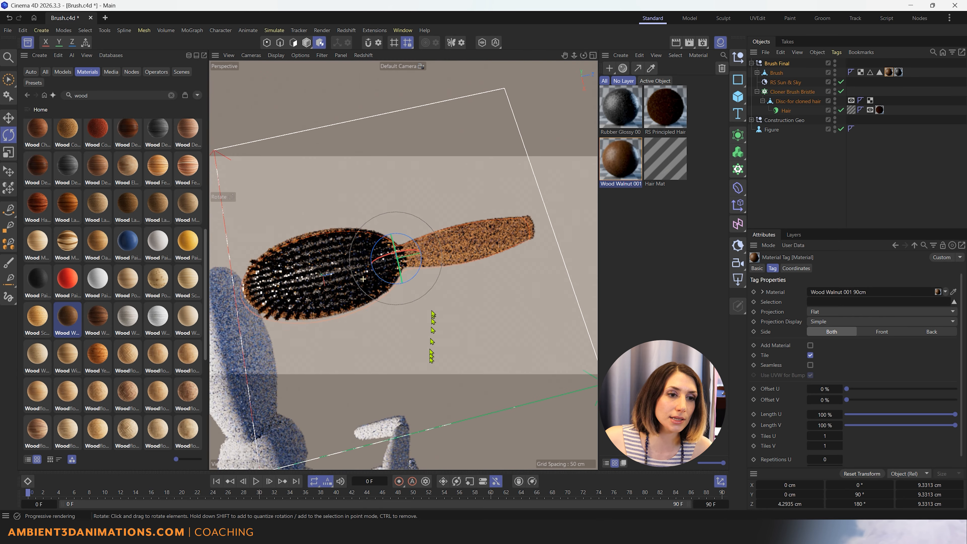
mouse_move(431, 312)
left_mouse_down("alt")
mouse_move(428, 291)
mouse_move(384, 229)
left_mouse_up("alt")
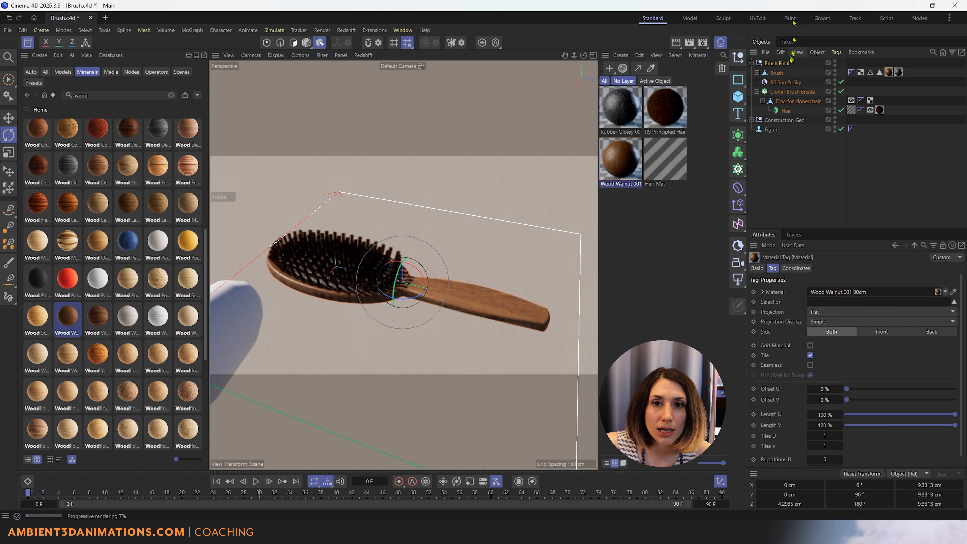
- Select the Brush Final group and close the Asset Browser to enlarge the rendered view
left_click(778, 64)
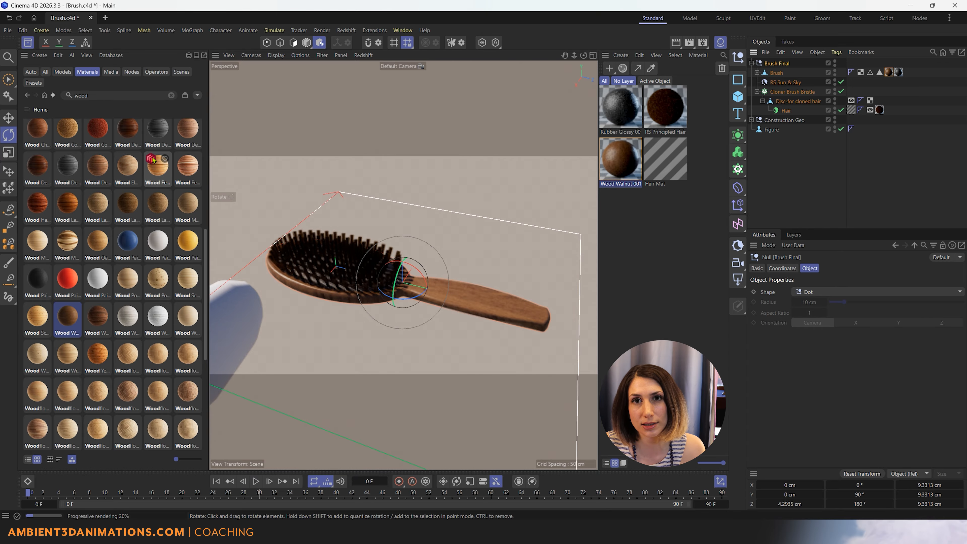
left_click(27, 42)
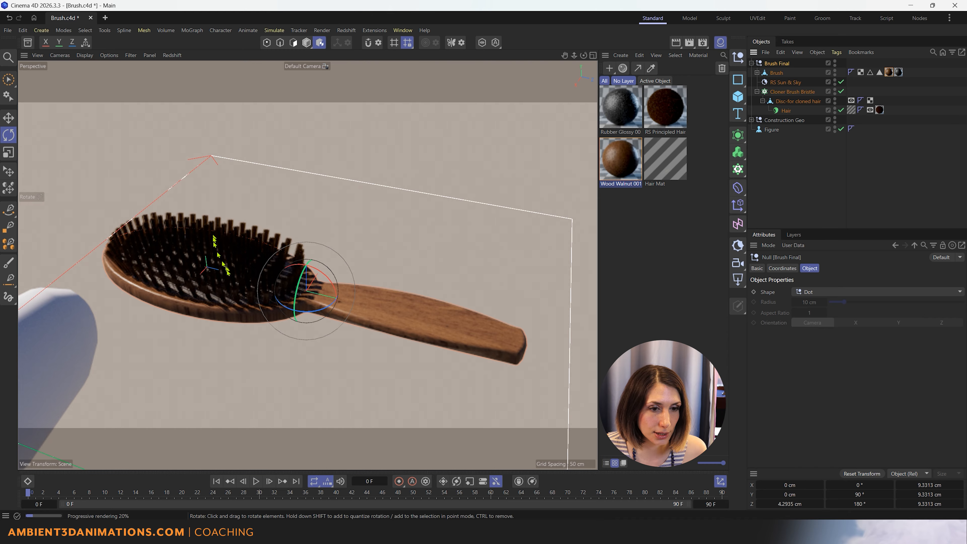
left_click_drag(236, 283, 247, 251, "alt")
- Select all edges of the brush head's curved underside with Rectangle Selection in edge mode and raise them to make the head thinner
mouse_move(614, 379)
left_mouse_down("alt")
mouse_move(648, 309)
mouse_move(494, 380)
mouse_move(483, 319)
mouse_move(536, 343)
left_mouse_up("alt")
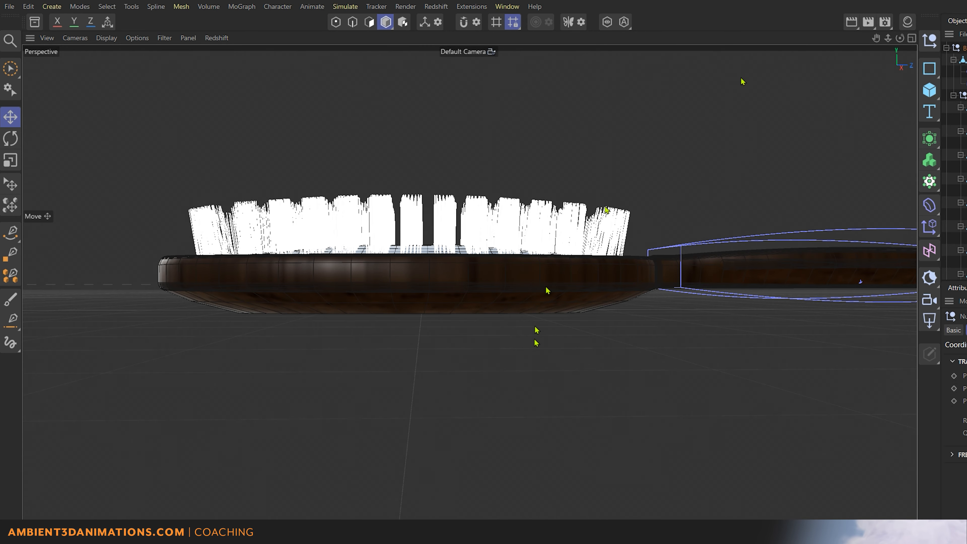
left_click(953, 96)
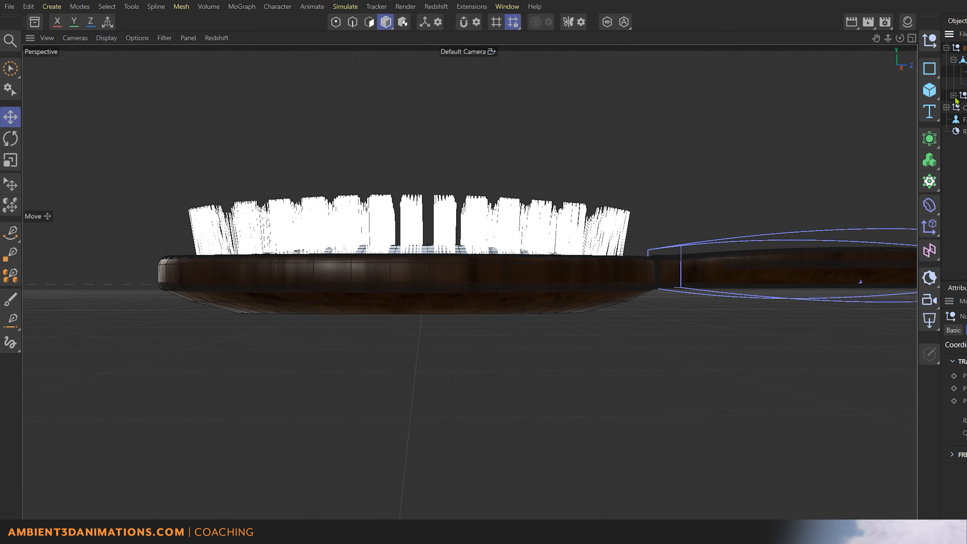
left_click(963, 60)
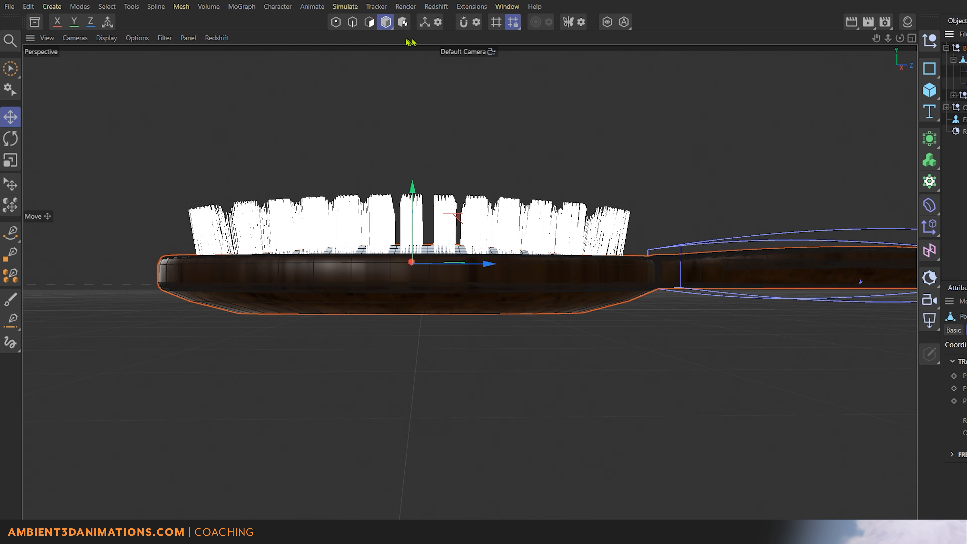
left_click(10, 68)
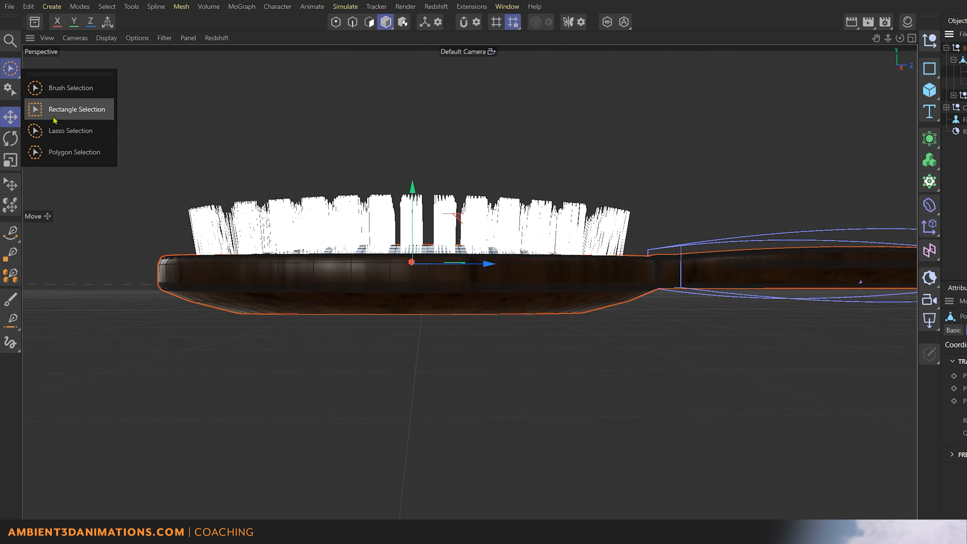
left_click(61, 110)
left_click(351, 24)
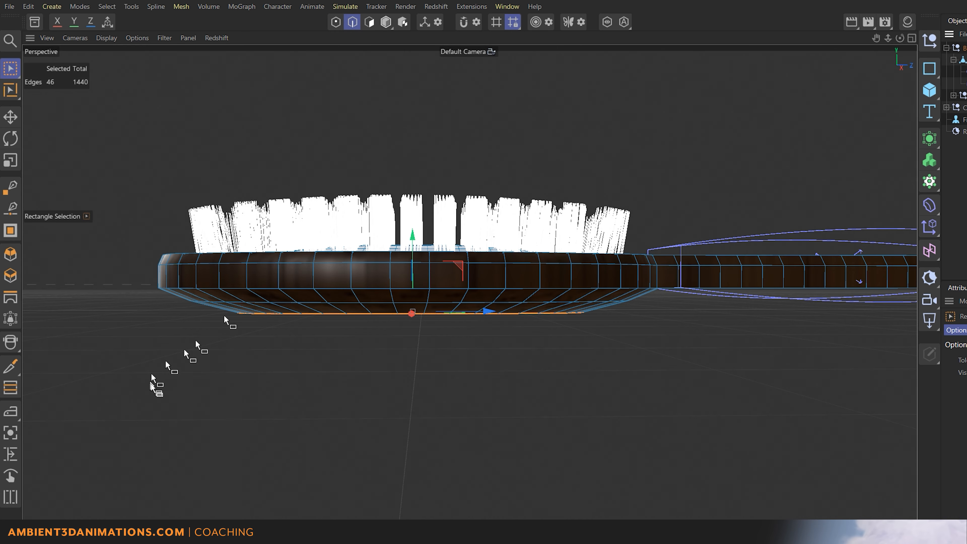
mouse_move(117, 443)
left_mouse_down()
mouse_move(683, 273)
mouse_move(668, 280)
left_mouse_up()
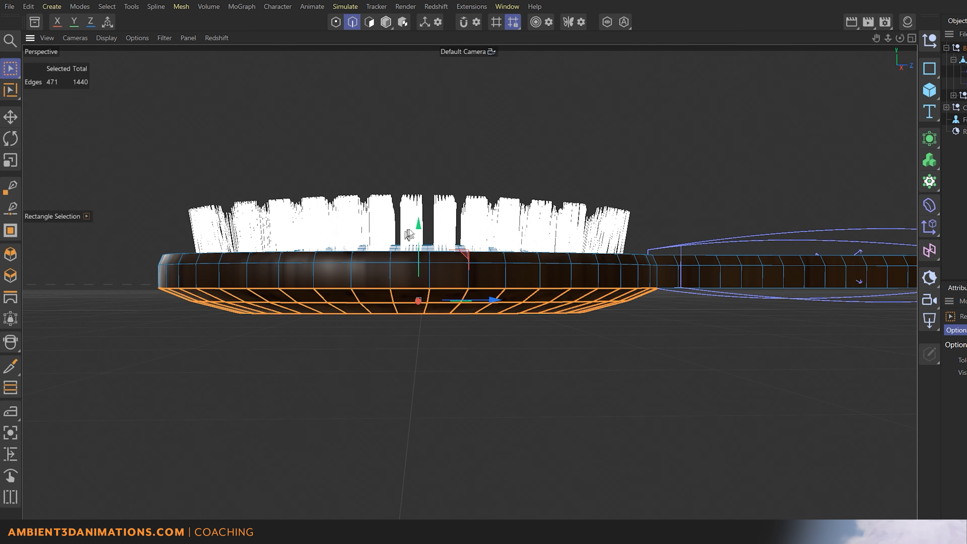
left_click_drag(420, 229, 421, 210)
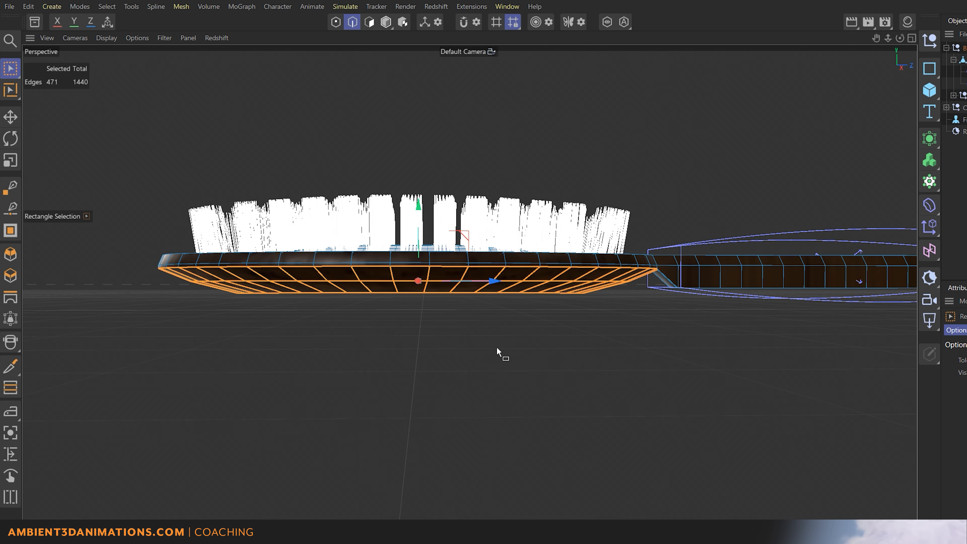
- Try to tilt the lower edges of the handle's half nearest the head slightly and move them upward
mouse_move(654, 428)
middle_mouse_down("alt")
mouse_move(337, 409)
mouse_move(323, 418)
middle_mouse_up("alt")
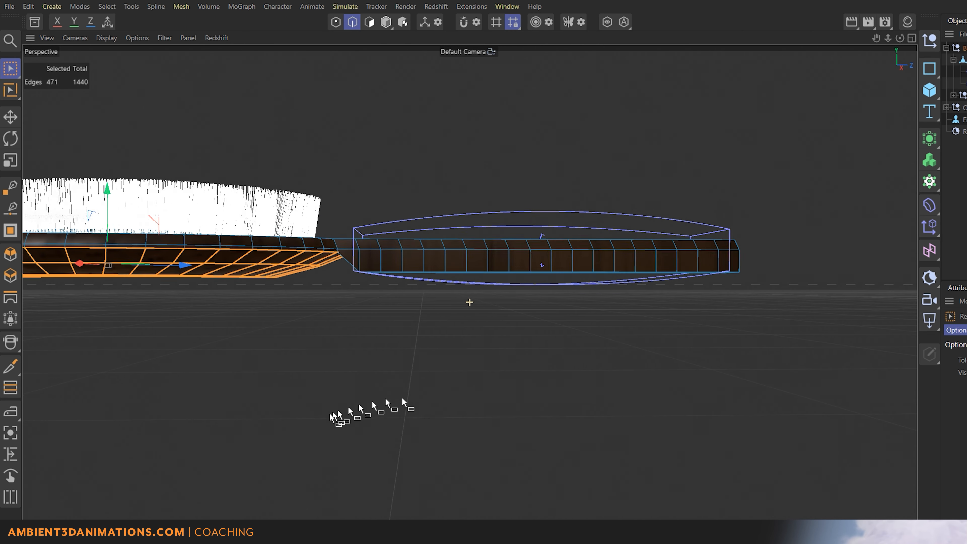
left_click_drag(327, 307, 537, 267)
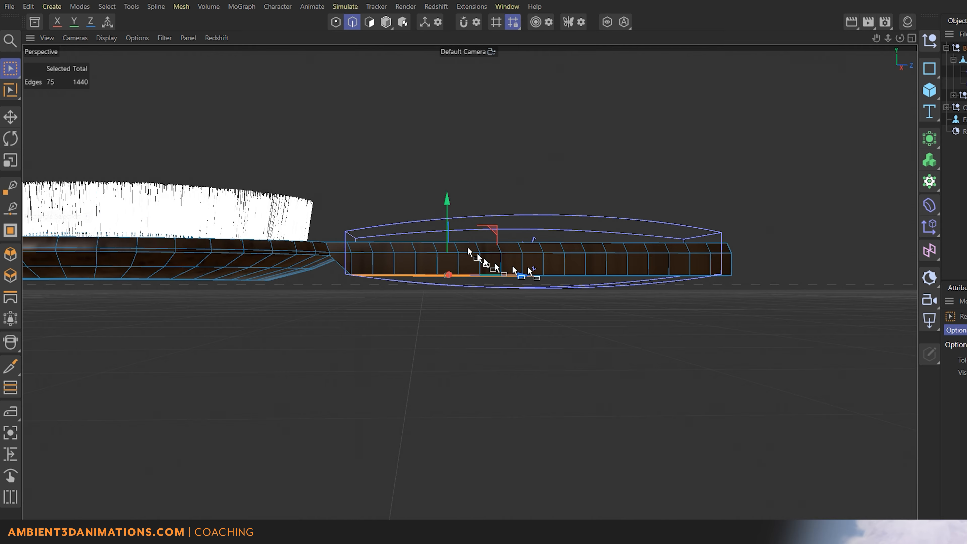
key("r")
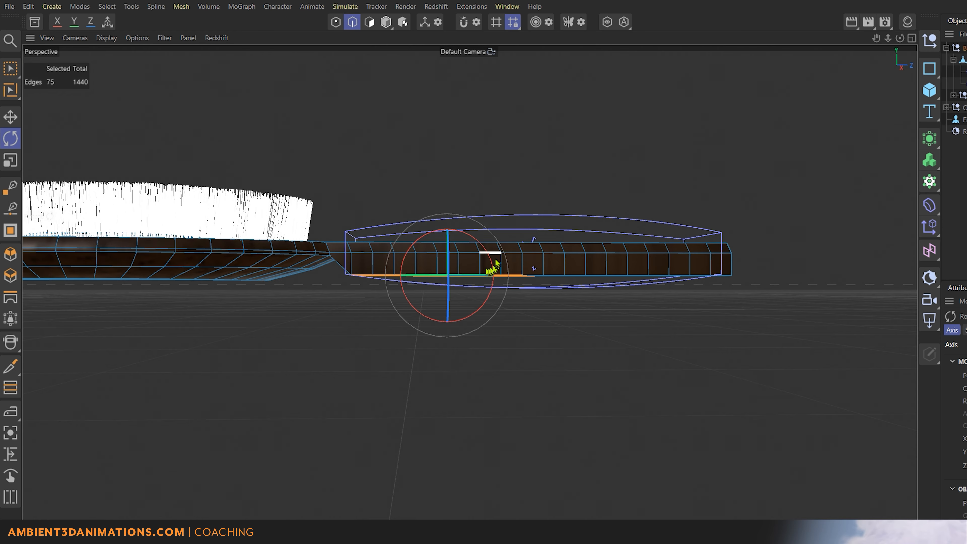
left_click_drag(490, 260, 490, 263)
key("e")
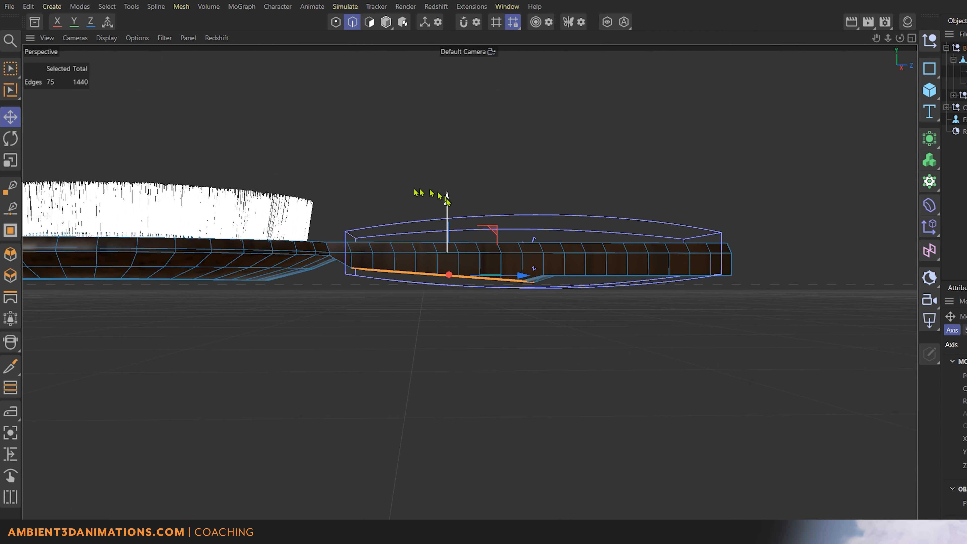
left_click_drag(447, 200, 444, 190)
- Check the brush from below and undo the last move of the handle's lower edges
scroll(376, 262, "down", 3)
middle_click_drag(333, 287, 609, 269, "alt")
left_click_drag(618, 270, 590, 140, "alt")
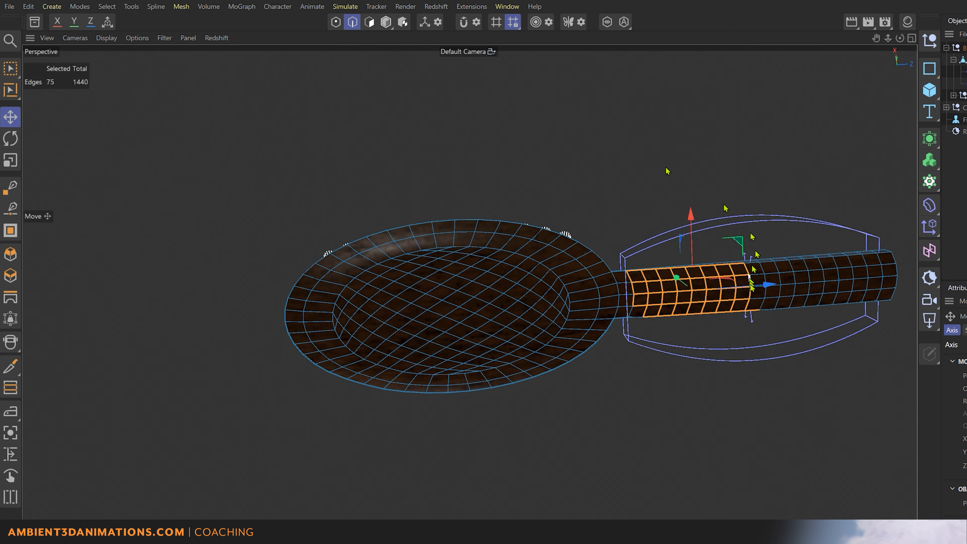
key("ctrl+z")
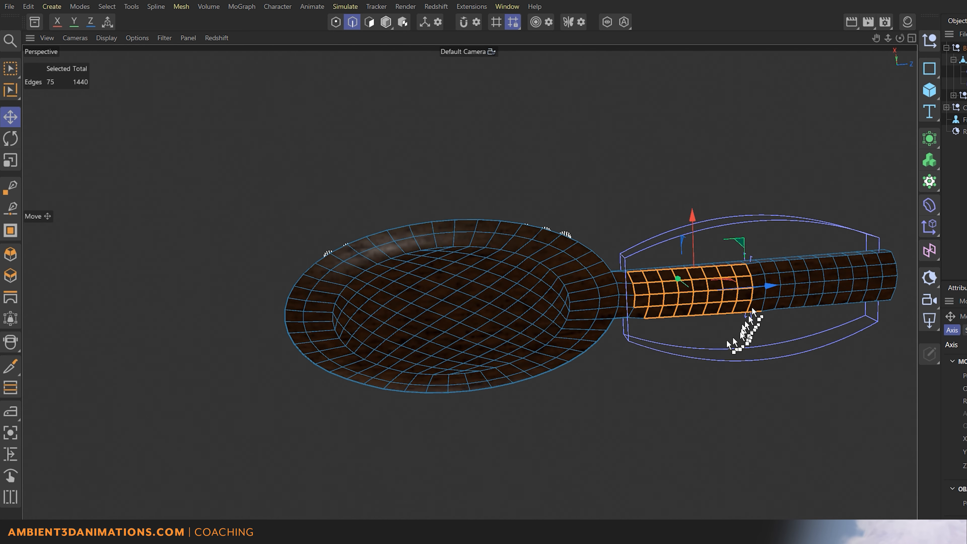
- Use Brush Selection to deselect the stray edge on the handle's underside and add the missing one beside the neck
left_click(11, 70)
left_click(57, 86)
scroll(730, 293, "up", 3)
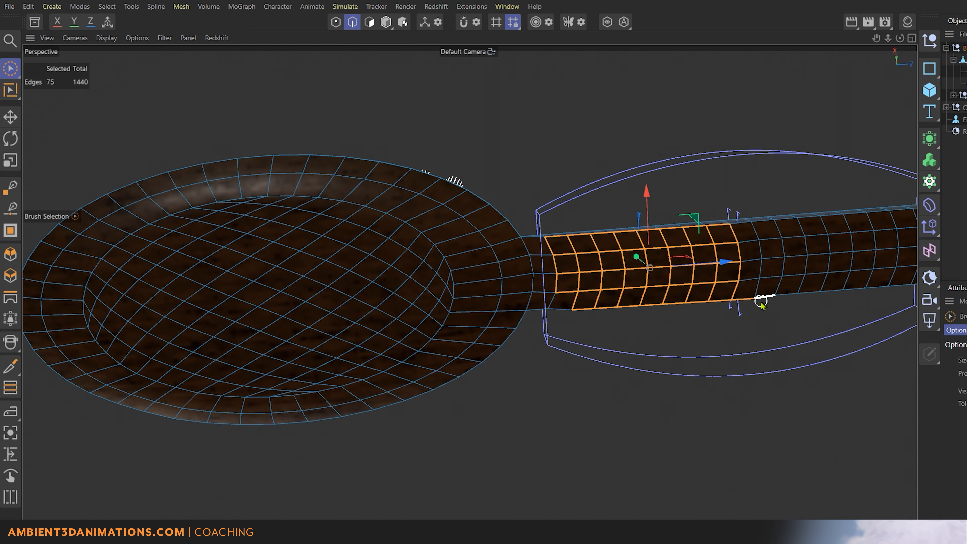
left_click(755, 303, "ctrl")
left_click(557, 310, "shift")
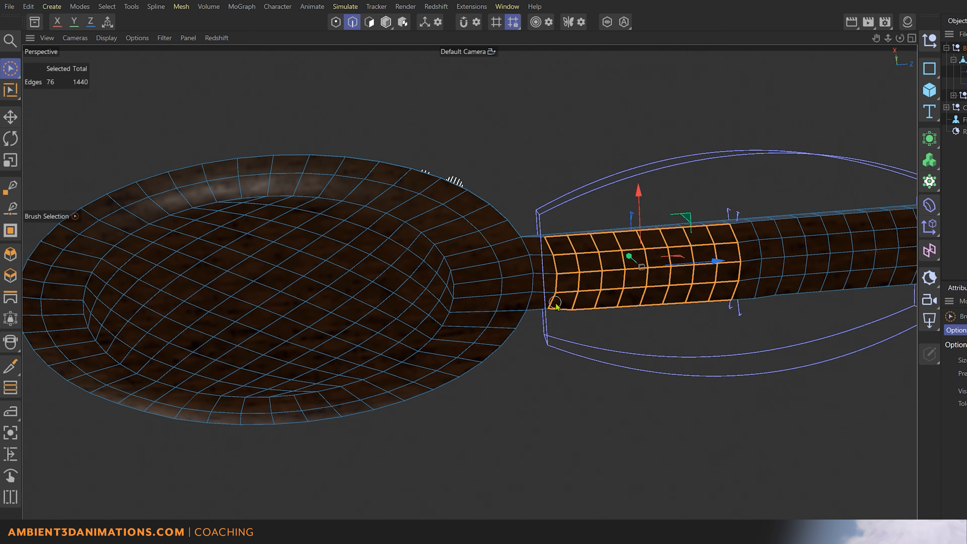
left_click_drag(643, 367, 616, 208, "alt")
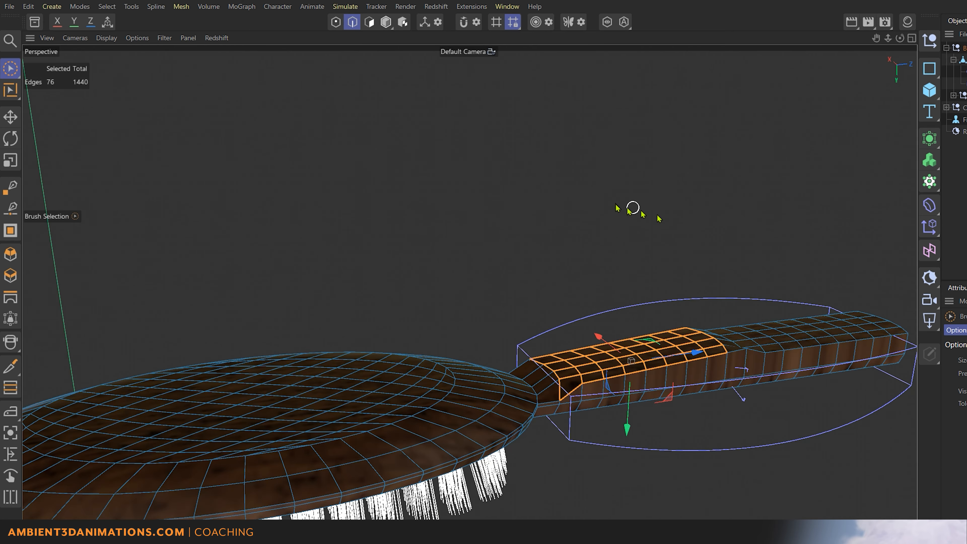
- Inspect the bend in the middle of the handle's underside and undo the recent selection changes and edge rotation
scroll(771, 341, "up", 8)
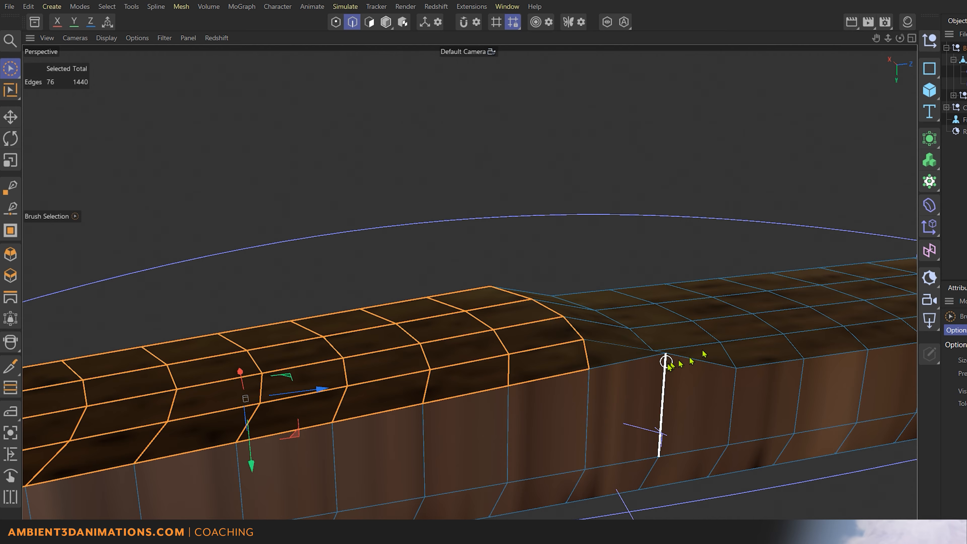
mouse_move(666, 361)
left_mouse_down("alt")
mouse_move(633, 405)
mouse_move(711, 340)
left_mouse_up("alt")
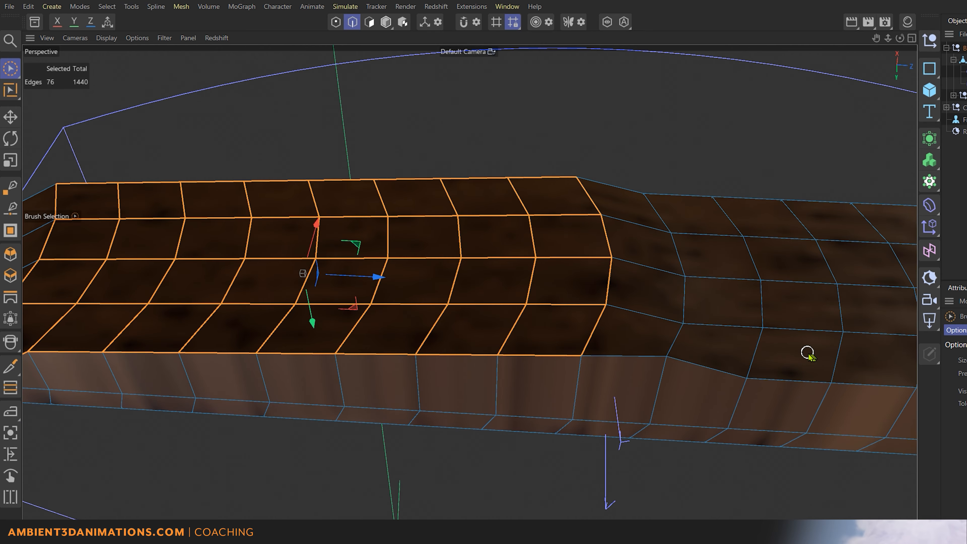
key("ctrl+z")
key("ctrl+z")
key("ctrl+z")
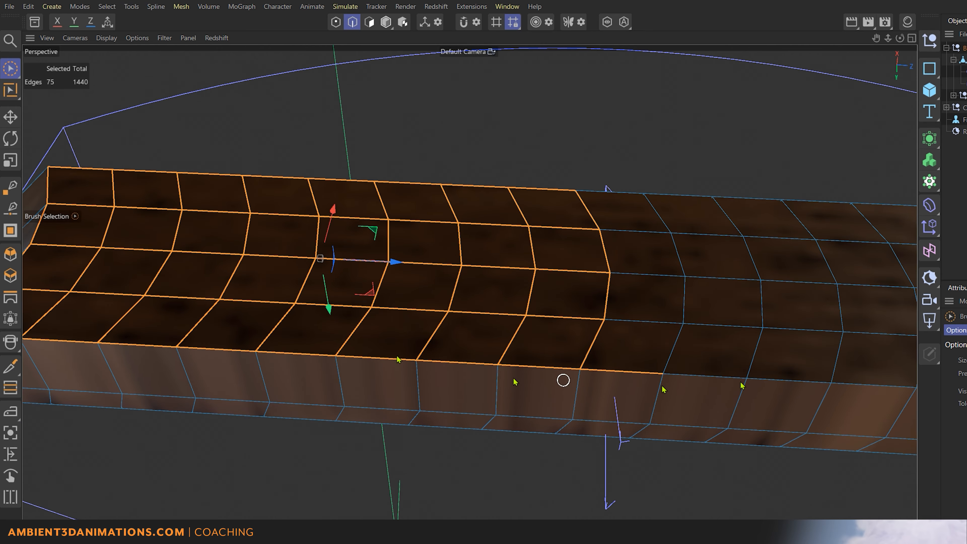
- Remove the extra side edge from the handle's underside selection and add the slanted corner edge beside the neck
left_click(624, 374, "ctrl")
scroll(308, 335, "down", 6)
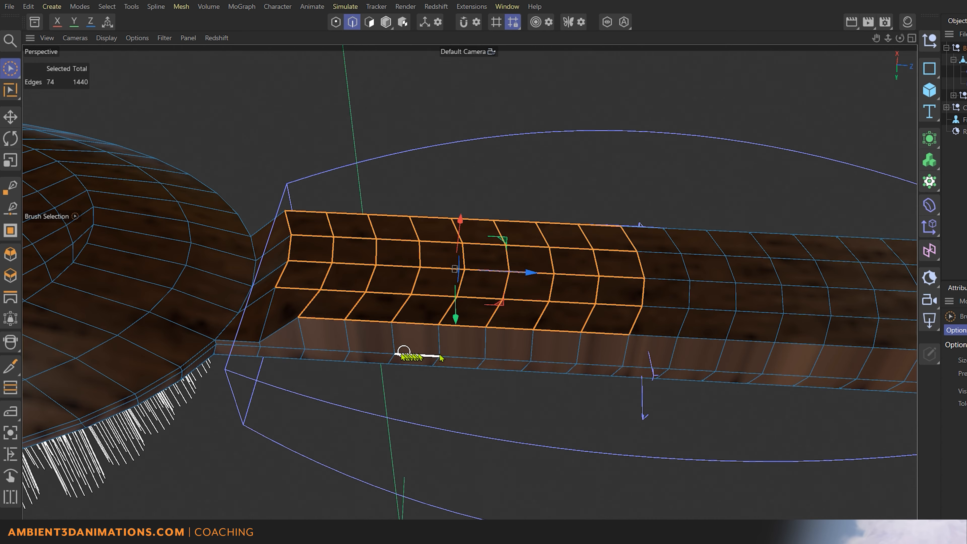
middle_click_drag(293, 305, 632, 347, "alt")
scroll(591, 356, "up", 6)
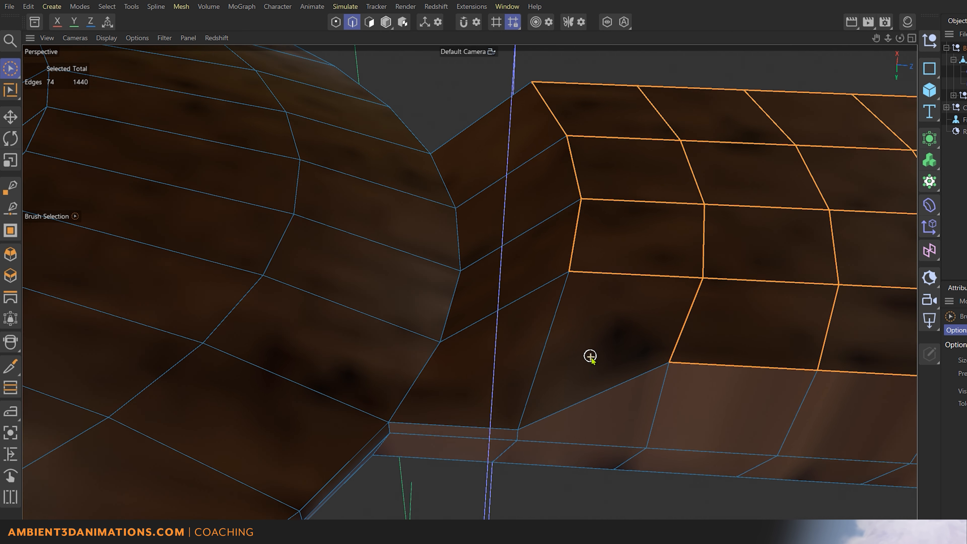
left_click(525, 388)
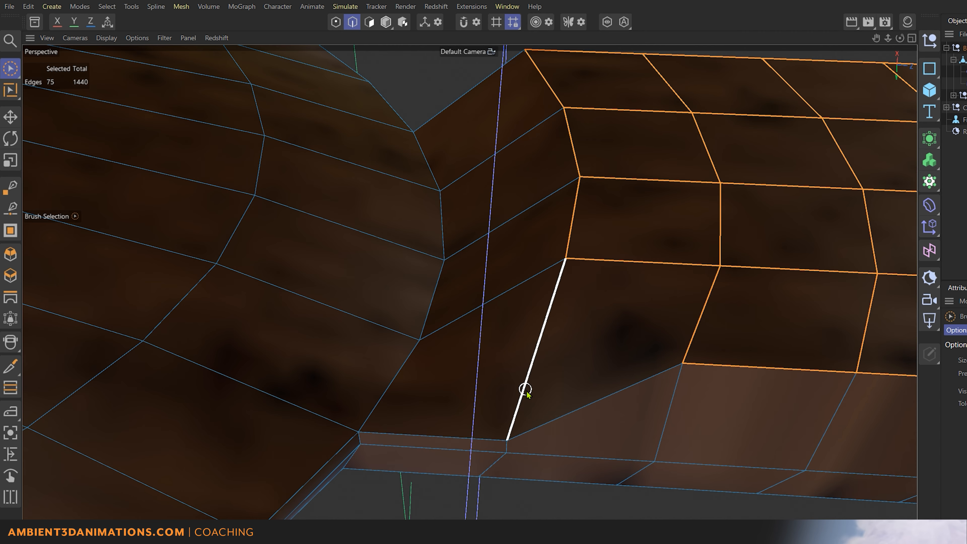
left_click_drag(525, 427, 525, 342, "alt")
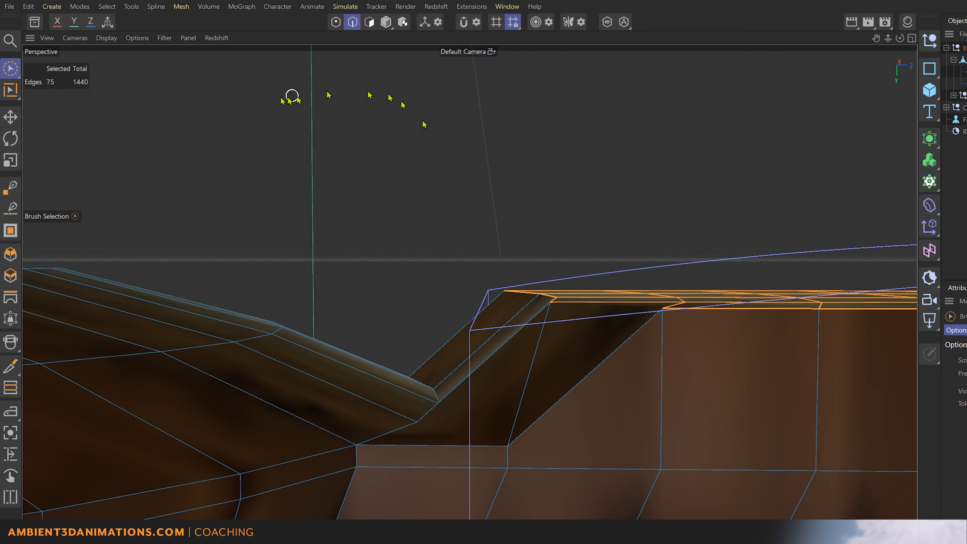
- Select the displaced corner point beside the neck in point mode and move it vertically level with the handle's underside rim
left_click(336, 23)
left_click(510, 438)
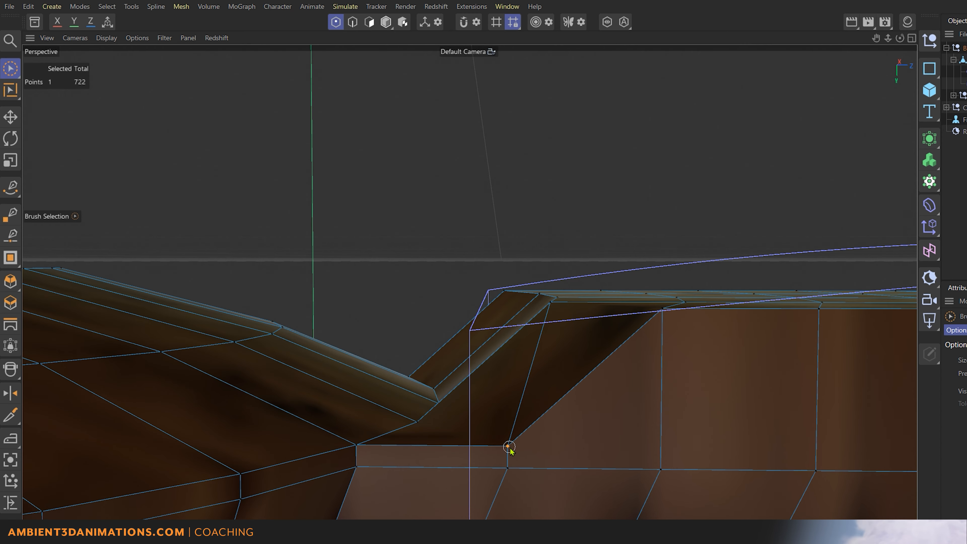
left_click_drag(508, 517, 506, 380)
scroll(529, 379, "down", 3)
left_click_drag(666, 354, 579, 456, "alt")
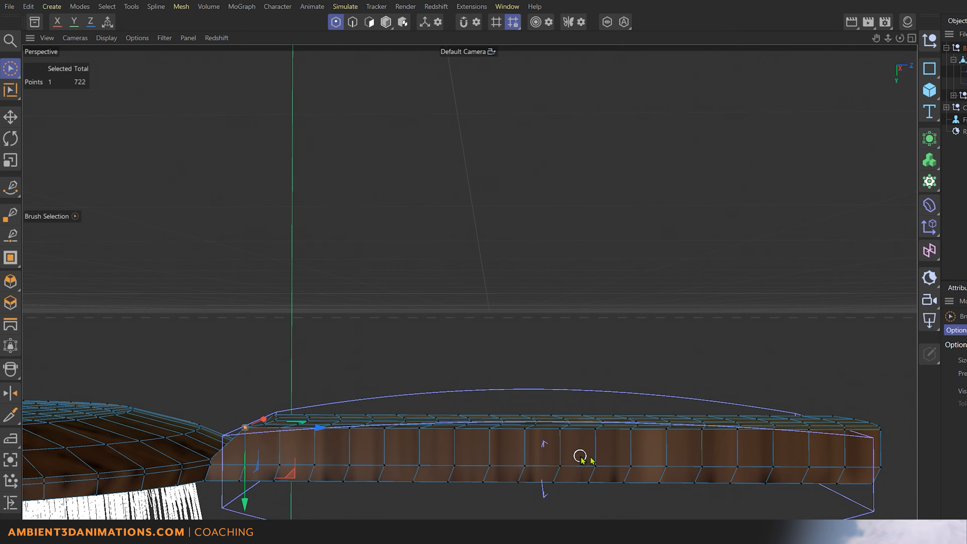
left_click_drag(15, 68, 37, 106)
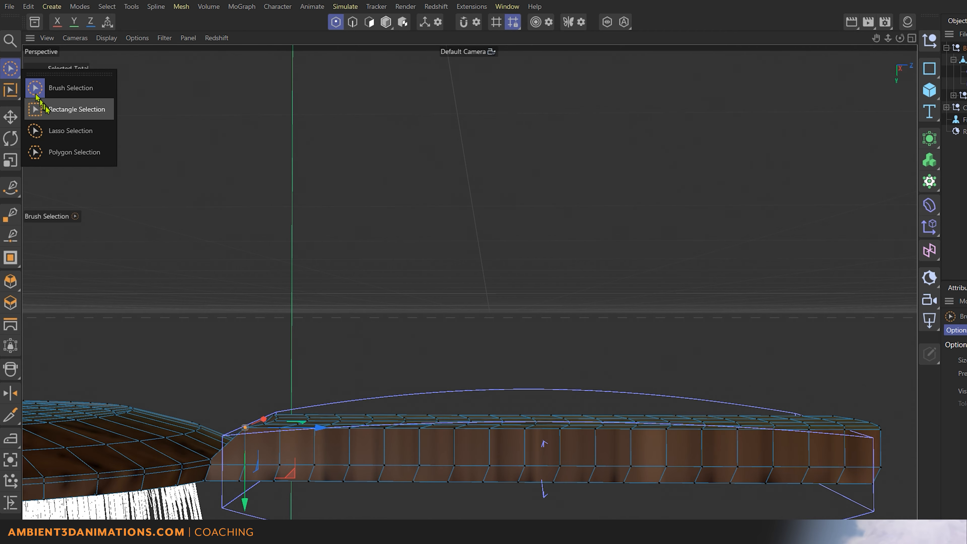
left_click_drag(234, 340, 546, 448)
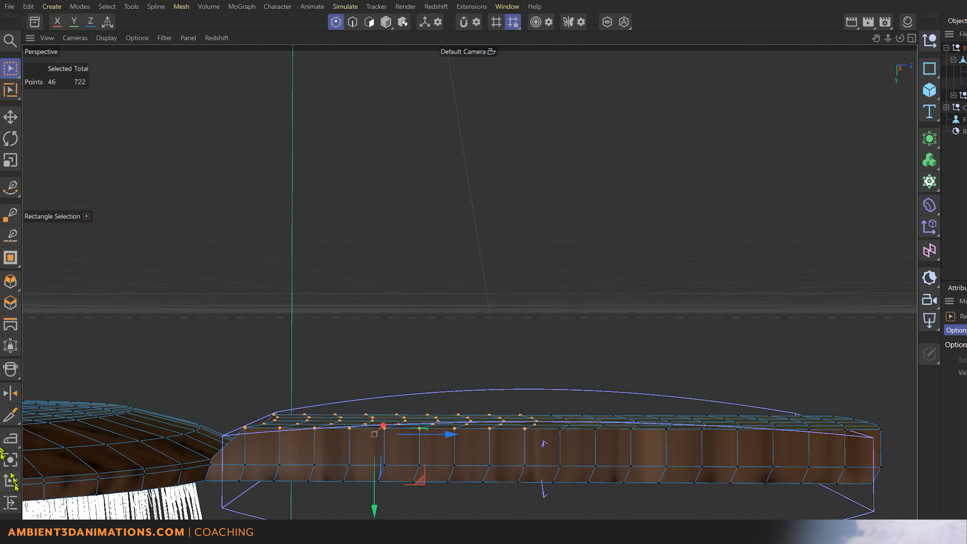
left_click(11, 439)
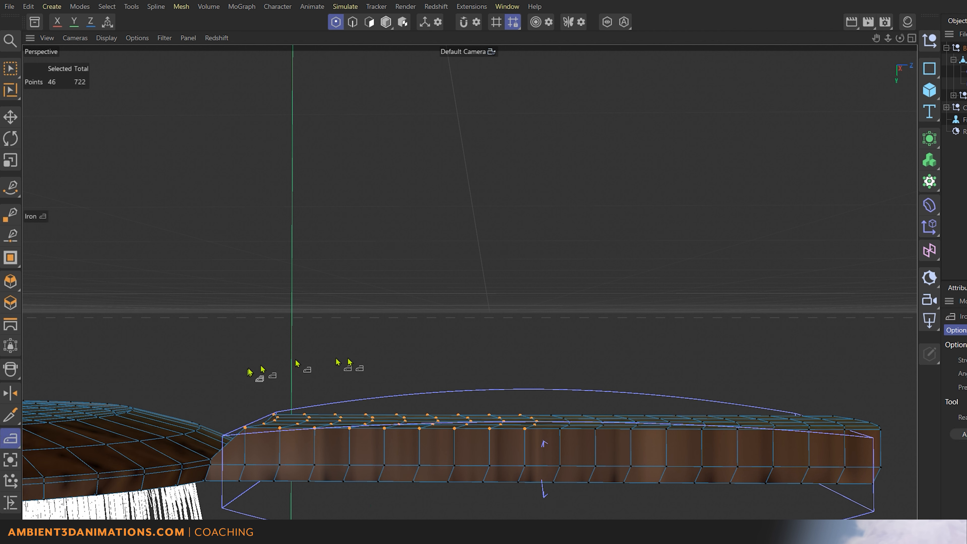
left_click_drag(394, 356, 751, 382)
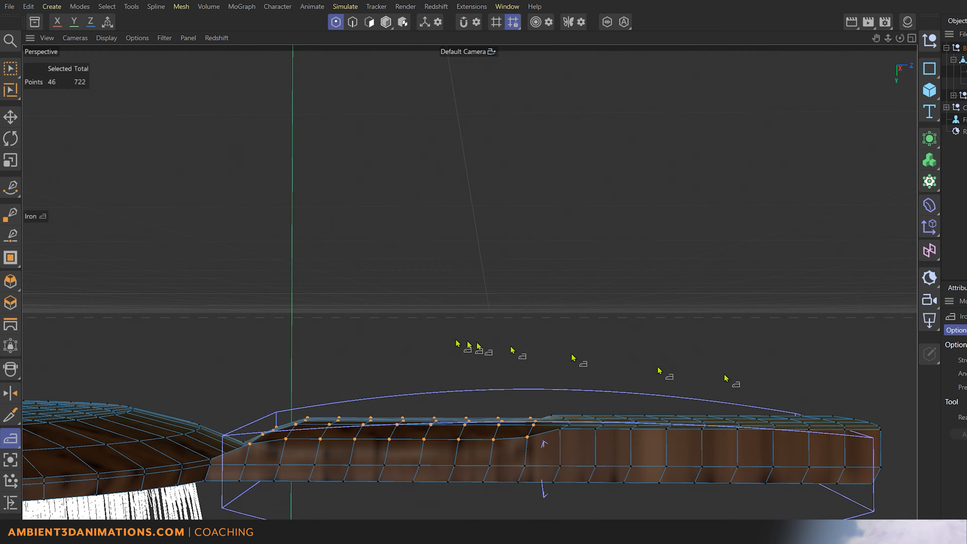
key("ctrl+z")
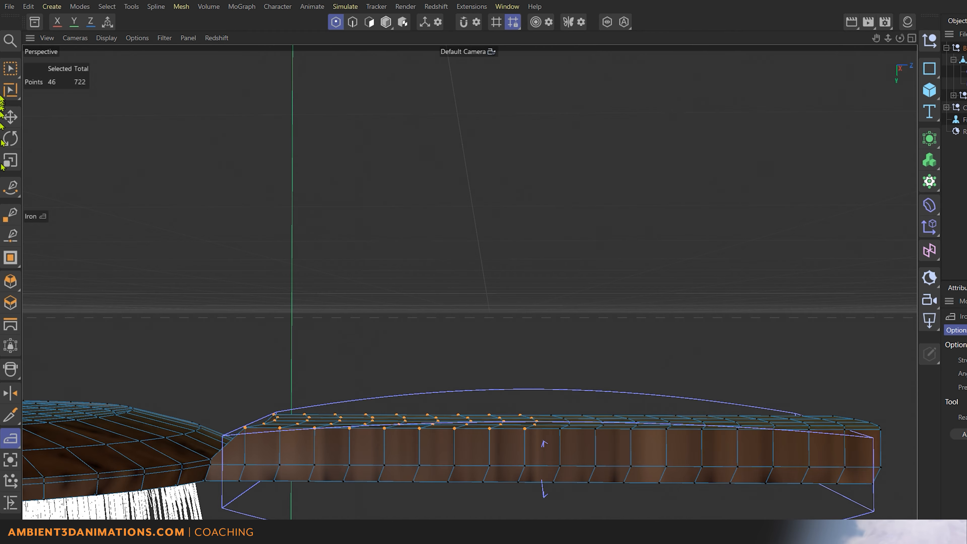
- Select all the points along the full length of the handle's face opposite the bristles and smooth them repeatedly with the Iron tool
left_click(5, 63)
left_click_drag(208, 287, 927, 447)
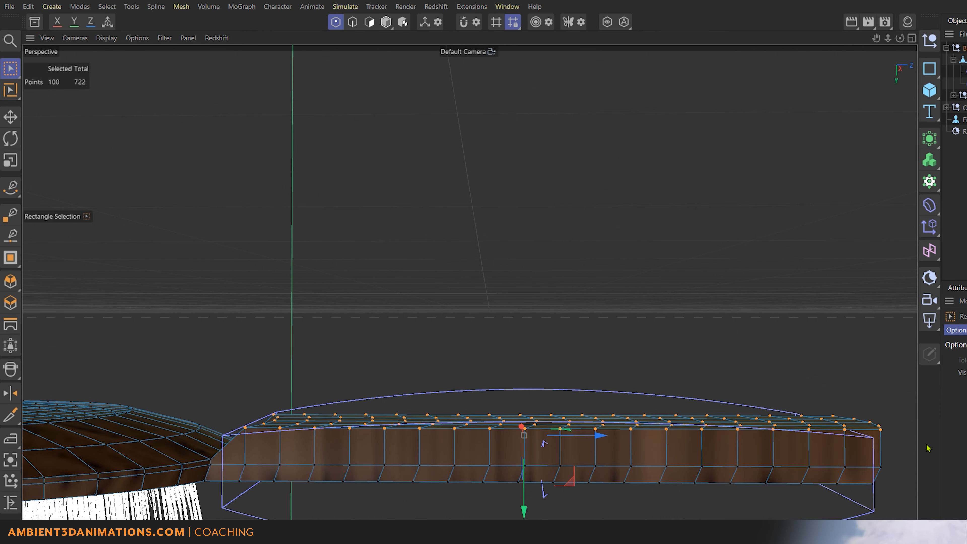
left_click(9, 445)
left_click_drag(309, 389, 746, 389)
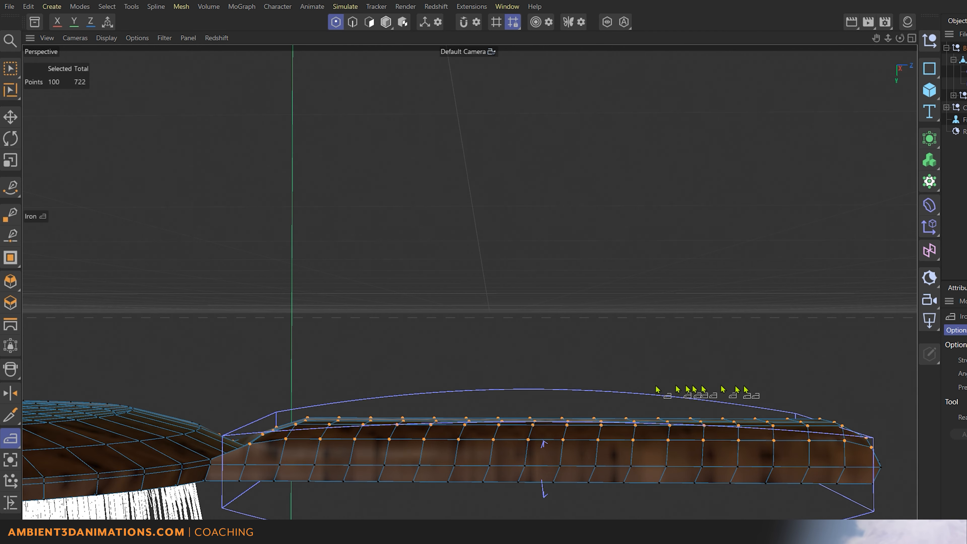
mouse_move(287, 328)
left_mouse_down()
mouse_move(523, 352)
mouse_move(688, 350)
left_mouse_up()
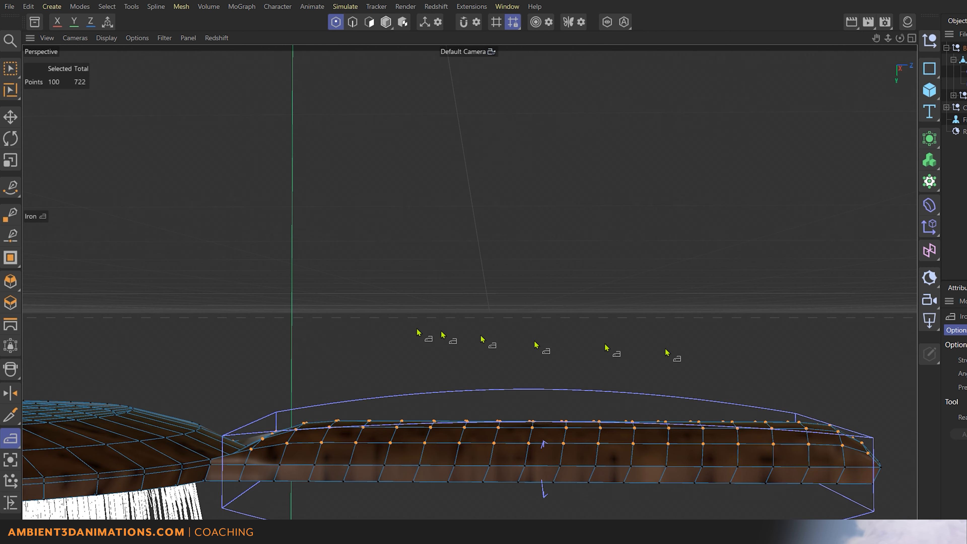
mouse_move(418, 332)
left_mouse_down()
mouse_move(902, 341)
mouse_move(319, 328)
mouse_move(896, 339)
mouse_move(545, 345)
mouse_move(900, 347)
left_mouse_up()
left_click_drag(485, 344, 913, 358)
left_click_drag(444, 351, 921, 378)
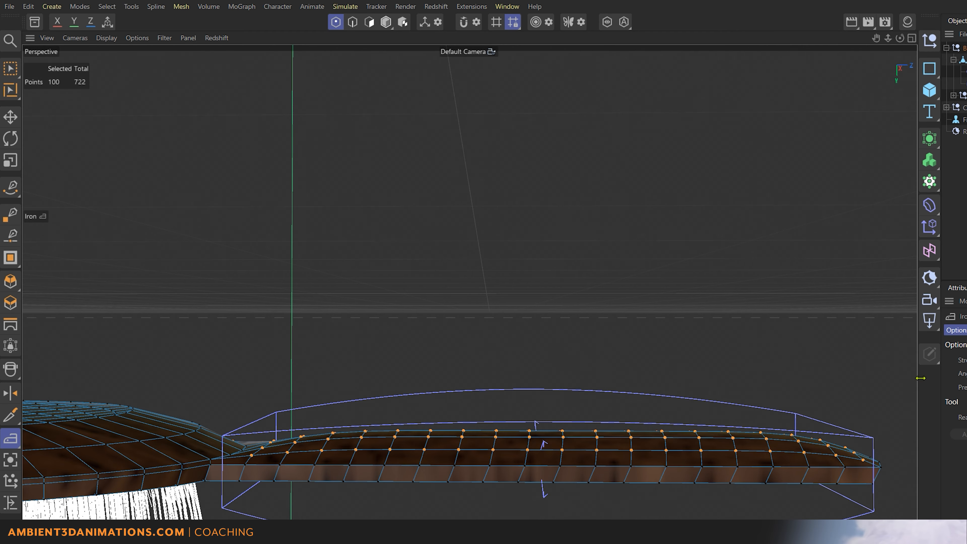
mouse_move(392, 352)
left_mouse_down()
mouse_move(902, 357)
mouse_move(862, 348)
left_mouse_up()
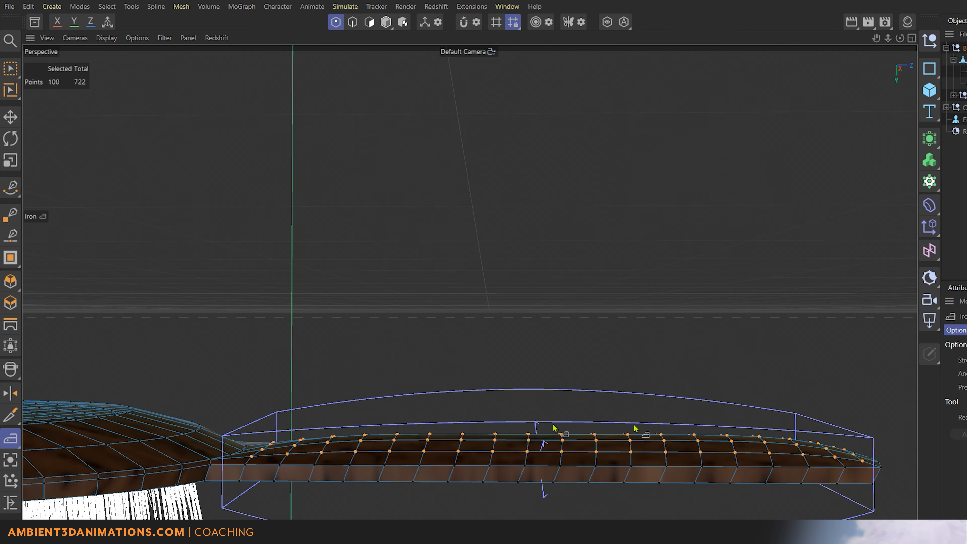
- Switch to model mode, frame the whole brush from its back and start a Redshift render in the viewport
left_click_drag(332, 341, 312, 396, "alt")
left_click(392, 25)
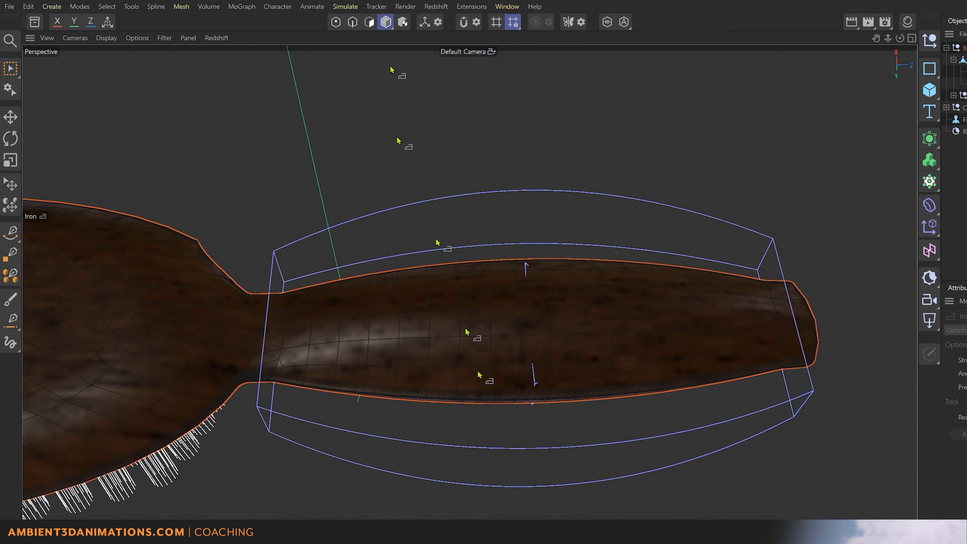
mouse_move(366, 479)
left_mouse_down("alt")
mouse_move(350, 350)
mouse_move(356, 328)
mouse_move(367, 388)
mouse_move(335, 455)
mouse_move(275, 380)
mouse_move(282, 419)
mouse_move(328, 341)
mouse_move(468, 268)
left_mouse_up("alt")
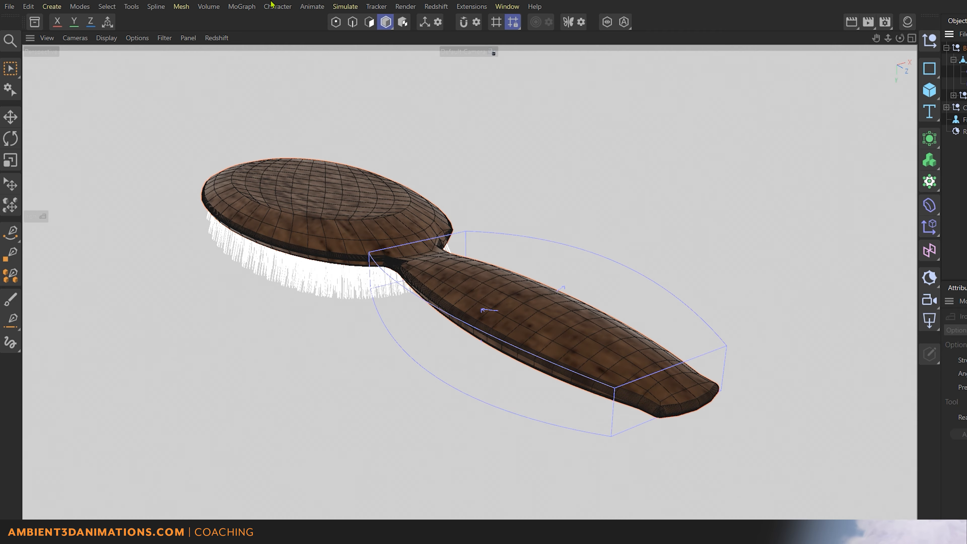
left_click(216, 37)
left_click(235, 67)
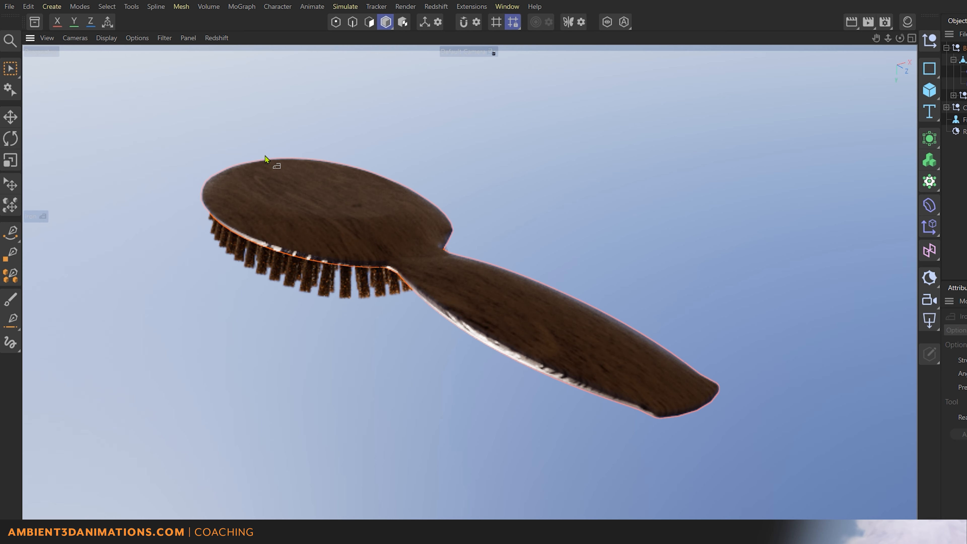
- Examine the rendered handle shape, neck transition, wood grain and bristle rows from several angles on the bristle side
left_click_drag(227, 280, 249, 184, "alt")
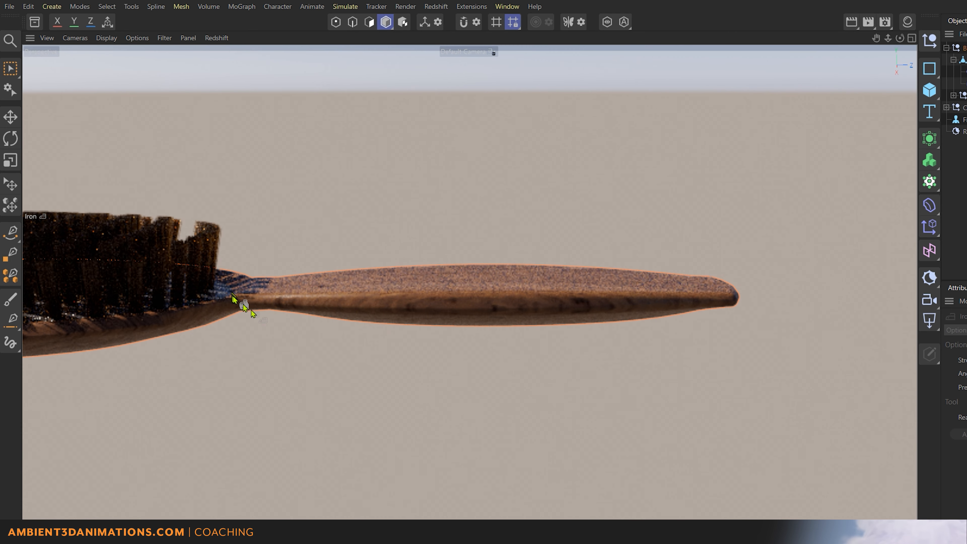
left_click_drag(375, 367, 297, 375, "alt")
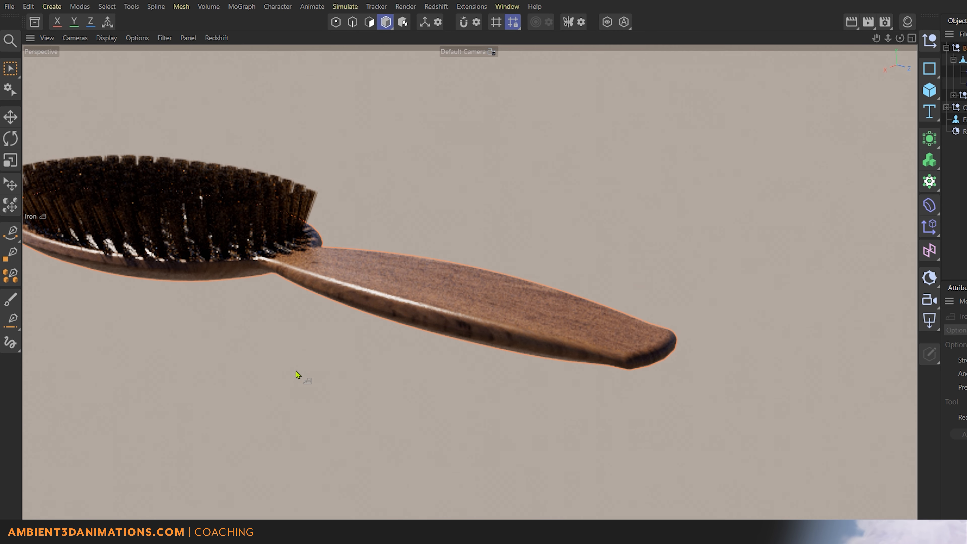
scroll(270, 371, "down", 3)
middle_click_drag(111, 279, 315, 277, "alt")
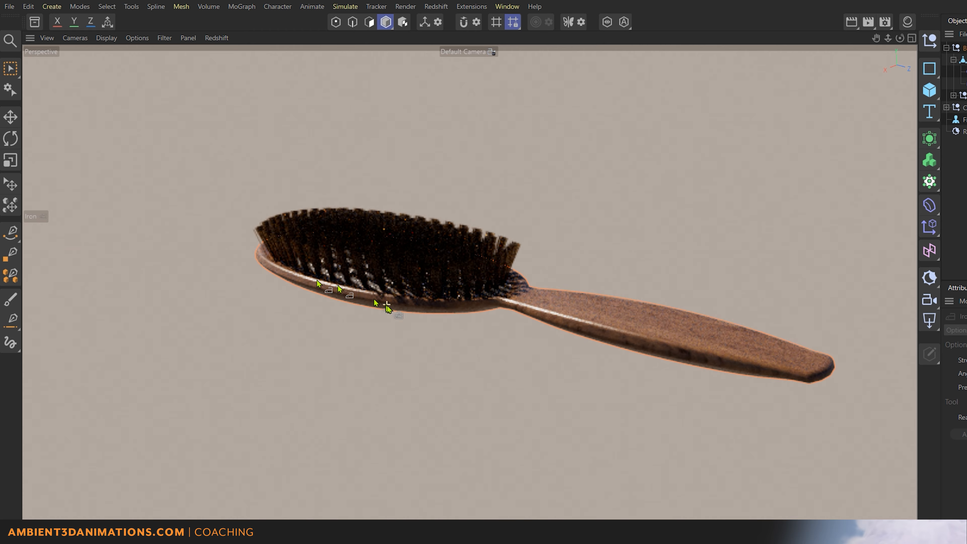
mouse_move(317, 279)
left_mouse_down("alt")
mouse_move(390, 230)
mouse_move(388, 199)
mouse_move(363, 365)
left_mouse_up("alt")
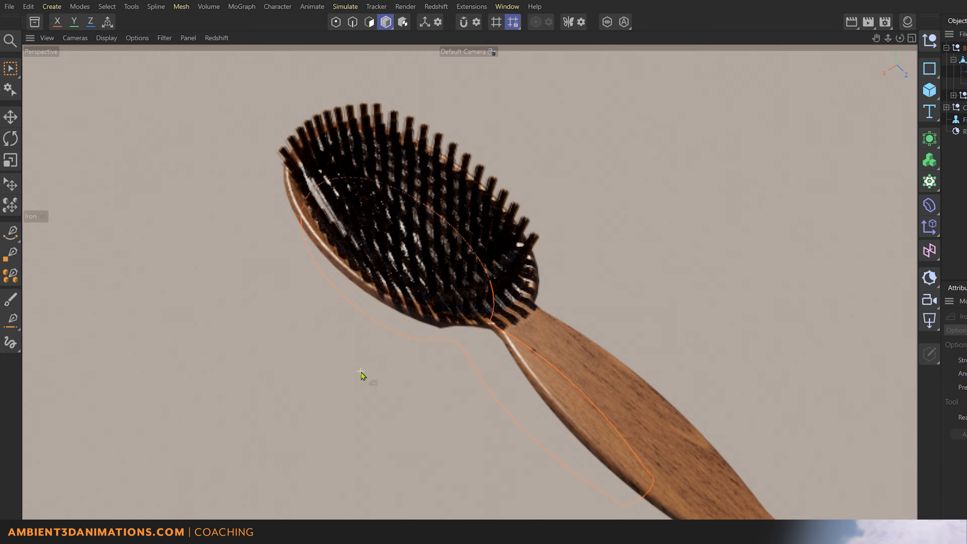
scroll(361, 372, "down", 3)
middle_click_drag(438, 376, 420, 287, "alt")
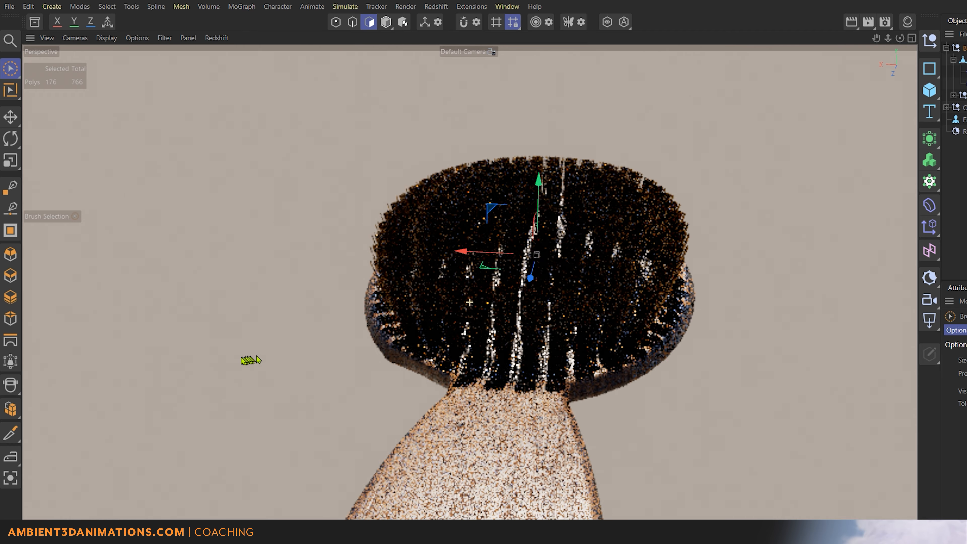
mouse_move(252, 359)
left_mouse_down("alt")
mouse_move(183, 356)
mouse_move(284, 272)
mouse_move(426, 430)
mouse_move(400, 496)
mouse_move(398, 381)
mouse_move(411, 312)
mouse_move(422, 453)
mouse_move(417, 328)
mouse_move(404, 400)
mouse_move(414, 325)
left_mouse_up("alt")
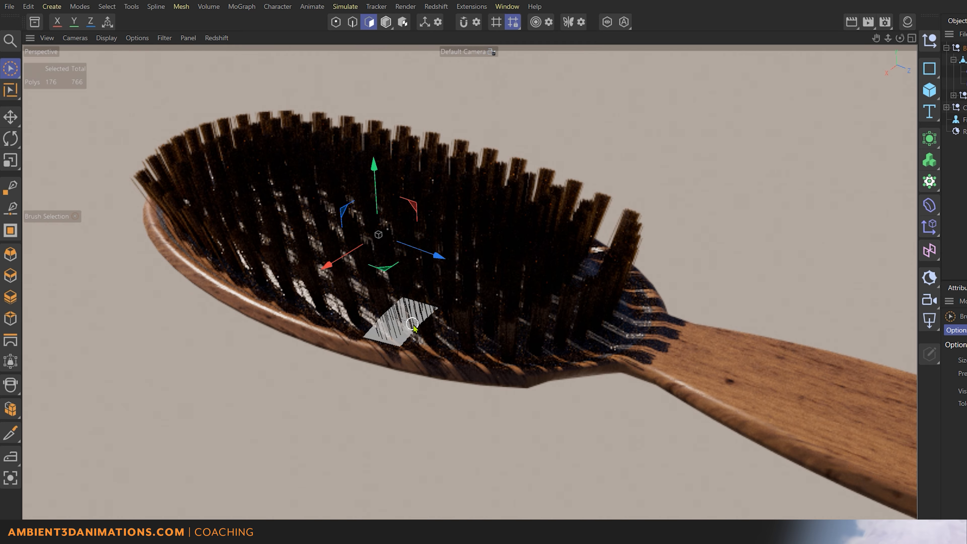